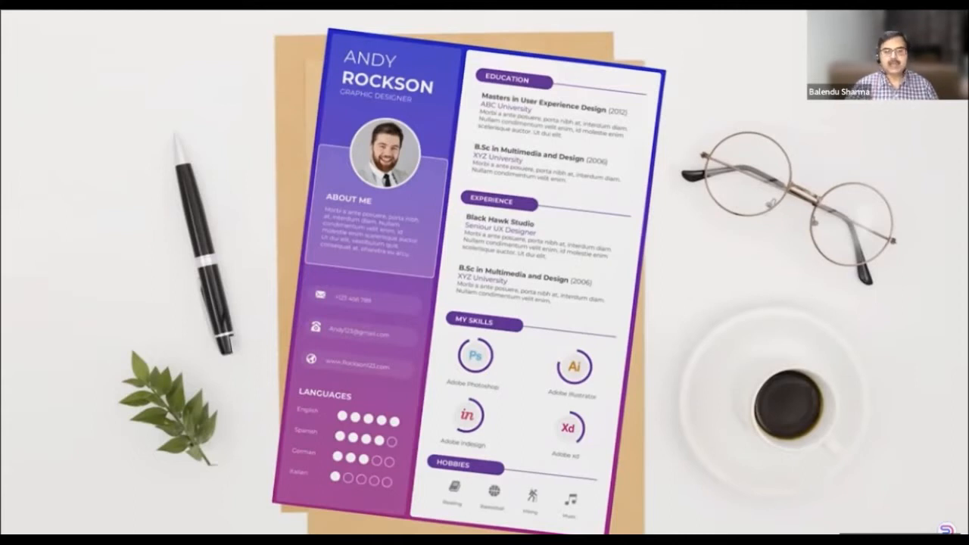
- End the purple resume slideshow and bring the blank Document3 Word window forward
key(Escape)
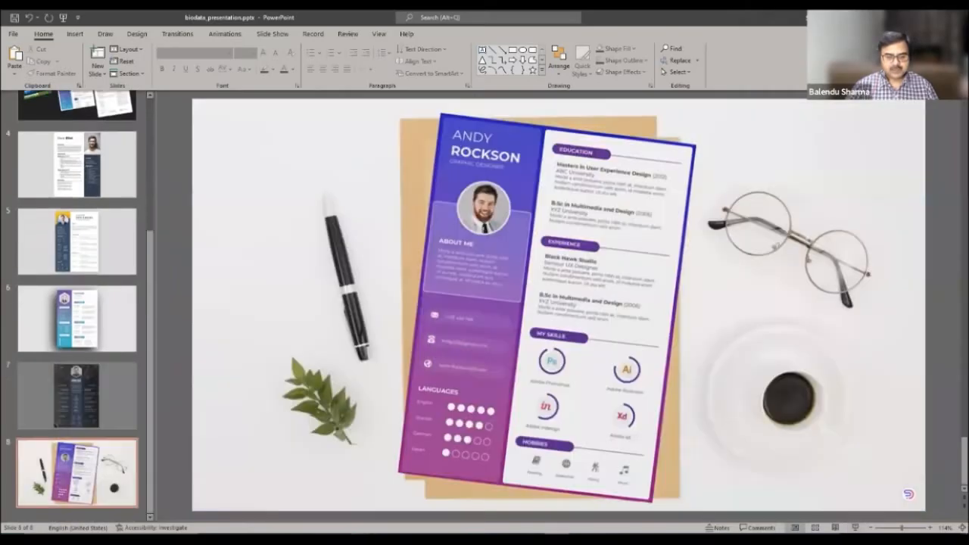
click(407, 511)
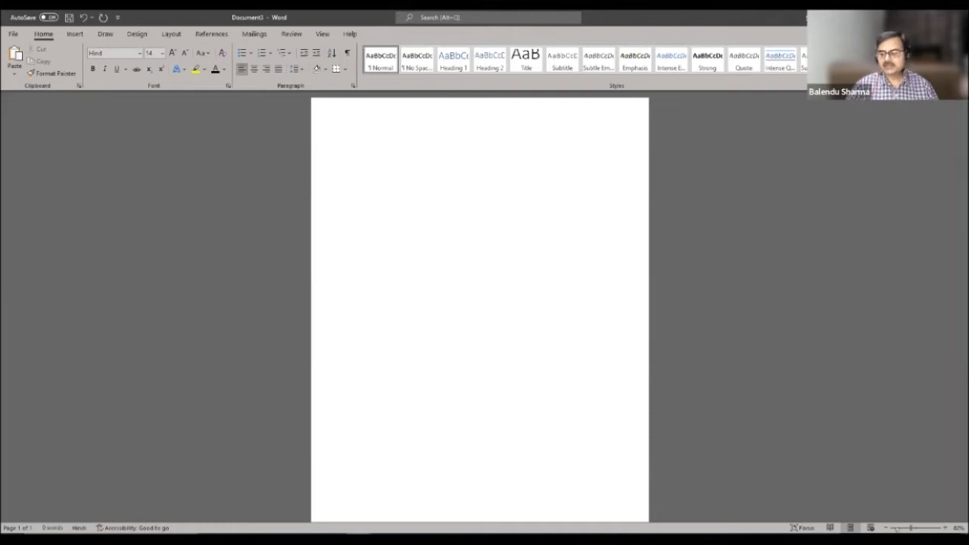
- Zoom in on the blank page, show the Layout options, and type then erase test text
drag(910, 528, 914, 529)
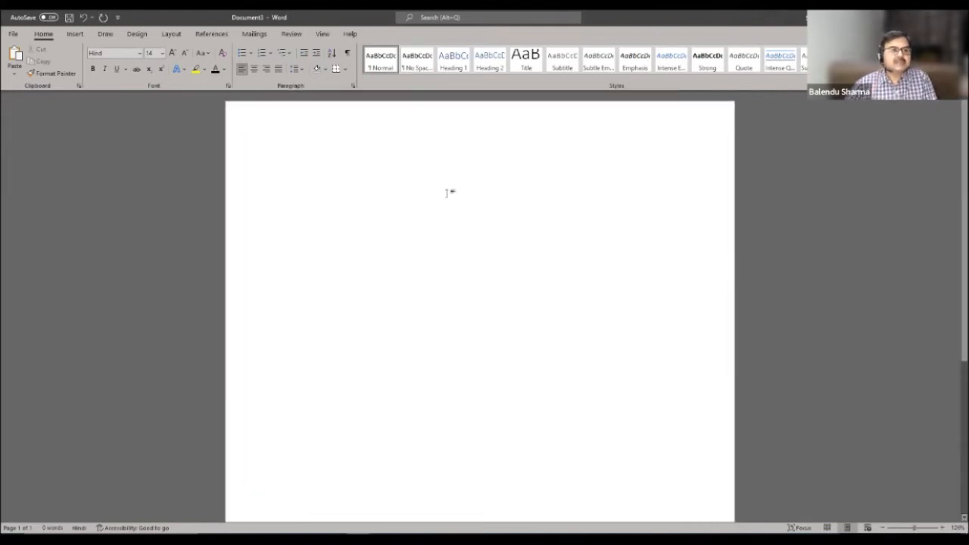
click(171, 34)
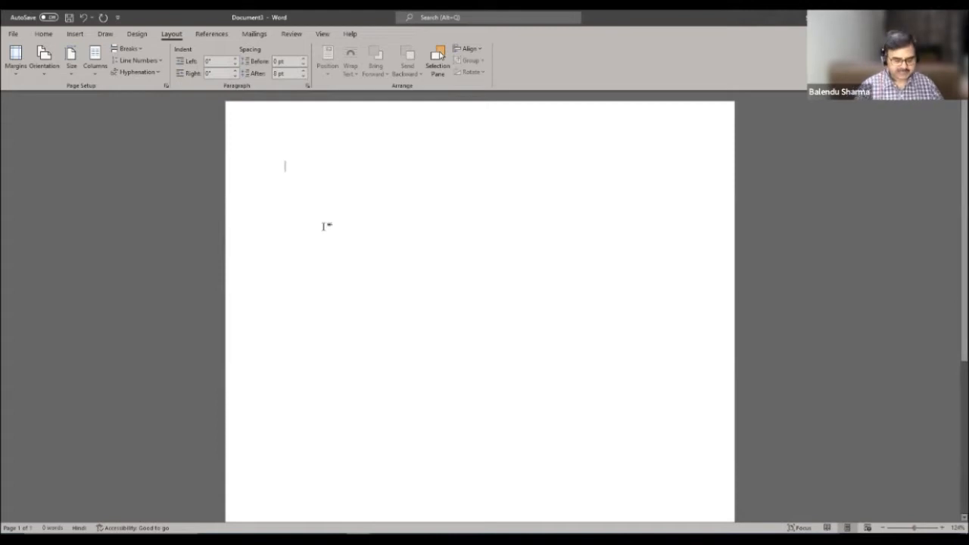
text(क्क्)
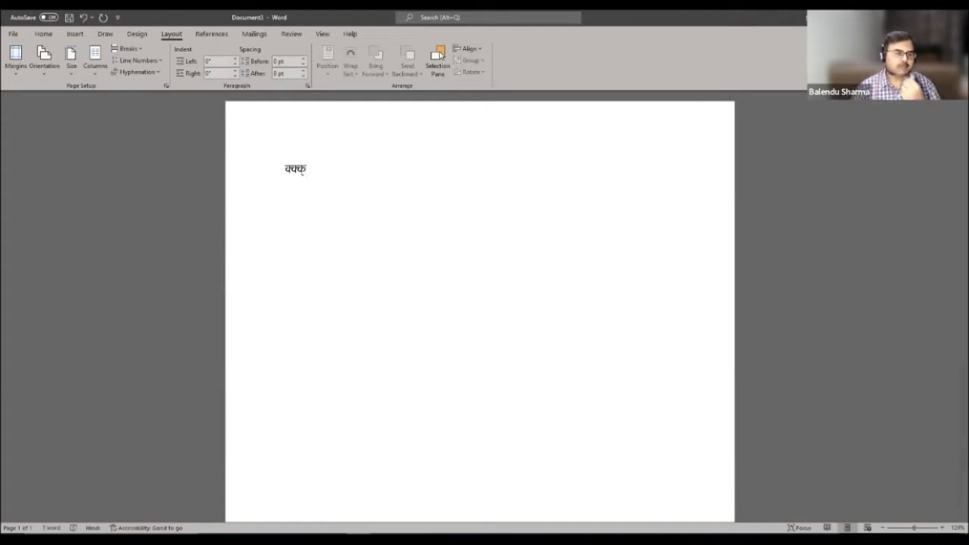
key(BackSpace)
key(BackSpace)
key(BackSpace)
key(BackSpace)
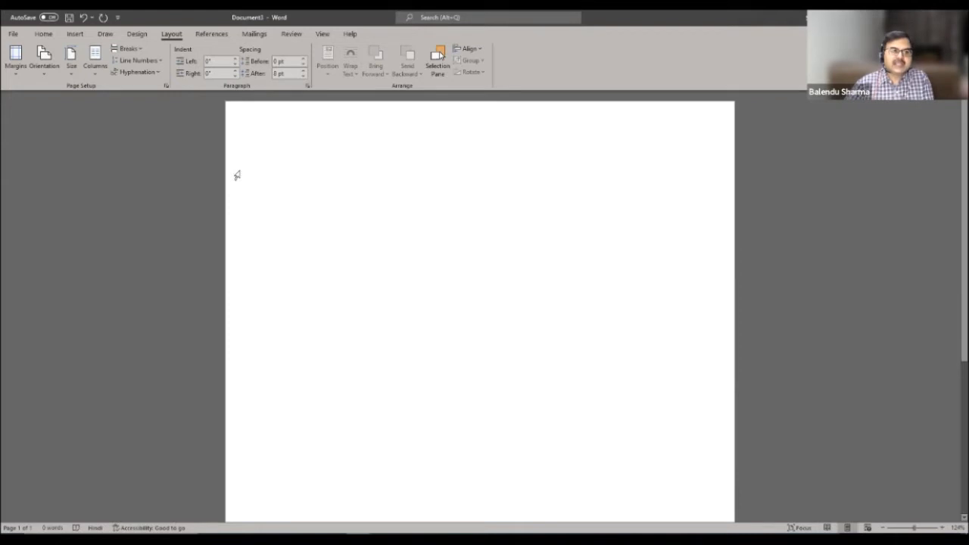
- Set top, bottom, left and right margins to 0 in Custom Margins, ignoring the printable-area warning
click(15, 75)
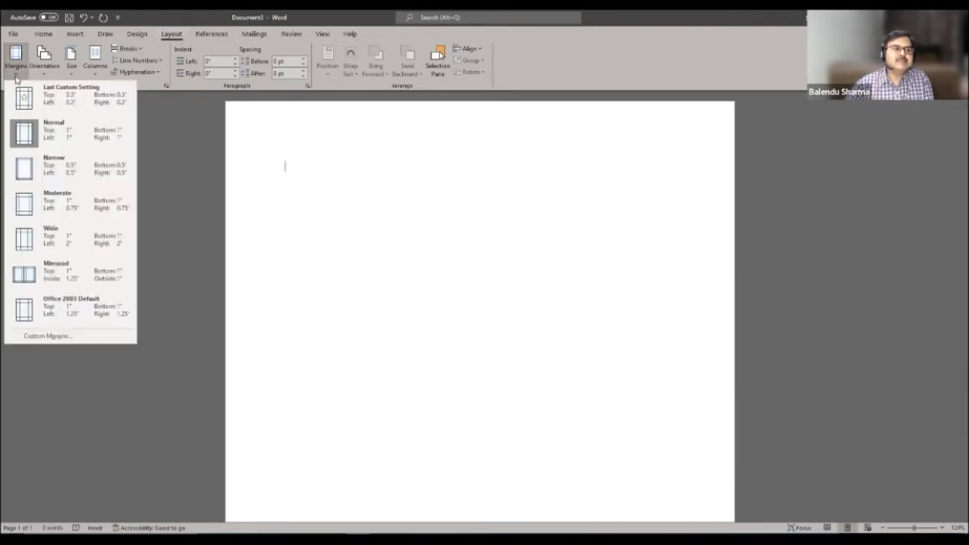
click(67, 338)
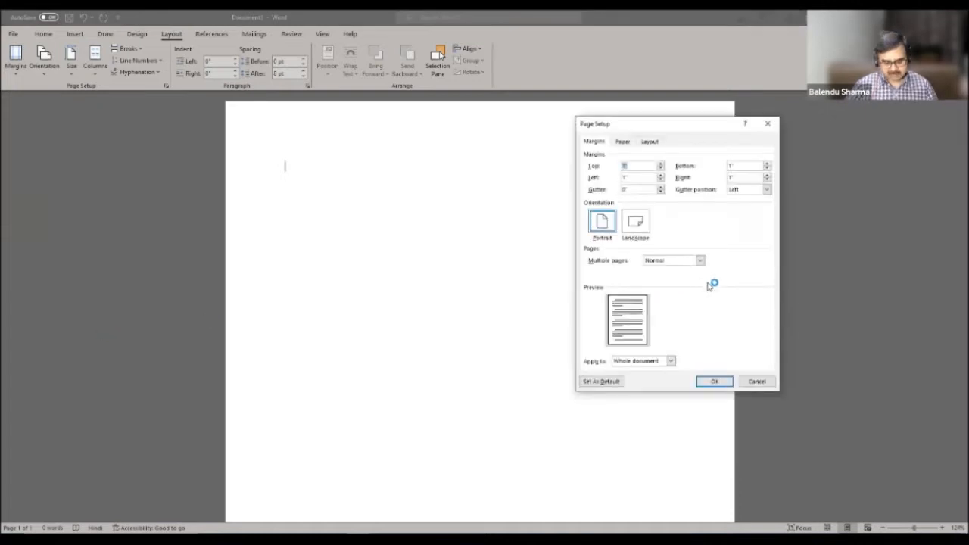
double_click(743, 168)
text(0)
double_click(739, 177)
text(0)
double_click(618, 177)
text(0)
click(711, 384)
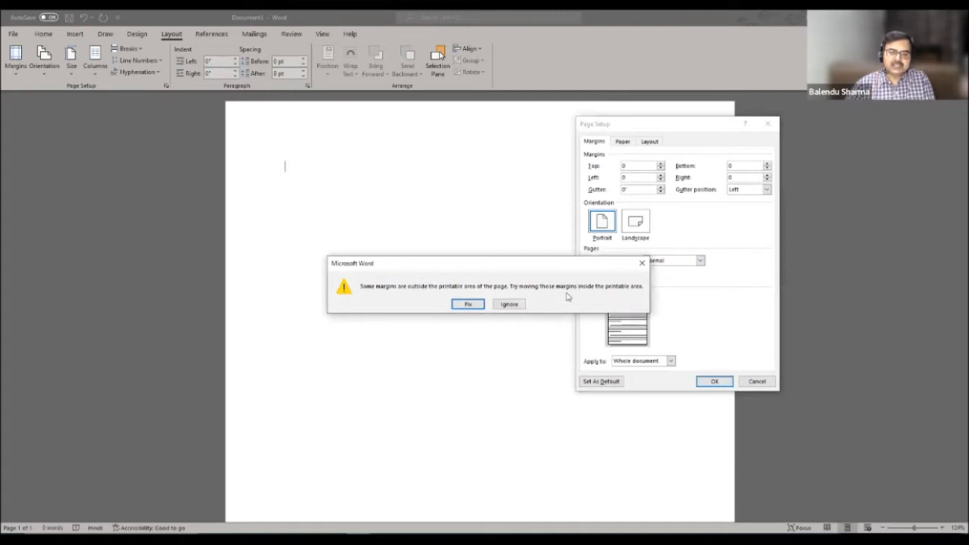
click(509, 305)
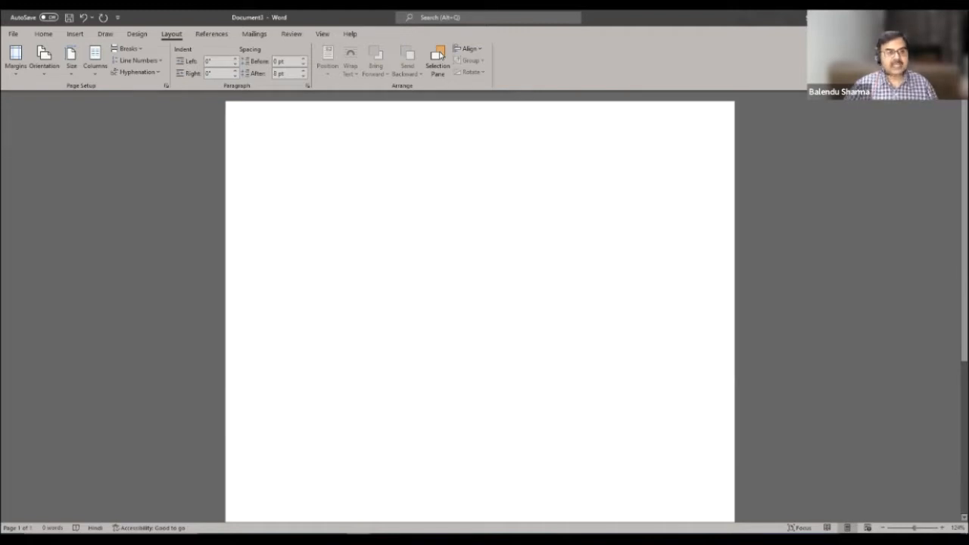
text(कककक)
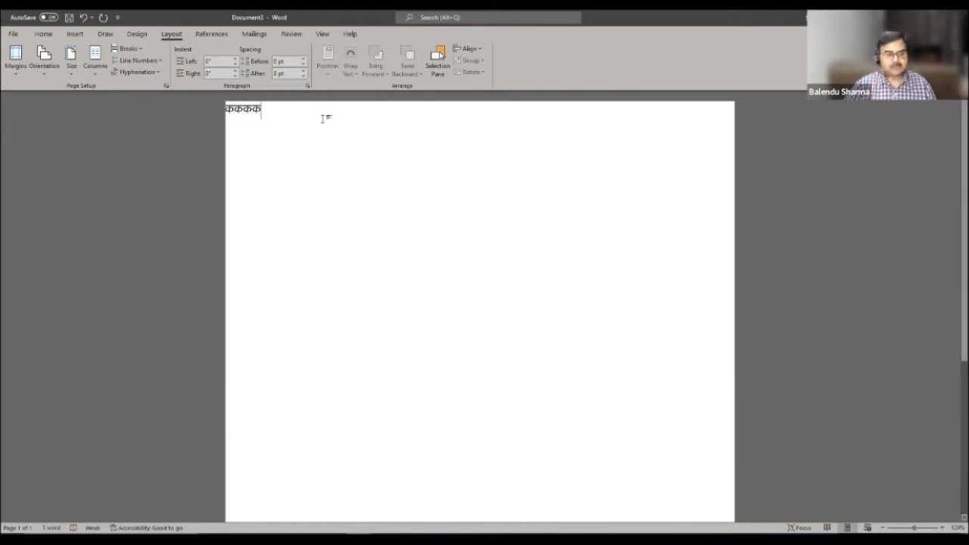
key(BackSpace)
key(BackSpace)
key(BackSpace)
key(BackSpace)
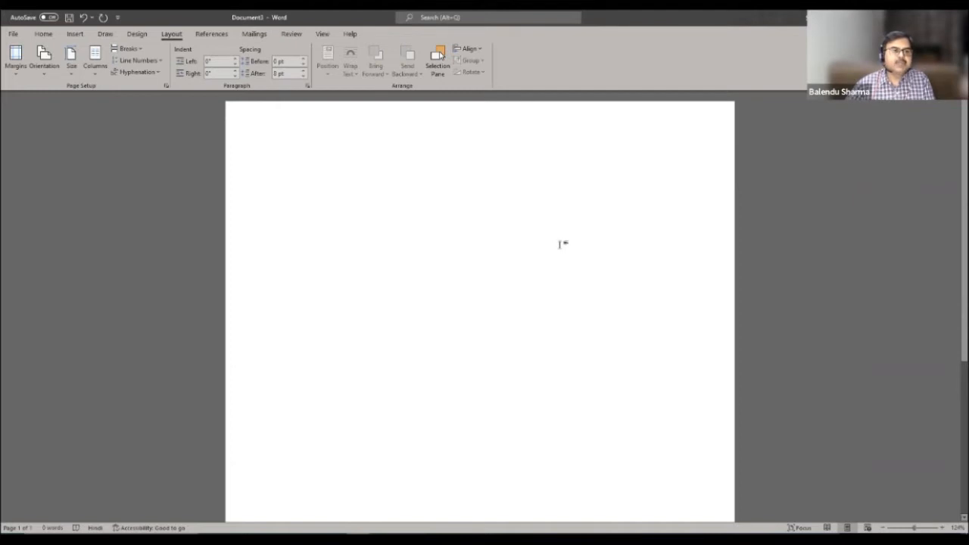
- Draw a rectangle from the page's top-left corner and stretch it down to the page bottom
click(75, 34)
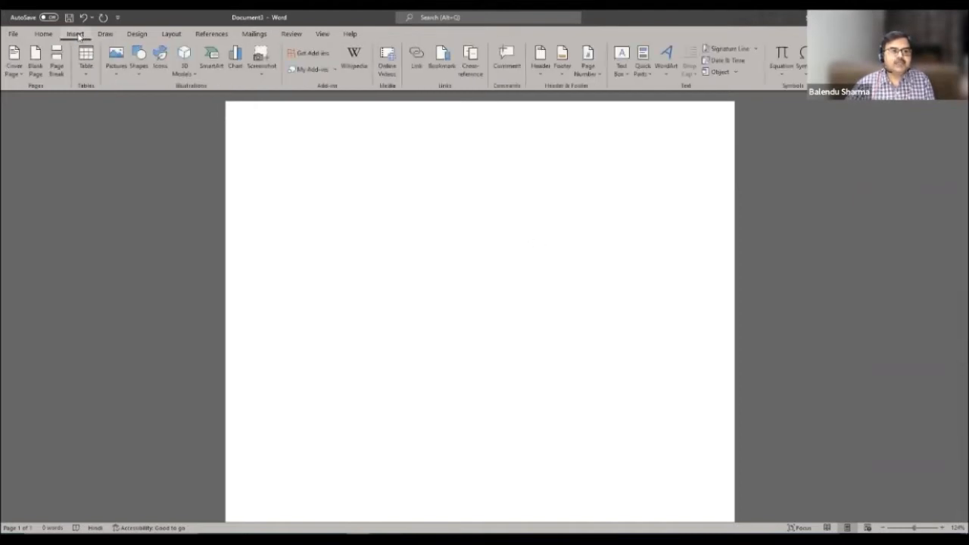
click(138, 70)
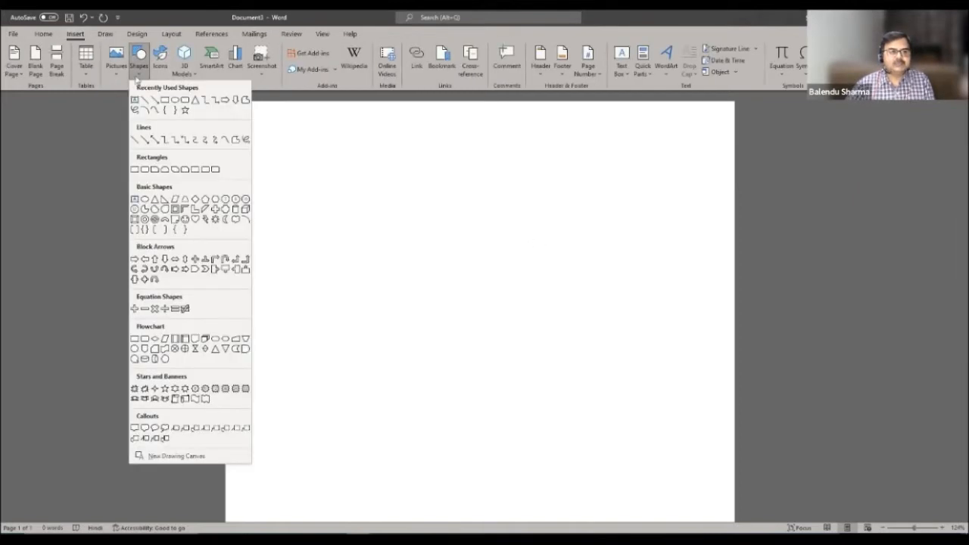
click(185, 106)
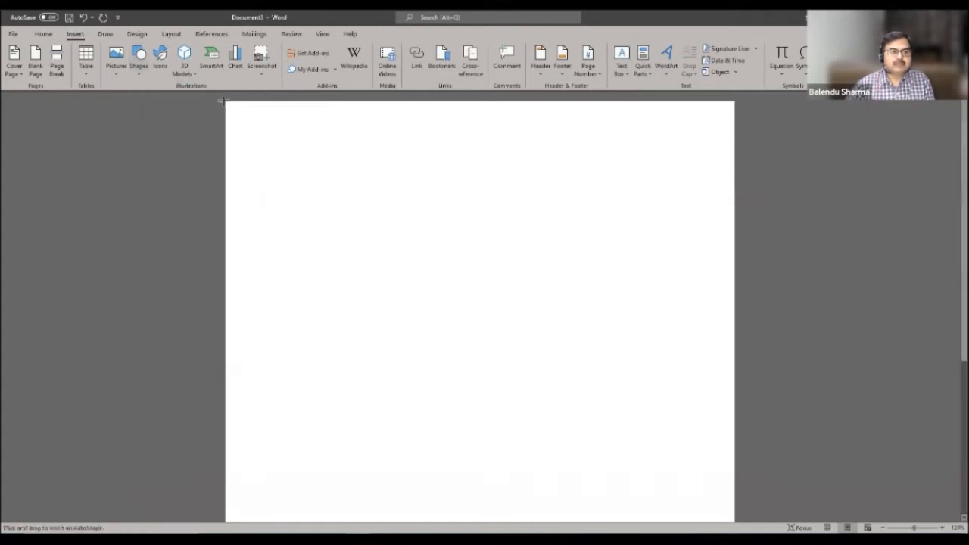
drag(226, 100, 734, 522)
scroll(620, 202, down, 5)
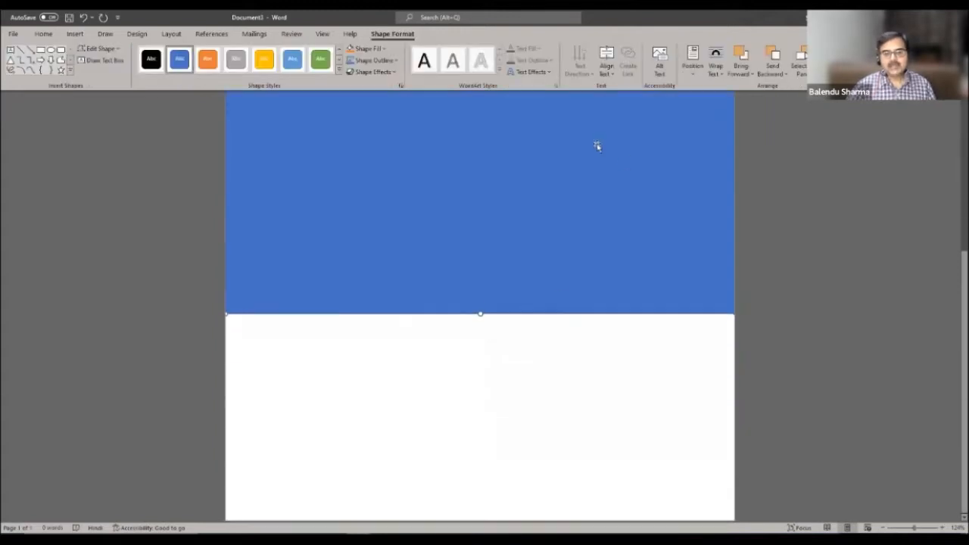
drag(480, 305, 502, 516)
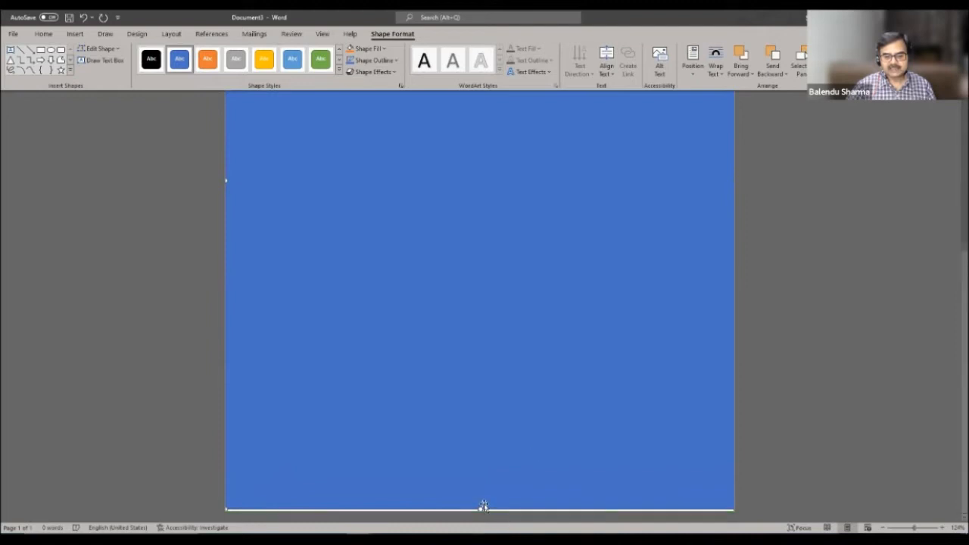
scroll(649, 374, up, 5)
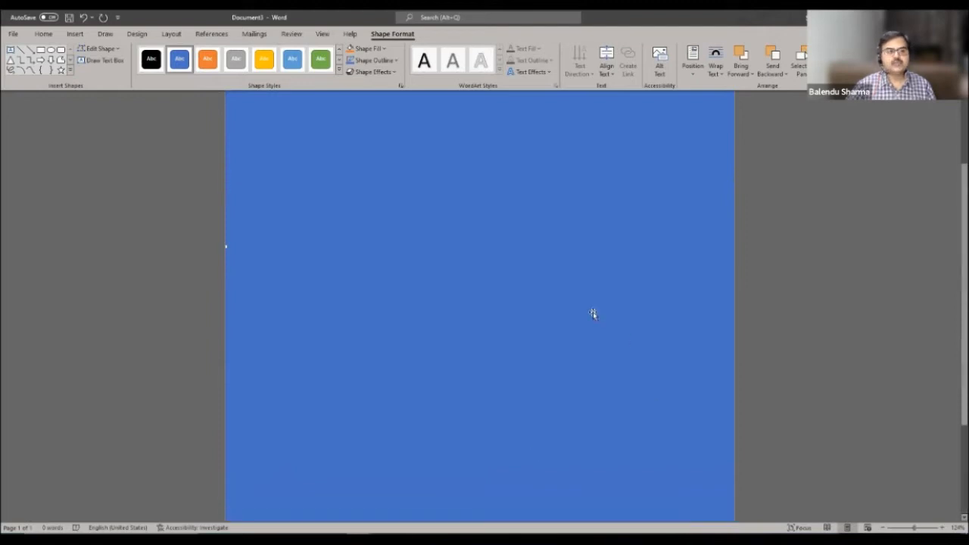
scroll(594, 306, up, 1)
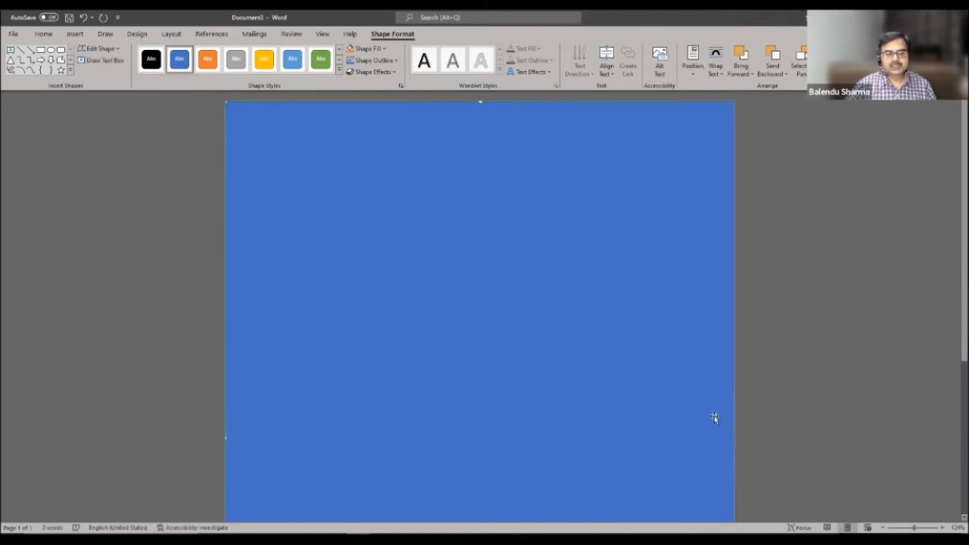
- Remove the outline from the full-page rectangle
click(843, 289)
click(530, 225)
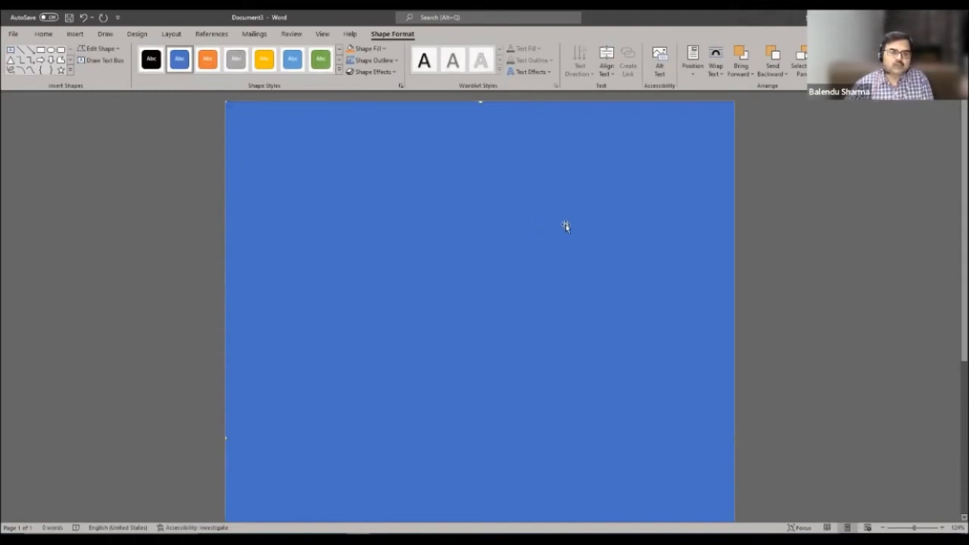
click(373, 60)
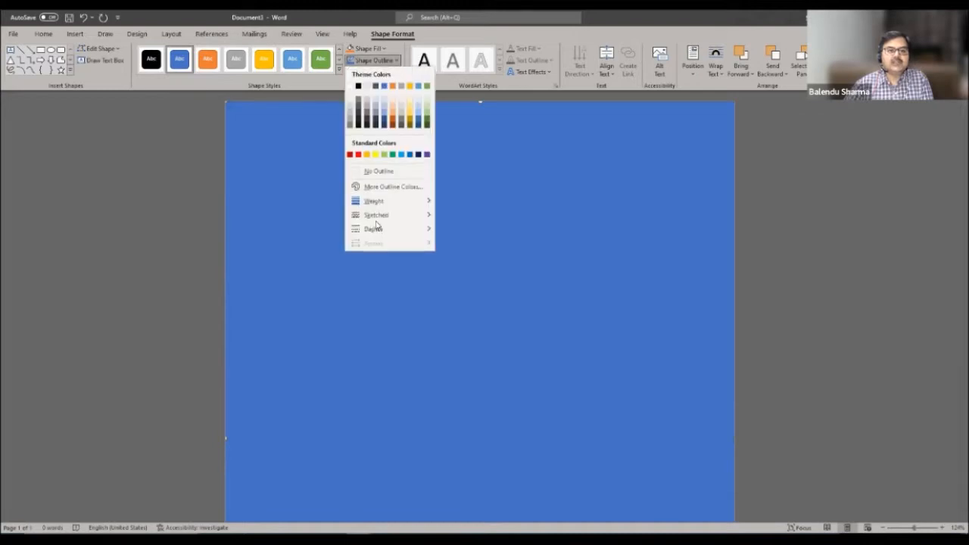
click(378, 171)
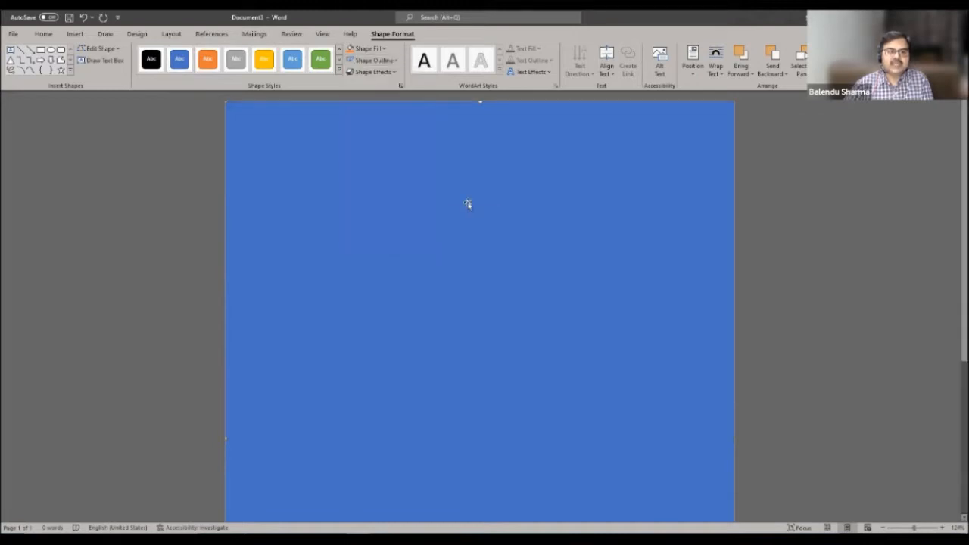
- Fill the rectangle with a dark blue gradient from the Dark Variations
click(385, 50)
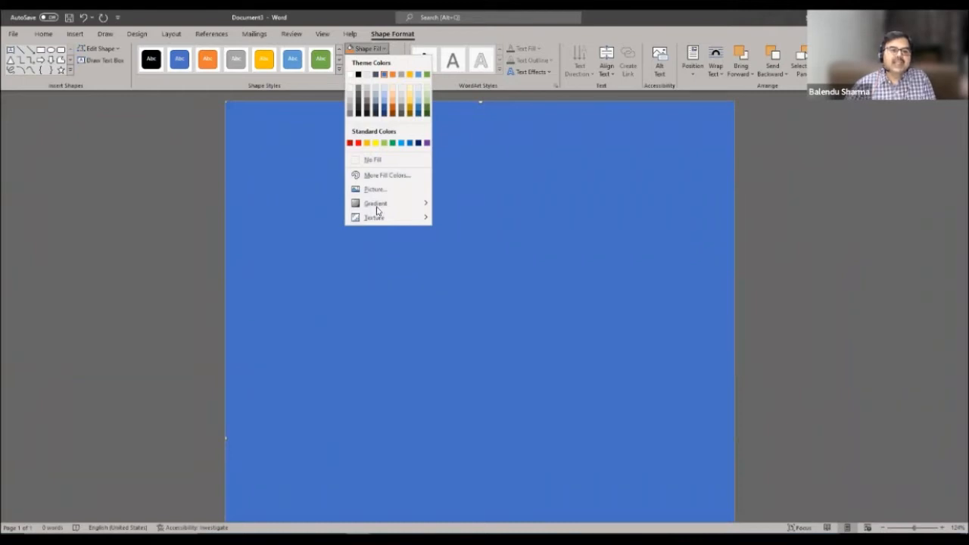
mouse_move(377, 209)
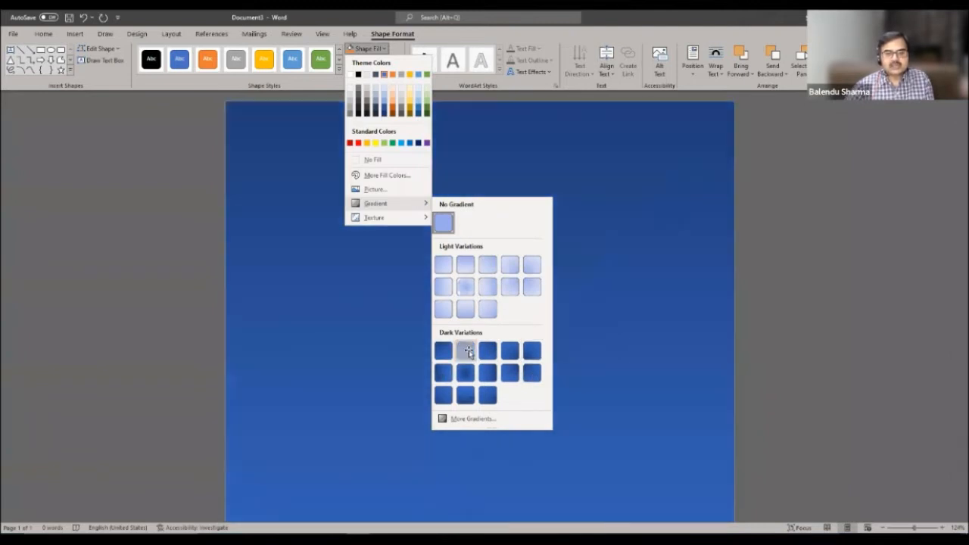
click(466, 351)
scroll(731, 309, down, 1)
scroll(728, 311, up, 2)
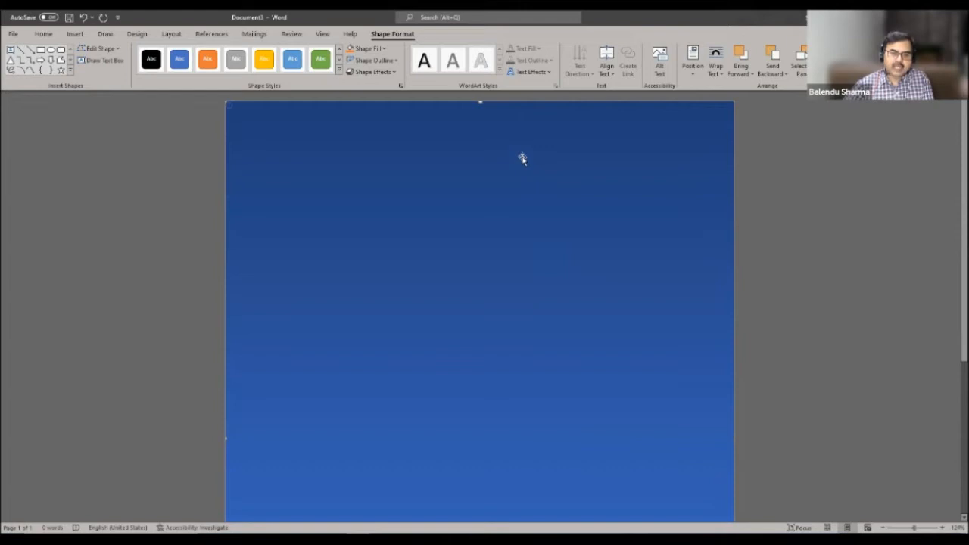
- In Format Shape, make the rectangle's gradient linear at 90° with only two stops
right_click(526, 156)
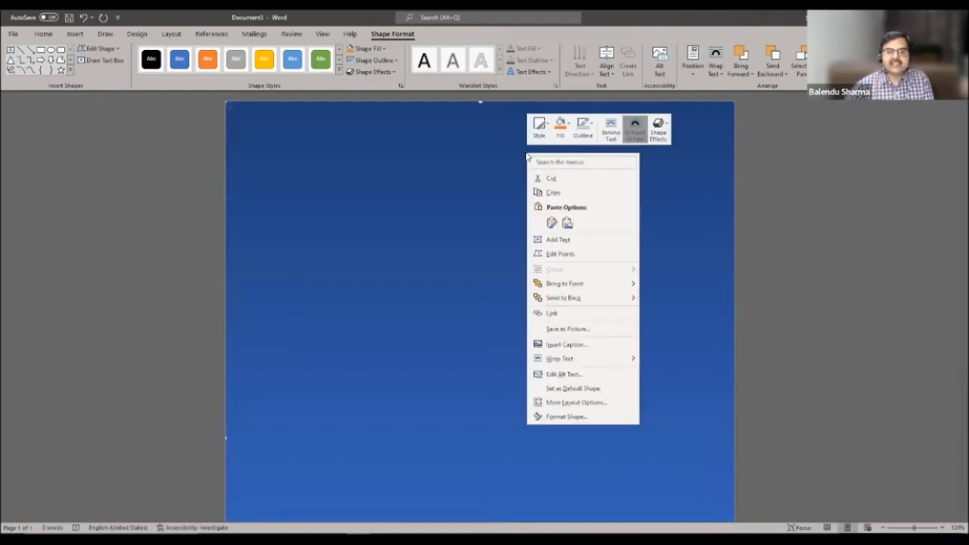
click(567, 416)
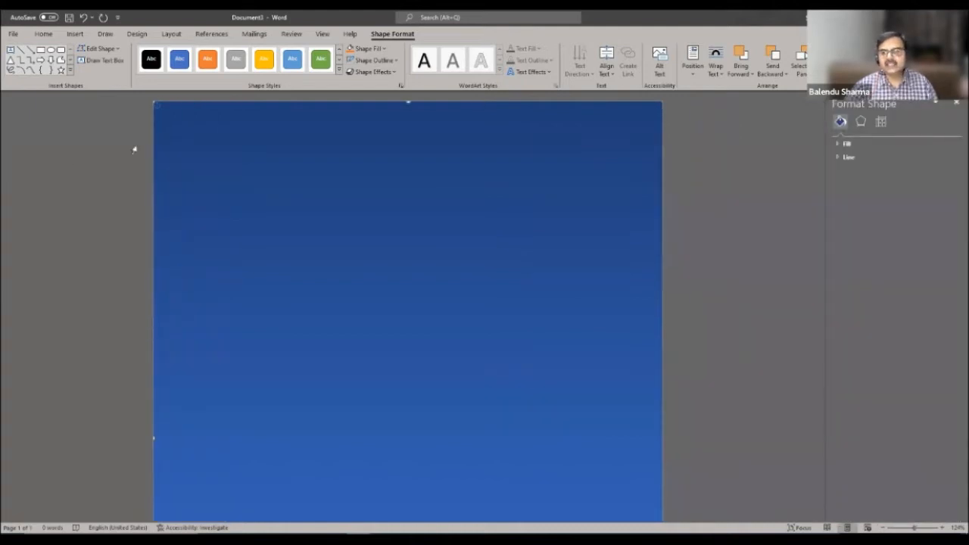
click(837, 144)
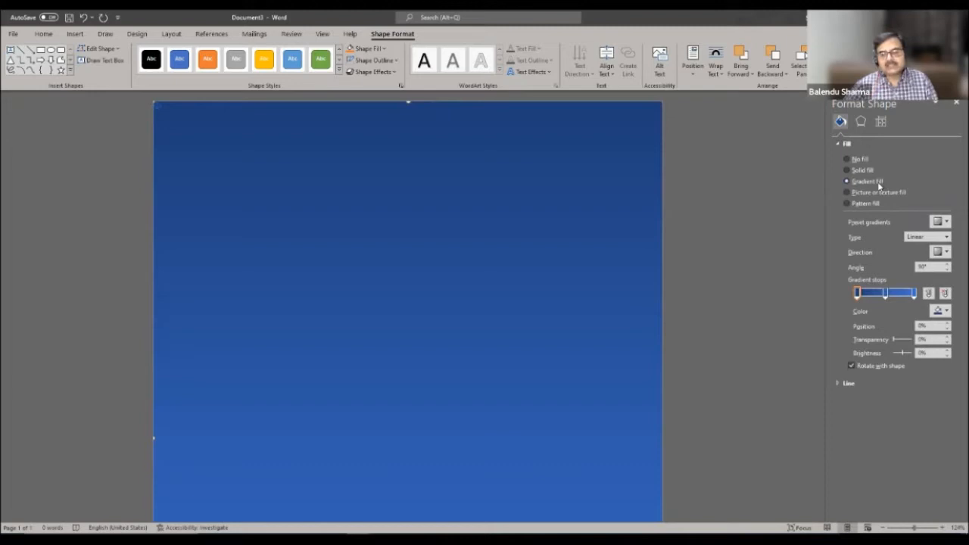
click(884, 294)
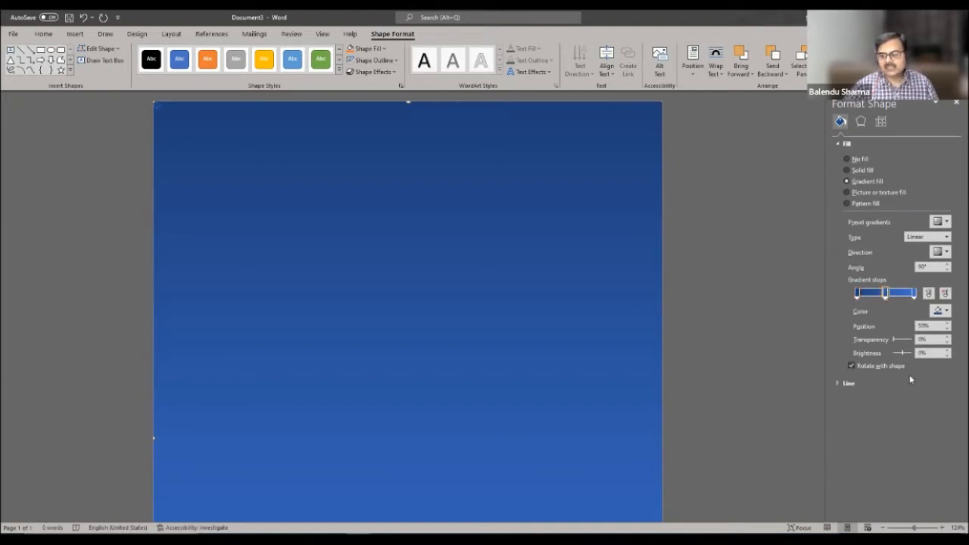
key(Delete)
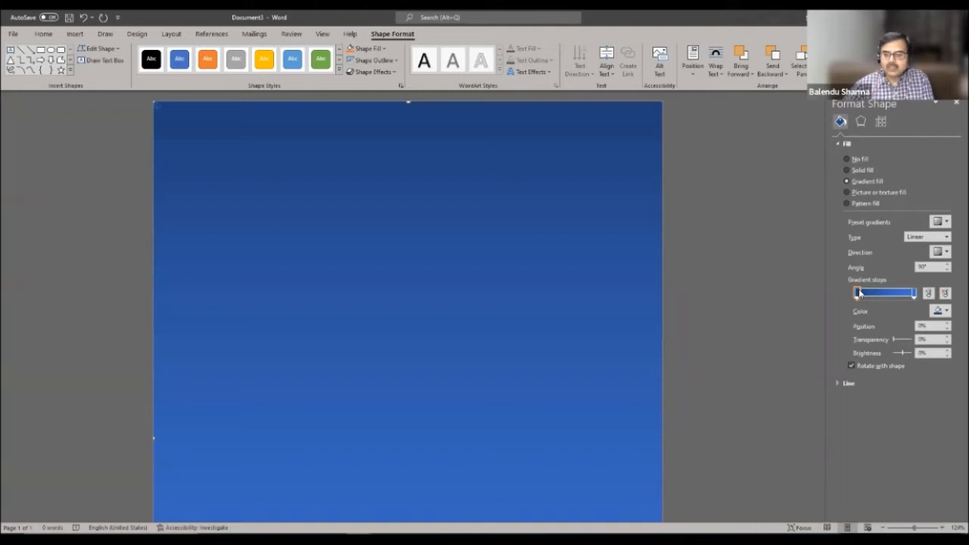
- Make the first gradient stop dark navy
click(947, 312)
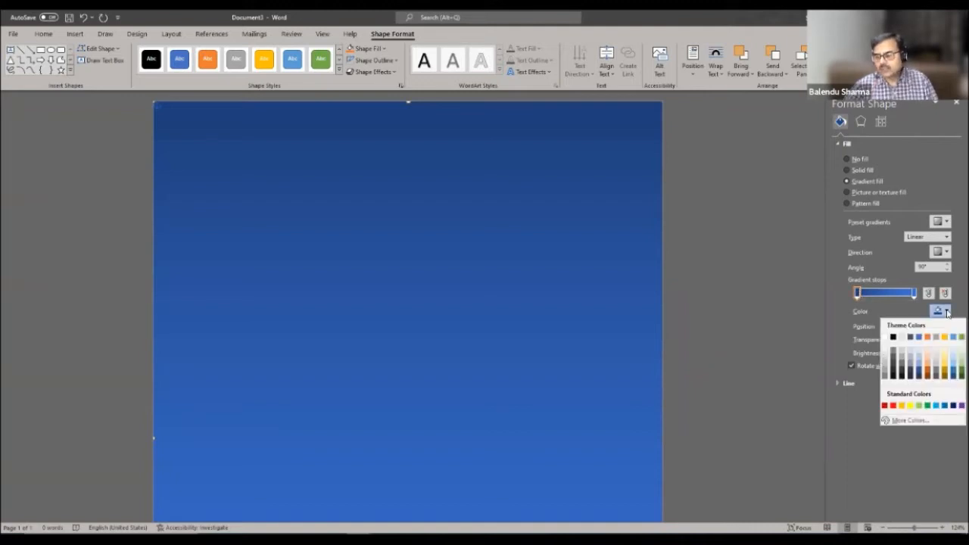
click(952, 371)
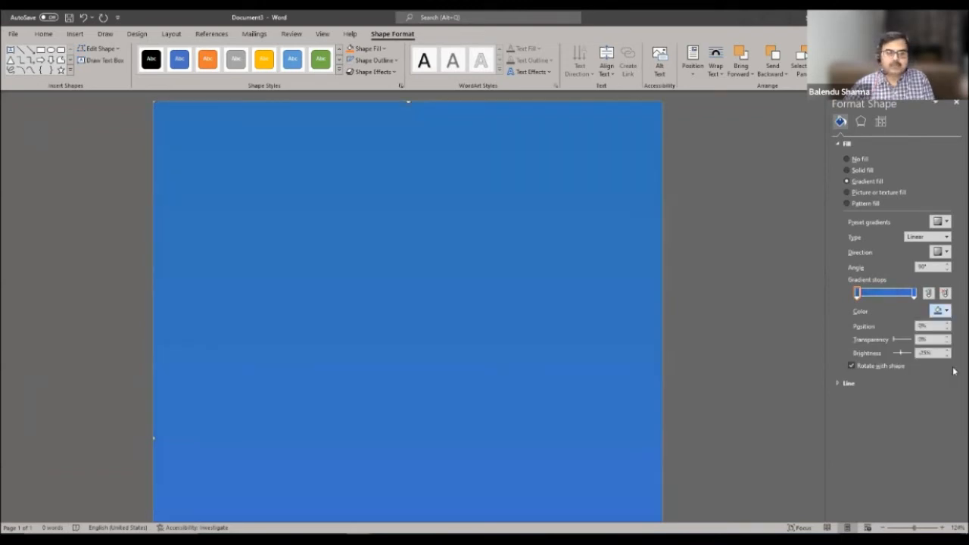
click(946, 312)
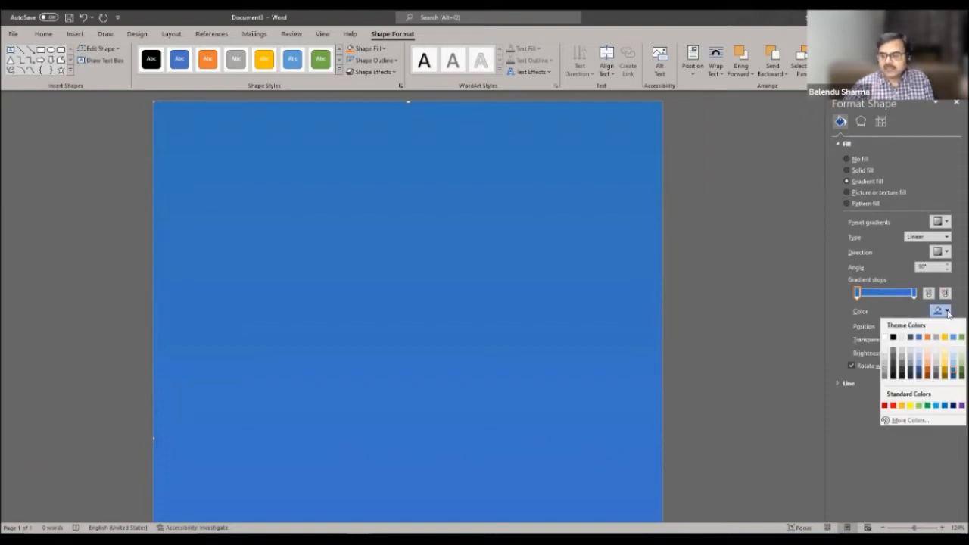
click(953, 406)
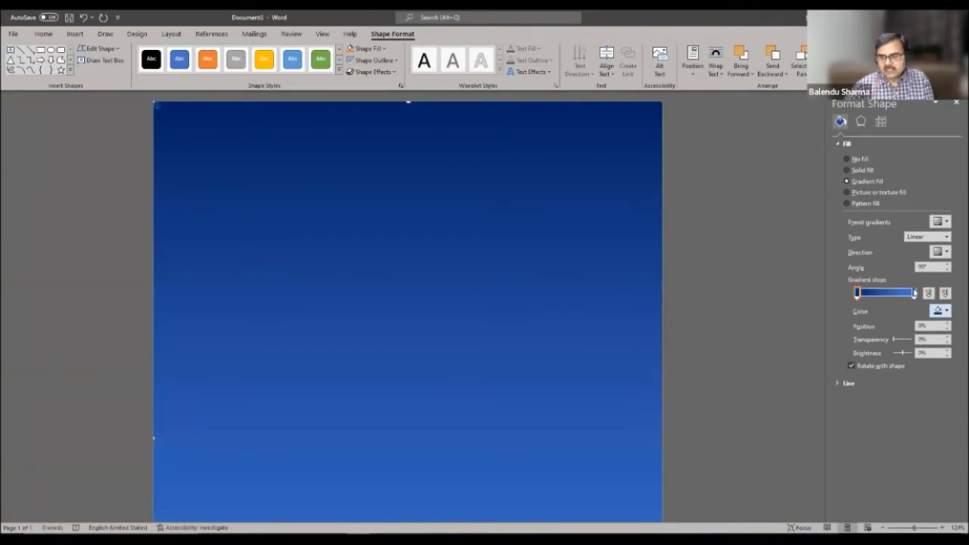
- Make the end gradient stop purple so the background fades from navy to purple
click(913, 293)
click(947, 312)
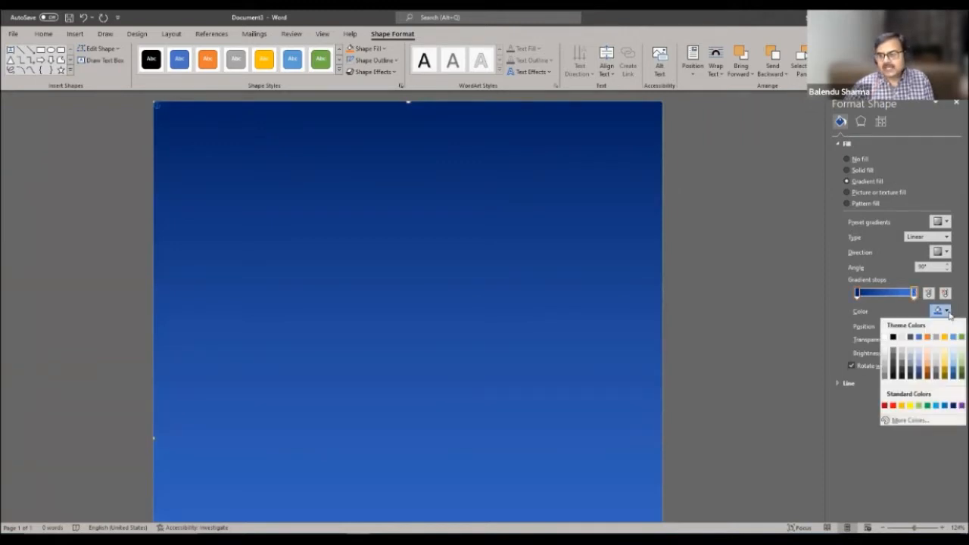
click(959, 406)
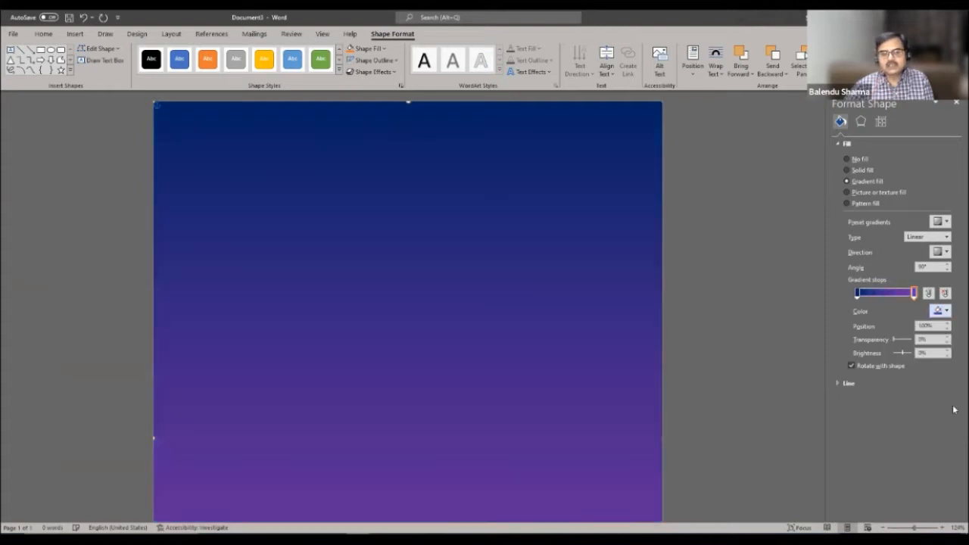
scroll(714, 299, down, 5)
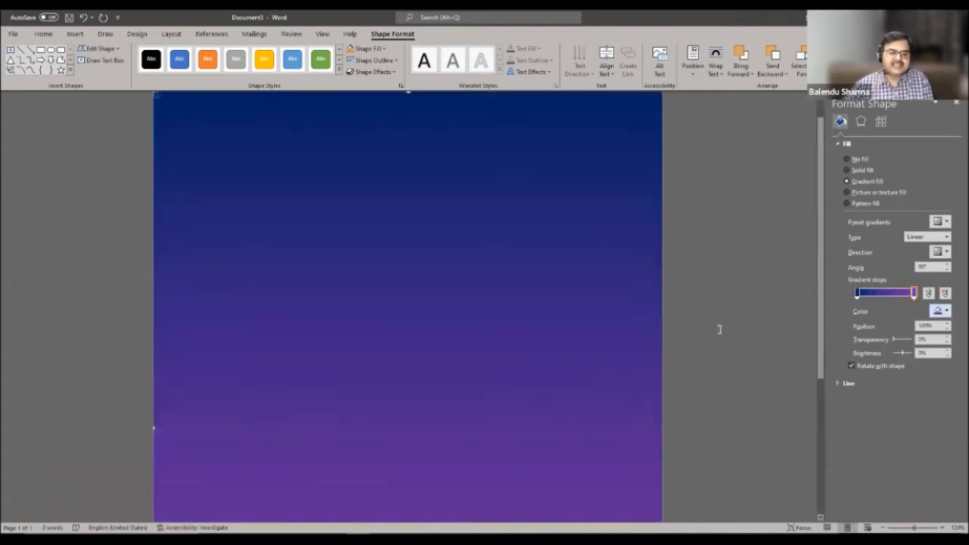
scroll(771, 305, up, 2)
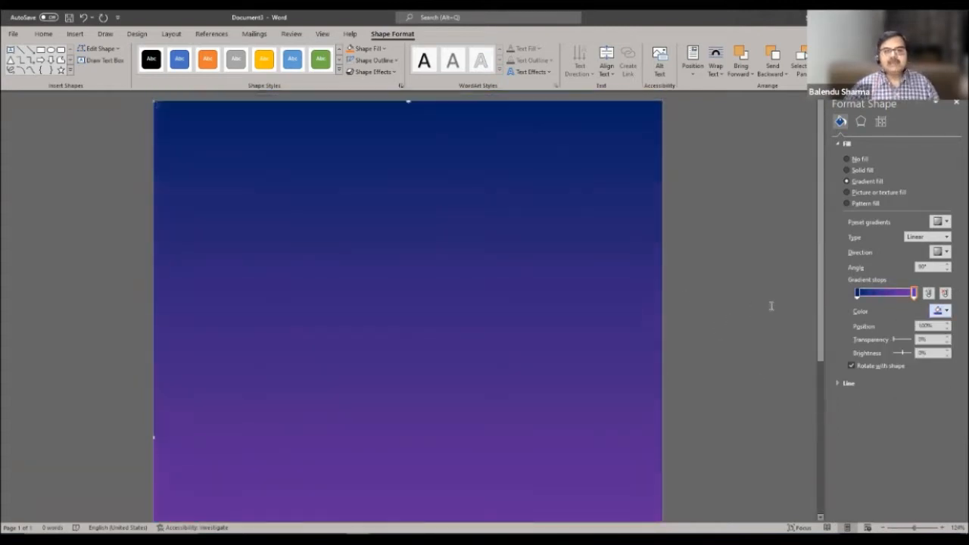
right_click(590, 148)
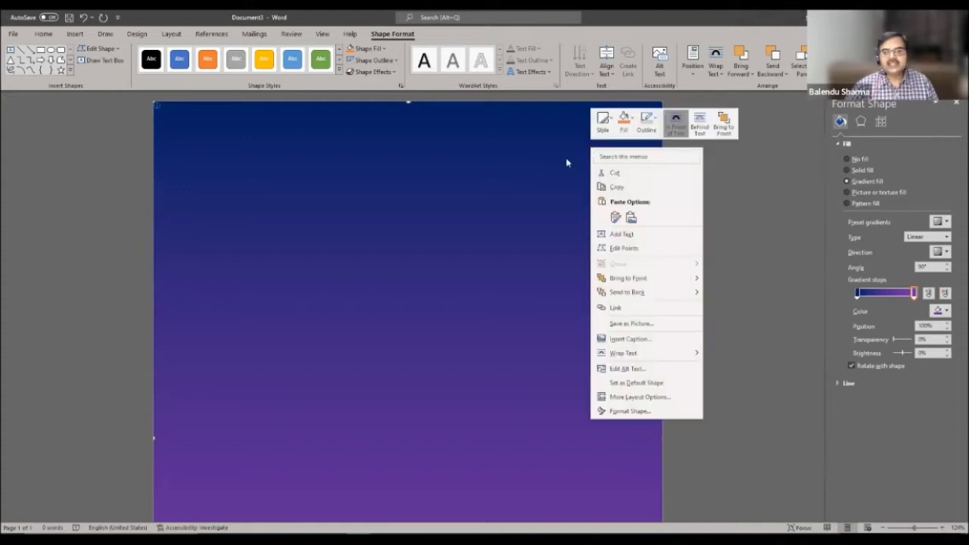
click(544, 199)
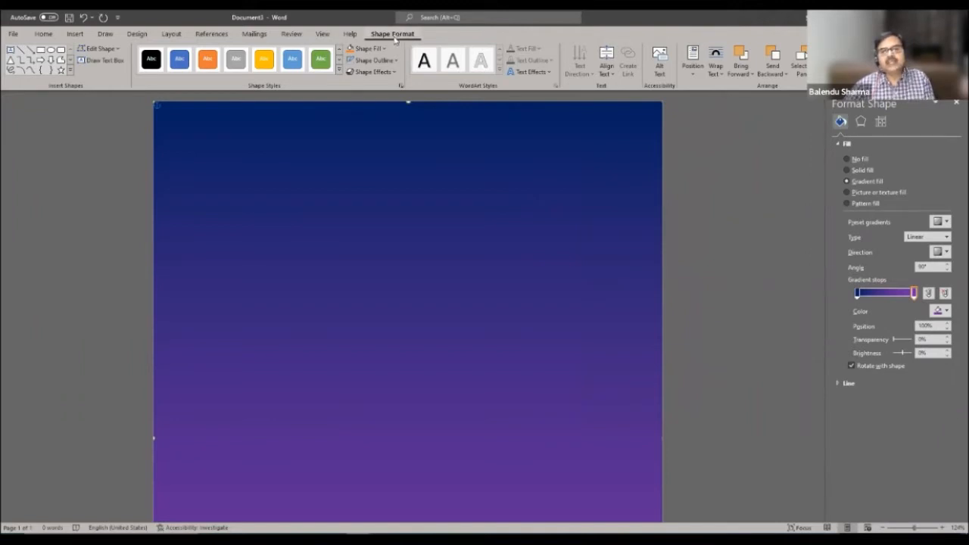
- Set the gradient rectangle's wrapping to Behind Text and close the Format Shape pane
click(715, 71)
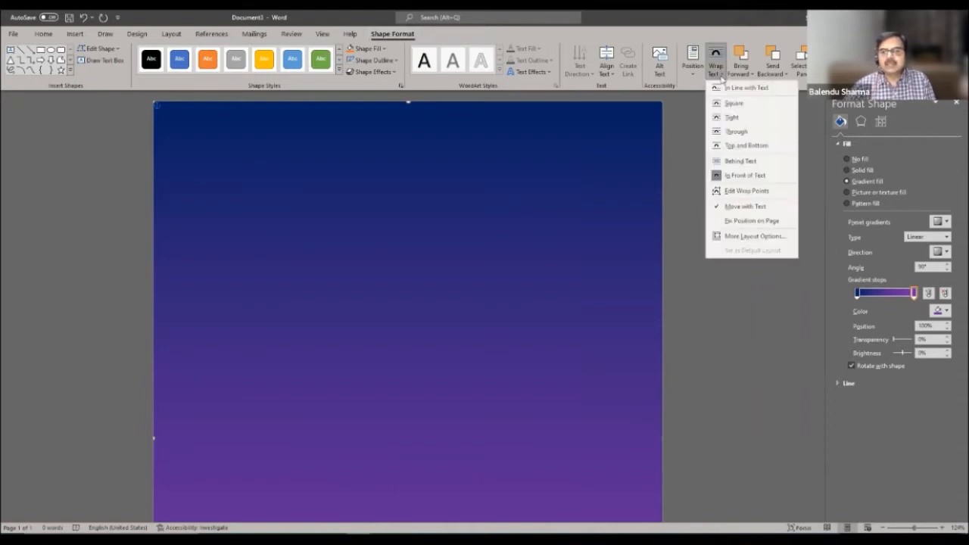
click(749, 161)
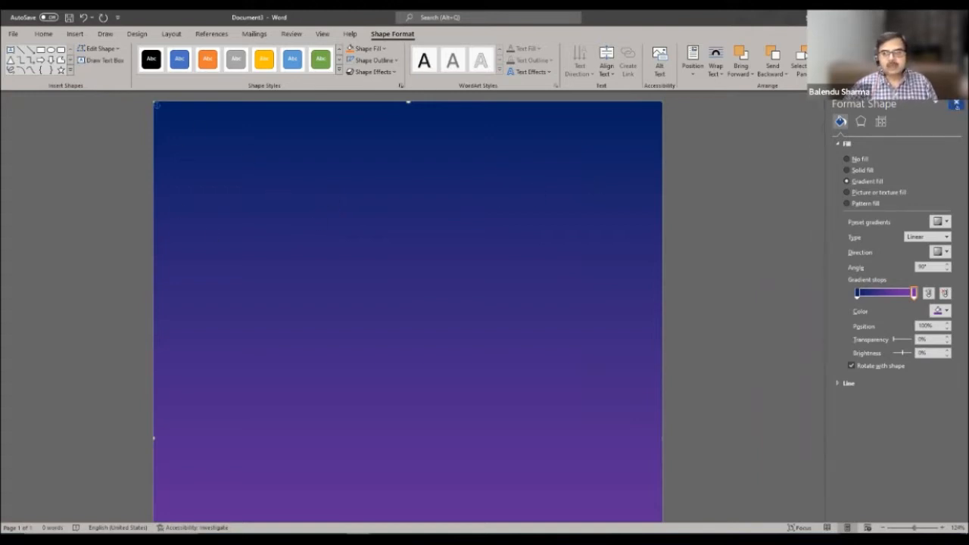
click(954, 107)
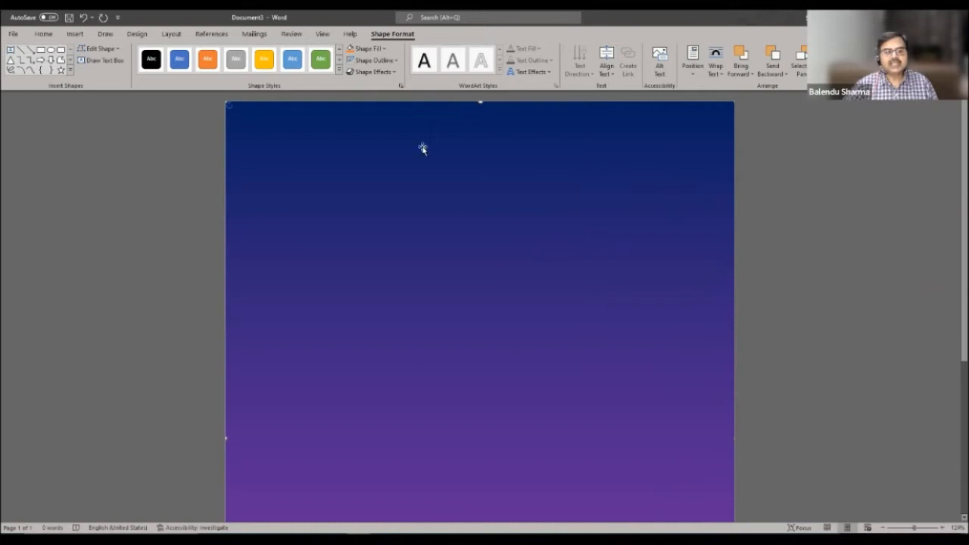
scroll(590, 261, down, 3)
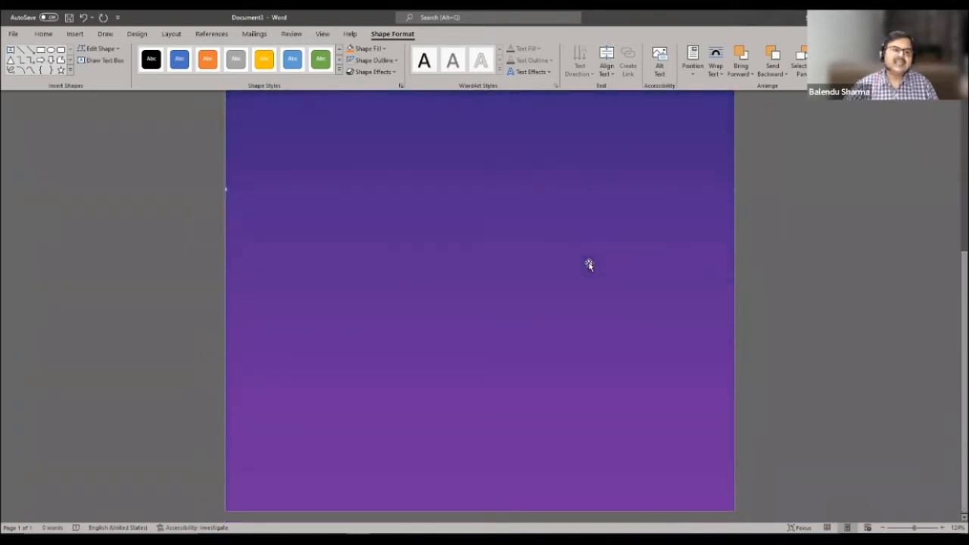
scroll(587, 261, up, 3)
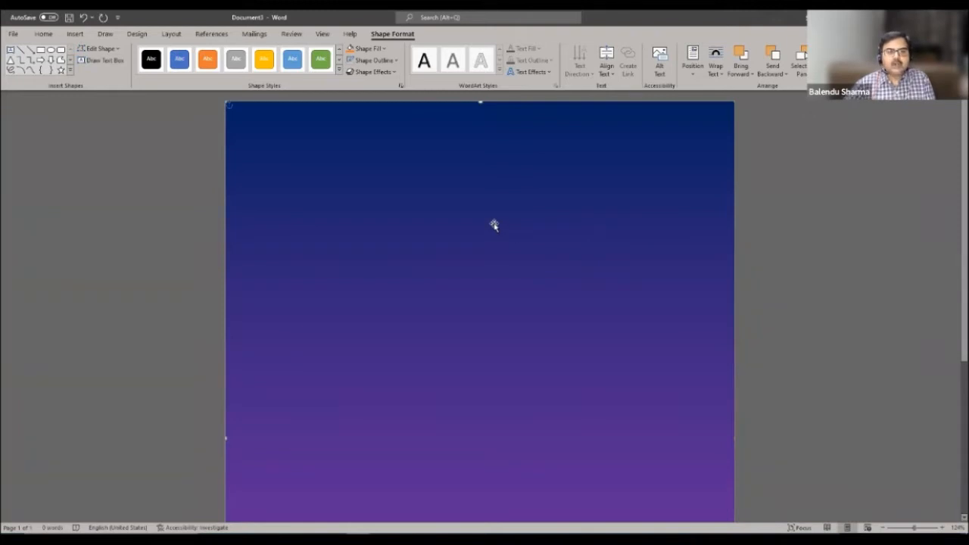
- Move the purple gradient stop from 100% to 41% and close the Format Shape pane
right_click(533, 171)
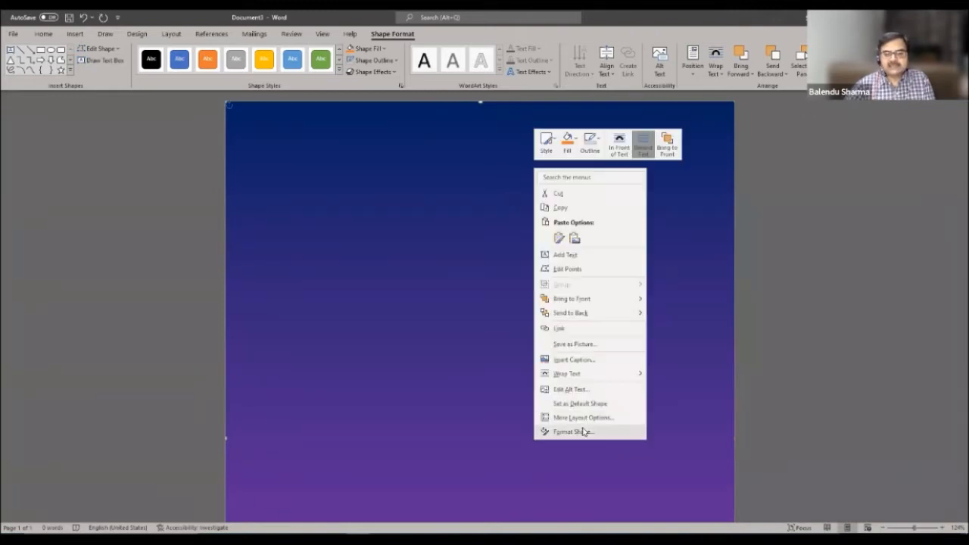
click(587, 432)
drag(913, 294, 881, 294)
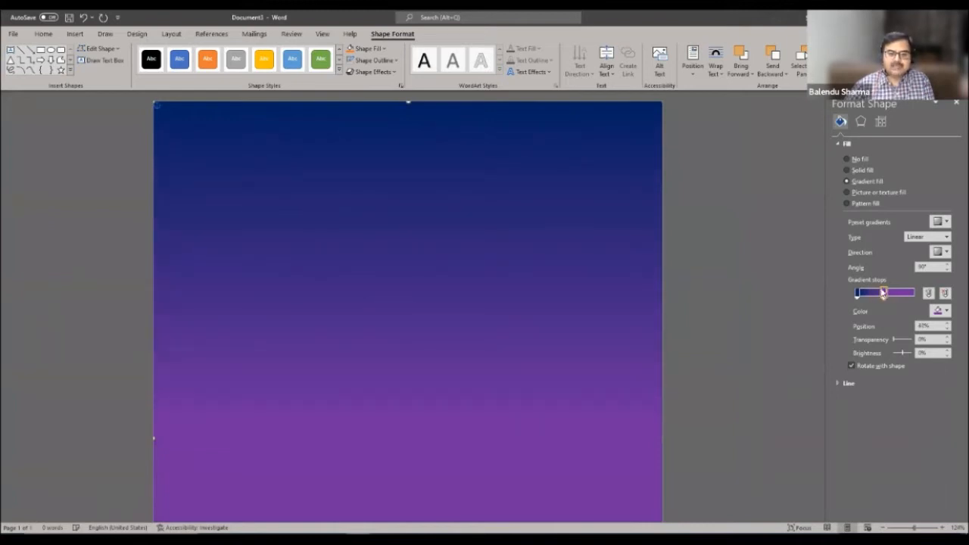
click(954, 104)
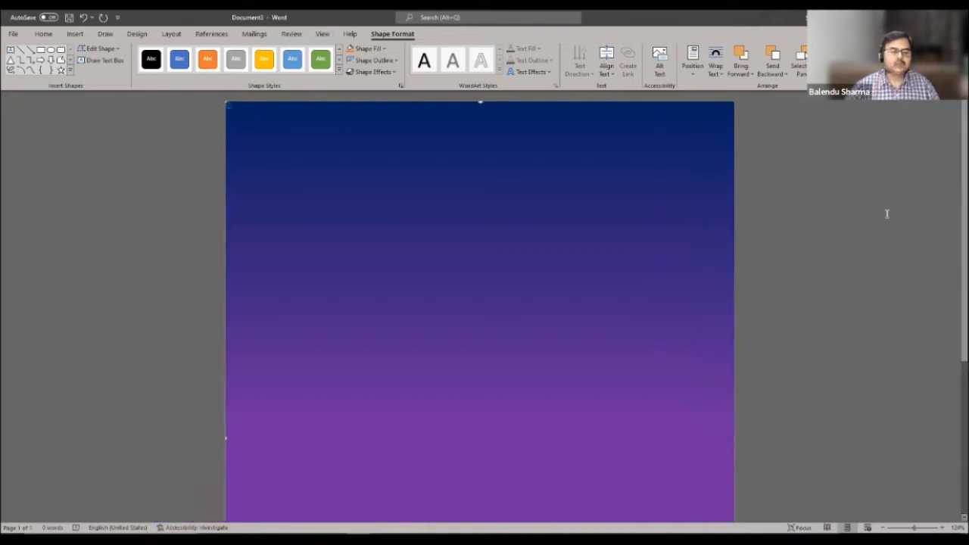
click(890, 206)
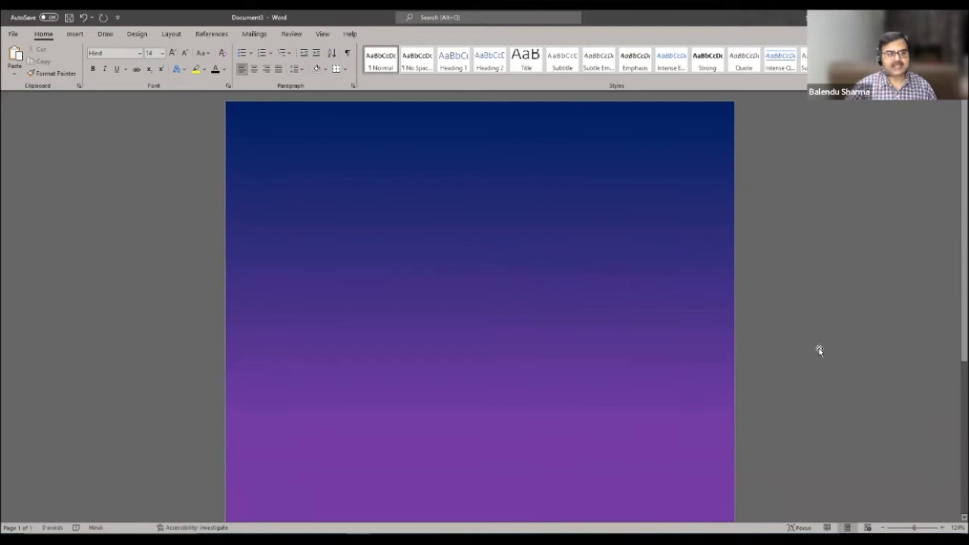
- Draw a rounded rectangle panel down the left edge, from the top corner to the page bottom
click(75, 34)
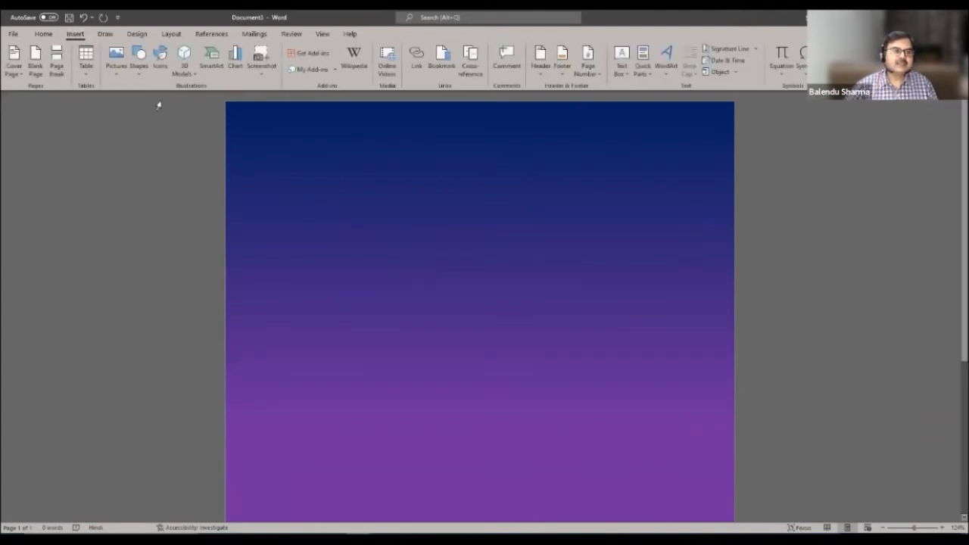
click(139, 59)
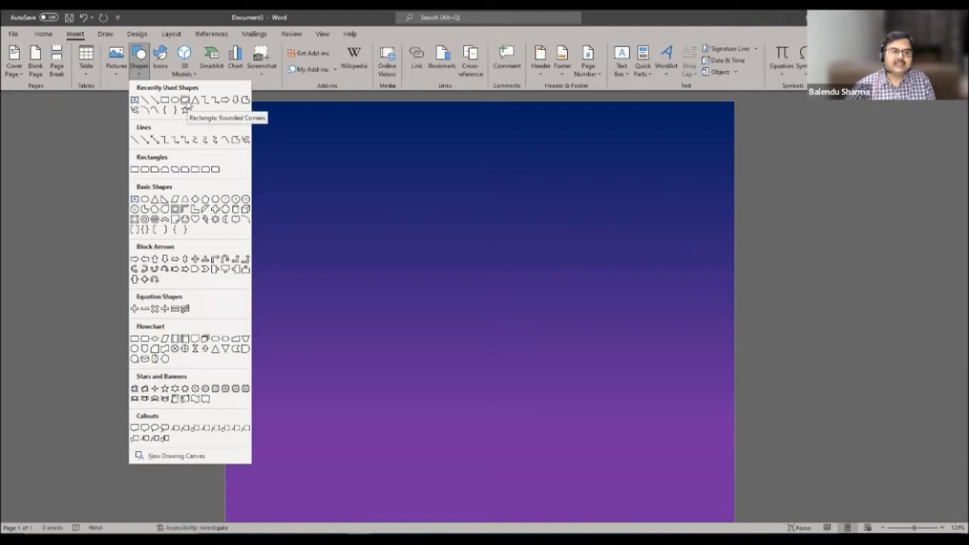
click(184, 103)
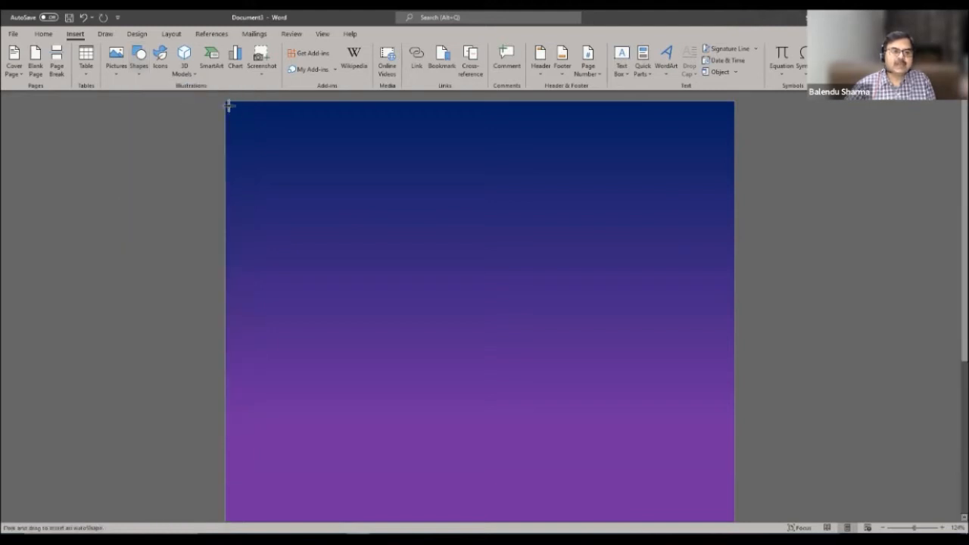
drag(229, 104, 397, 522)
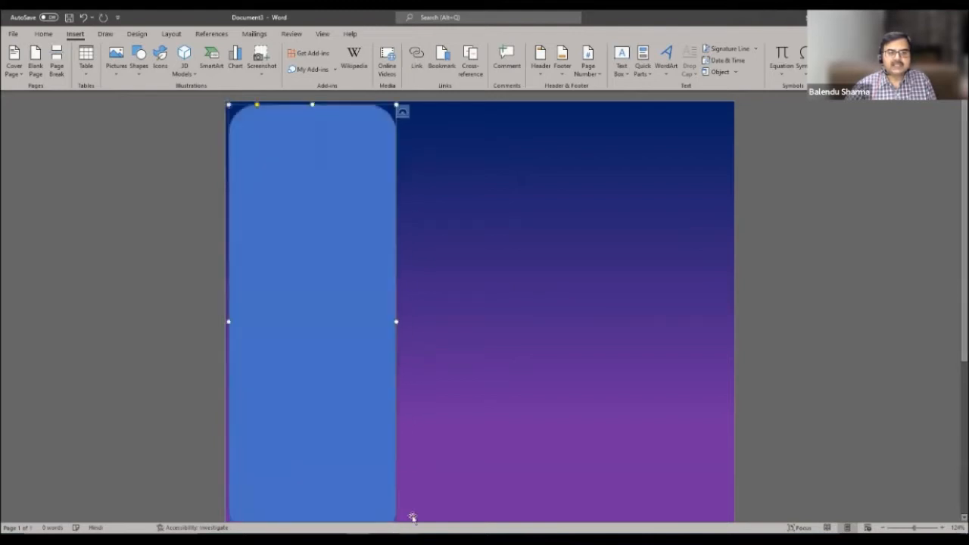
scroll(448, 324, down, 5)
drag(312, 309, 333, 508)
scroll(496, 311, up, 3)
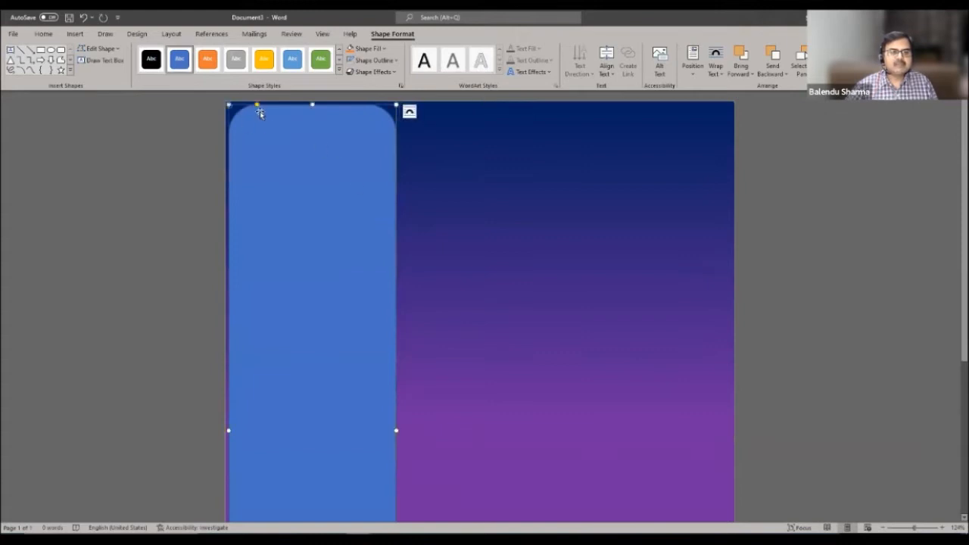
- Reduce the left panel's corner rounding to barely rounded and remove its outline
drag(257, 106, 242, 106)
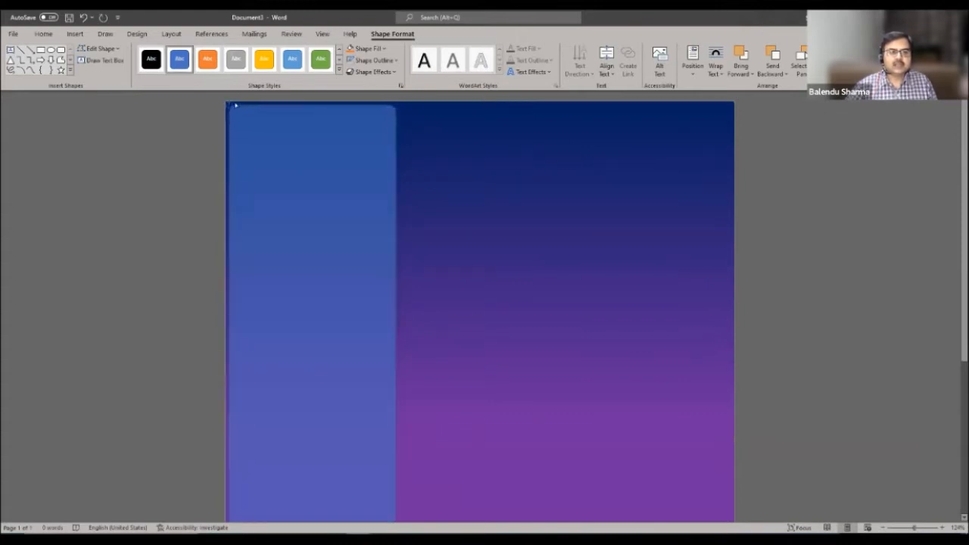
drag(233, 106, 232, 105)
click(477, 164)
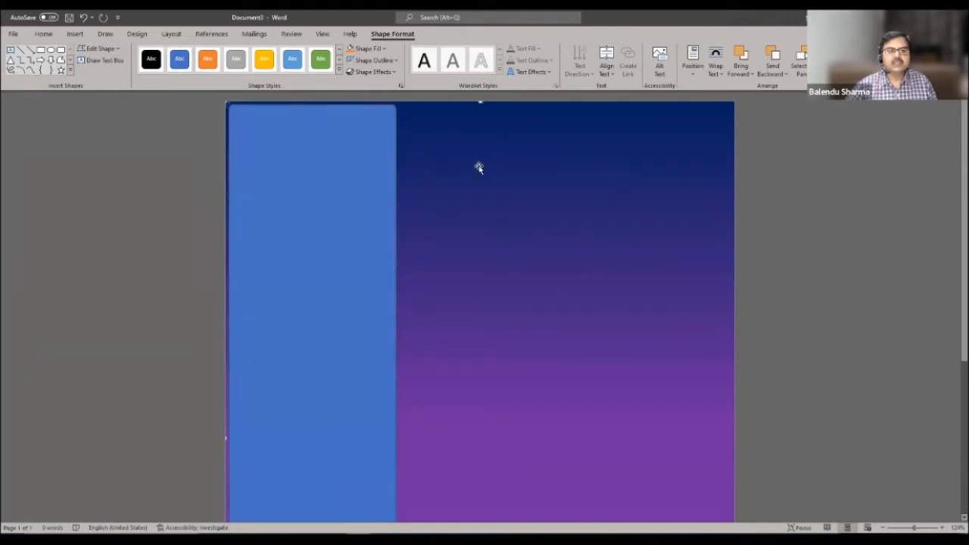
click(387, 158)
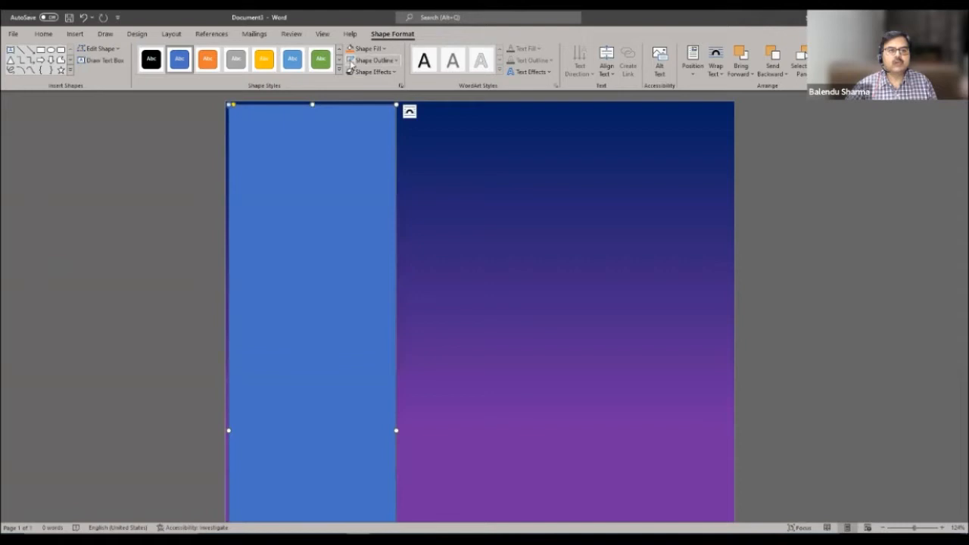
click(374, 59)
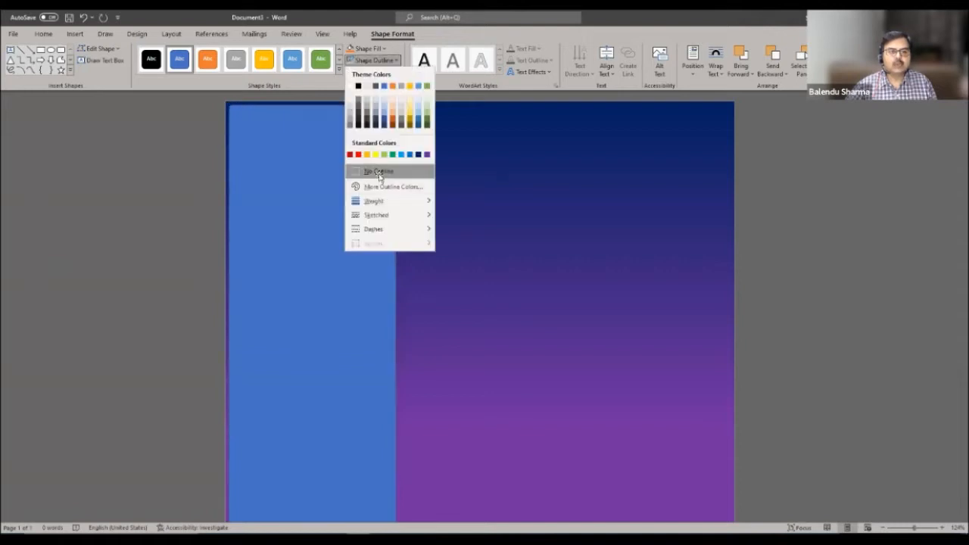
click(376, 171)
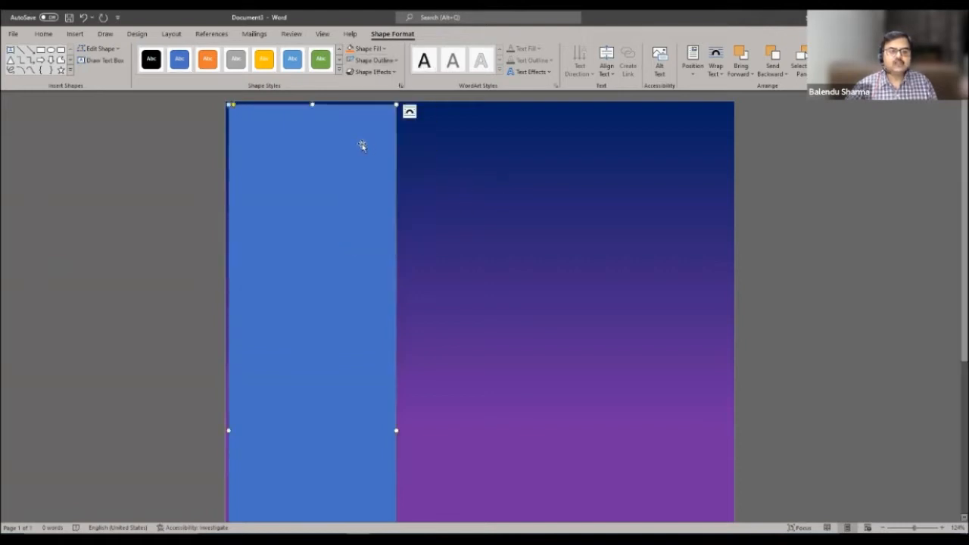
click(368, 49)
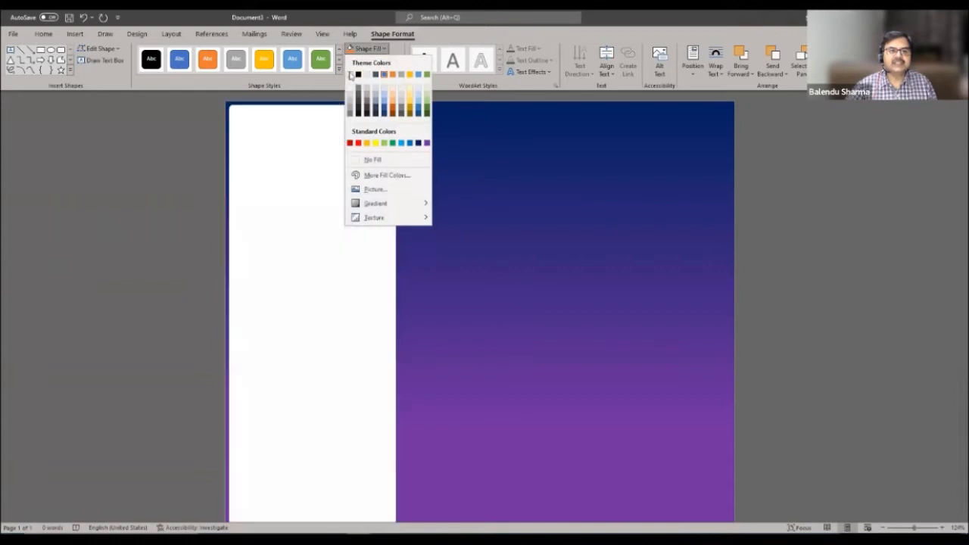
- Fill the left panel with white and place a copy of it alongside
click(351, 74)
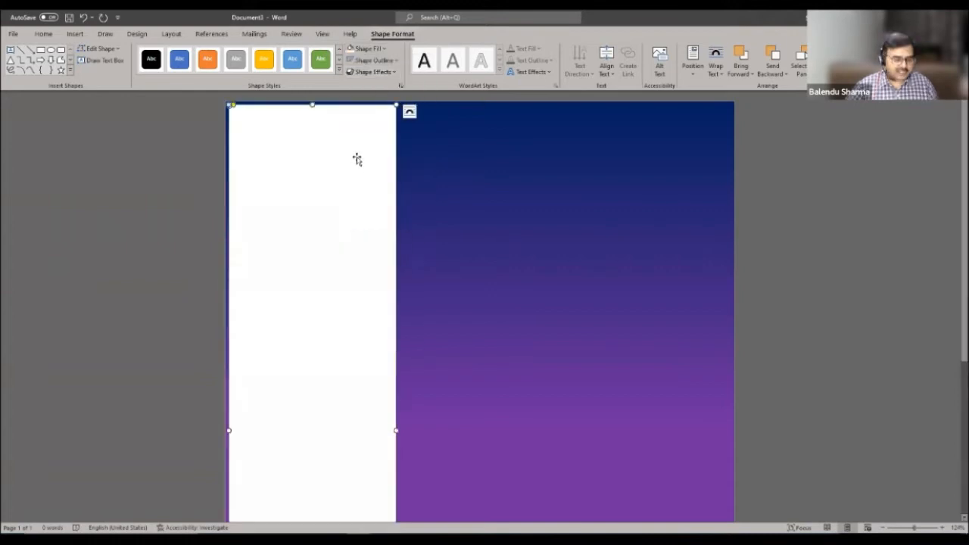
click(566, 188)
drag(357, 173, 517, 173)
- Widen the copy to the page's right edge and readjust the left panel's left edge
drag(570, 429, 730, 415)
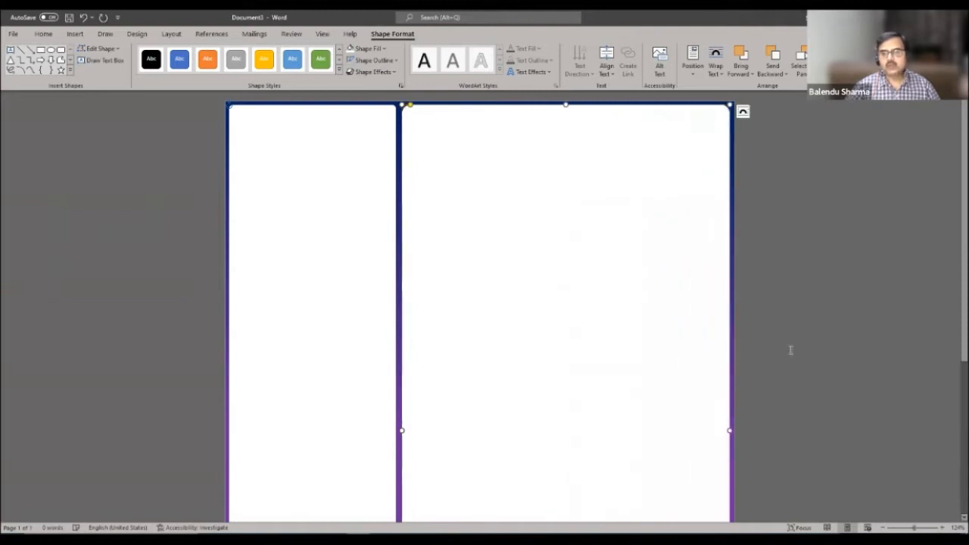
click(790, 312)
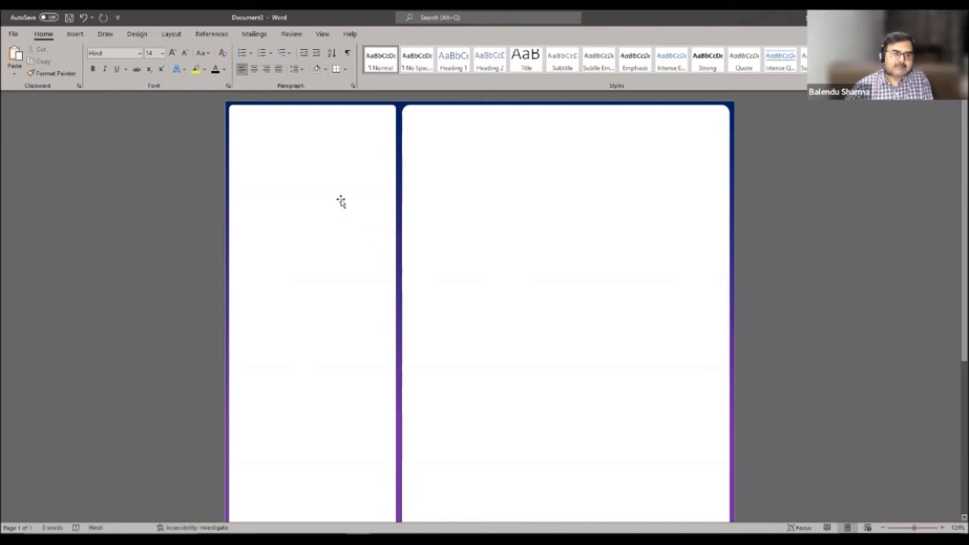
click(243, 364)
drag(230, 430, 231, 429)
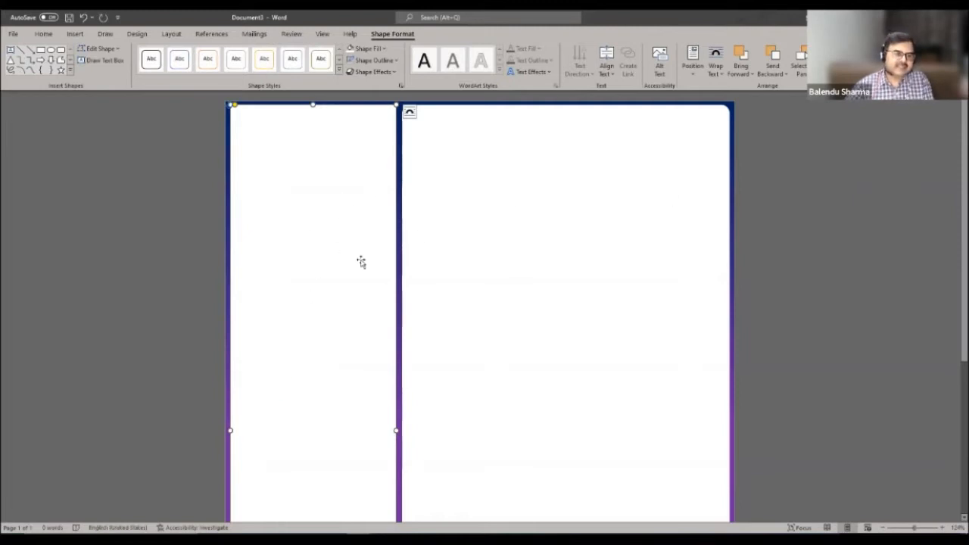
- Raise the left panel's fill transparency in Format Shape so the gradient shows through
right_click(352, 164)
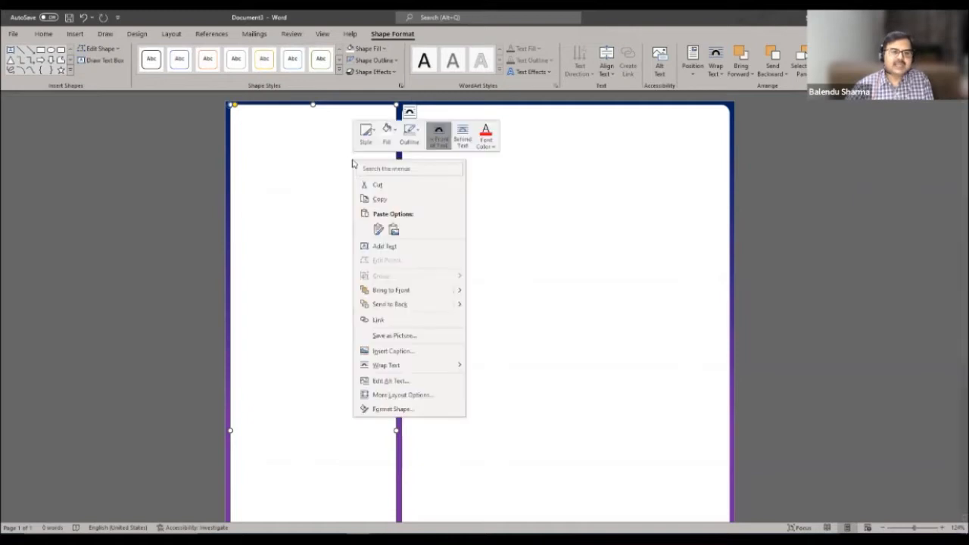
click(390, 409)
click(523, 411)
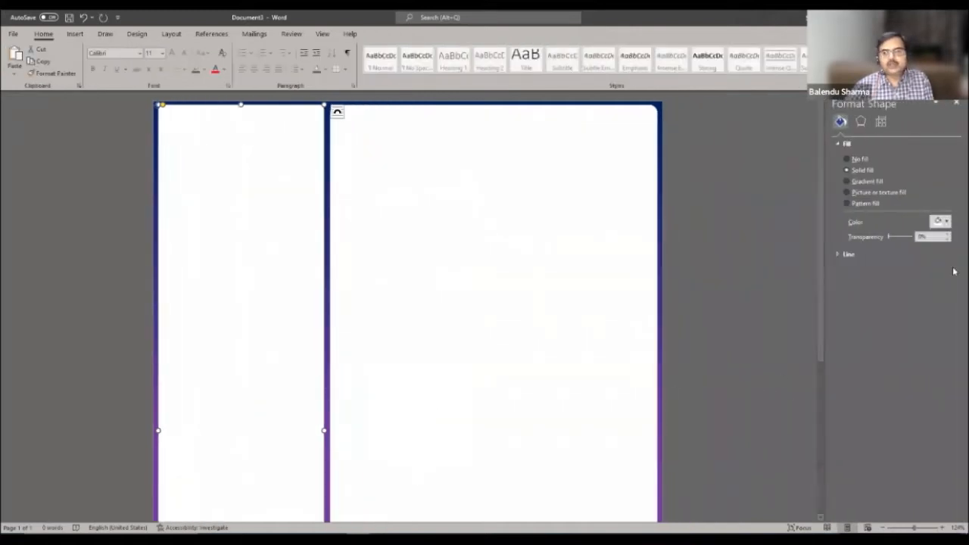
drag(931, 237, 909, 239)
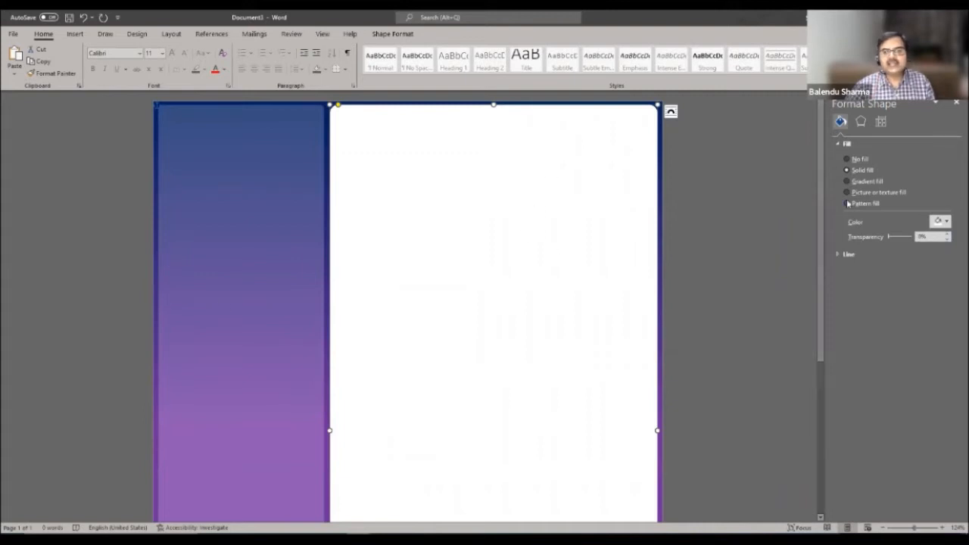
- Set the right panel's fill transparency to 20%
double_click(933, 237)
text(20)
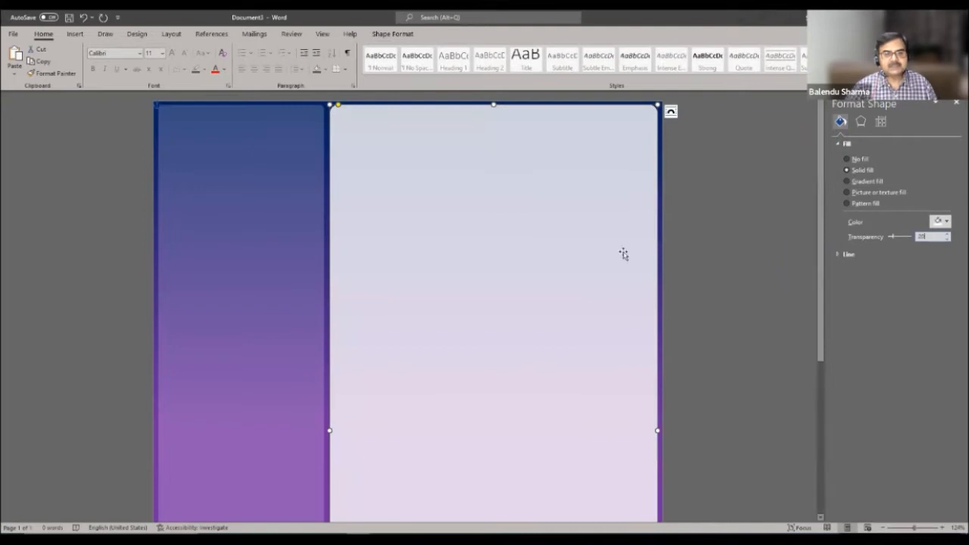
click(714, 255)
click(683, 262)
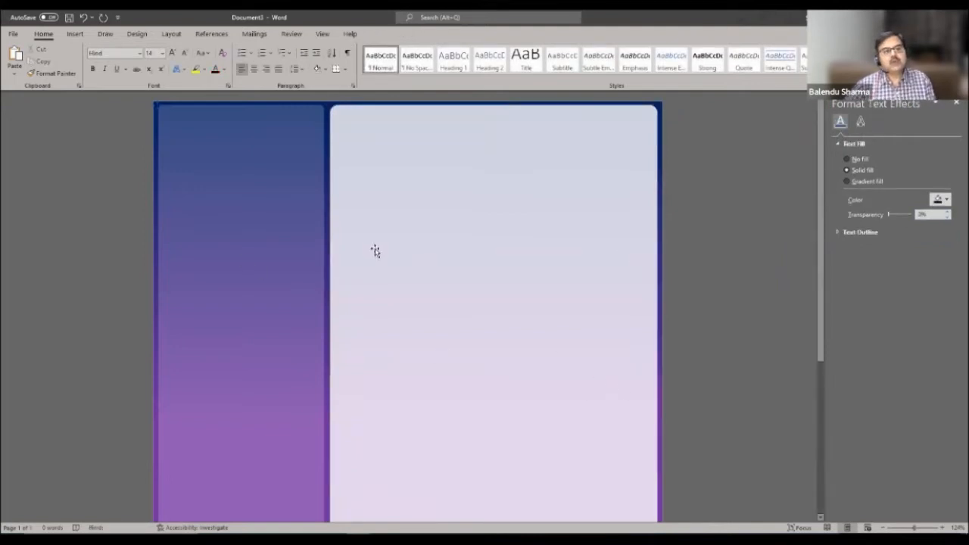
- Make the right panel's corners less rounded
click(339, 109)
drag(338, 106, 333, 107)
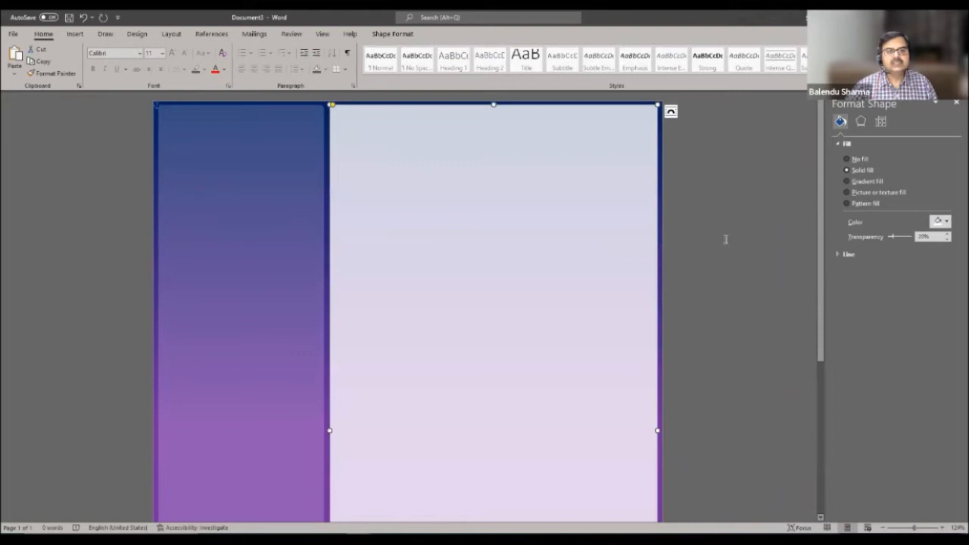
click(725, 238)
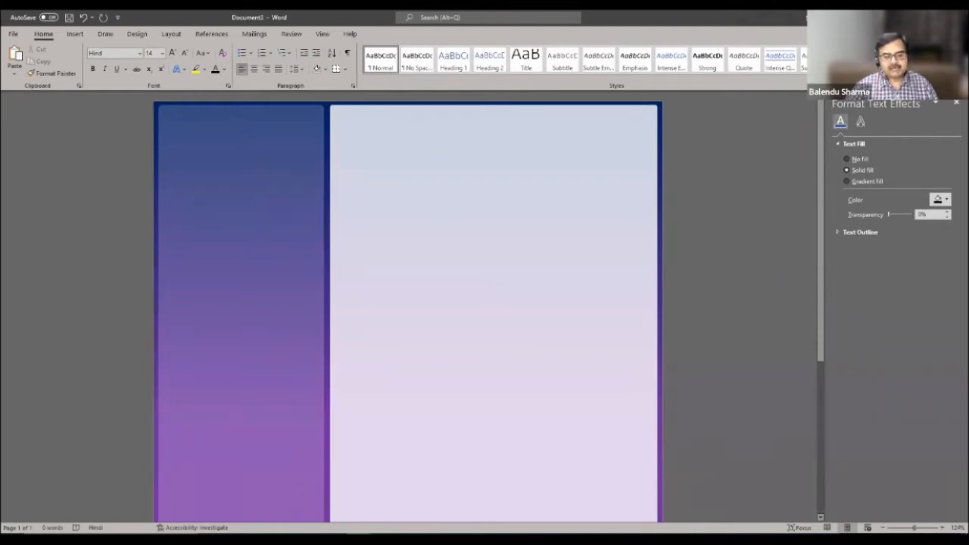
- In Document2, select the name, surname and job-title text boxes together
mouse_move(330, 514)
click(303, 501)
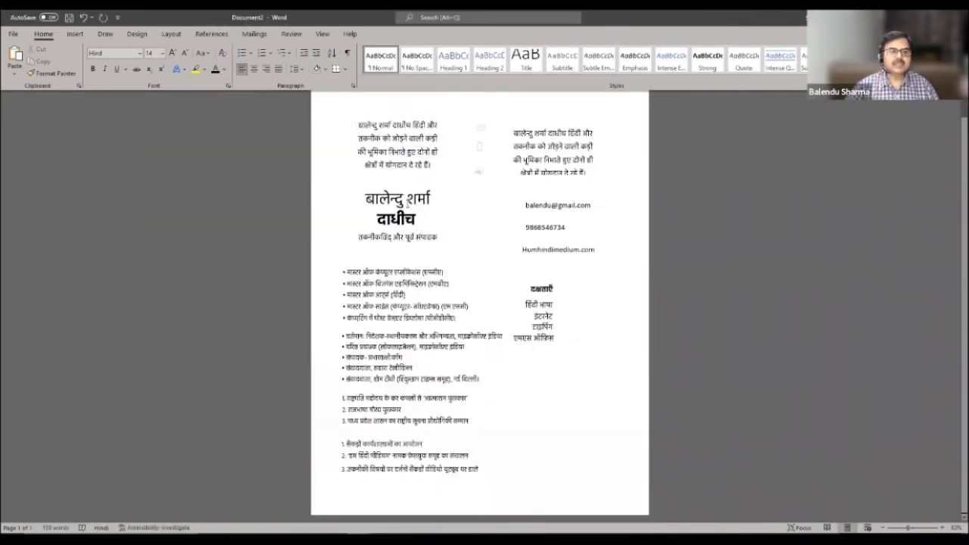
click(409, 200)
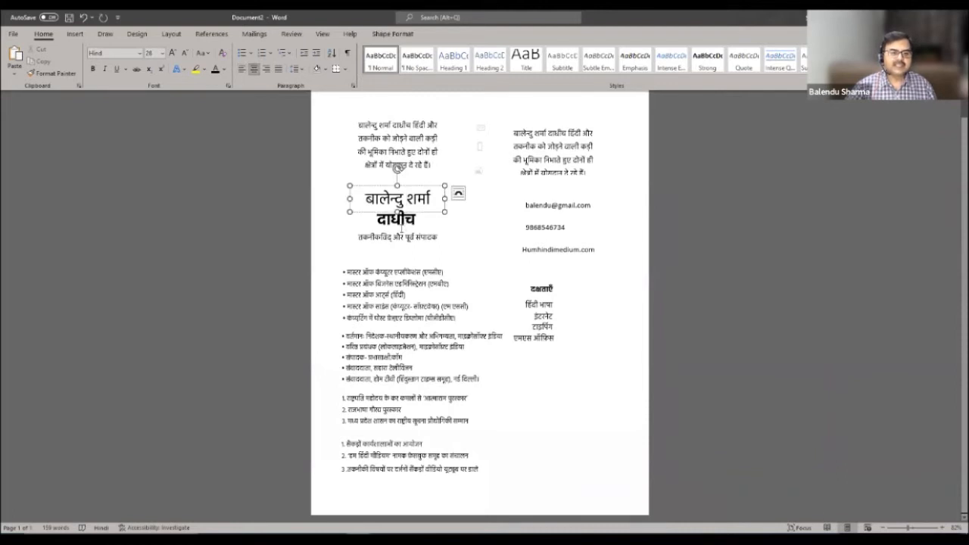
shift+click(403, 221)
shift+click(397, 237)
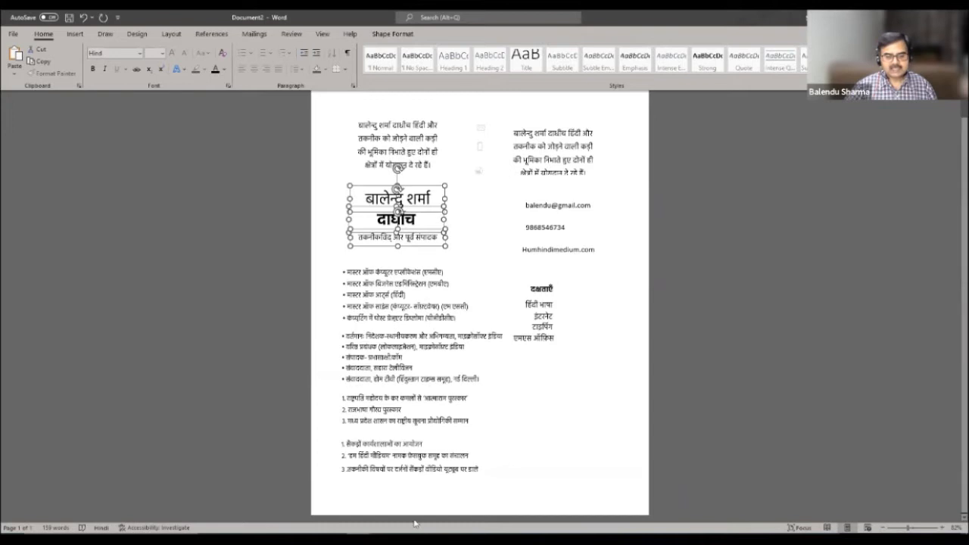
- Paste the three name boxes onto Document3's left panel and nudge them into place
click(387, 534)
click(412, 513)
click(231, 210)
key(ctrl+v)
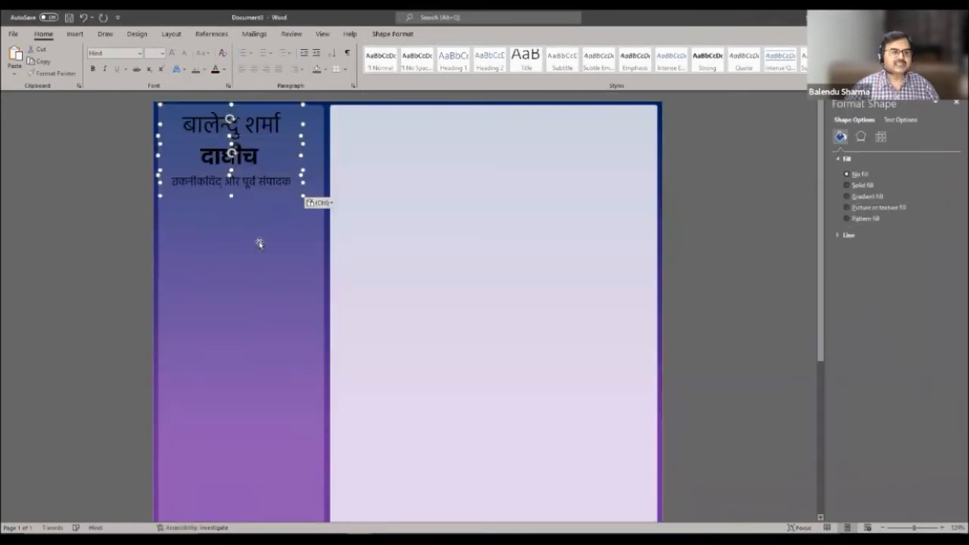
drag(302, 119, 310, 121)
click(271, 245)
- Set the name and surname lines to 24 pt
click(266, 125)
drag(292, 127, 173, 115)
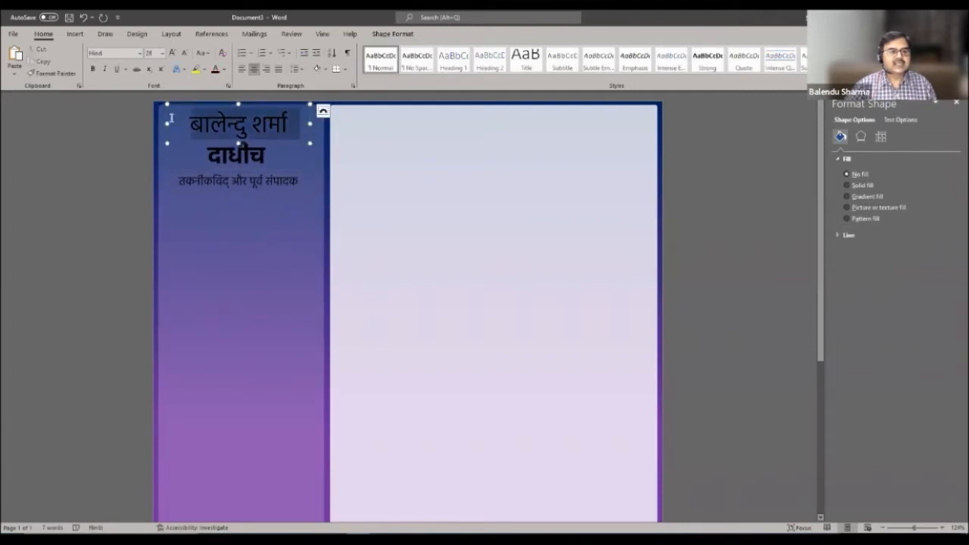
click(162, 54)
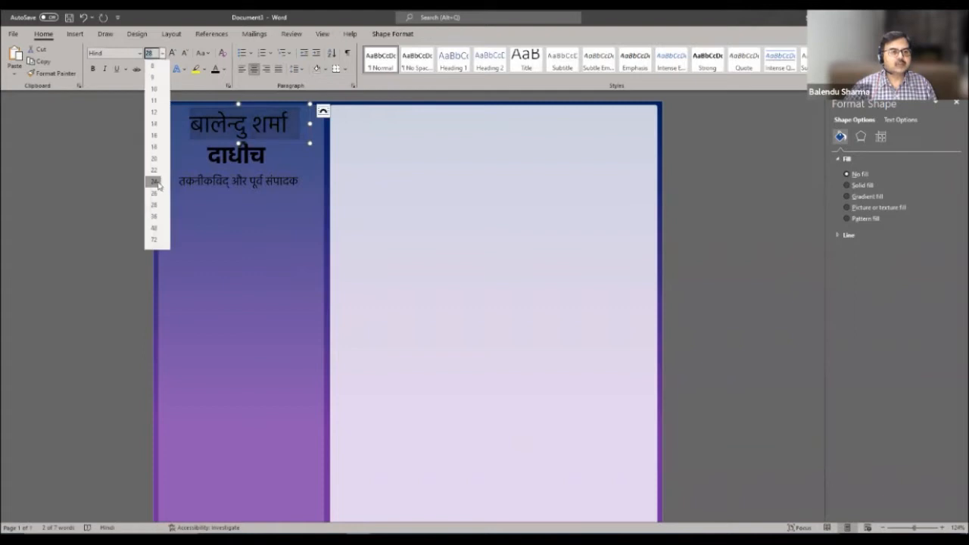
click(153, 180)
drag(271, 156, 203, 157)
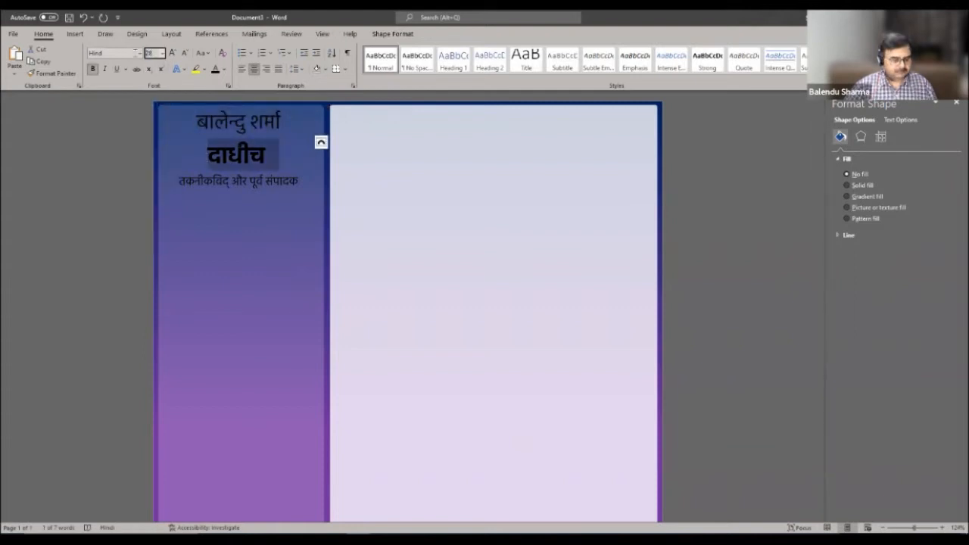
click(162, 54)
click(154, 182)
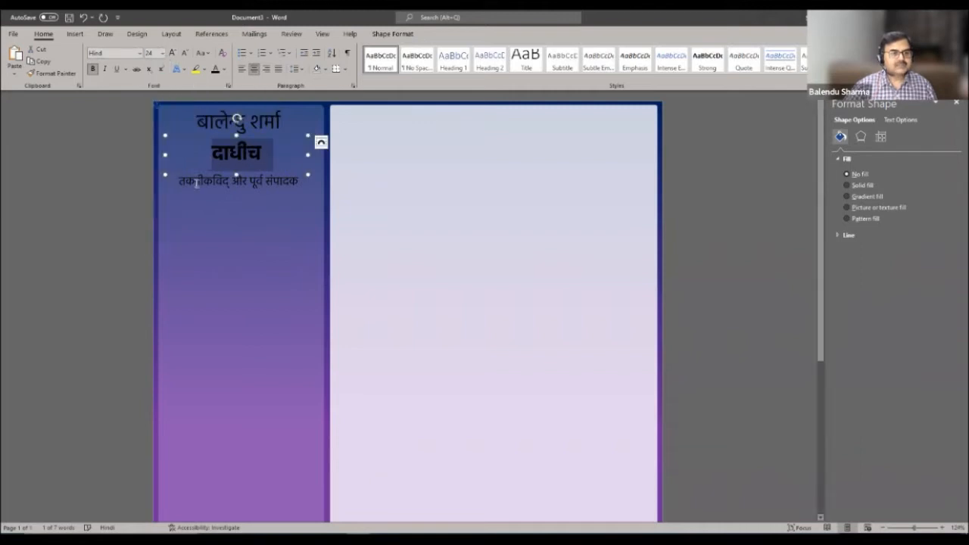
click(215, 182)
- Shrink the job-title line to 12 pt
triple_click(215, 181)
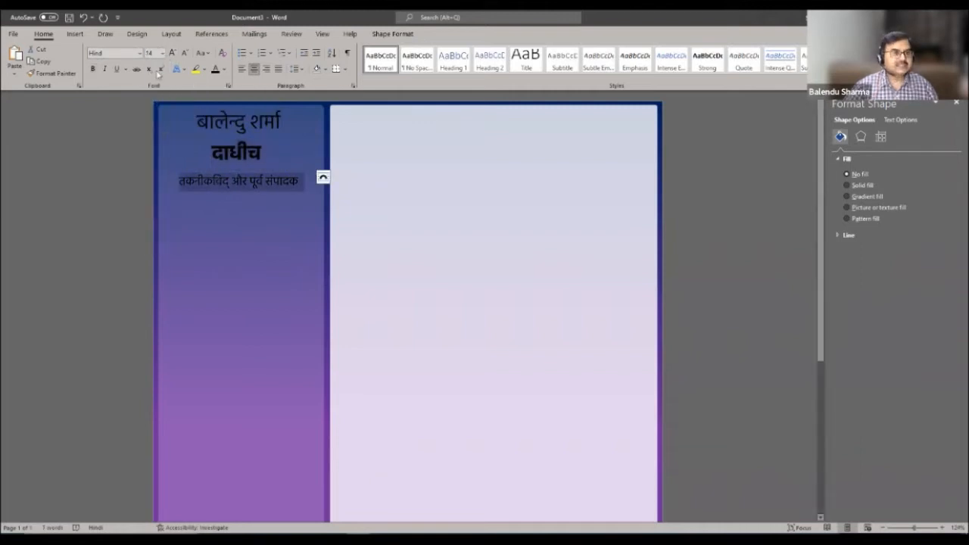
click(164, 56)
click(156, 115)
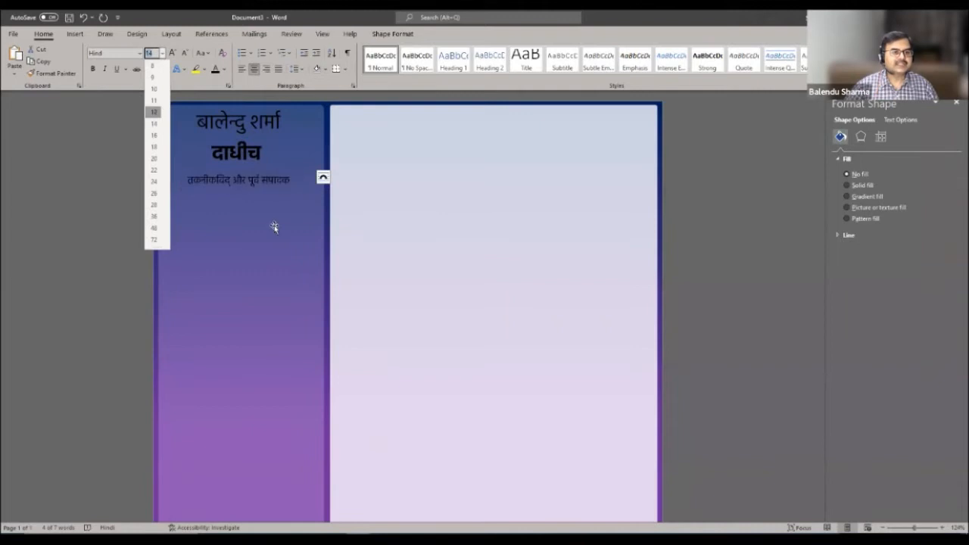
click(275, 178)
- Move the job-title box up closer to the surname
click(274, 171)
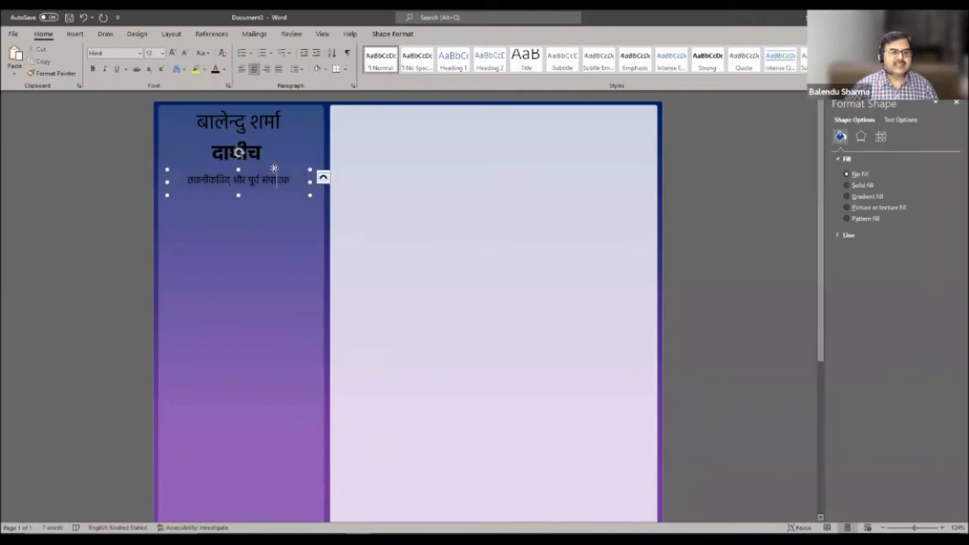
click(261, 141)
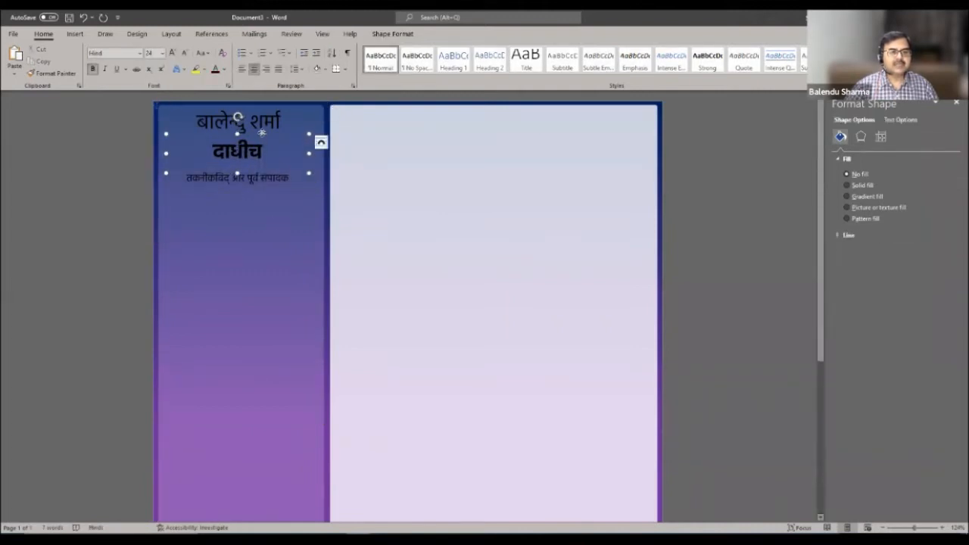
click(265, 175)
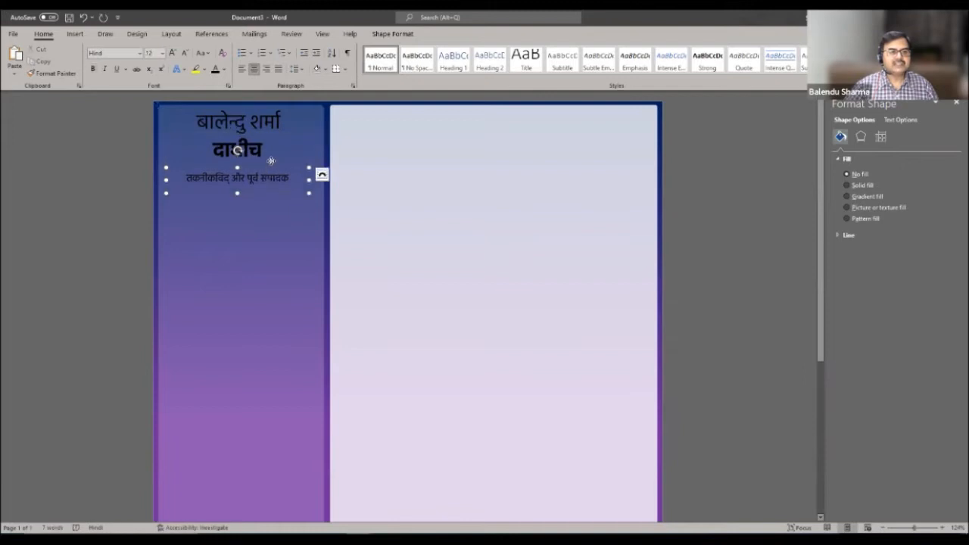
drag(271, 167, 270, 160)
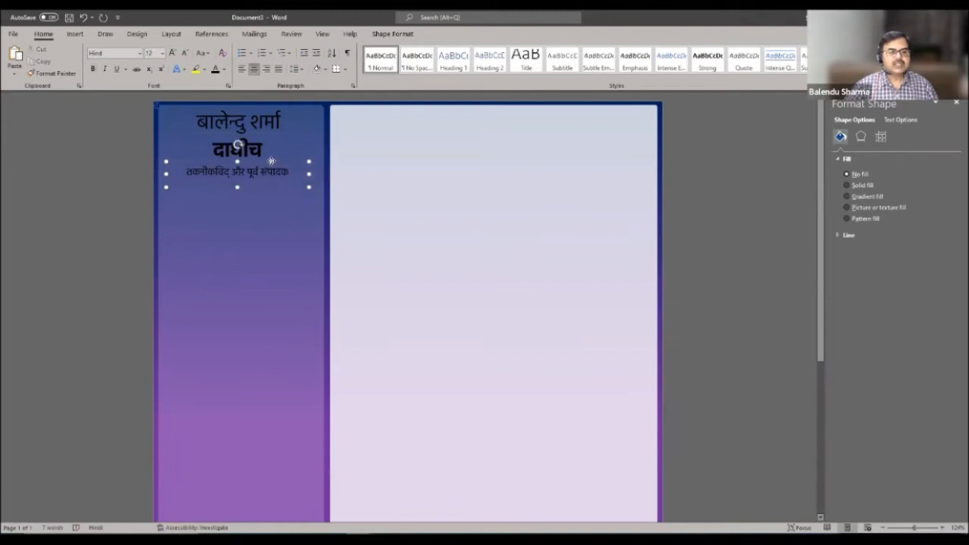
- Make all three heading lines white with Font Color
click(276, 218)
click(252, 146)
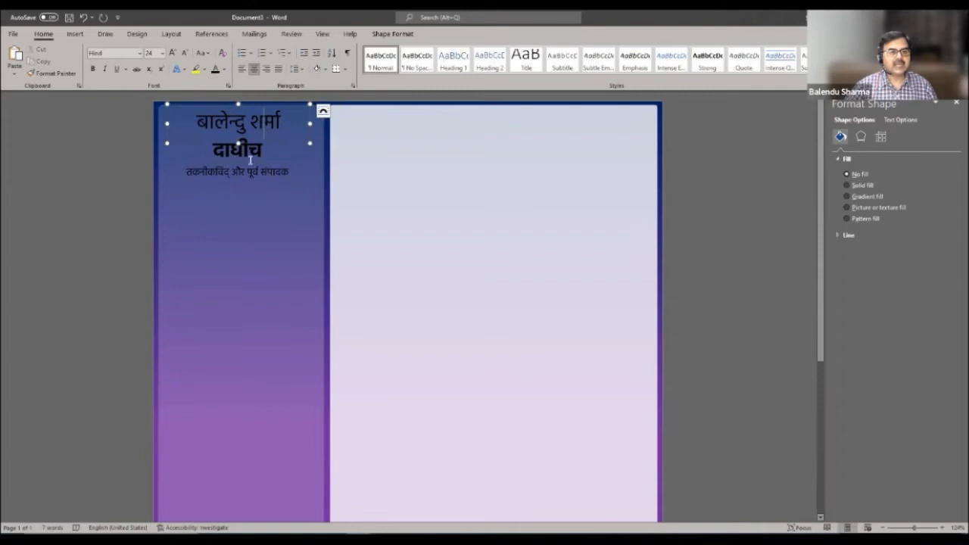
shift+click(267, 176)
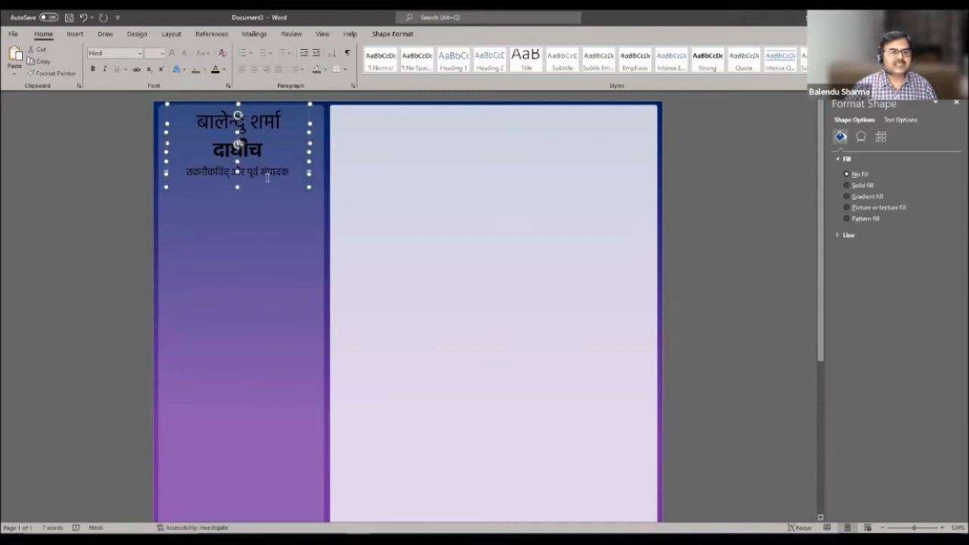
click(224, 69)
click(216, 112)
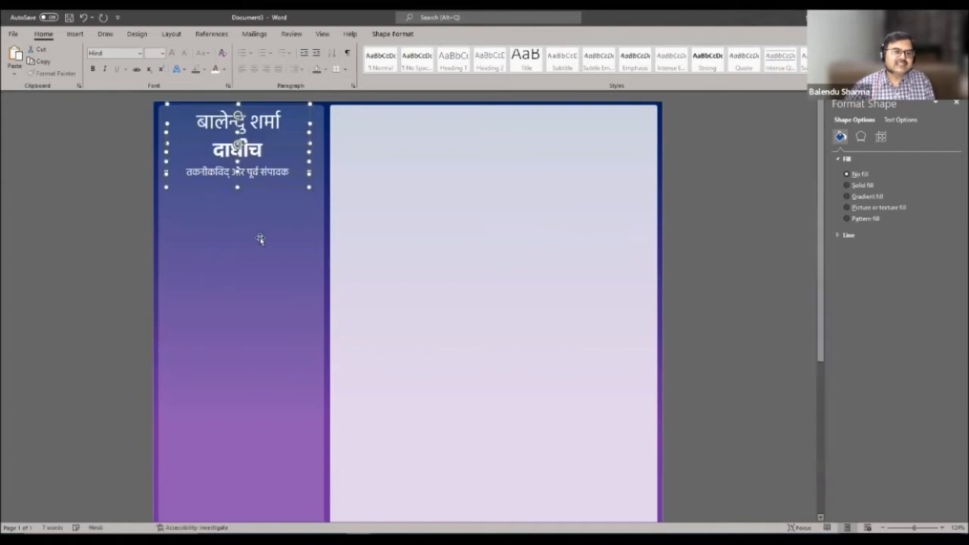
click(327, 253)
click(559, 262)
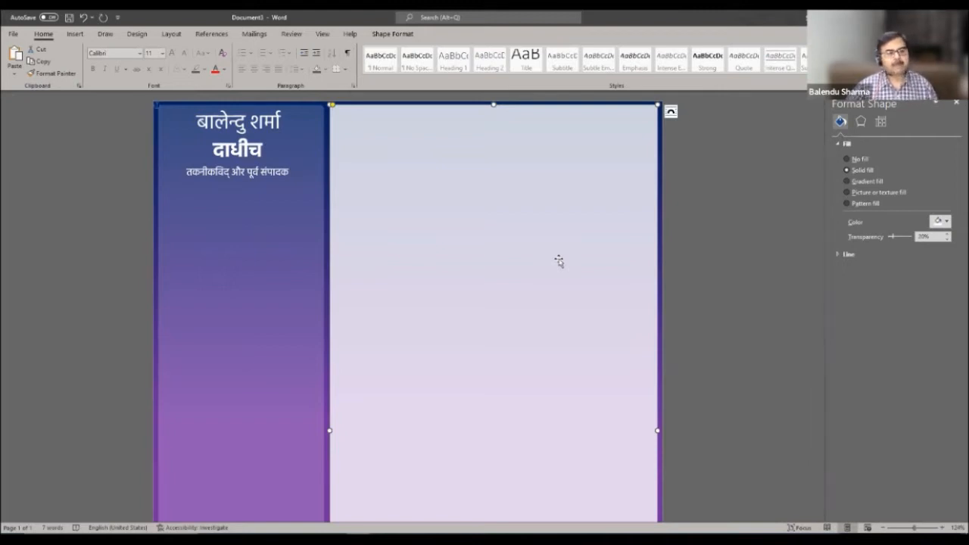
- Draw a square-cornered rectangle across the middle of the left panel, fitted to its edges
click(76, 35)
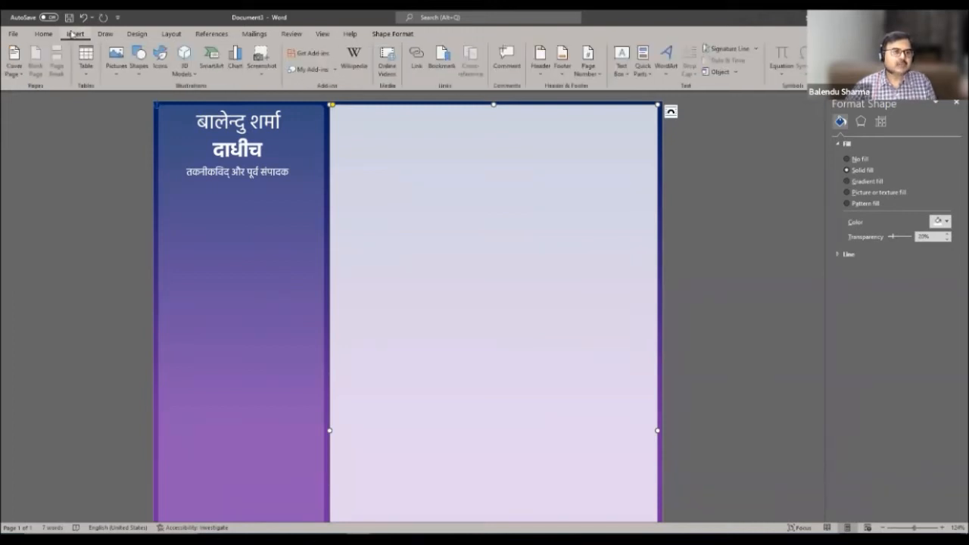
click(138, 60)
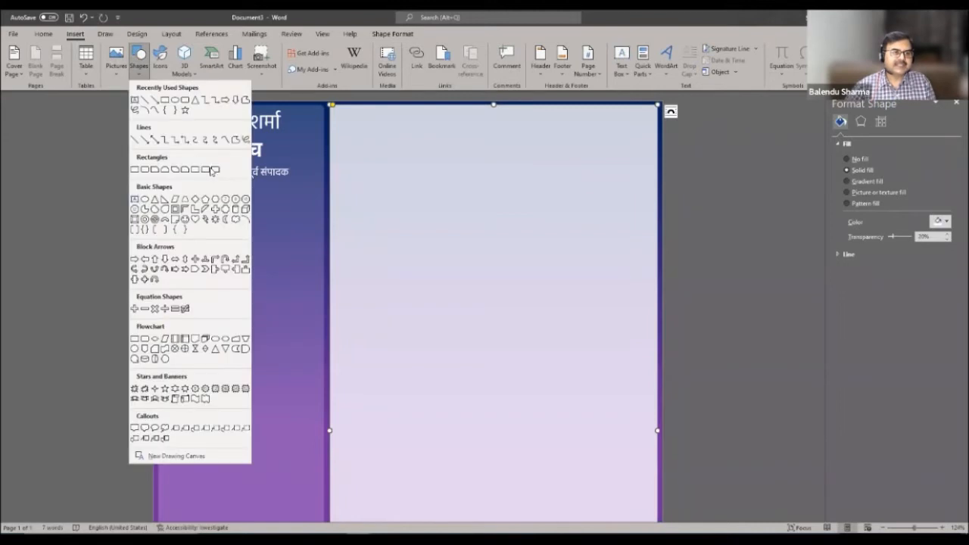
click(235, 268)
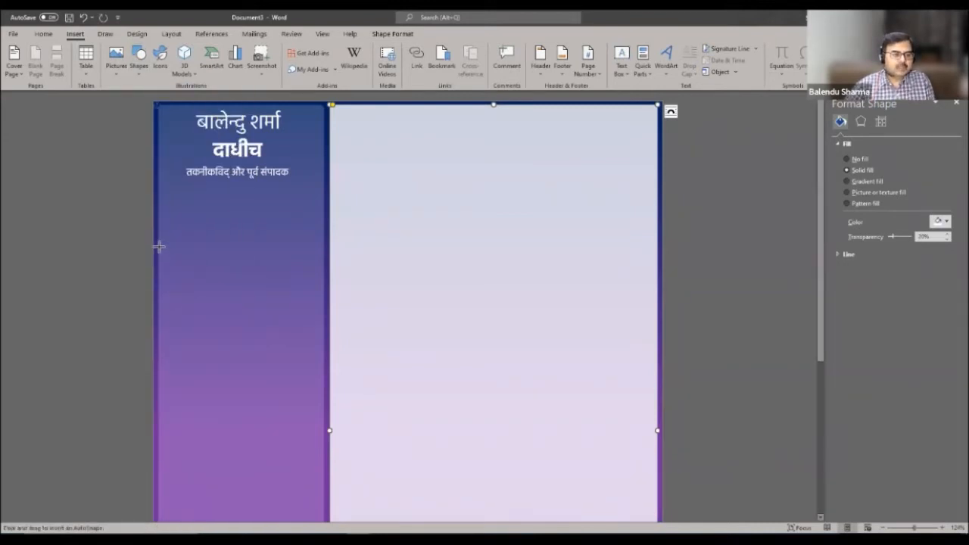
mouse_move(157, 246)
mouse_down()
mouse_move(190, 325)
mouse_move(220, 363)
mouse_move(323, 408)
mouse_up()
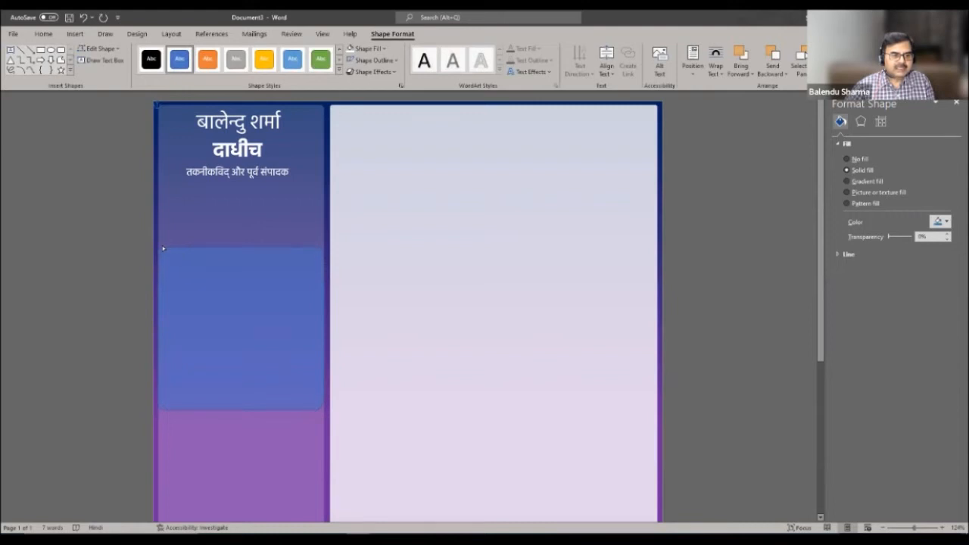
drag(160, 248, 157, 249)
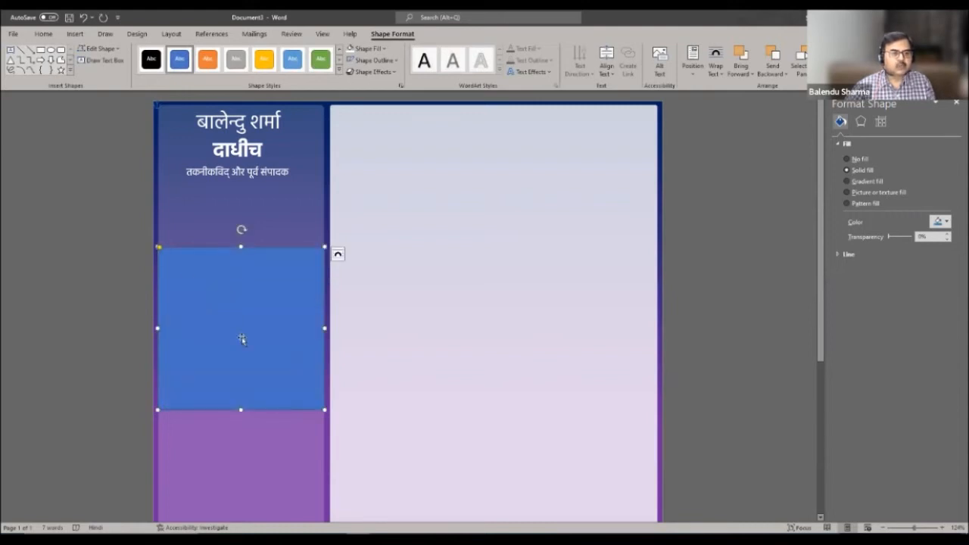
click(360, 237)
click(264, 293)
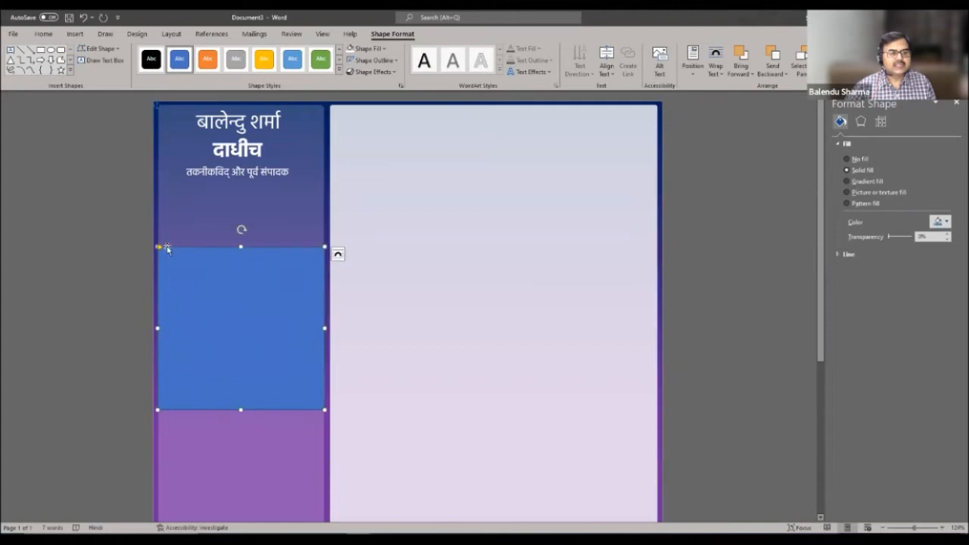
drag(157, 329, 158, 328)
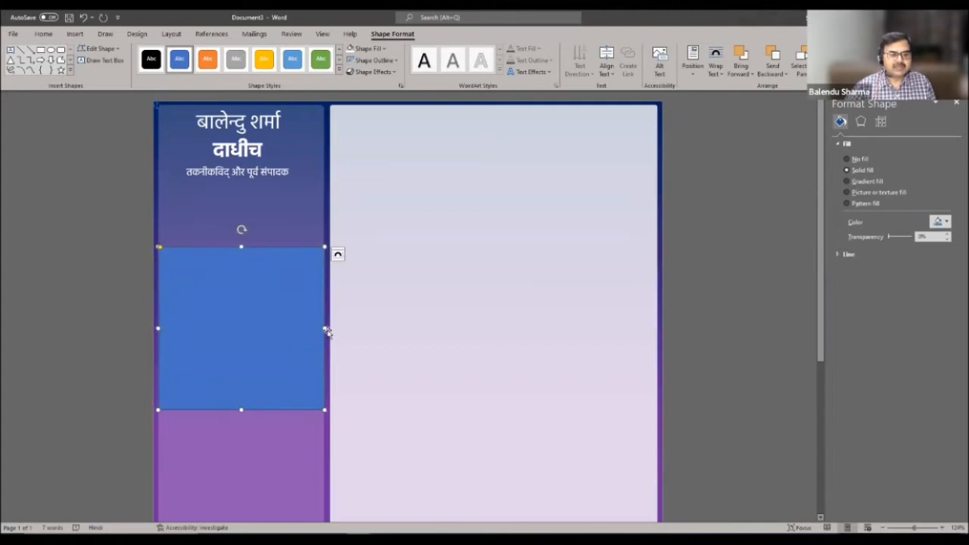
drag(324, 328, 324, 327)
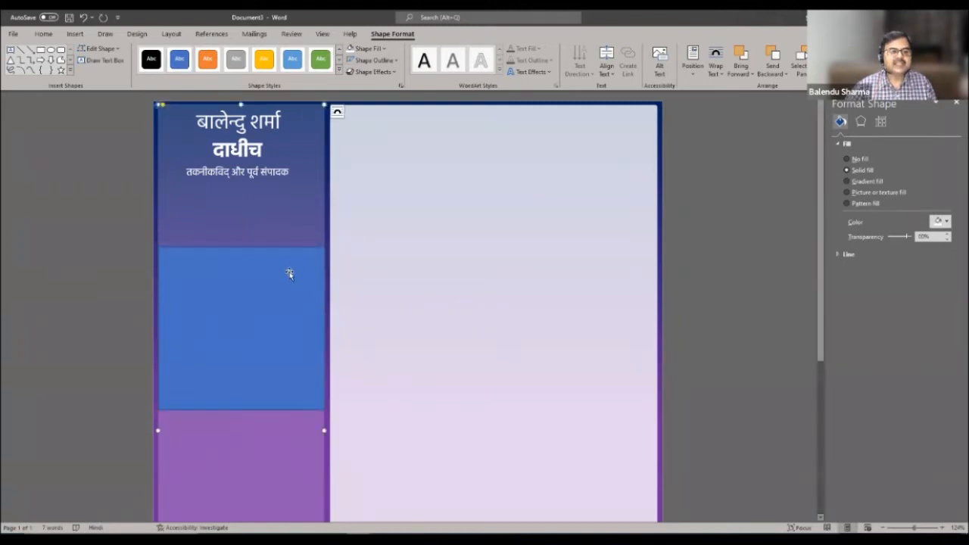
- Give the box a white outline
click(399, 60)
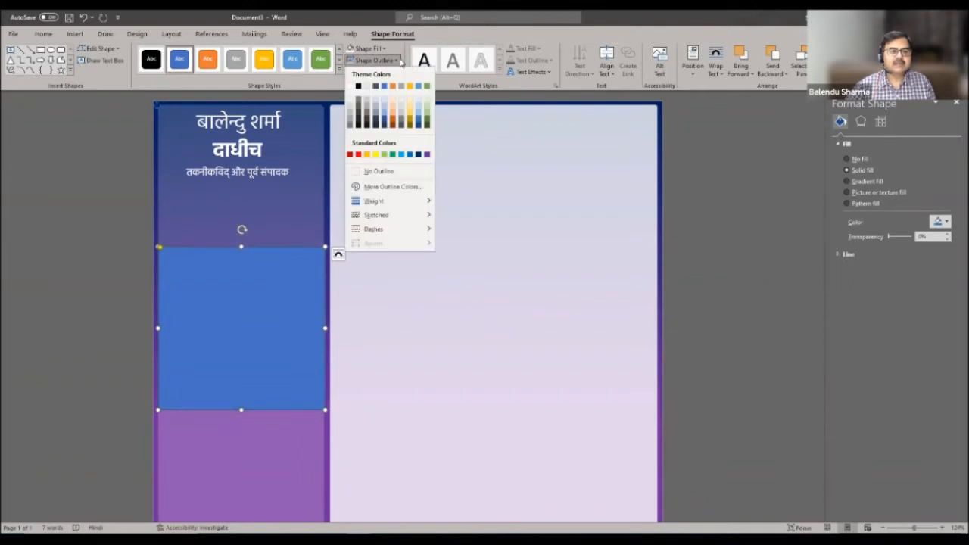
click(349, 86)
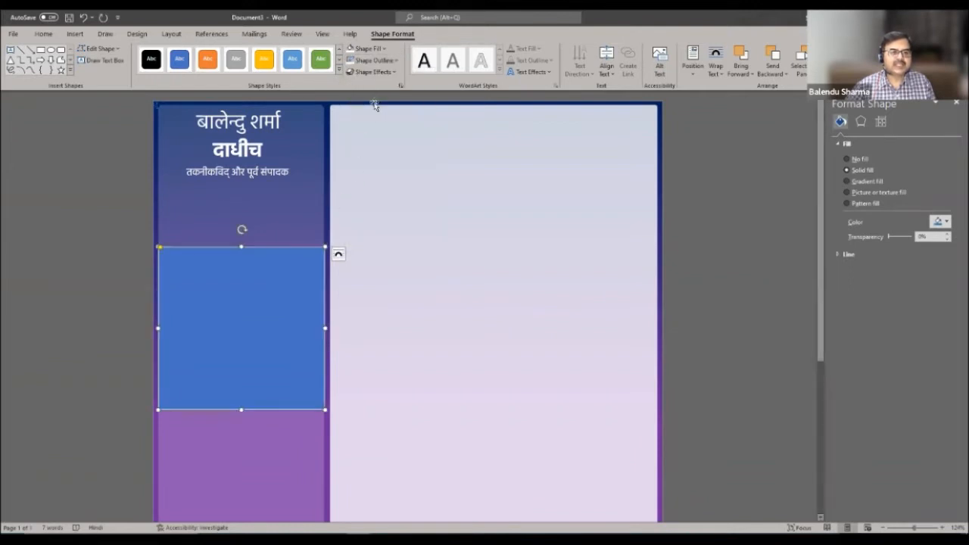
click(397, 62)
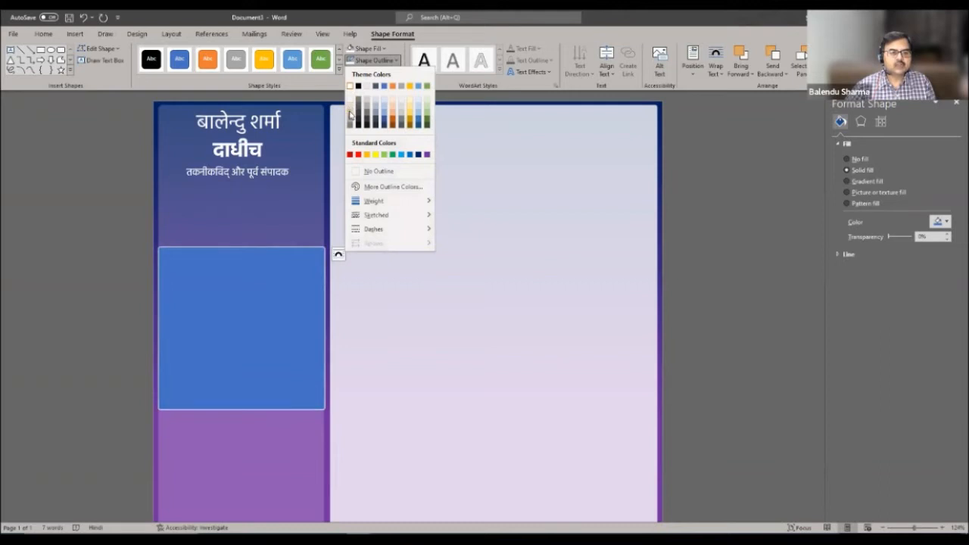
click(350, 119)
click(474, 214)
- Fill the box with white at 80% transparency
click(297, 332)
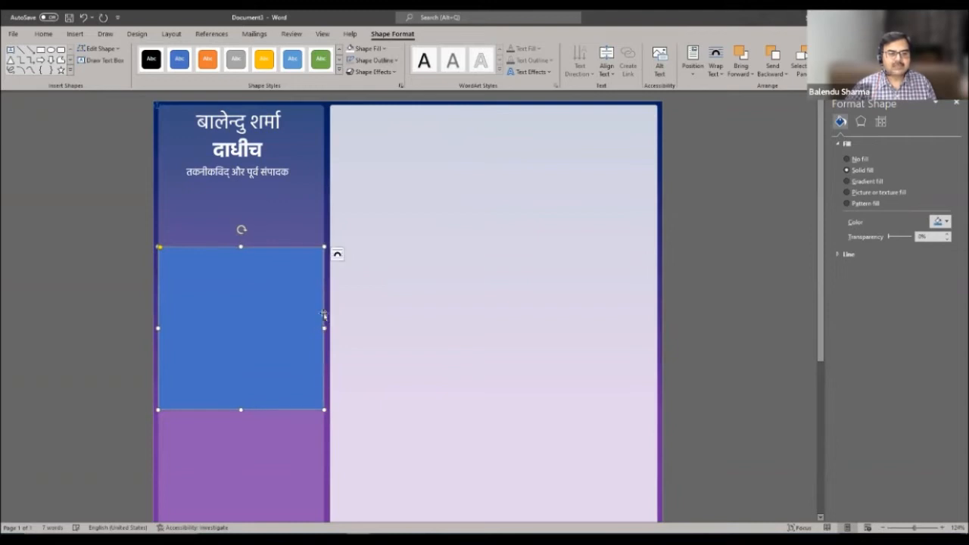
click(404, 210)
click(240, 292)
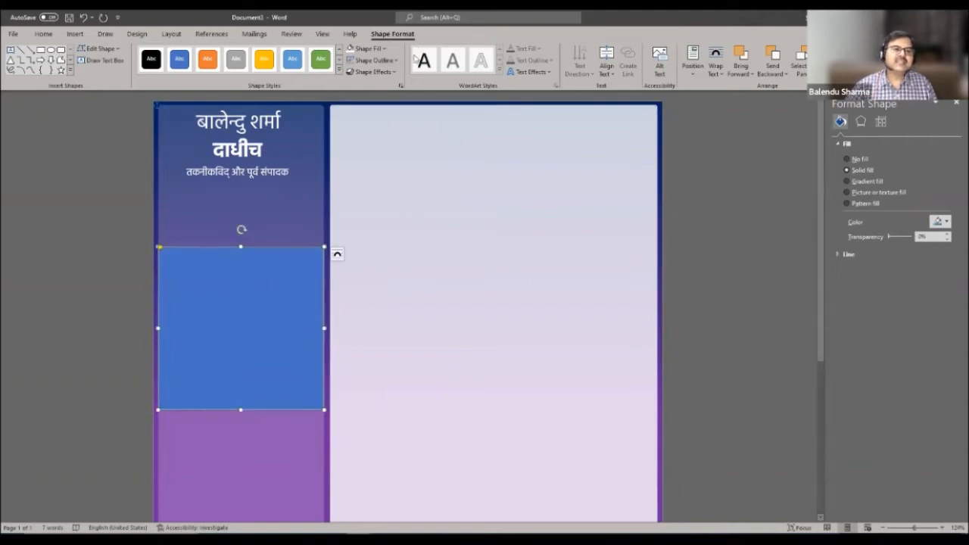
click(351, 49)
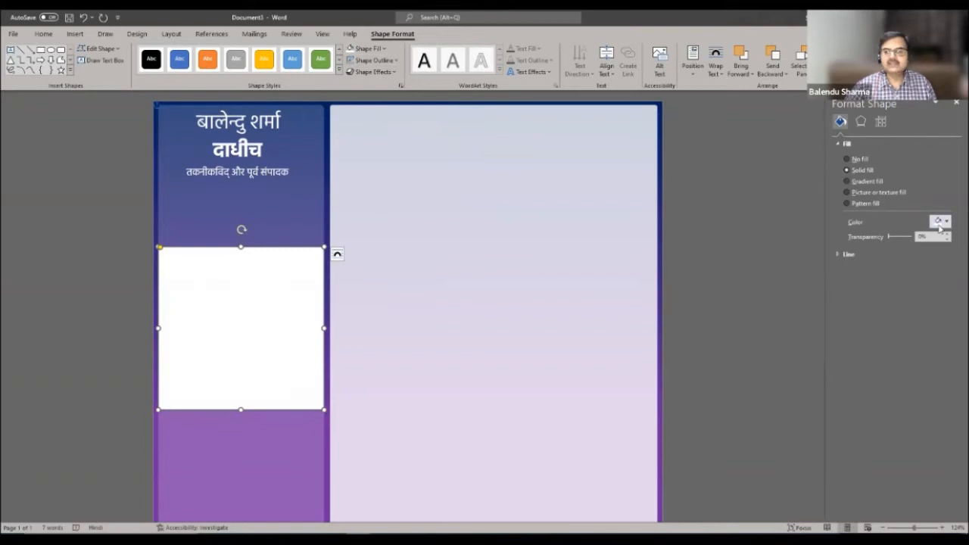
drag(937, 237, 867, 251)
text(80)
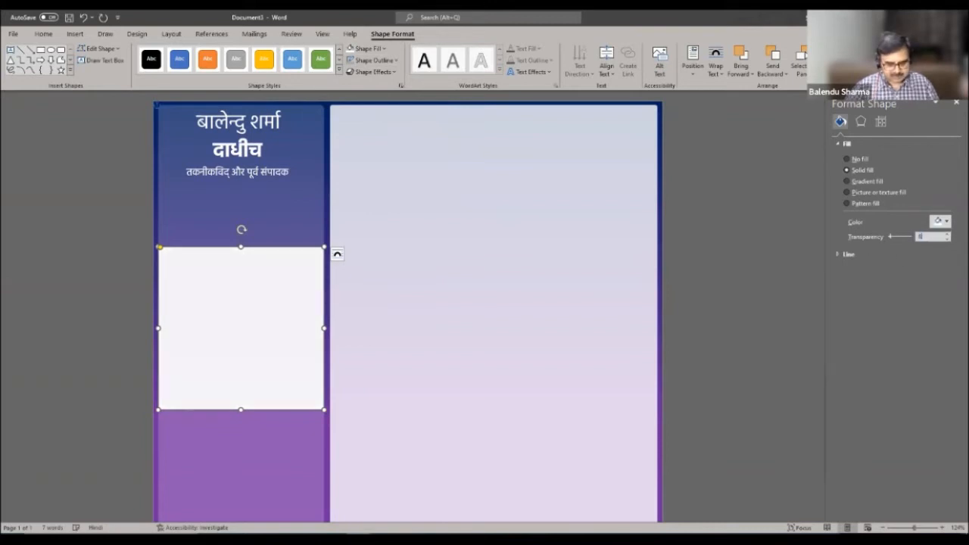
click(707, 269)
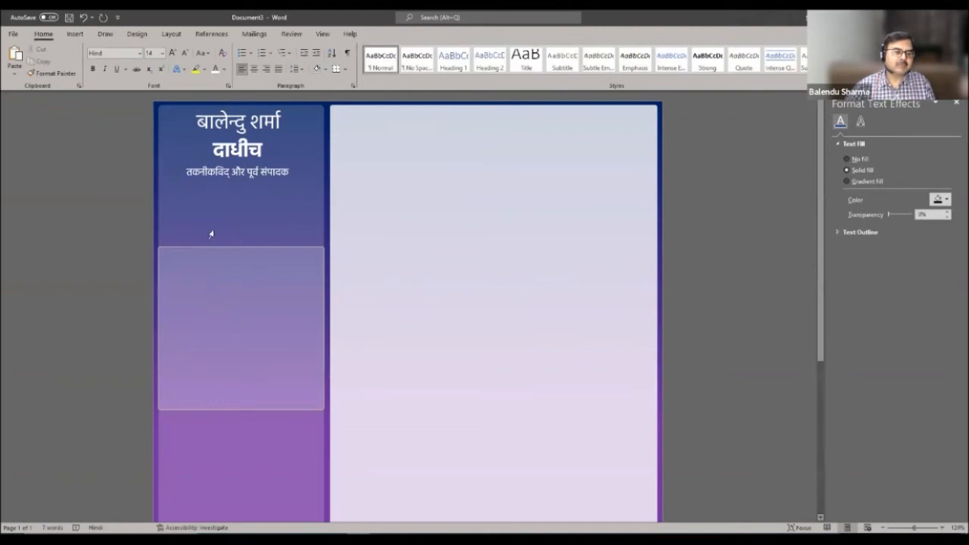
- Draw an oval circle in the left panel, positioned just below the subtitle
click(79, 35)
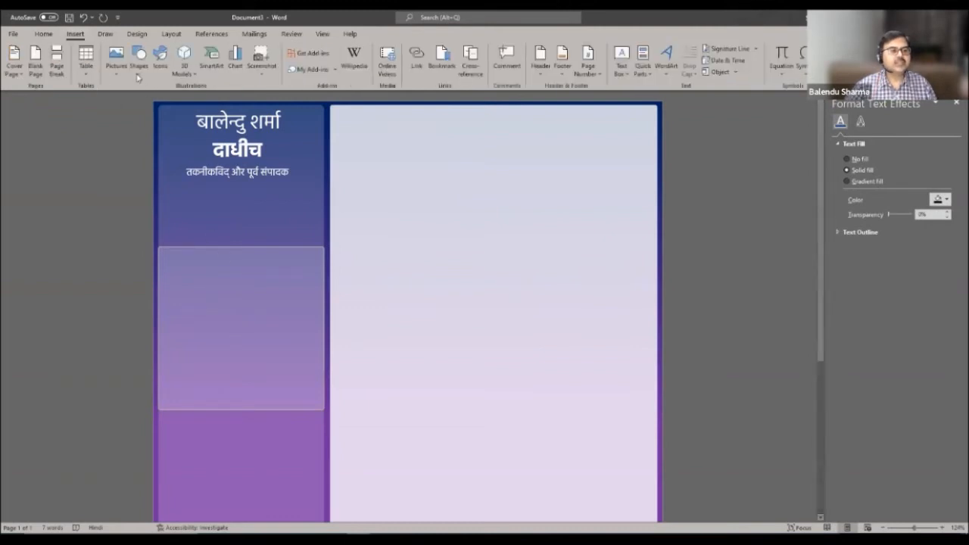
click(139, 56)
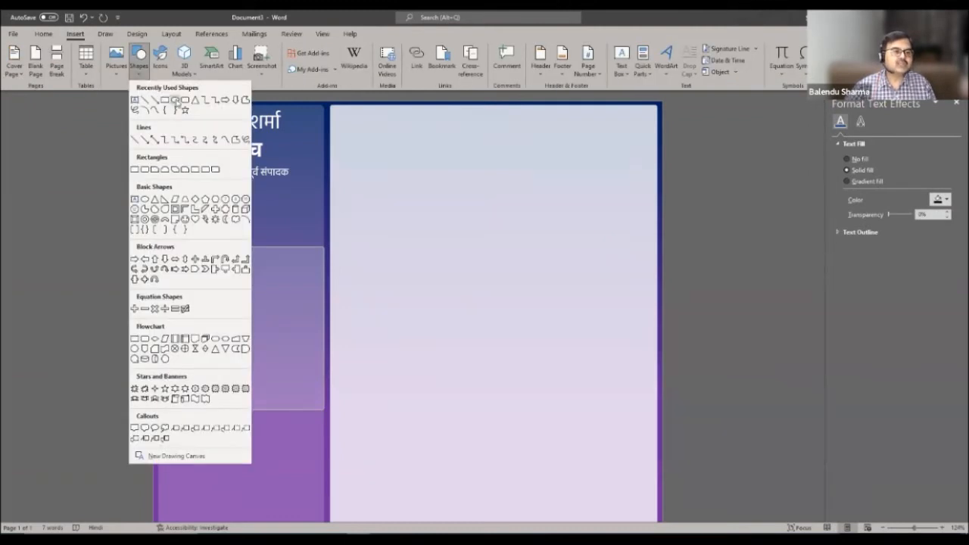
click(184, 100)
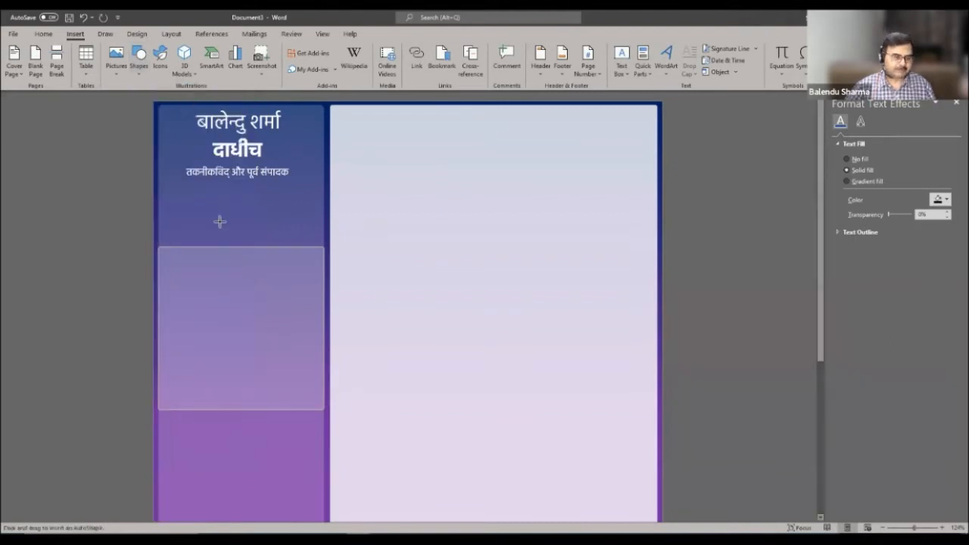
drag(217, 218, 283, 300)
drag(264, 268, 246, 251)
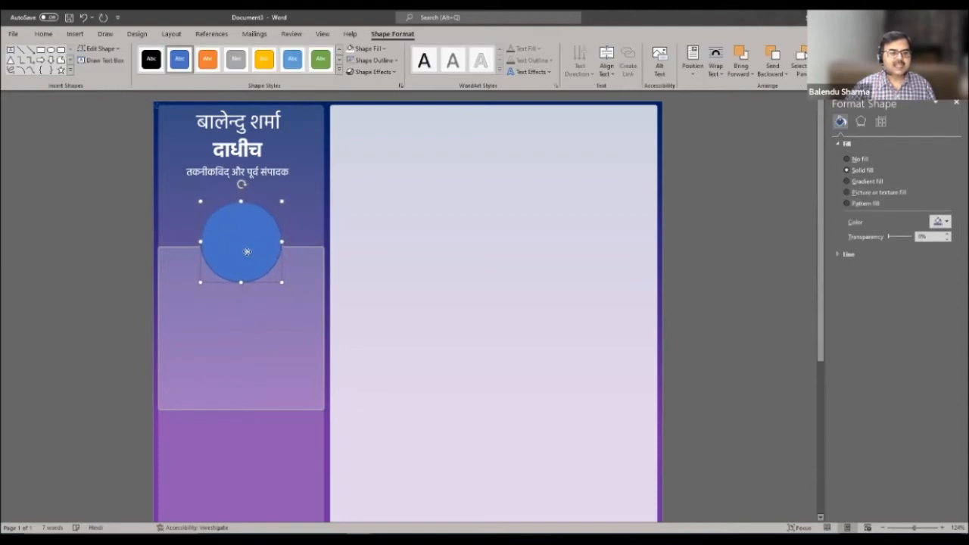
click(319, 212)
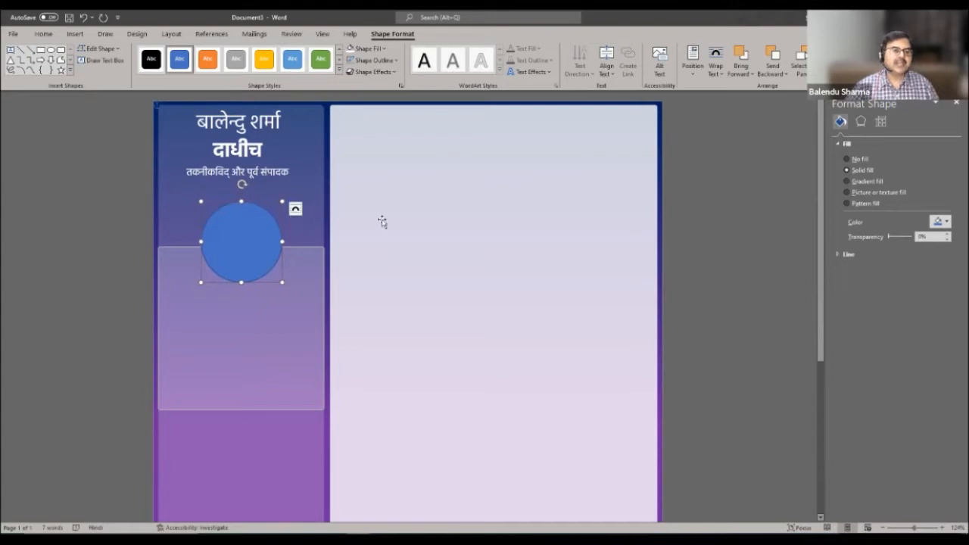
click(256, 240)
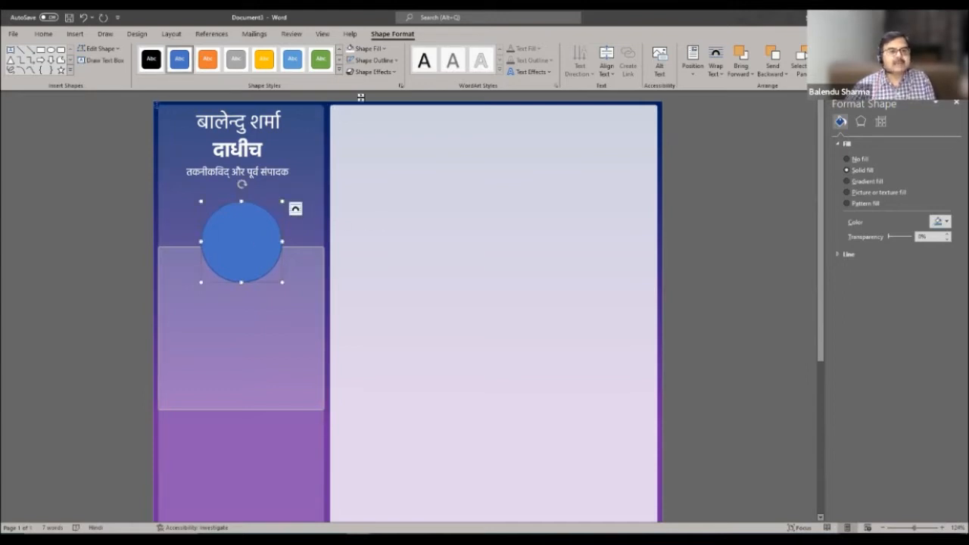
- Give the circle a white outline of 2¼ pt weight
click(394, 60)
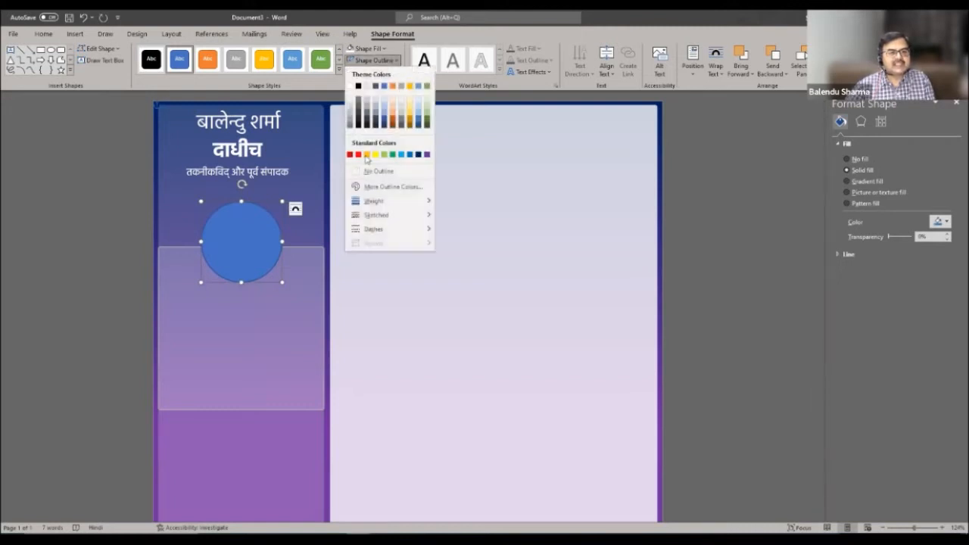
click(349, 86)
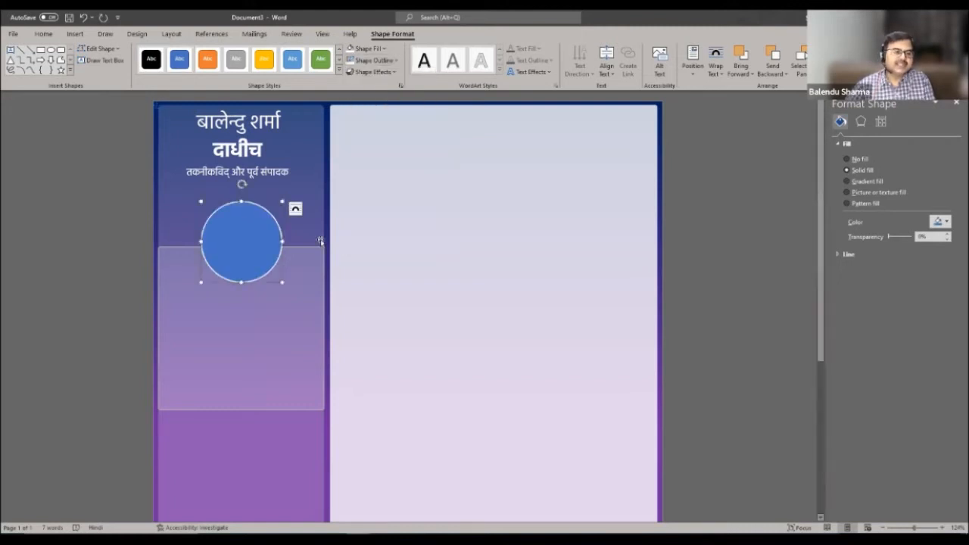
click(394, 60)
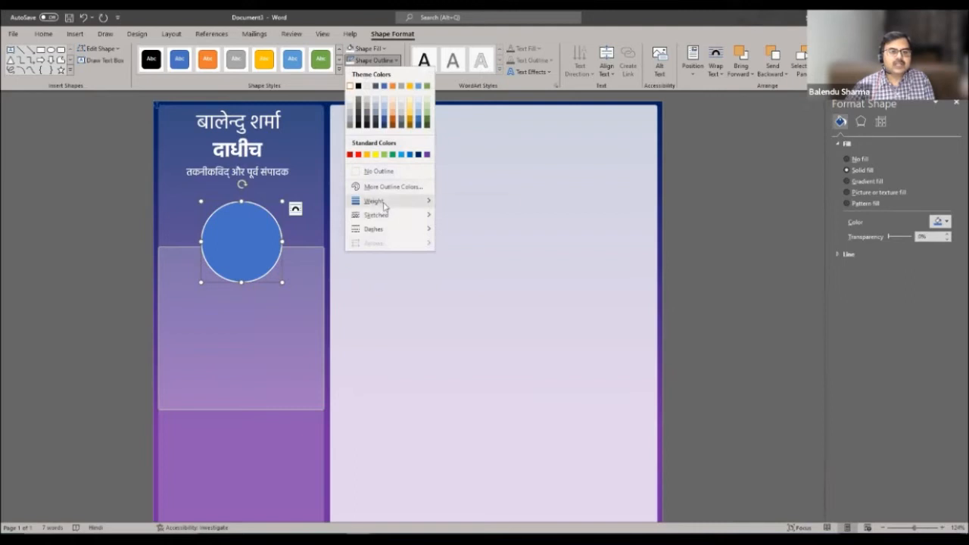
mouse_move(385, 204)
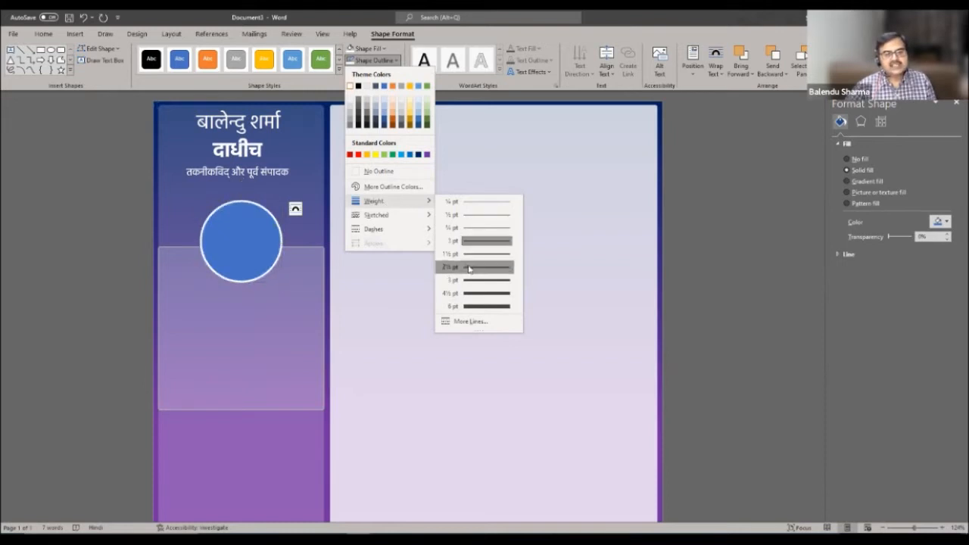
click(469, 268)
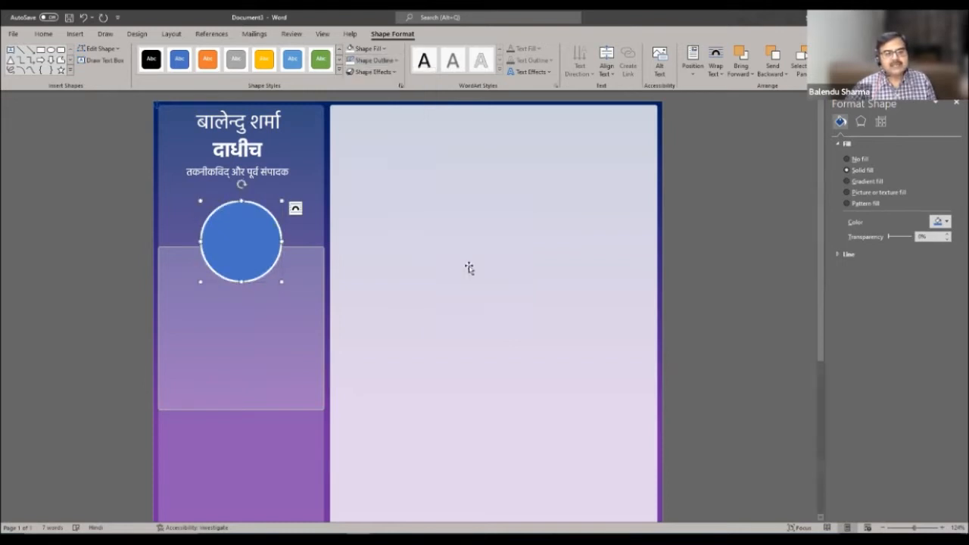
- Fill the circle with the portrait photo from the Desktop folder
click(296, 283)
click(263, 231)
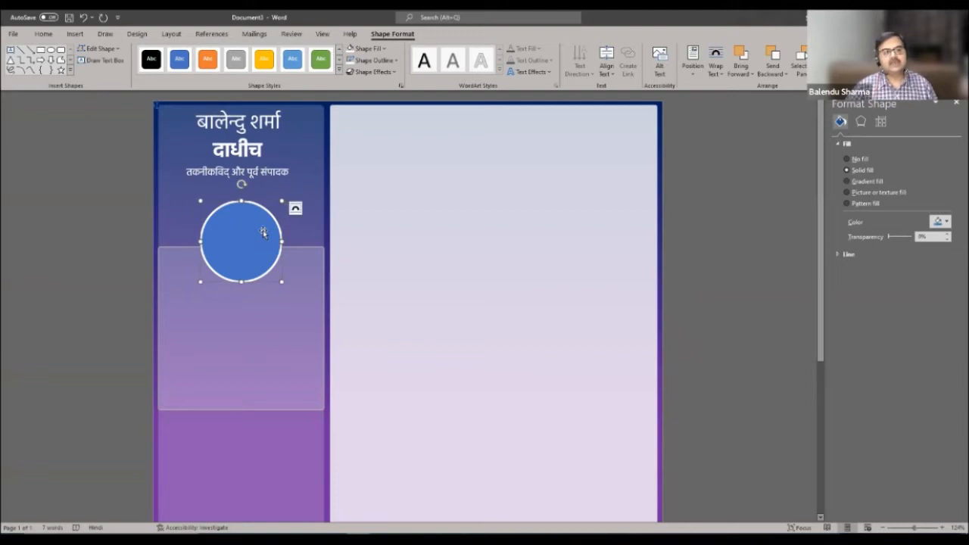
click(383, 48)
click(375, 189)
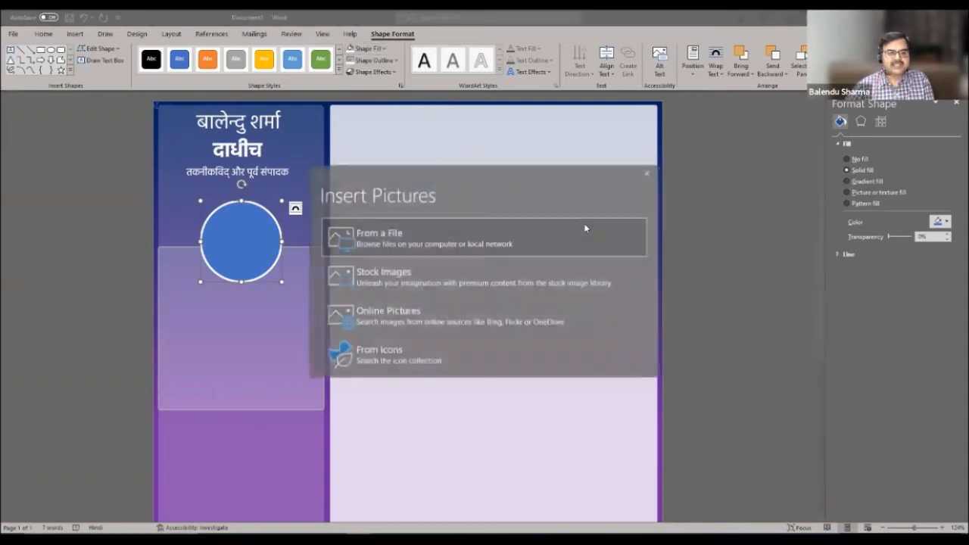
click(380, 237)
click(240, 157)
click(432, 174)
click(599, 341)
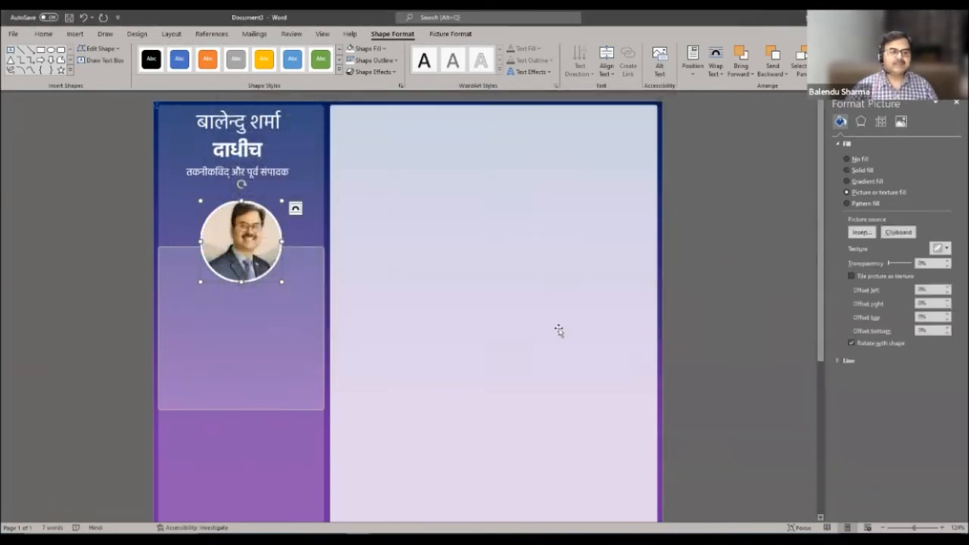
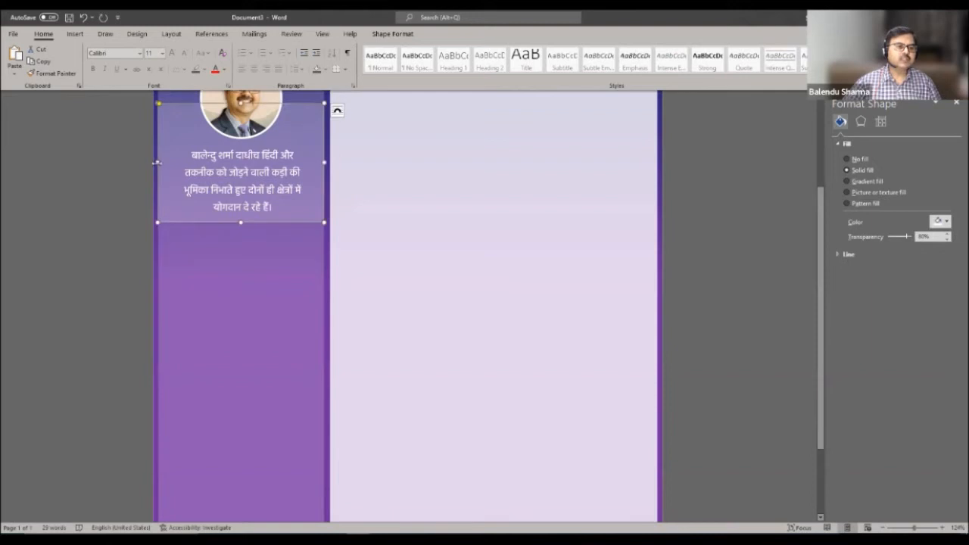
- Check the purple sidebar and translucent bio box, then bring up the Document2 draft
click(204, 278)
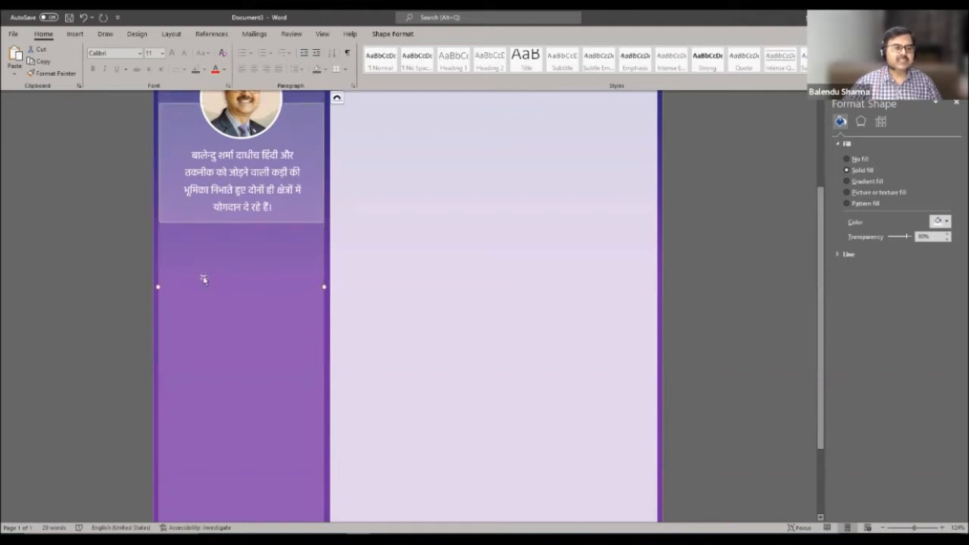
click(198, 222)
click(241, 293)
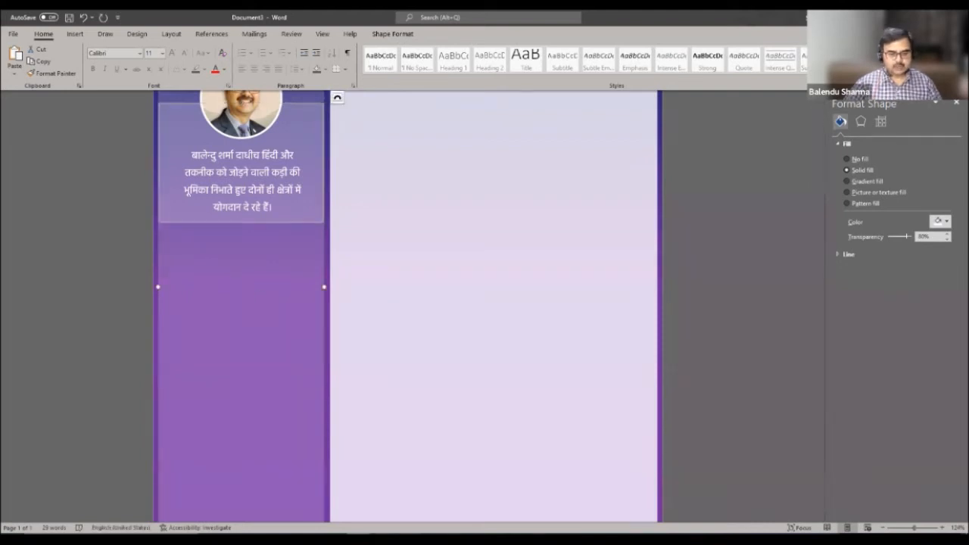
click(305, 496)
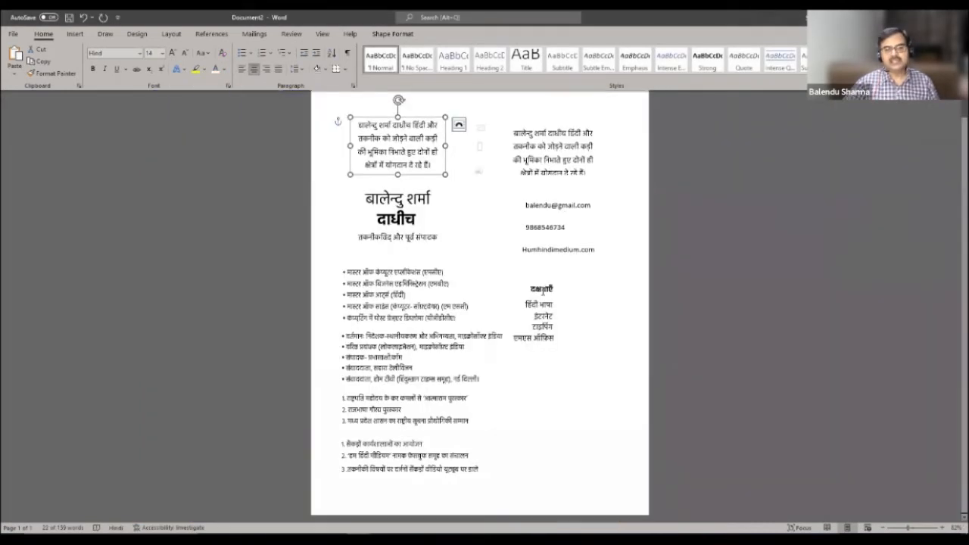
- Try selecting the दक्षताएँ heading and skill text boxes in the Document2 draft
click(542, 289)
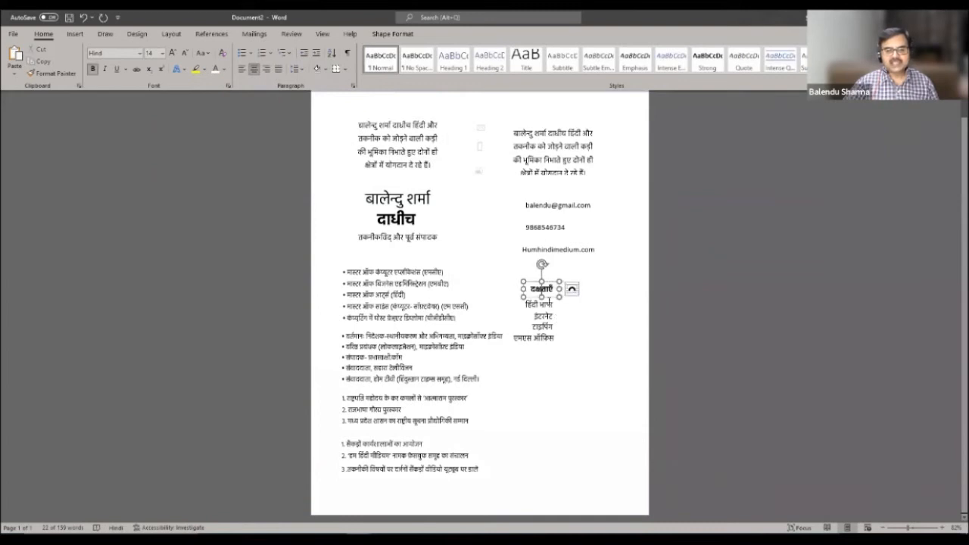
click(547, 319)
ctrl+click(545, 328)
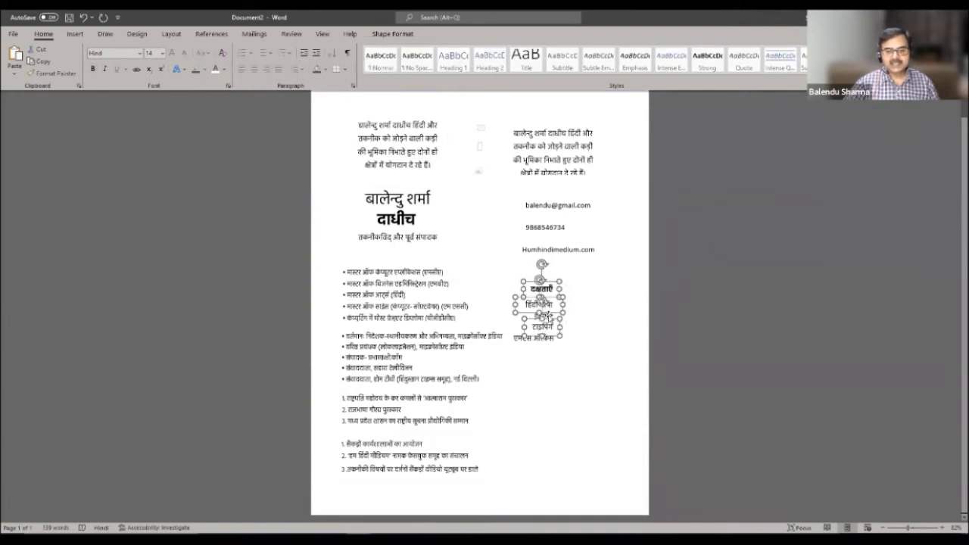
ctrl+click(548, 312)
click(550, 321)
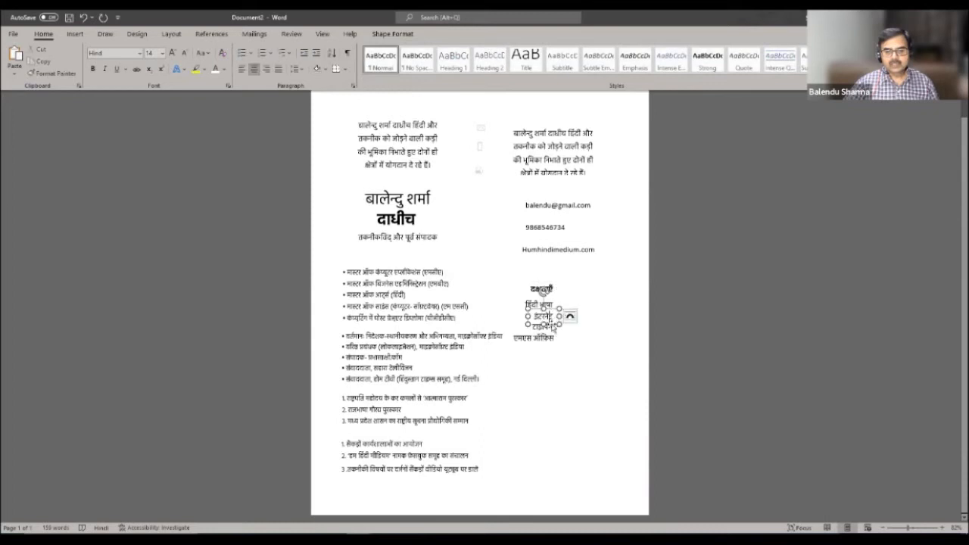
drag(557, 304, 551, 285)
click(547, 288)
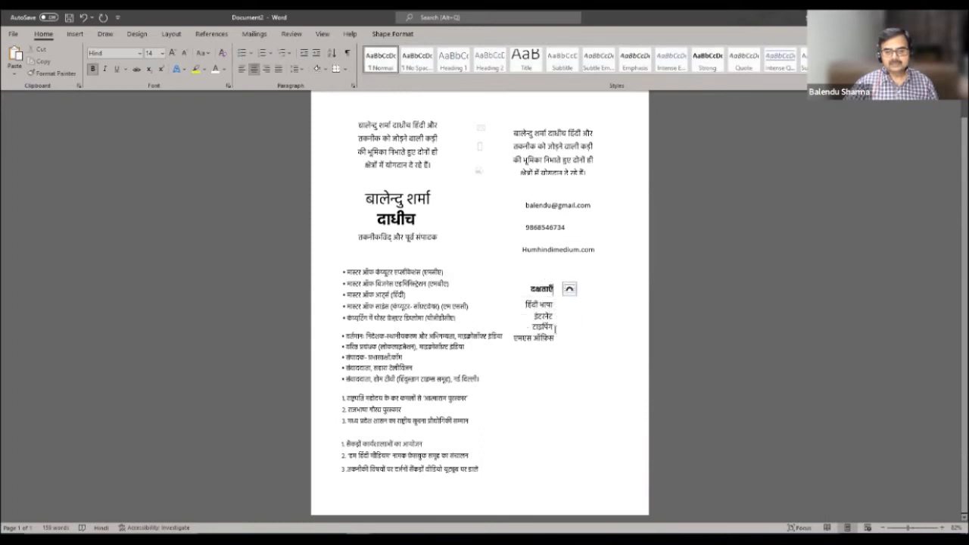
click(548, 304)
click(547, 288)
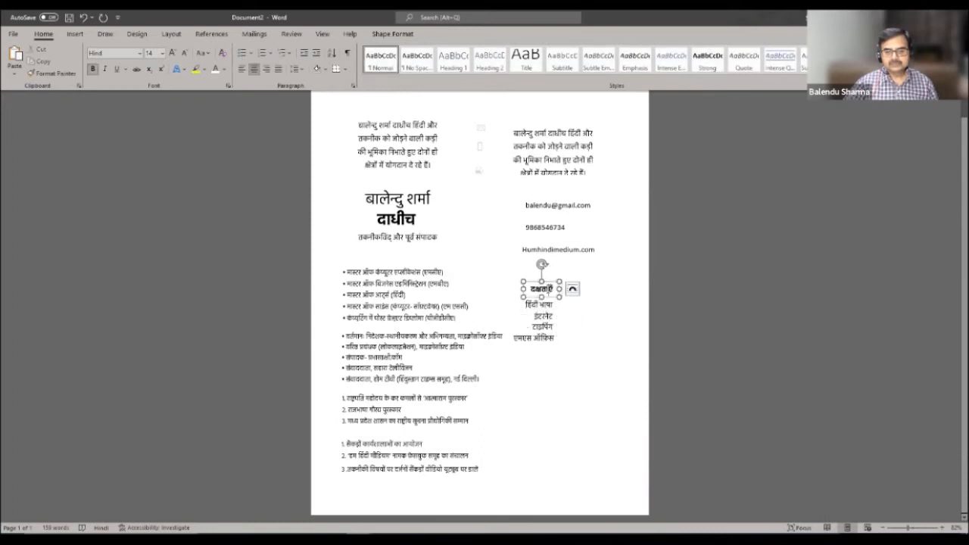
ctrl+click(547, 305)
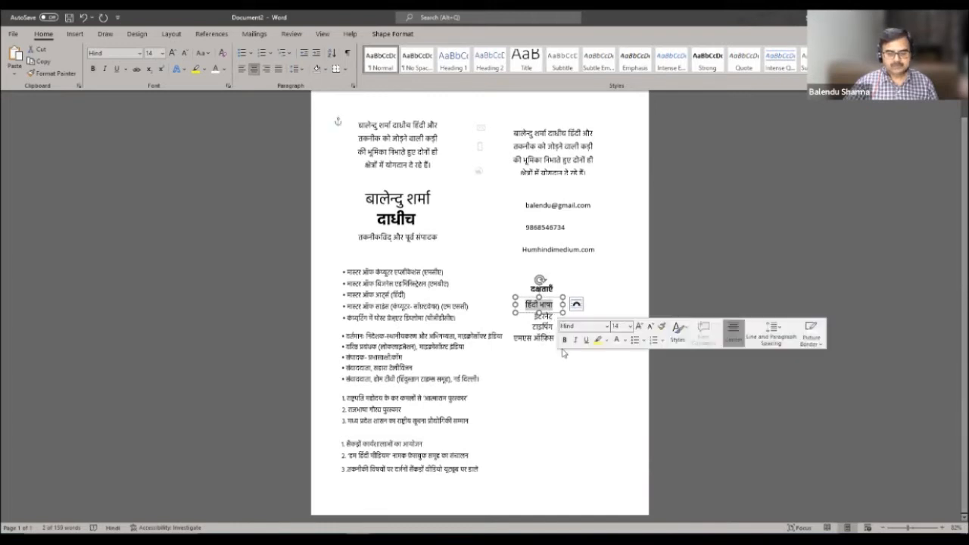
click(556, 371)
- Select the दक्षताएँ heading with हिंदी भाषा, इंटरनेट, टाइपिंग and एमएस ऑफिस boxes and copy them
click(548, 293)
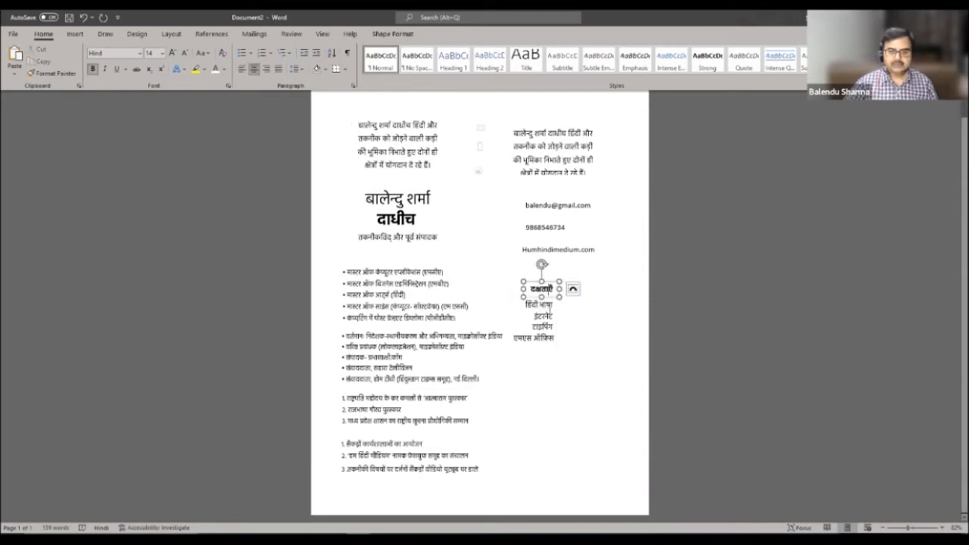
click(548, 312)
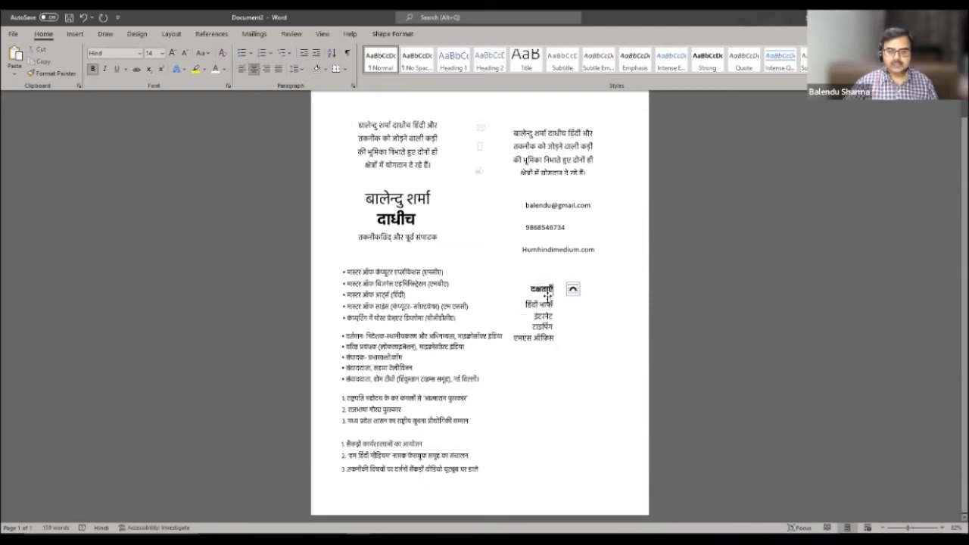
shift+click(551, 289)
shift+click(548, 317)
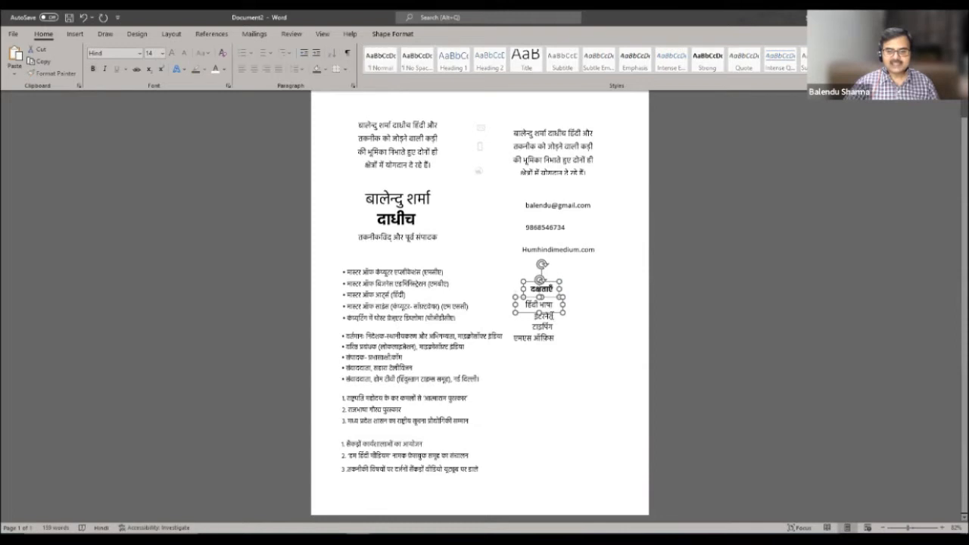
shift+click(548, 331)
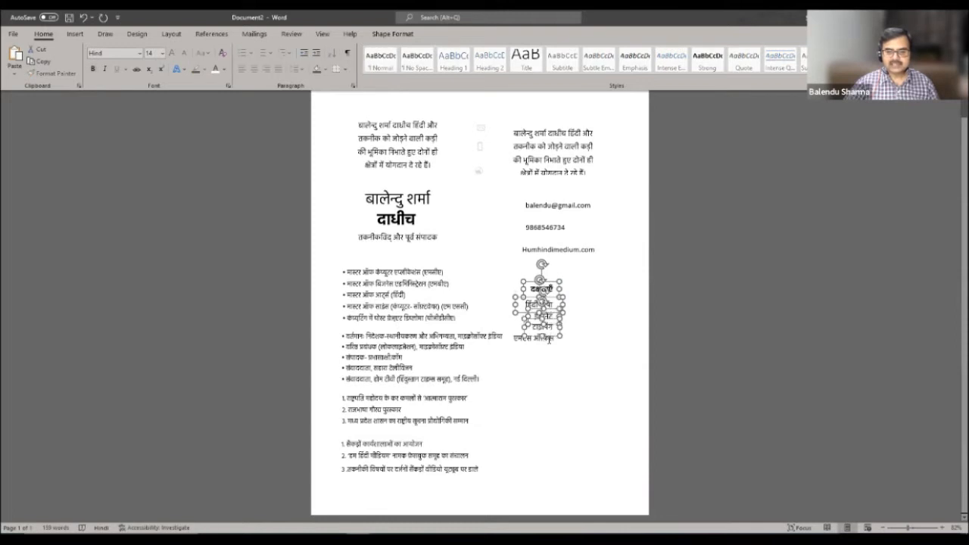
shift+click(548, 340)
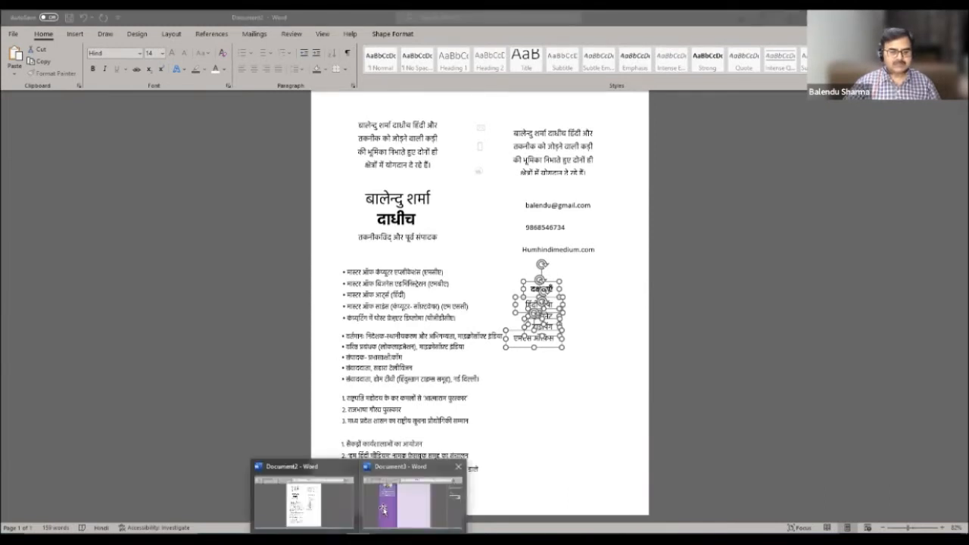
click(411, 502)
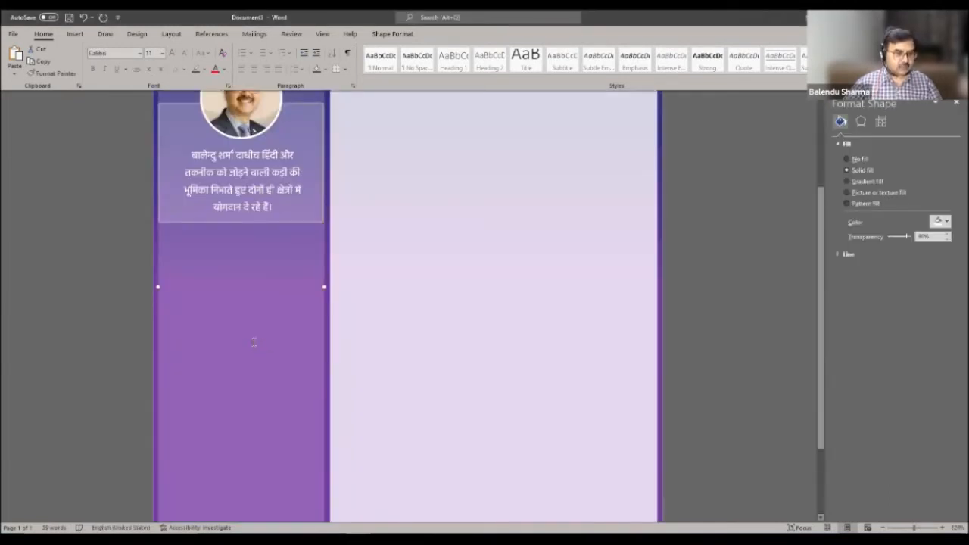
- Paste the skills group into the lower purple sidebar and make it slightly narrower
key(Tab)
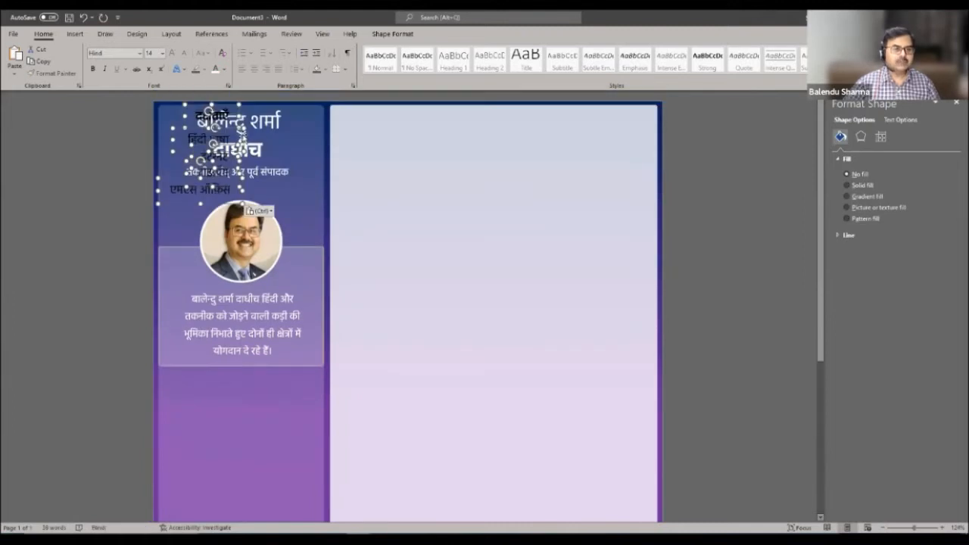
drag(242, 137, 279, 462)
scroll(421, 387, down, 5)
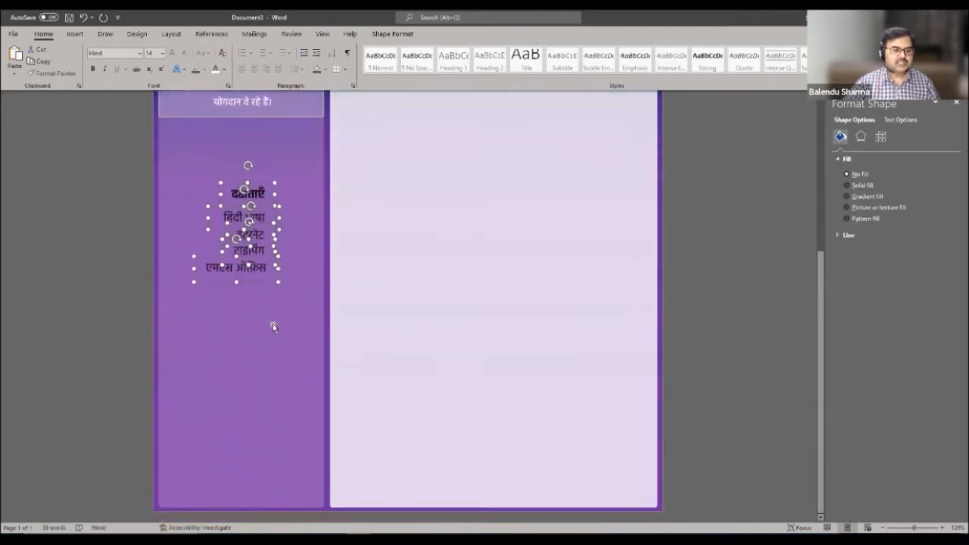
drag(280, 217, 208, 366)
- Nudge the दक्षताएँ heading slightly down and right within the sidebar
click(231, 394)
click(229, 387)
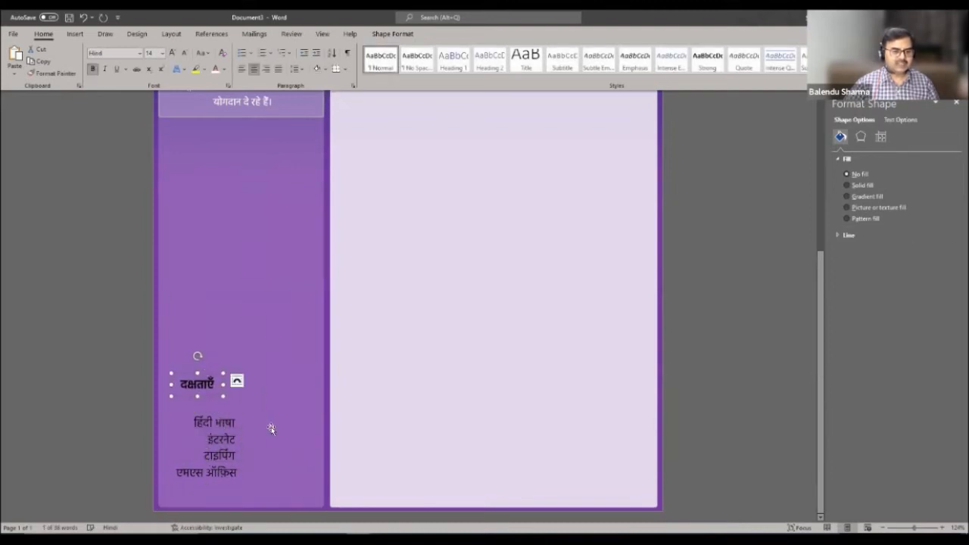
click(274, 397)
click(214, 385)
drag(206, 371, 209, 377)
click(270, 361)
scroll(274, 360, up, 2)
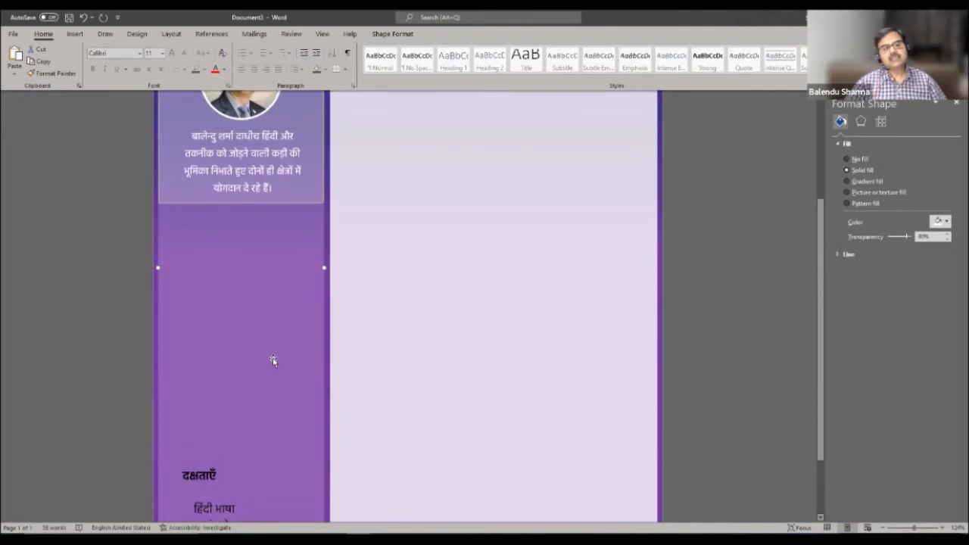
scroll(271, 333, up, 2)
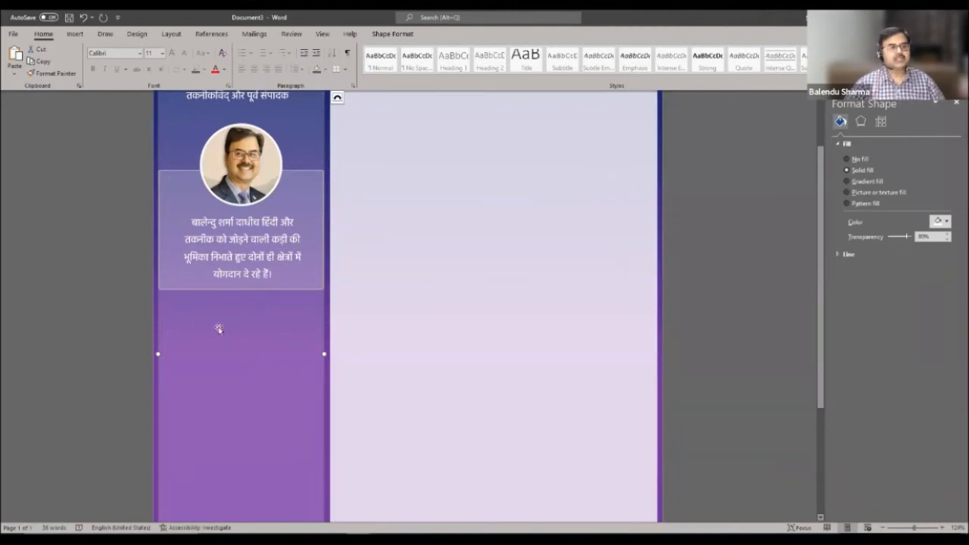
click(74, 34)
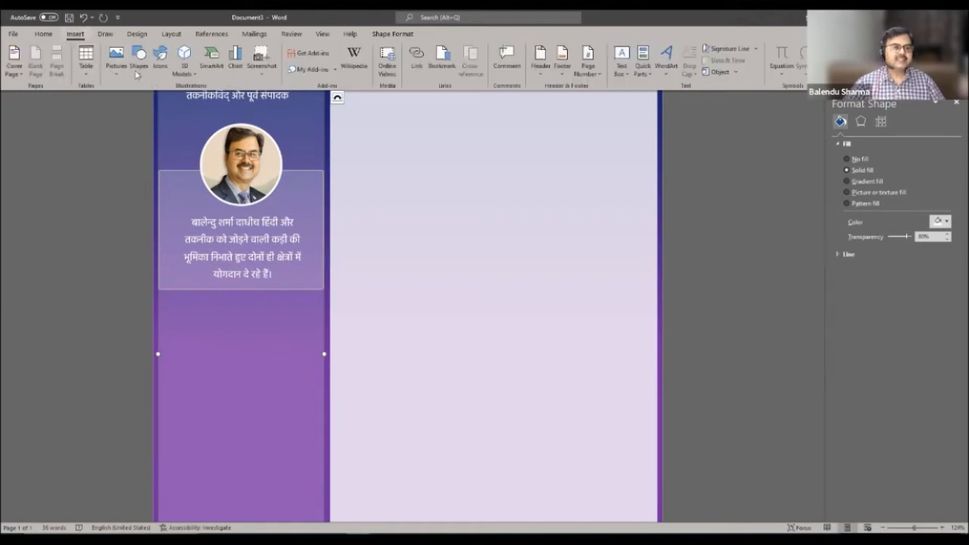
- Draw a rounded rectangle bar just below the bio box and make it slightly taller
click(139, 62)
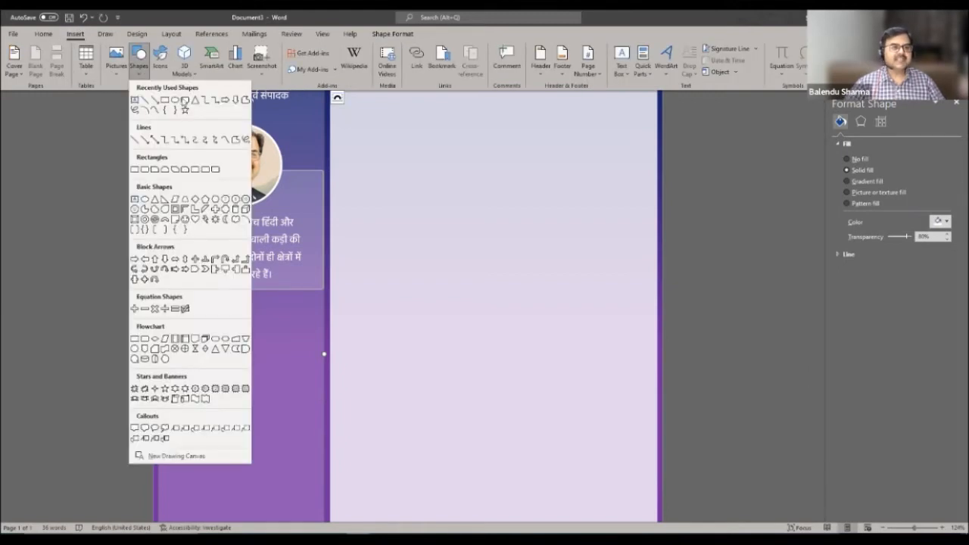
click(184, 99)
mouse_move(162, 302)
mouse_down()
mouse_move(210, 336)
mouse_move(320, 327)
mouse_up()
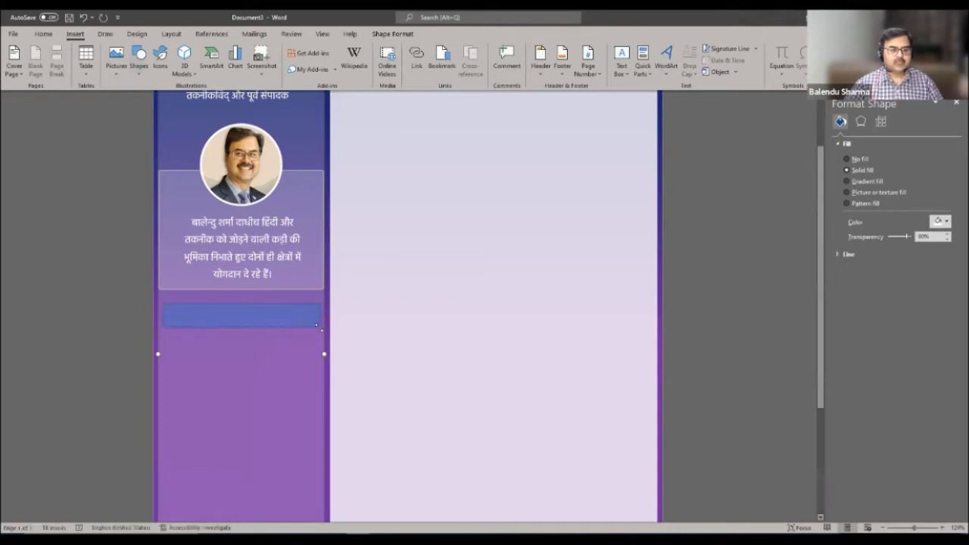
click(183, 310)
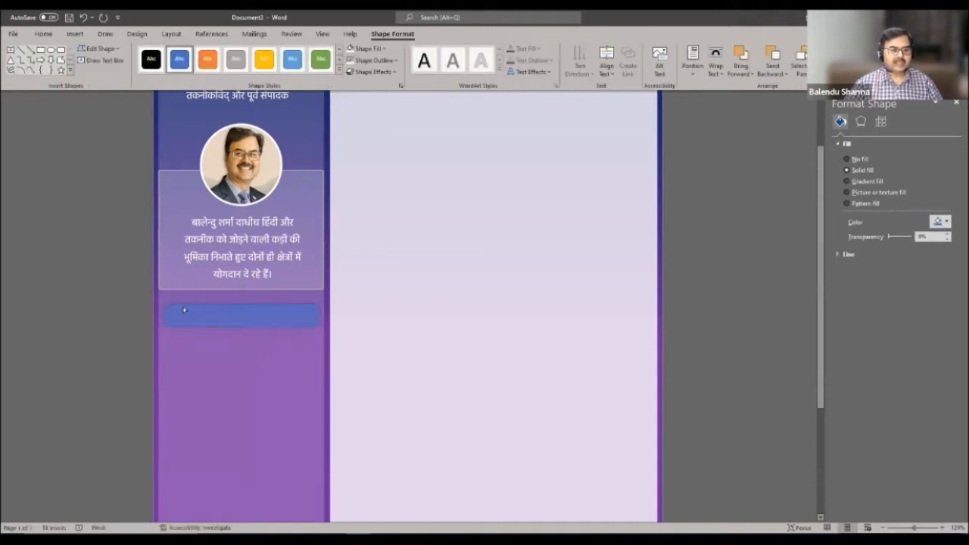
click(248, 303)
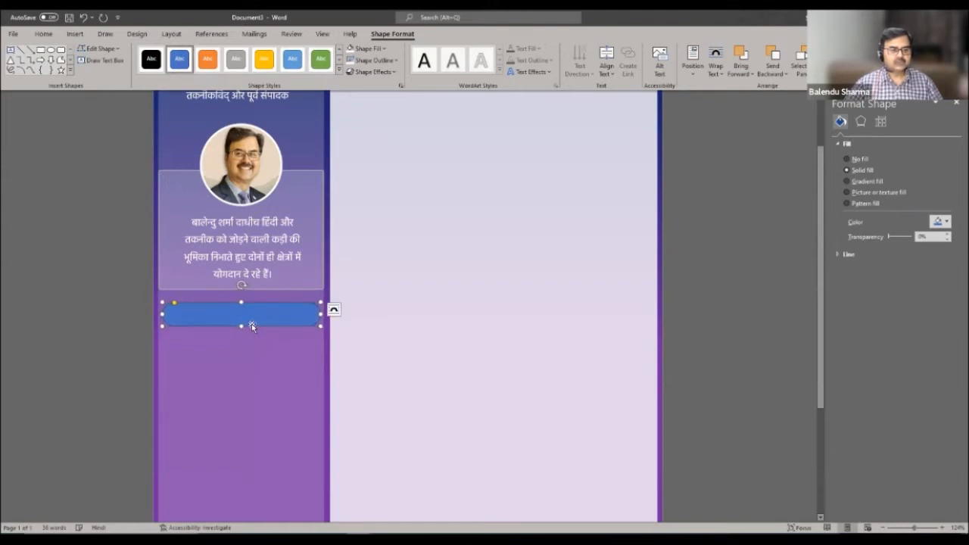
drag(241, 326, 241, 328)
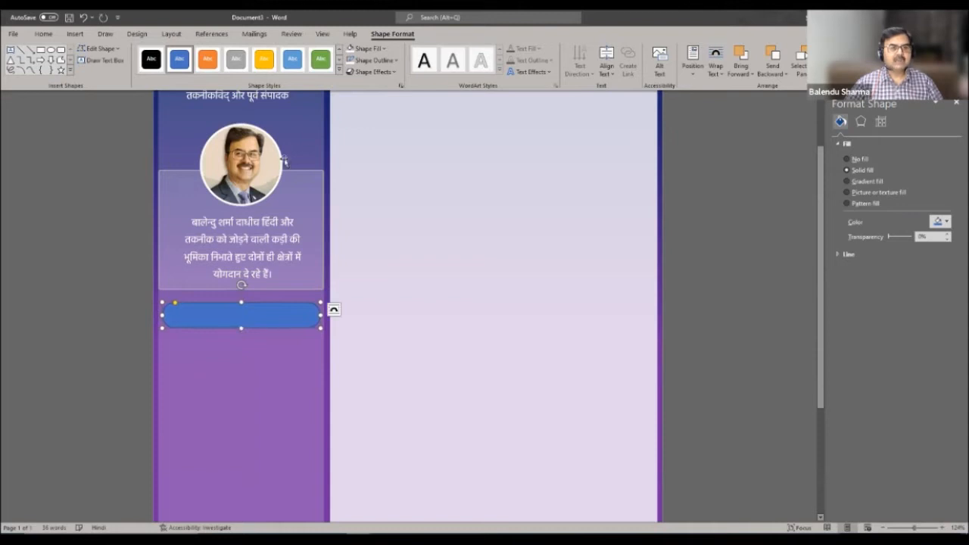
- Fill the bar white at 80% transparency and Ctrl-drag a copy below it
click(395, 63)
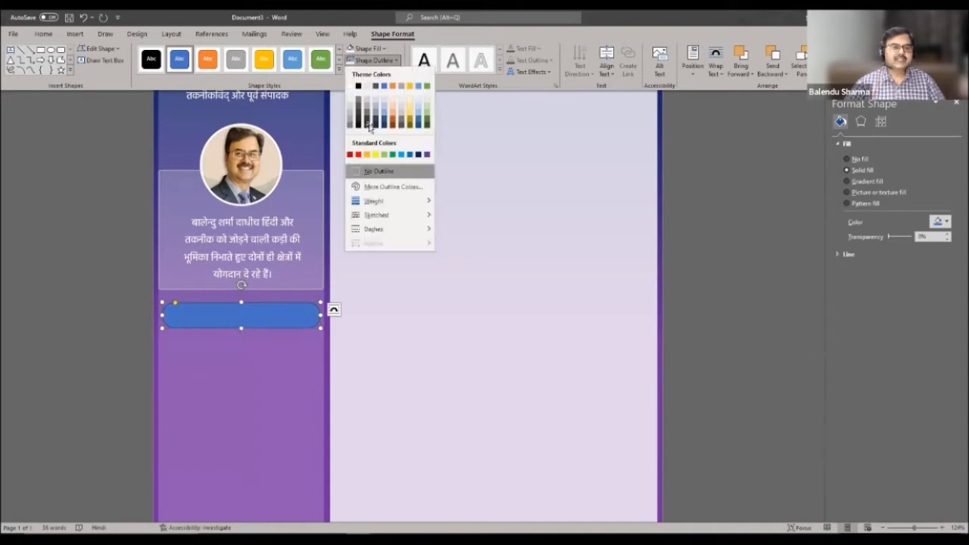
click(402, 50)
click(350, 50)
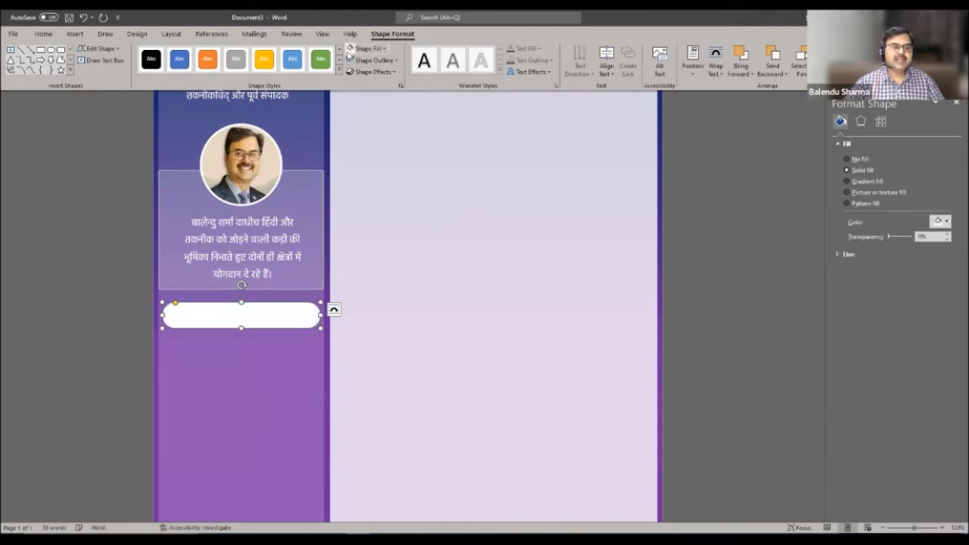
click(242, 365)
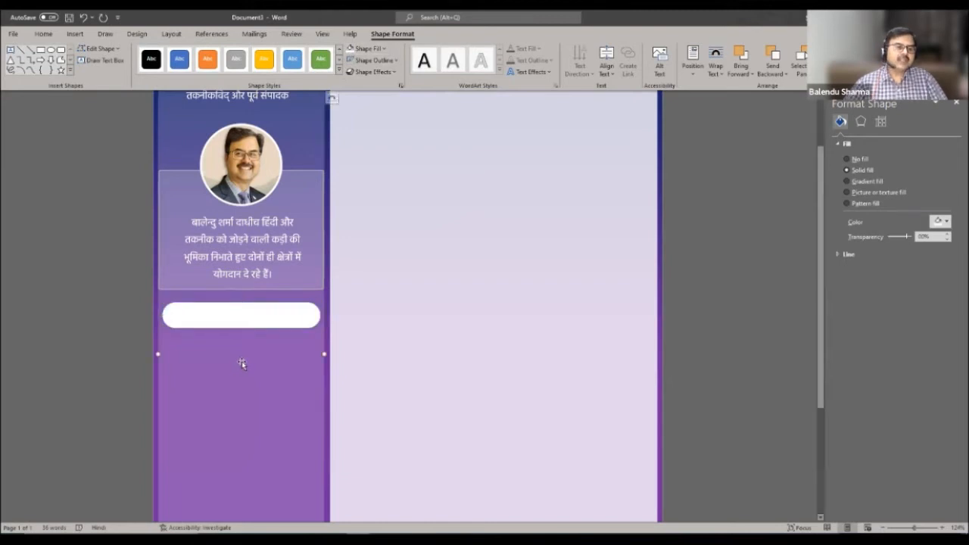
click(268, 317)
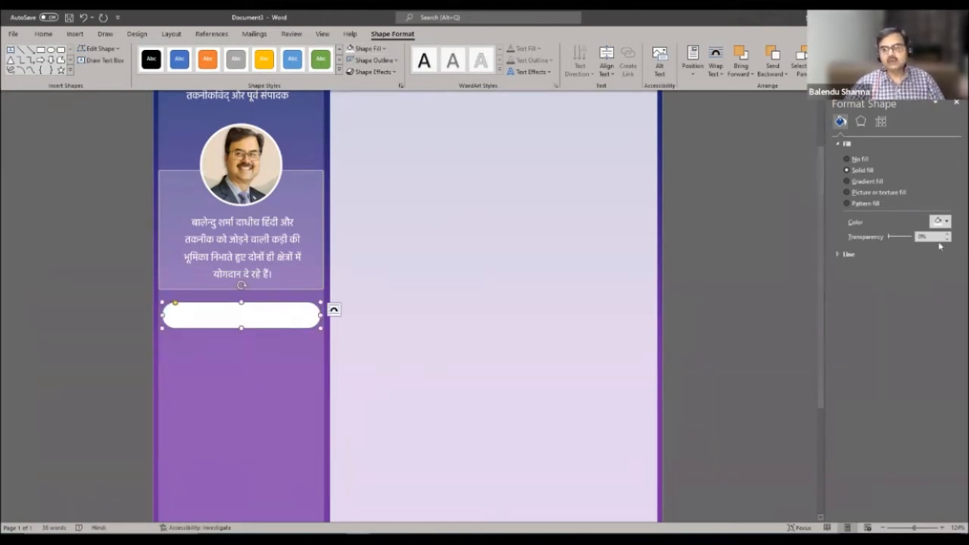
drag(940, 237, 921, 240)
text(80)
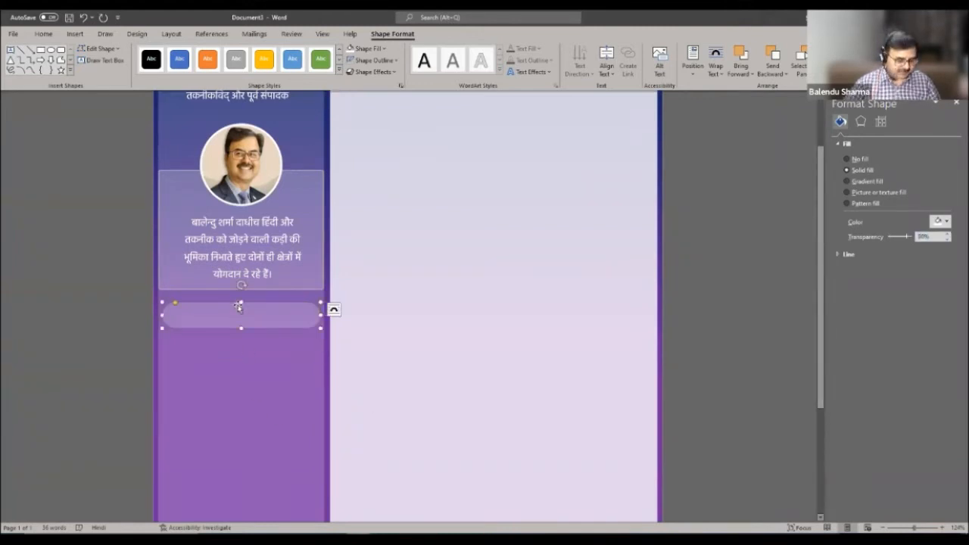
key(ctrl)
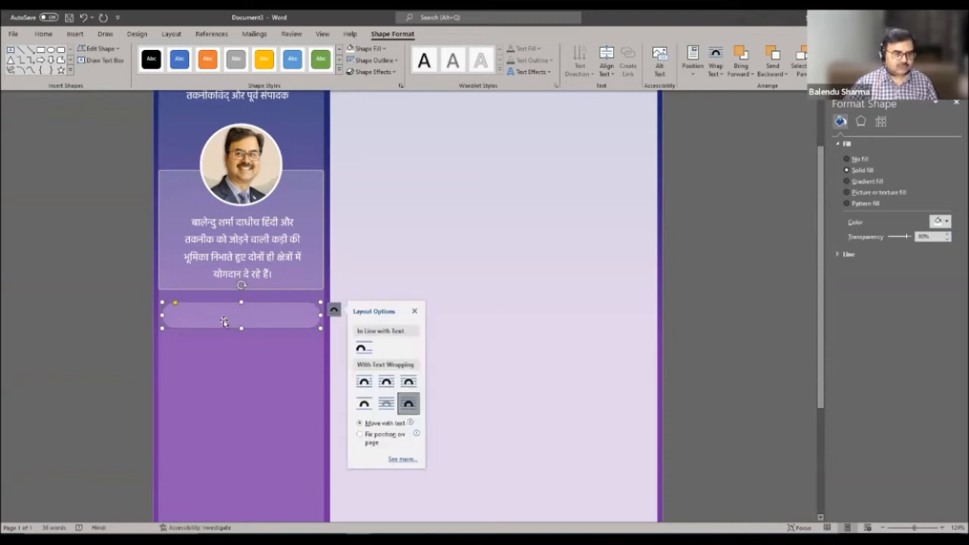
drag(228, 317, 261, 402)
- Place the fourth rounded bar so four translucent bars stack under the bio box
click(257, 460)
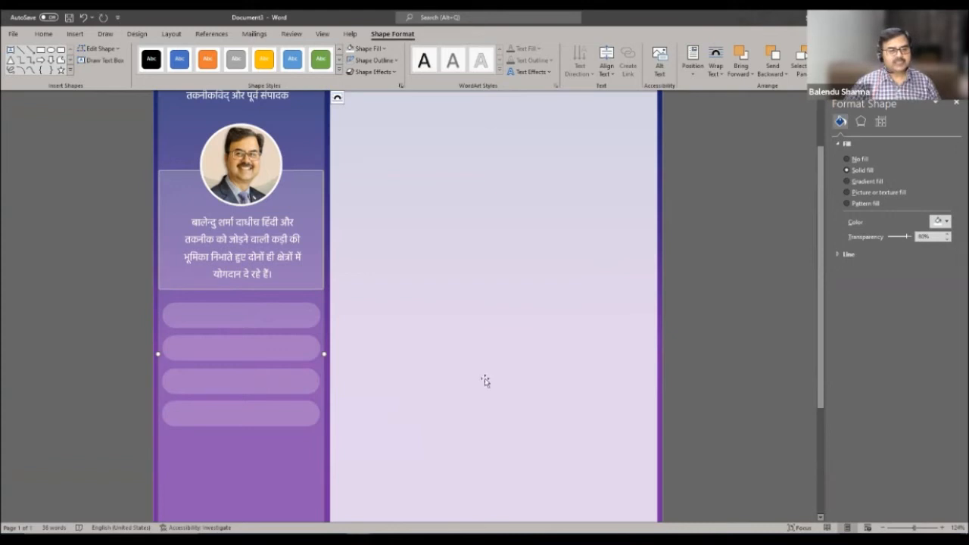
click(271, 375)
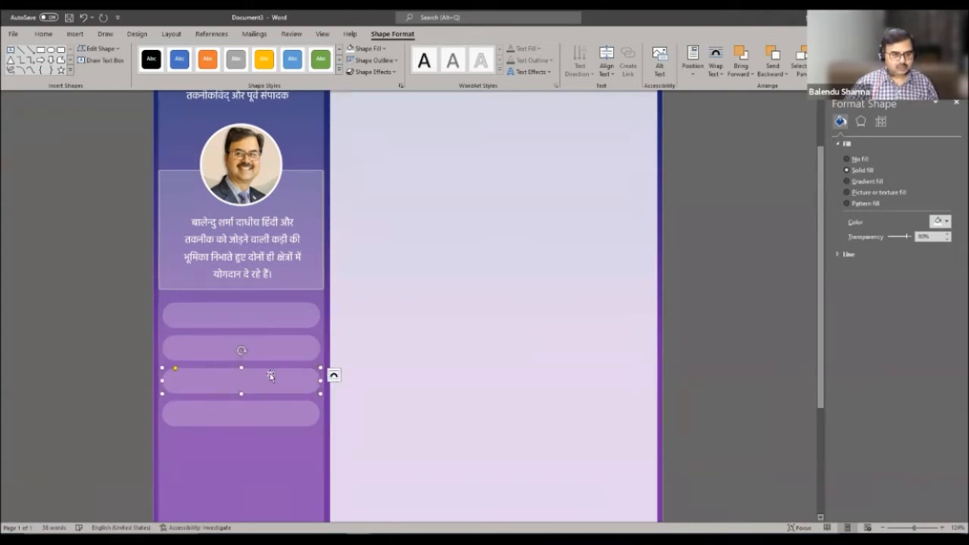
click(507, 441)
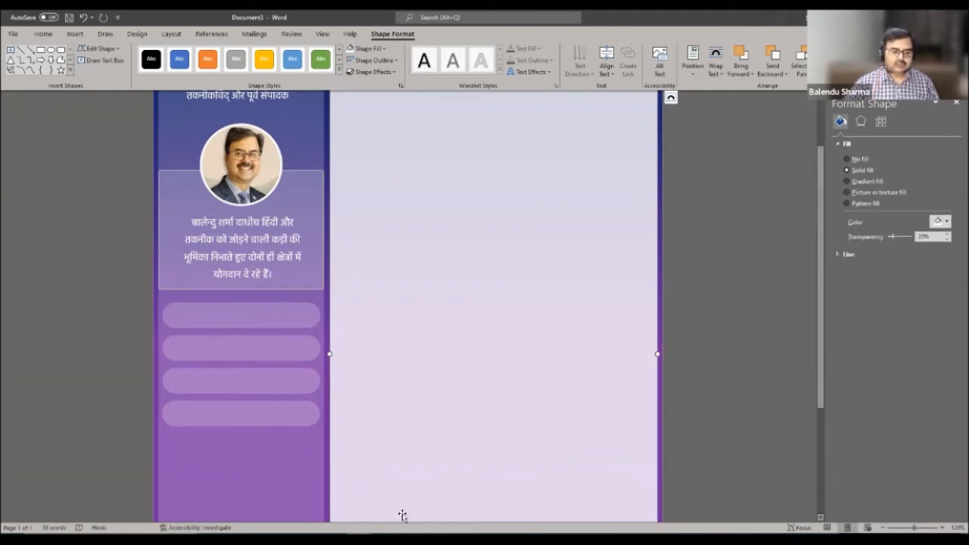
click(423, 539)
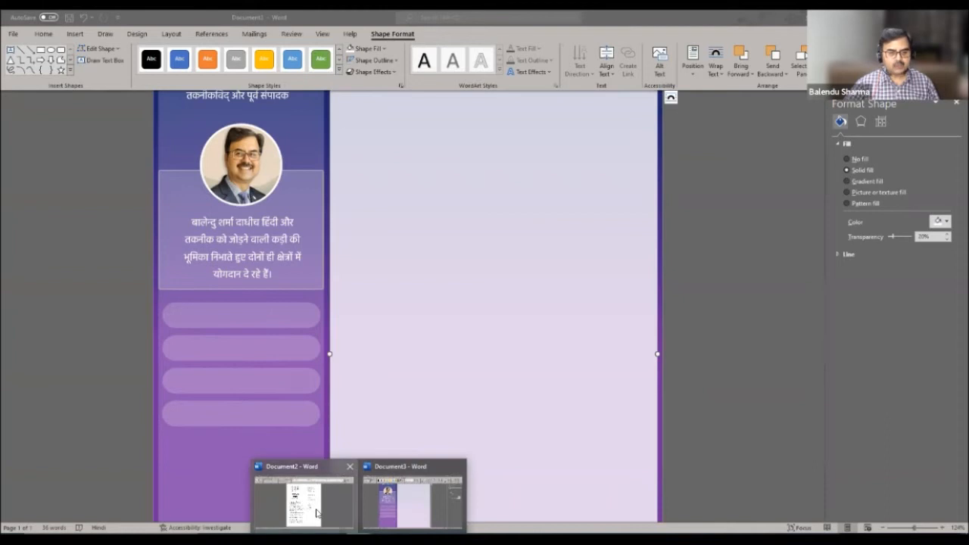
- In Document2, select a small contact icon and move it further down
click(412, 500)
click(619, 375)
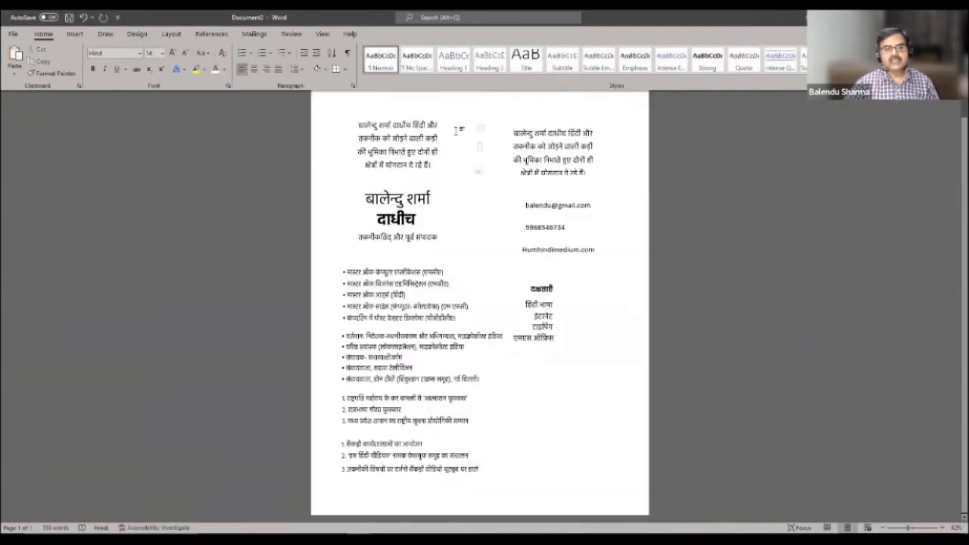
click(480, 145)
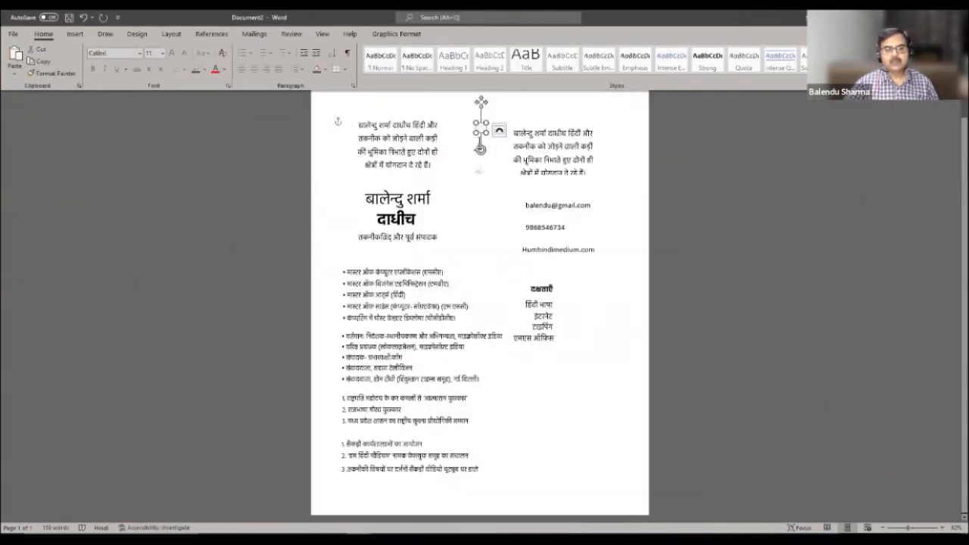
click(480, 147)
click(482, 130)
drag(479, 149, 479, 173)
- Select the contact icons, copy them, and return to Document3
shift+click(481, 130)
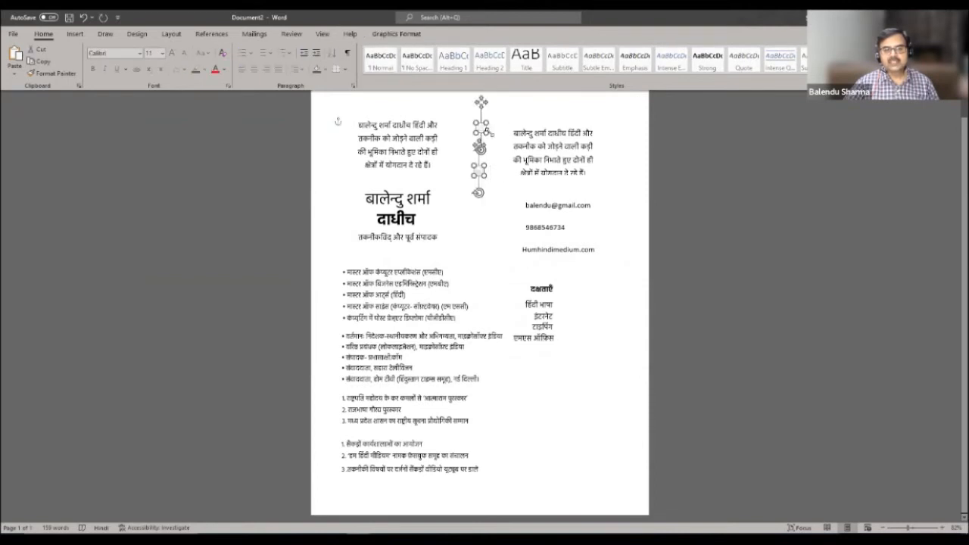
click(487, 151)
click(480, 151)
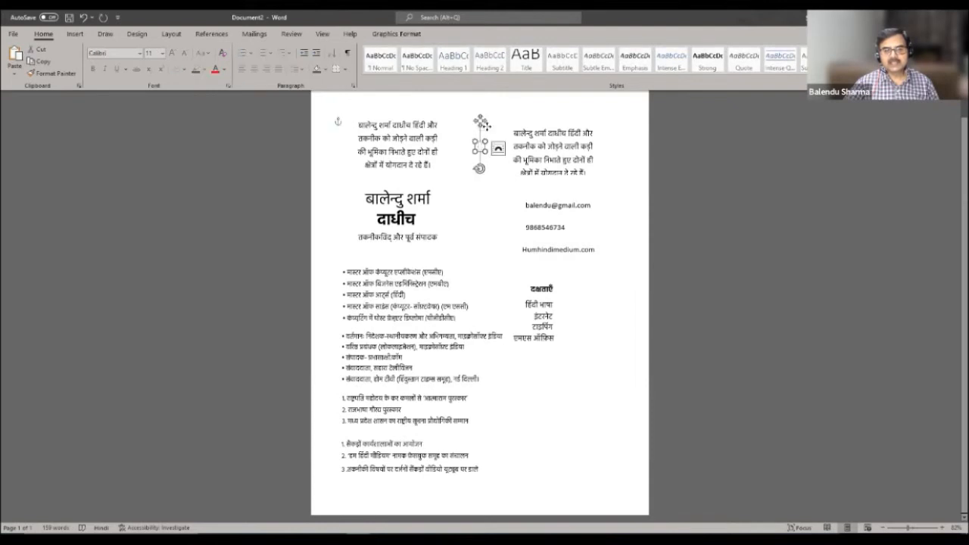
click(483, 130)
click(480, 148)
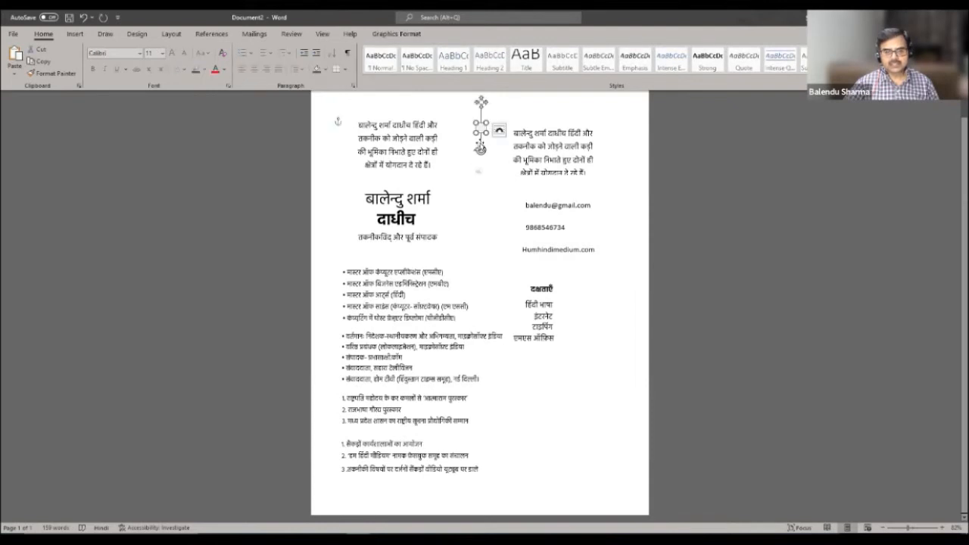
ctrl+click(482, 150)
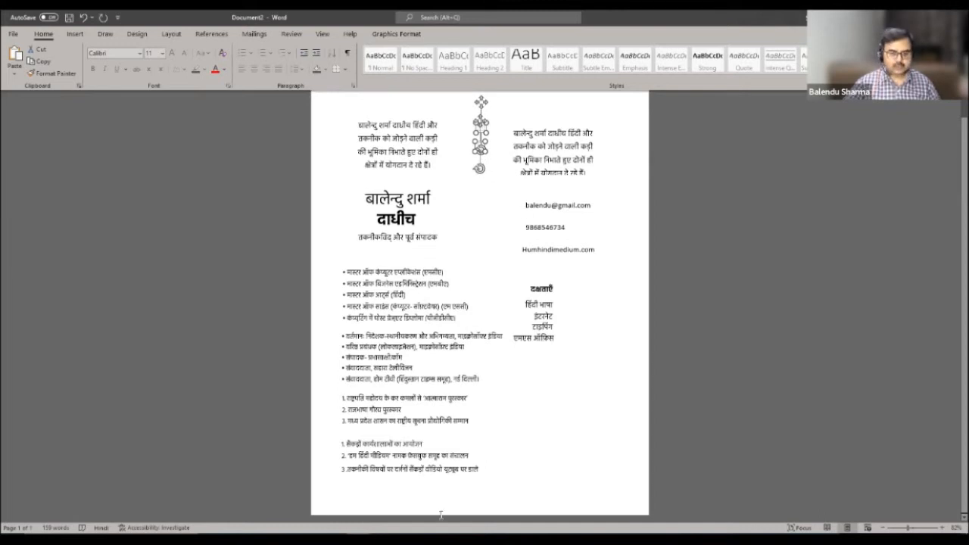
mouse_move(378, 516)
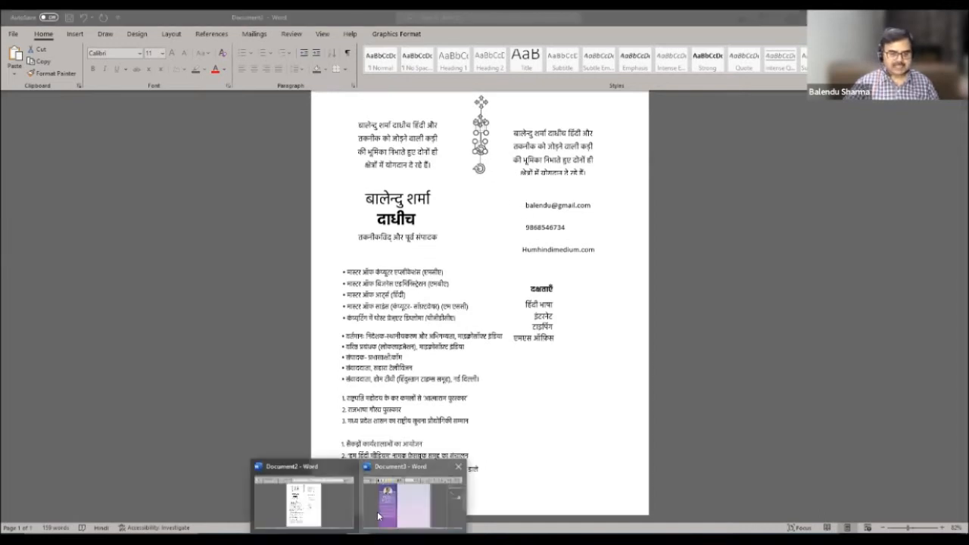
click(413, 502)
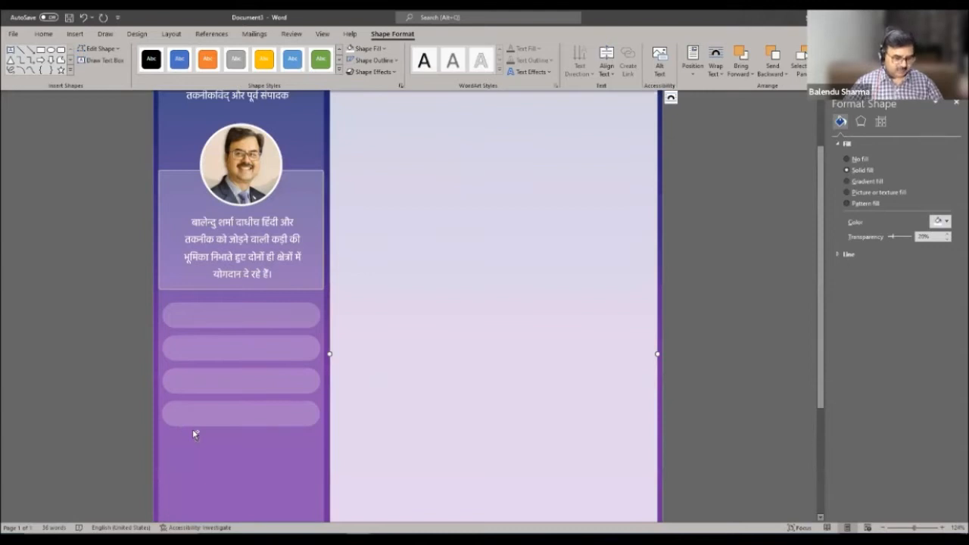
- Paste the envelope icon onto the first rounded bar
key(ctrl+v)
drag(337, 136, 178, 367)
click(242, 386)
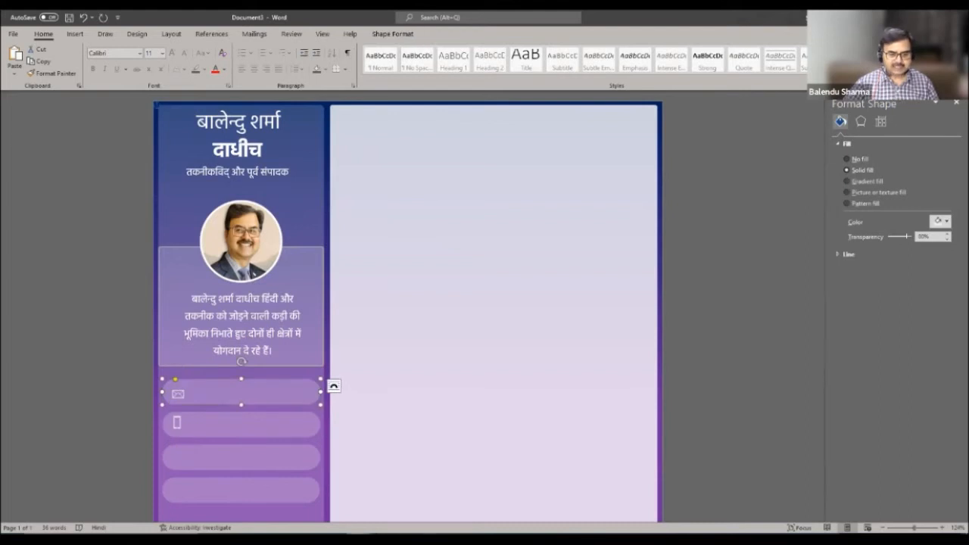
- Copy the globe icon from Document2 and place it in the third rounded bar
click(416, 499)
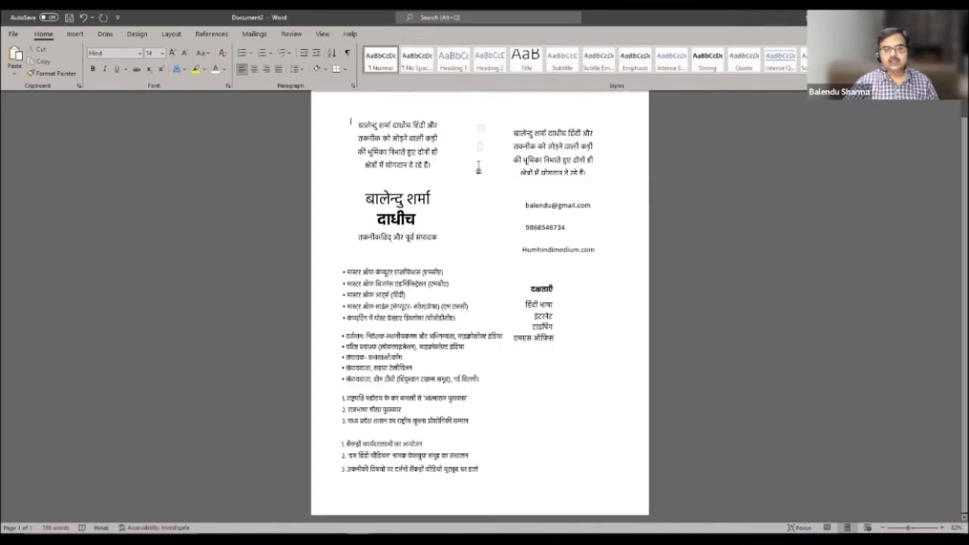
click(477, 170)
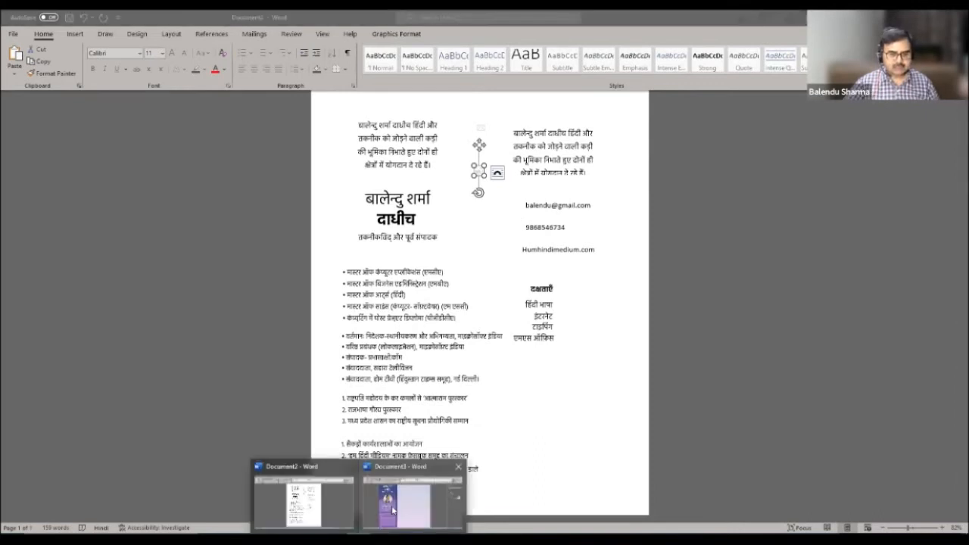
click(412, 492)
key(ctrl+v)
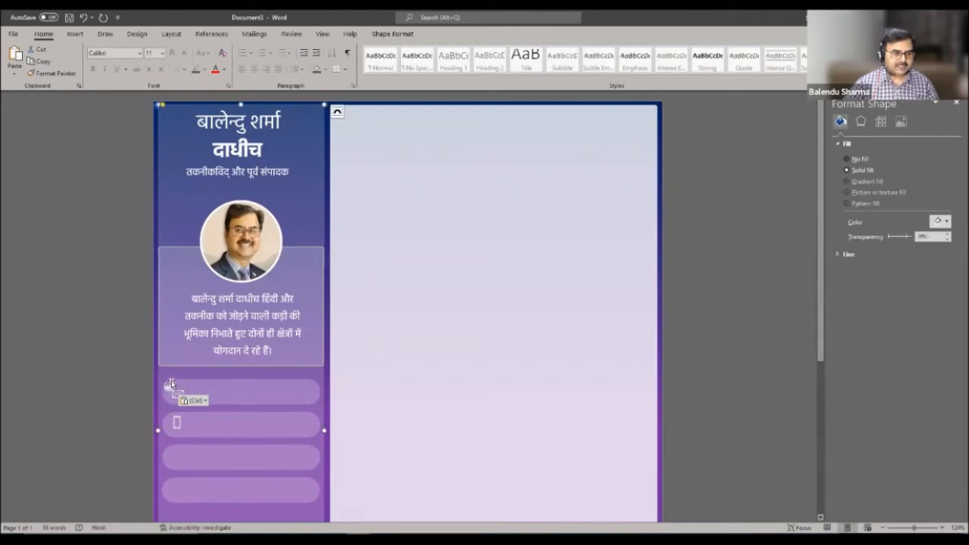
drag(171, 387, 178, 459)
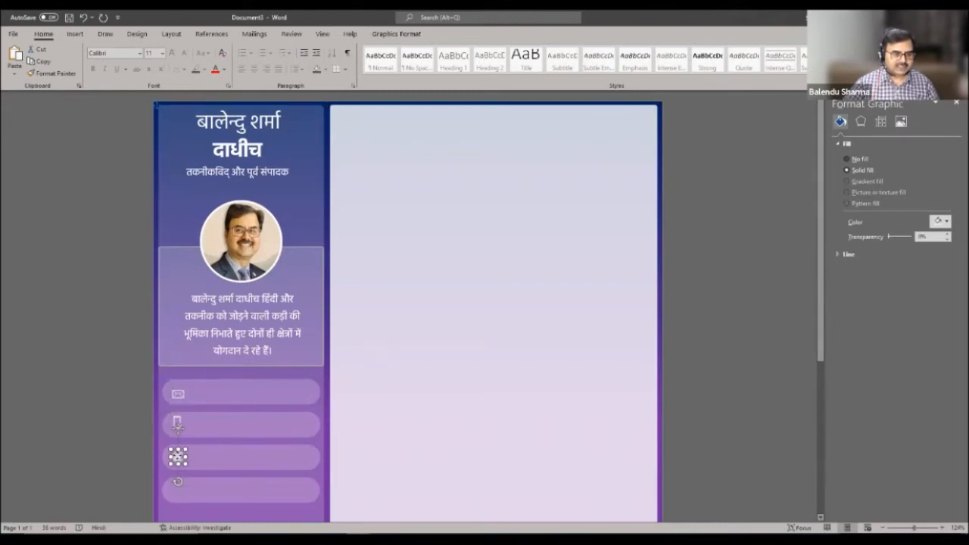
click(230, 447)
- Nudge the envelope icon slightly up and delete the unused fourth bar
click(219, 398)
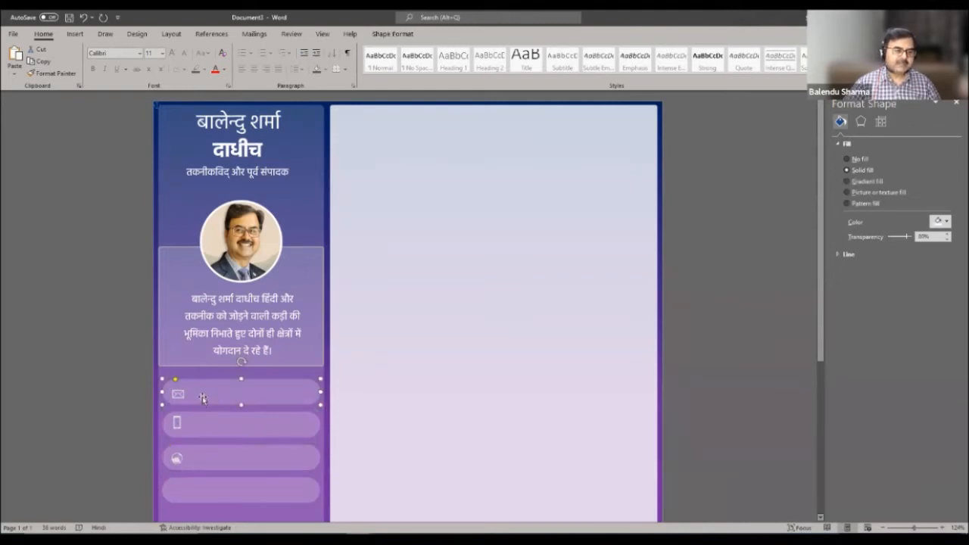
click(180, 393)
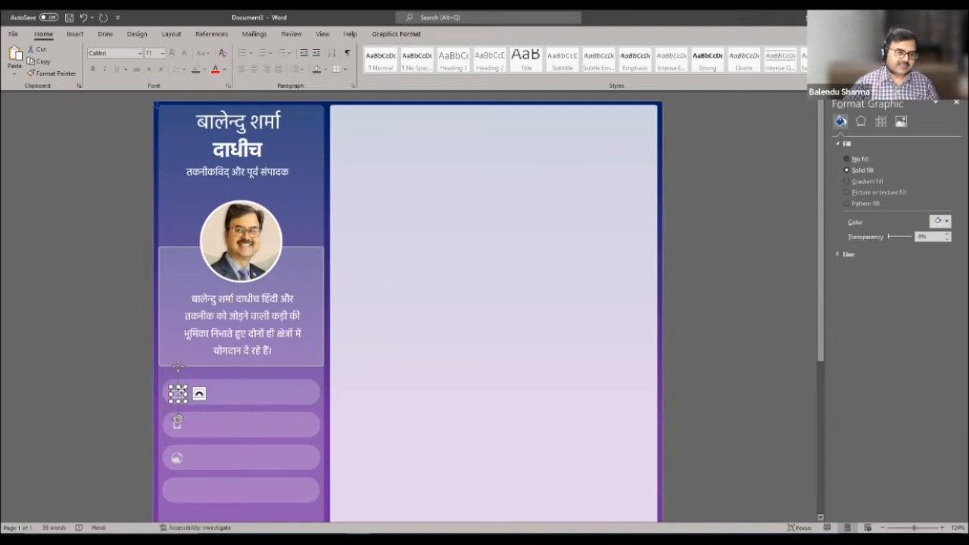
click(264, 479)
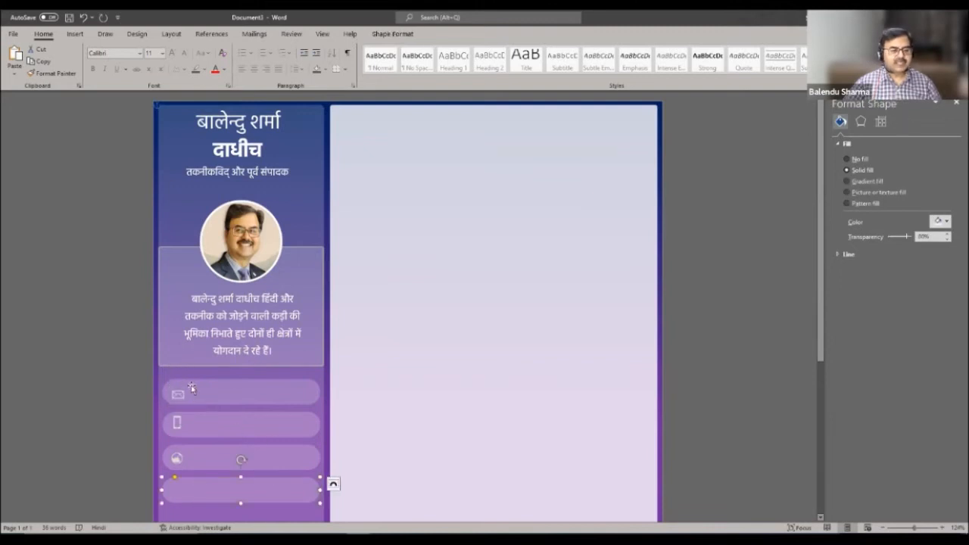
drag(179, 394, 178, 392)
click(265, 488)
key(Delete)
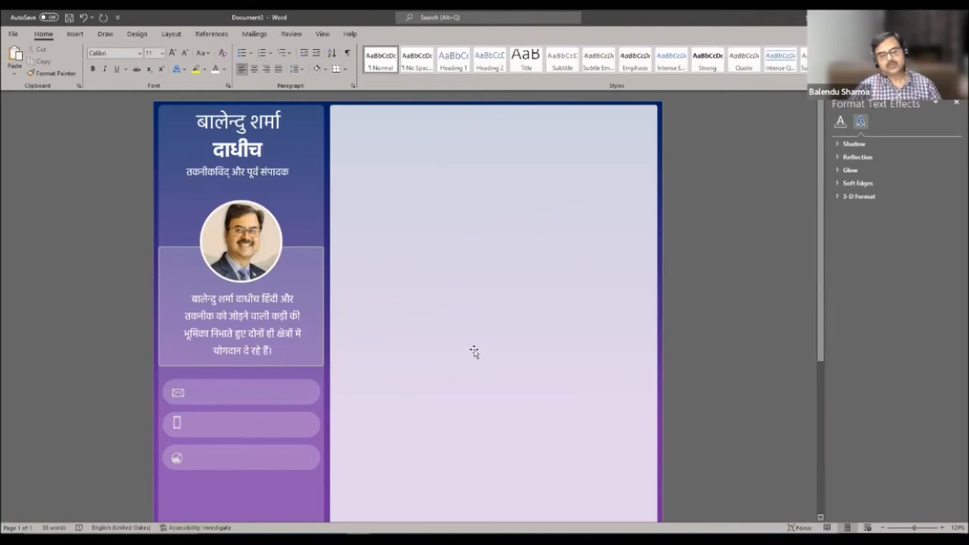
- Draw a text box inside the email bar via Insert > Text Box
click(75, 34)
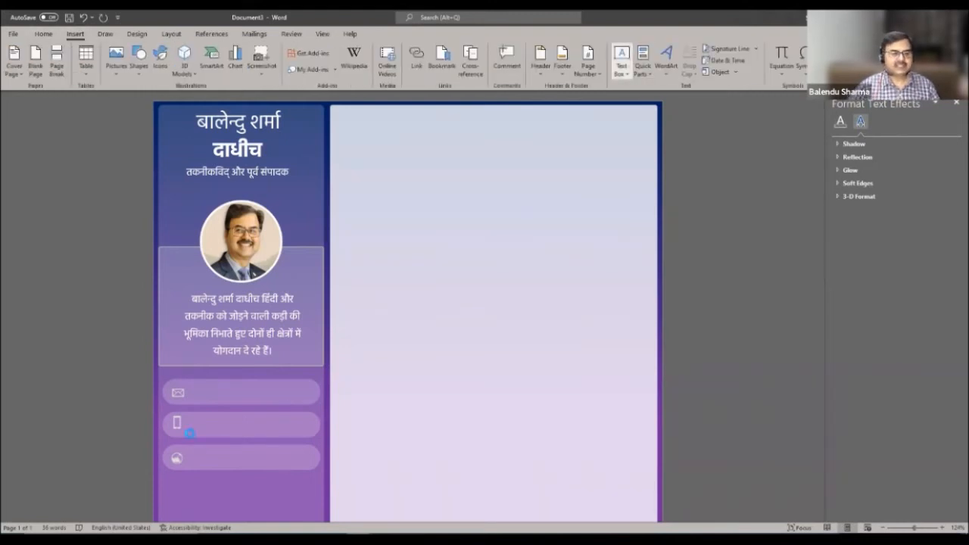
click(623, 59)
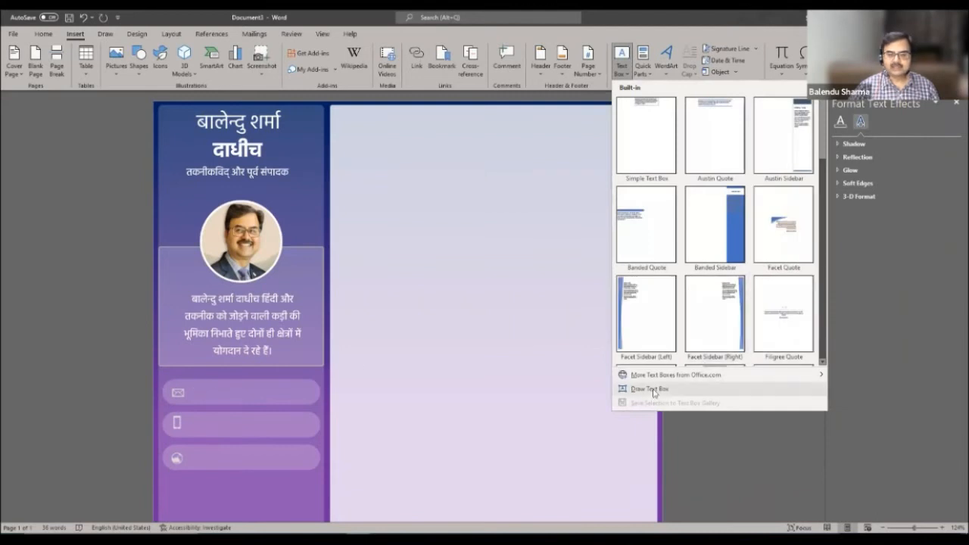
click(649, 389)
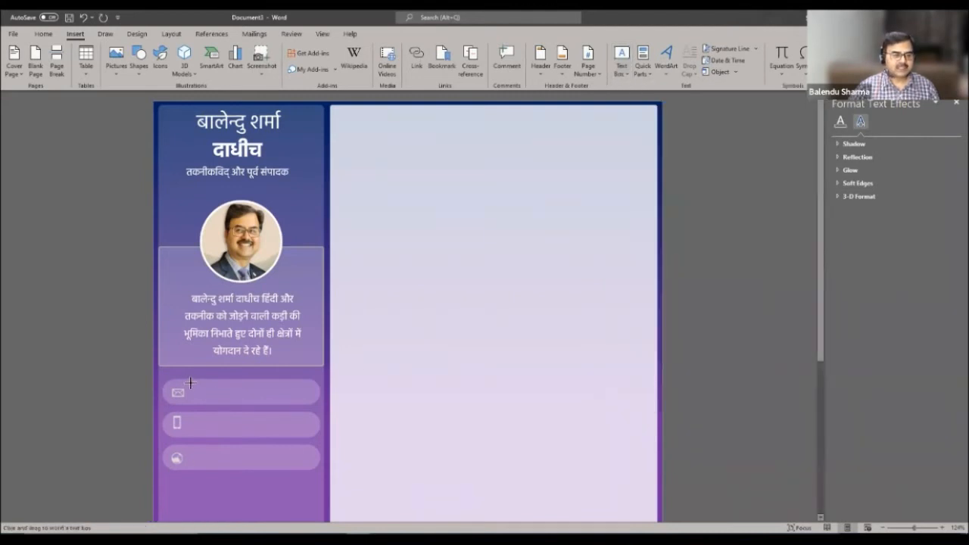
drag(190, 384, 311, 399)
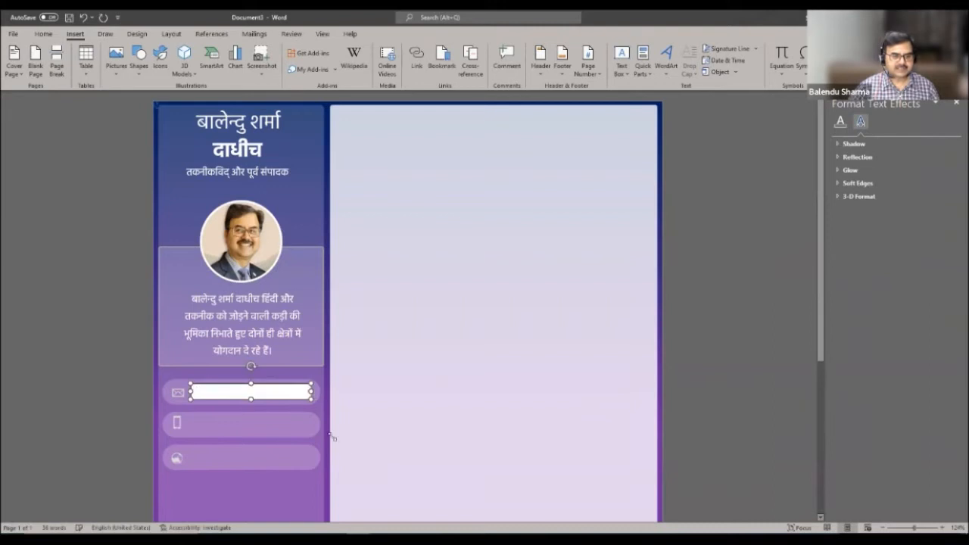
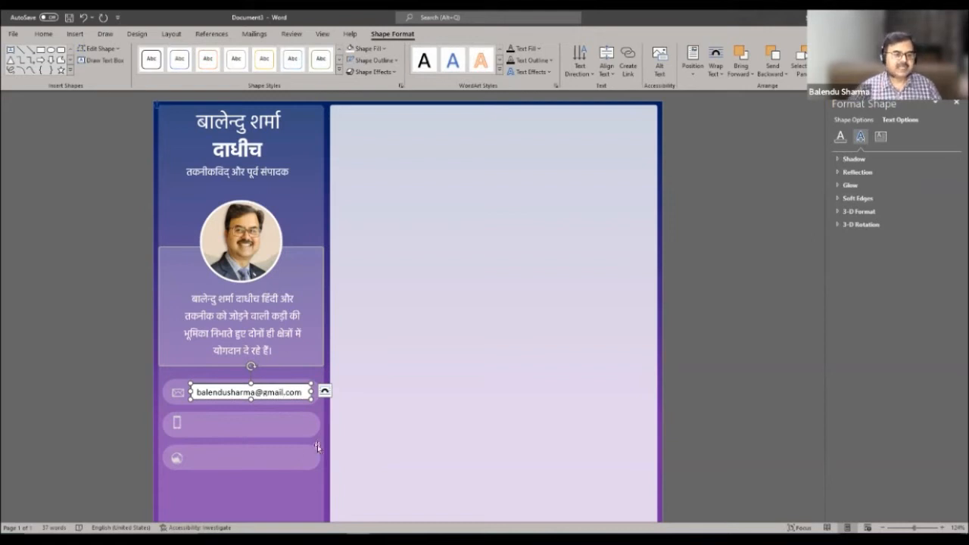
- Type the contact's e-mail address, delete its extra surname part, and select the text
drag(250, 392, 234, 392)
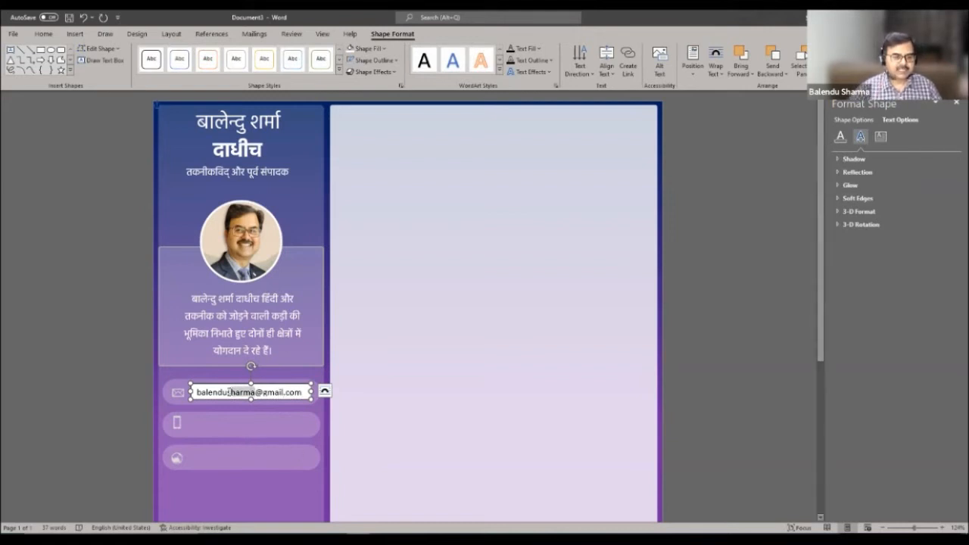
key(BackSpace)
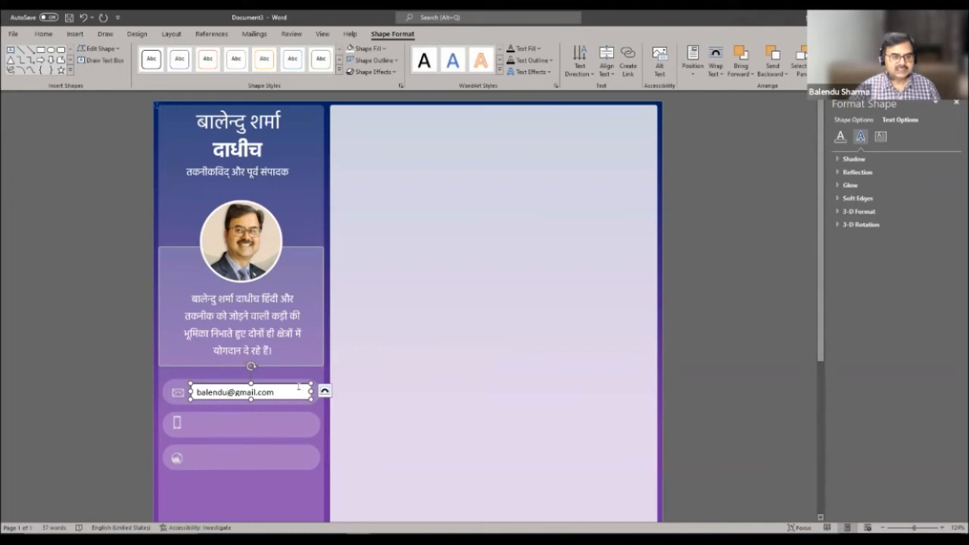
click(298, 384)
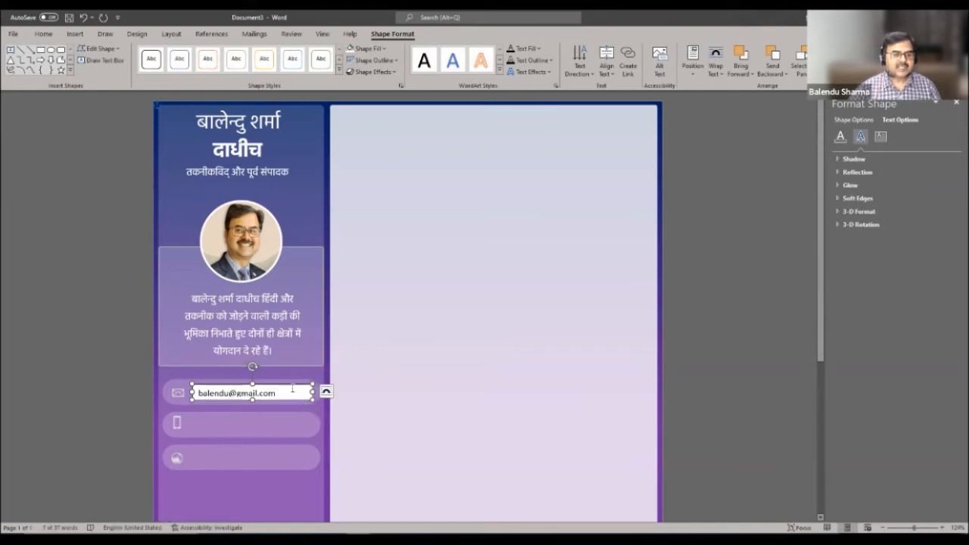
click(519, 366)
drag(198, 394, 283, 393)
- Set the e-mail text to 14 pt and nudge its box slightly
click(43, 33)
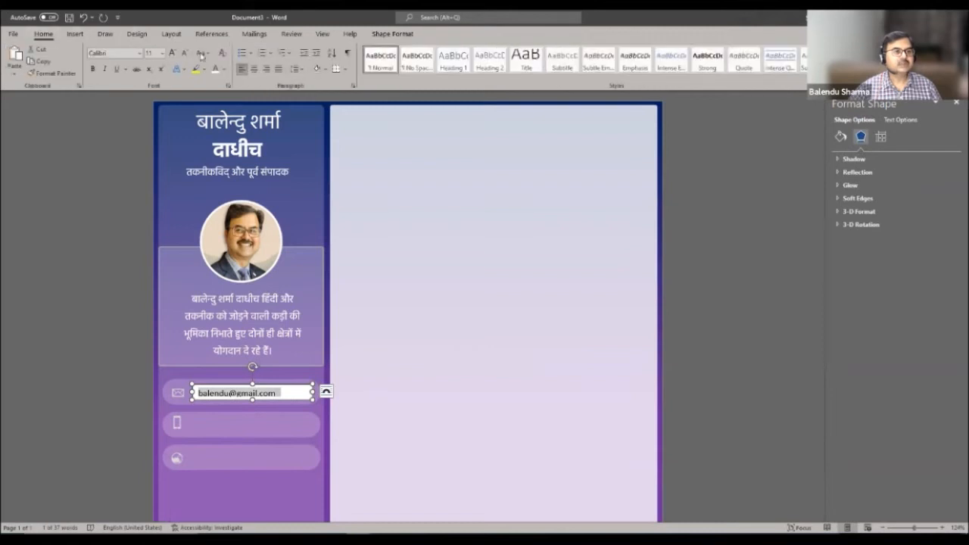
click(162, 53)
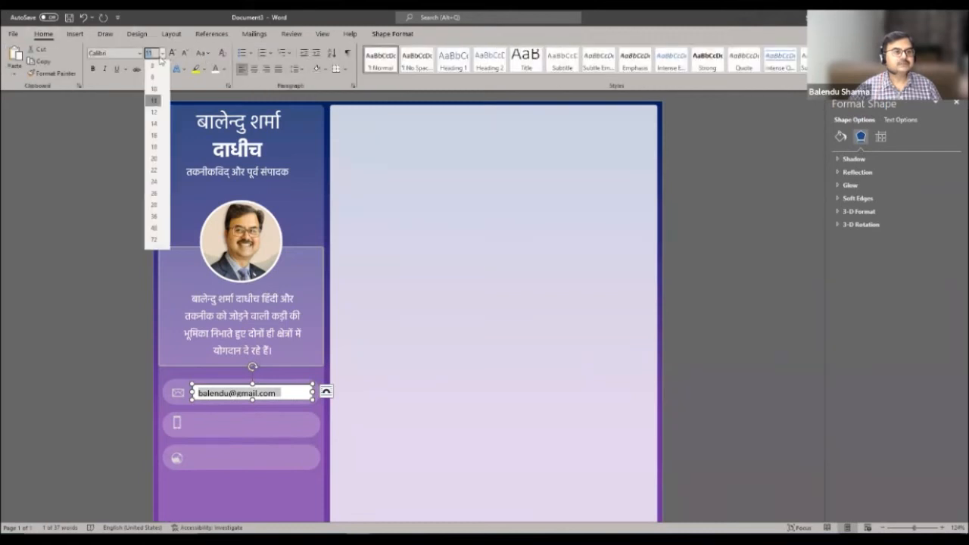
click(154, 123)
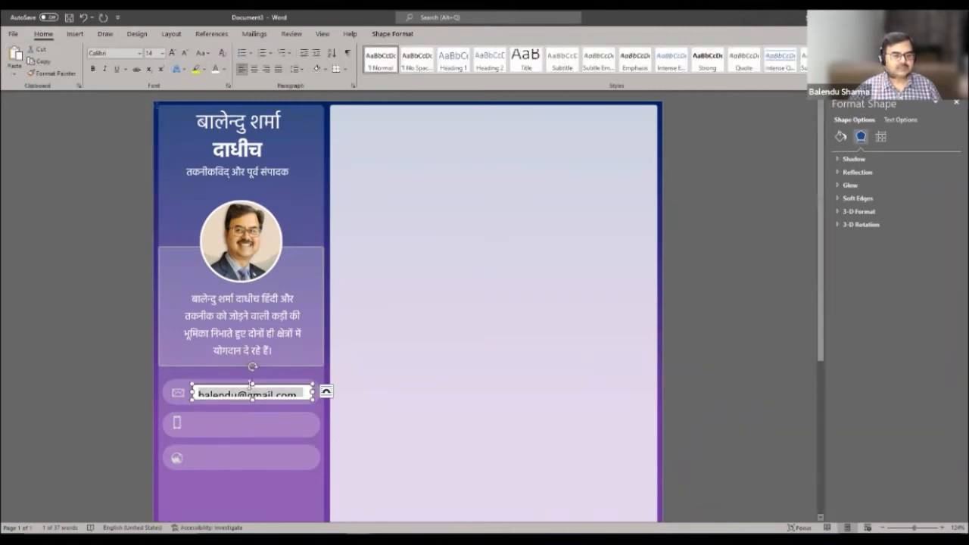
click(251, 382)
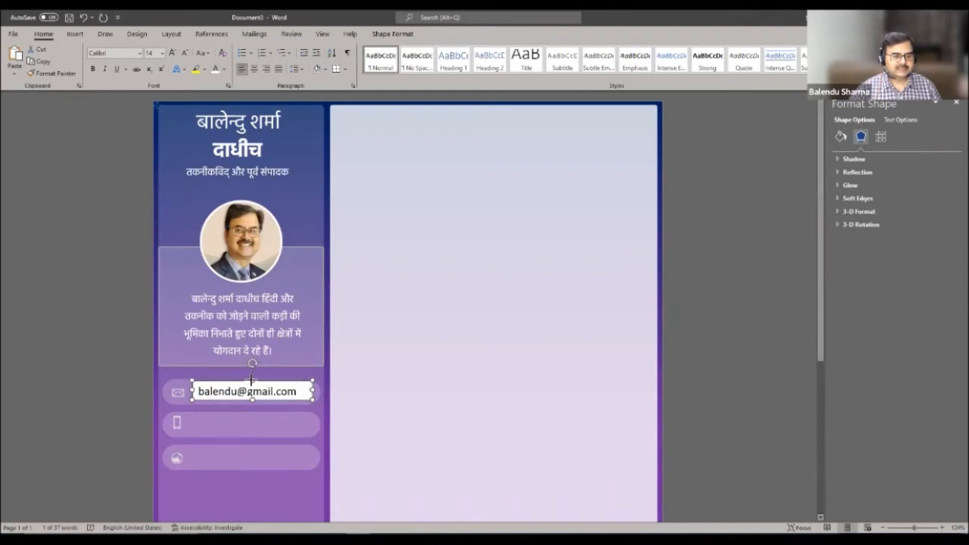
drag(250, 380, 252, 376)
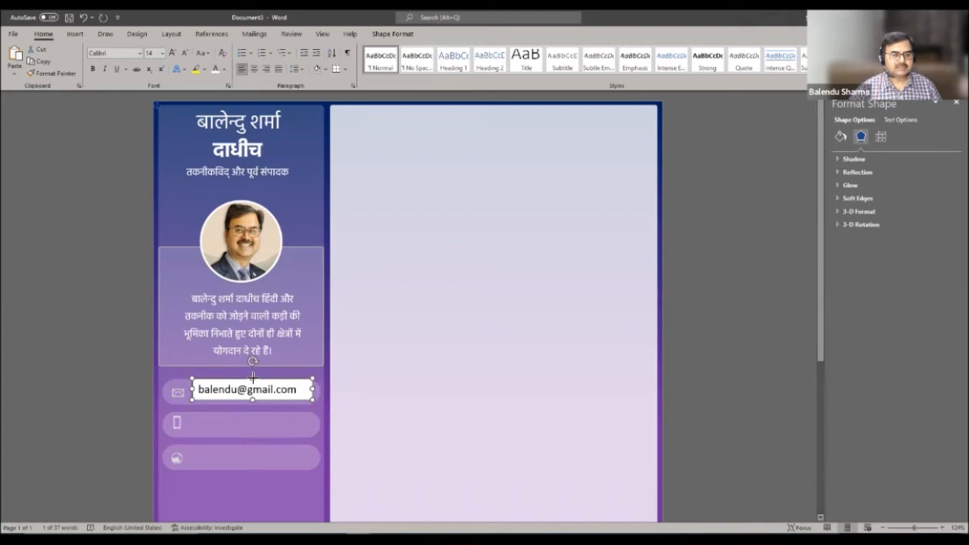
- Give the e-mail box no fill, no outline and white text, positioned inside the first pill
click(392, 33)
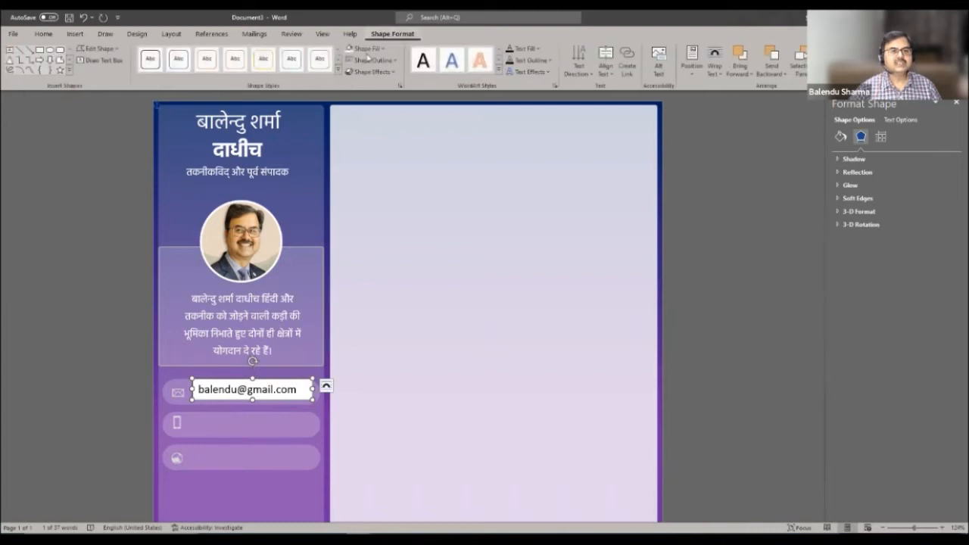
click(367, 48)
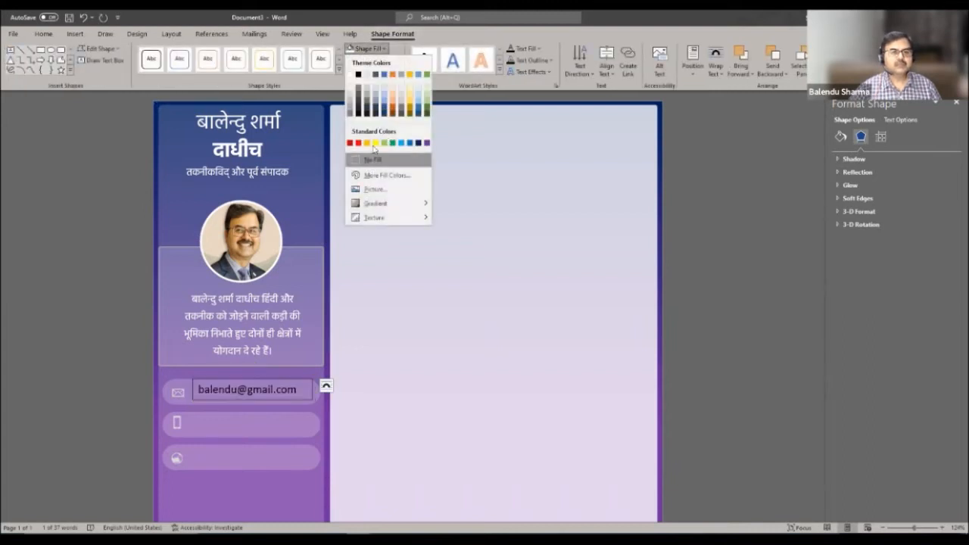
click(371, 159)
click(372, 60)
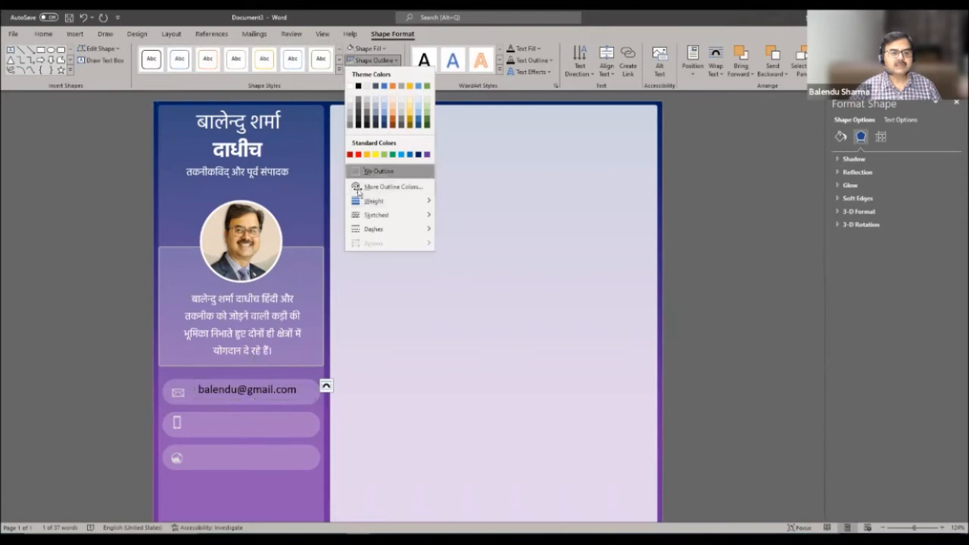
click(354, 172)
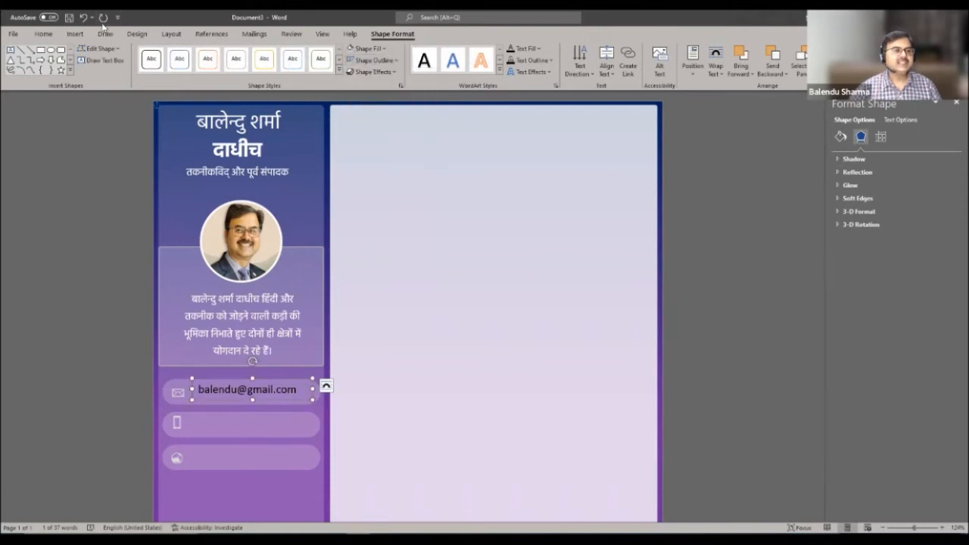
click(44, 34)
click(216, 69)
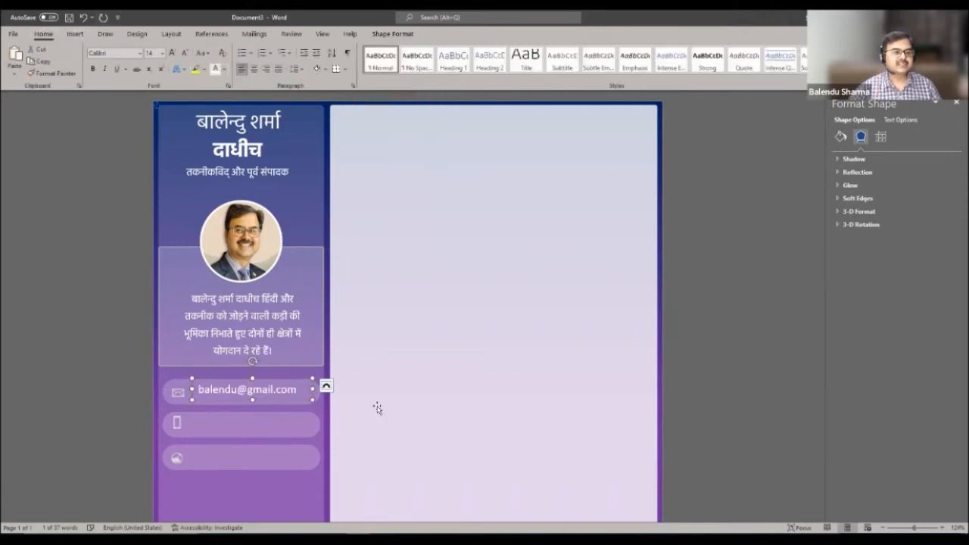
drag(302, 401, 298, 401)
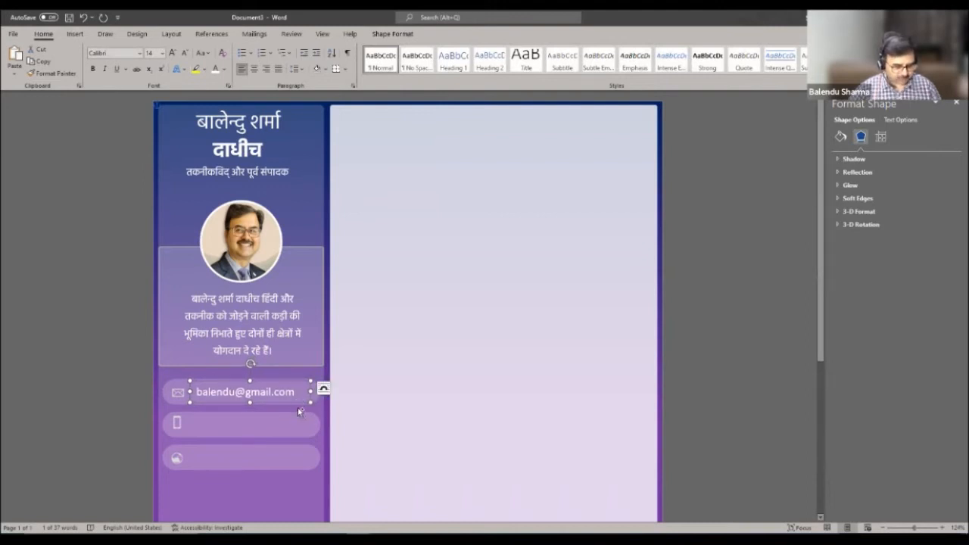
- Paste the e-mail box into the phone pill, replace its text with the phone number, and align it
click(276, 423)
key(ctrl+v)
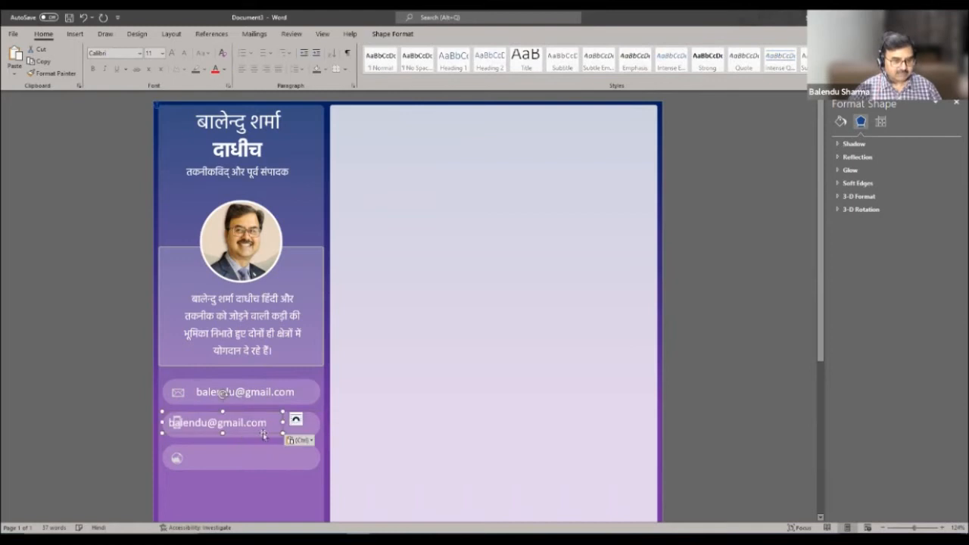
drag(292, 433, 311, 433)
drag(195, 422, 294, 421)
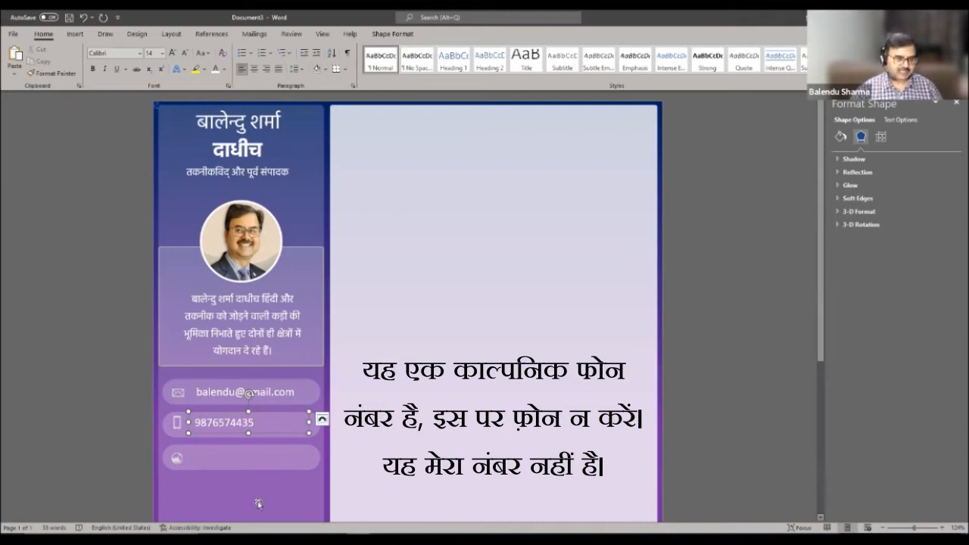
click(250, 429)
click(248, 430)
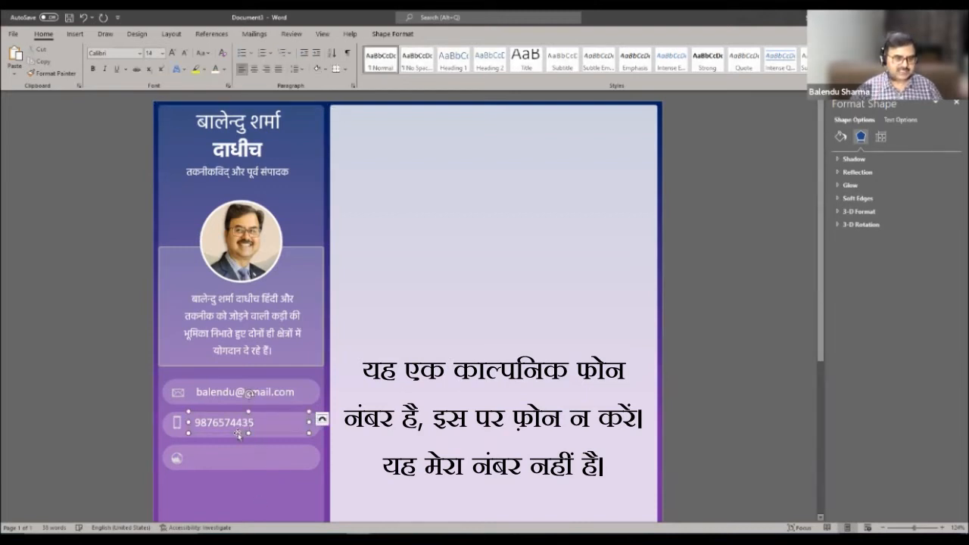
drag(238, 436, 238, 434)
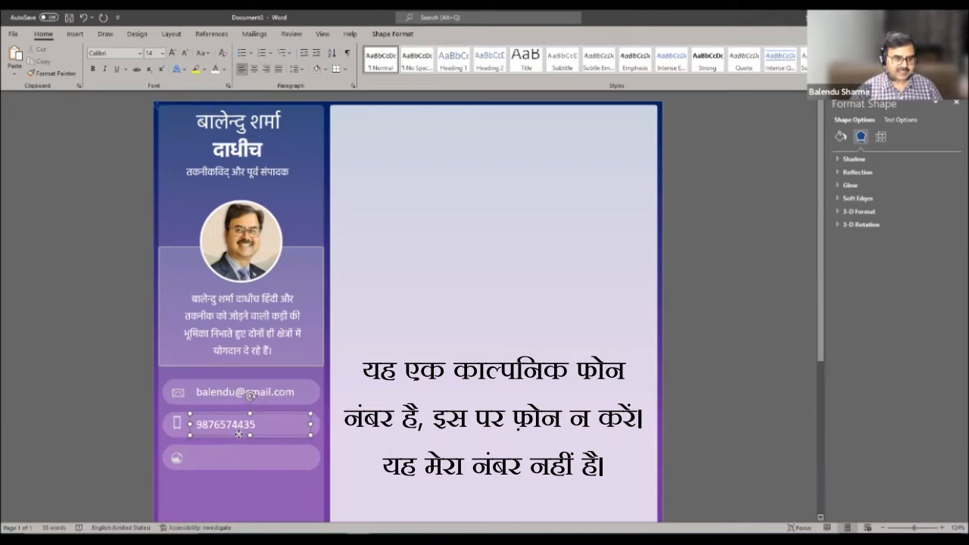
- Ctrl-drag the phone box into the third pill and replace its text with the website address
drag(317, 438, 282, 461)
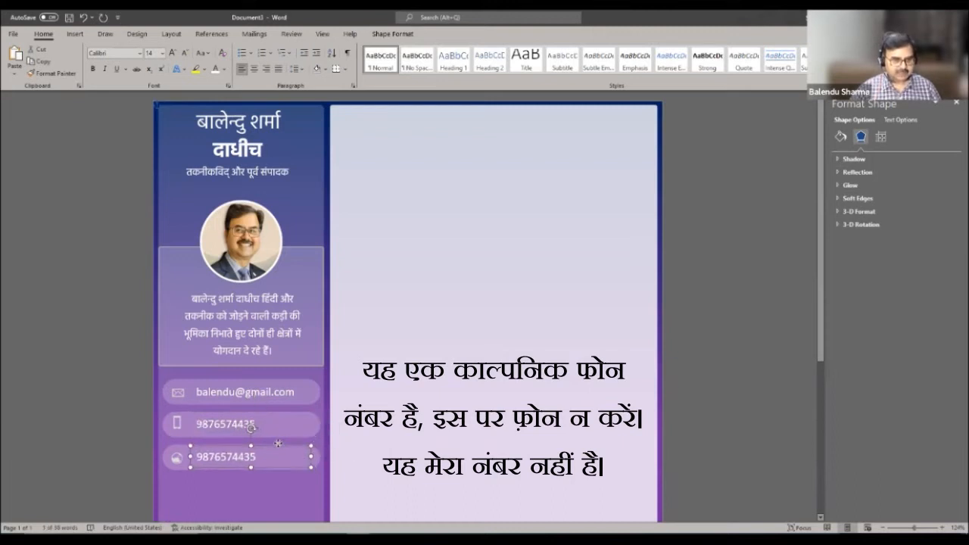
click(199, 456)
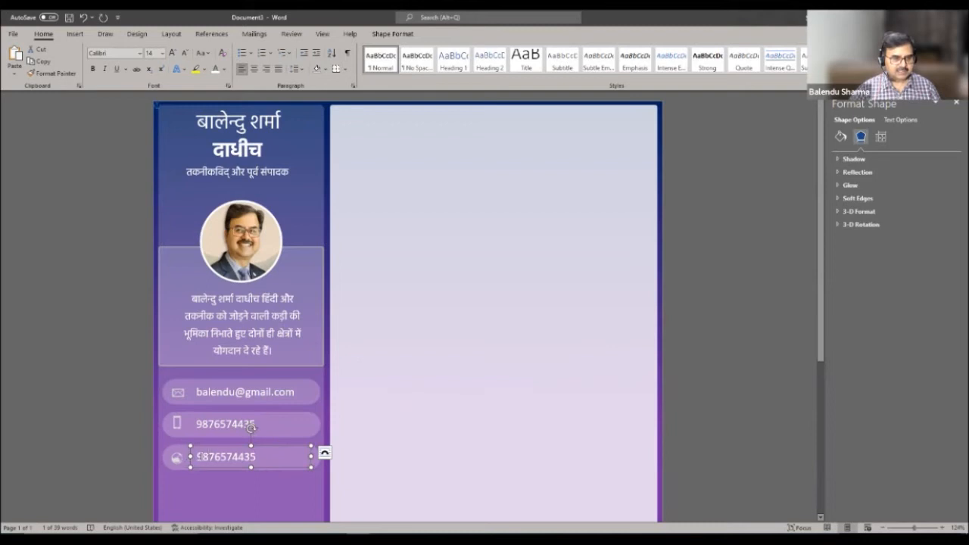
drag(199, 456, 261, 457)
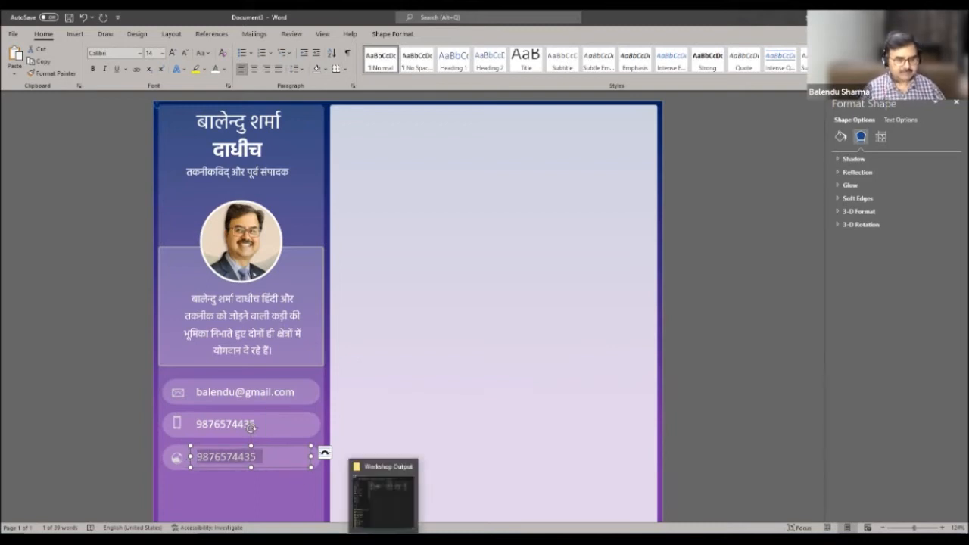
text(balendu.co)
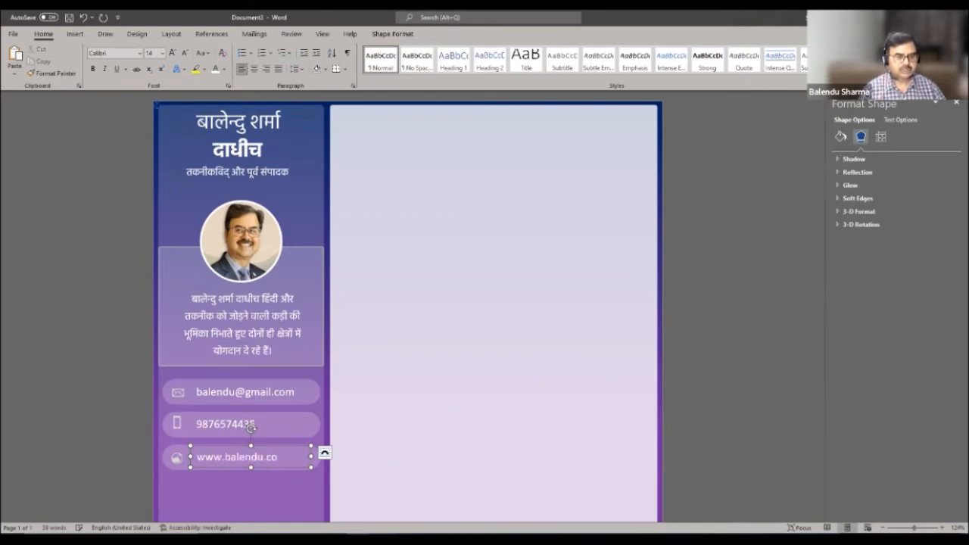
click(500, 363)
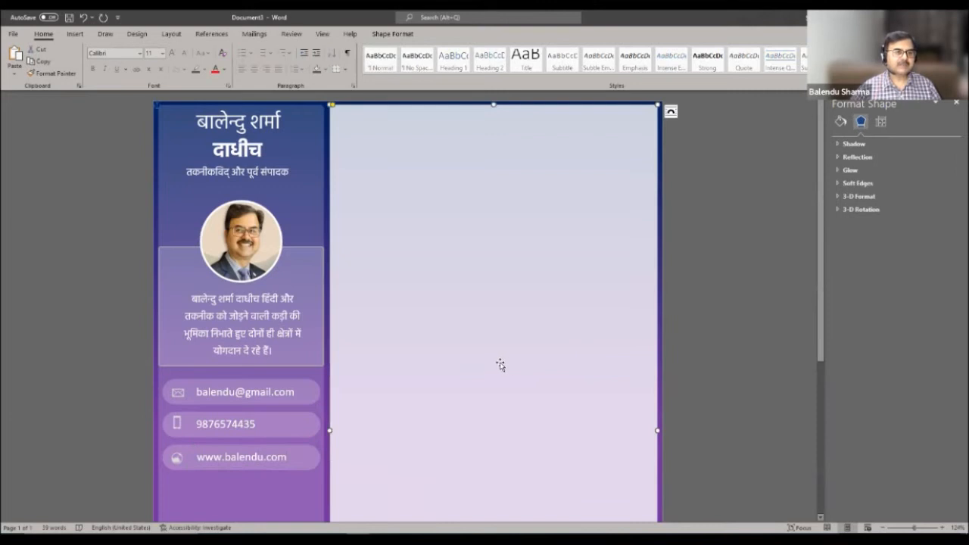
- Select the हिंदी भाषा skill text box in the skills list and copy it
scroll(507, 366, down, 3)
scroll(507, 367, down, 4)
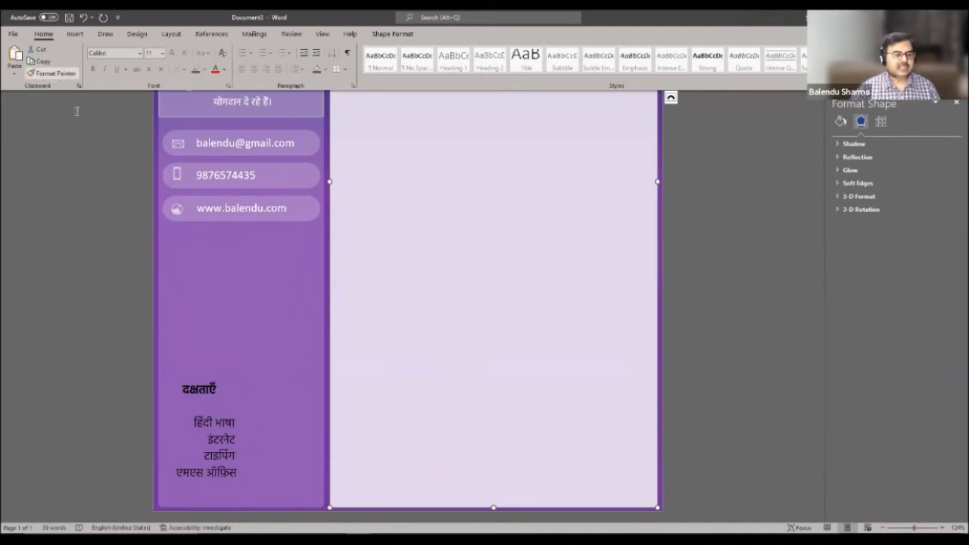
click(227, 422)
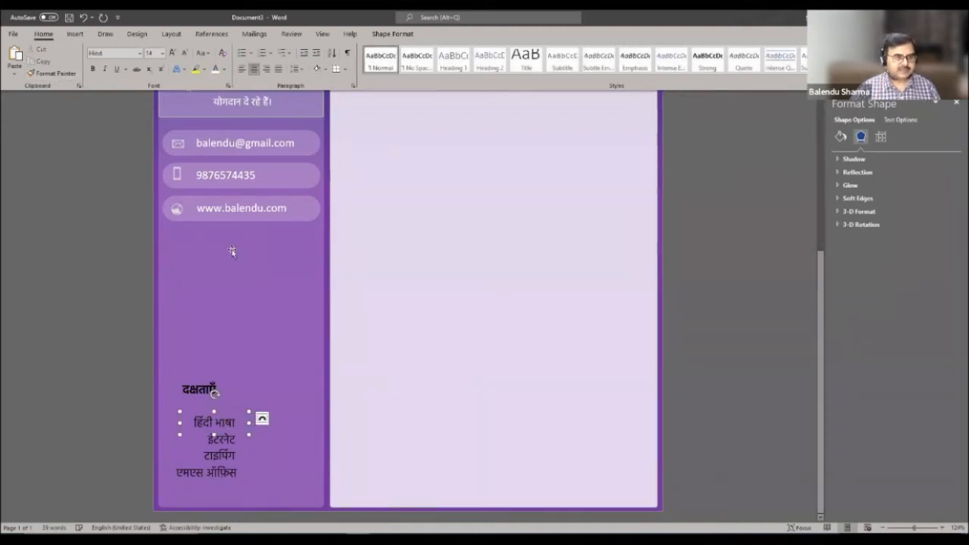
click(231, 412)
key(ctrl+c)
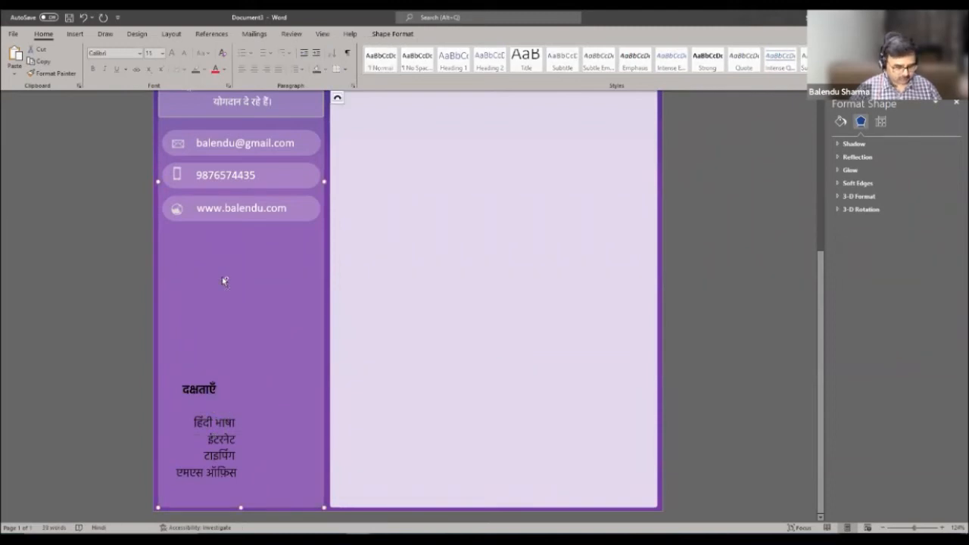
- Paste the copy and drag it just below the website pill
scroll(216, 264, up, 5)
key(ctrl+v)
drag(223, 478, 195, 475)
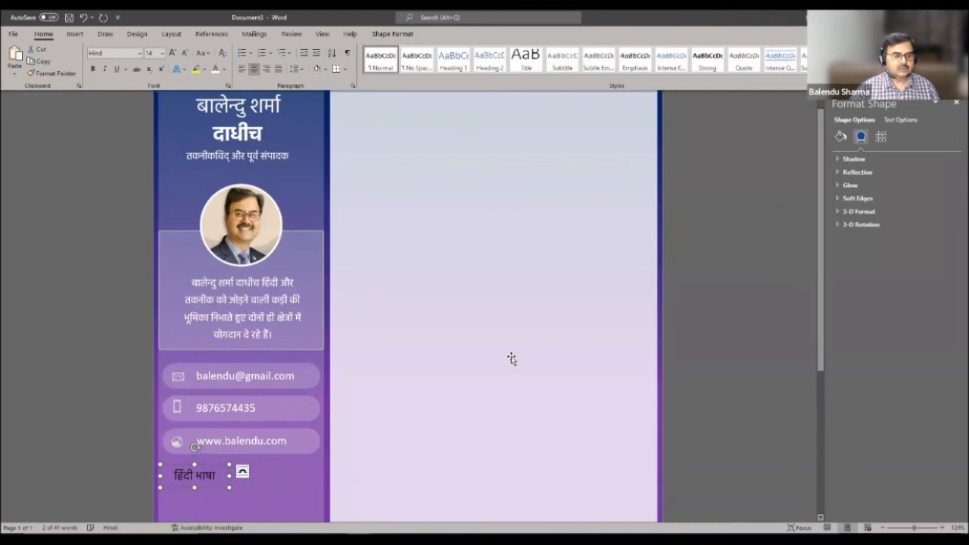
scroll(512, 359, down, 3)
mouse_move(209, 343)
mouse_down()
mouse_move(203, 352)
mouse_move(178, 344)
mouse_move(208, 345)
mouse_up()
- Replace the copied text with a bold पता: heading, narrow the box, and unbold the address lines
key(Delete)
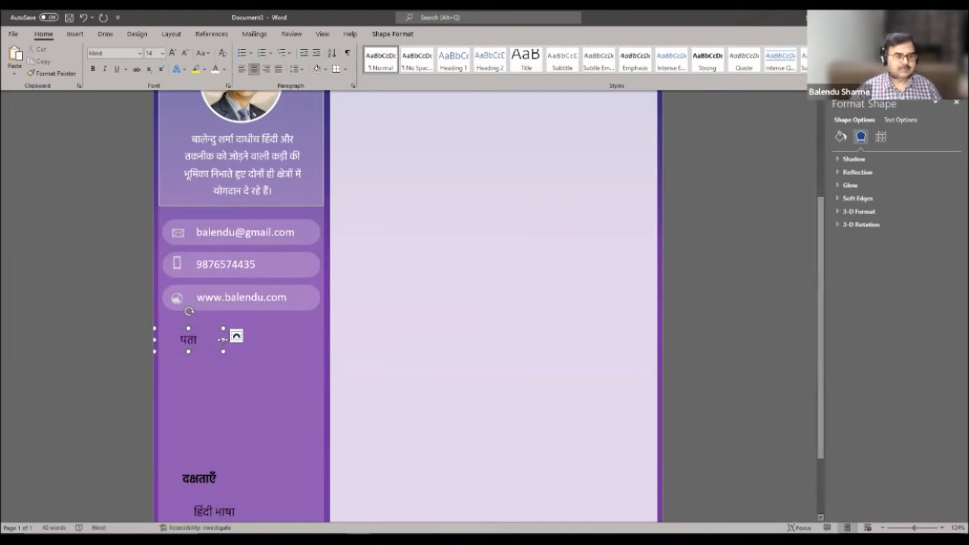
drag(210, 339, 202, 339)
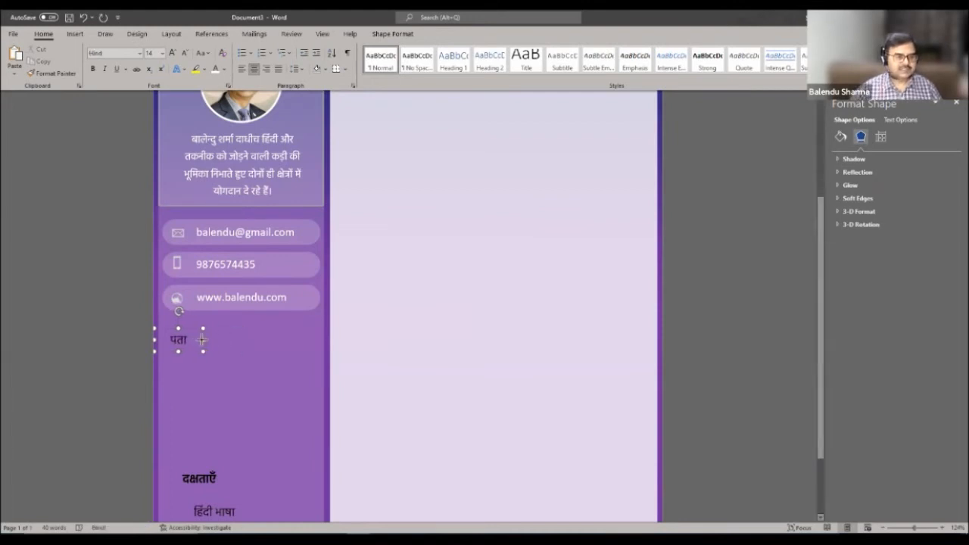
click(92, 70)
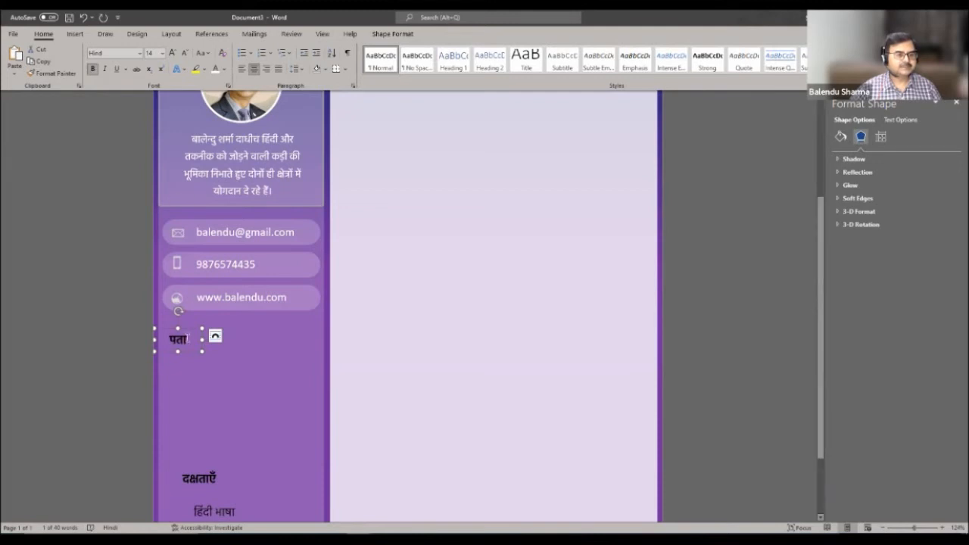
text(:)
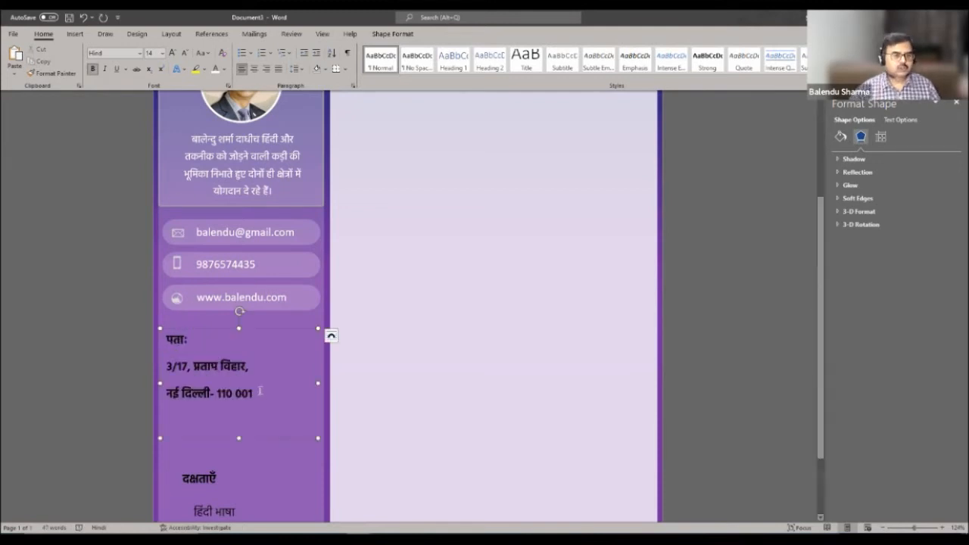
drag(257, 433, 155, 305)
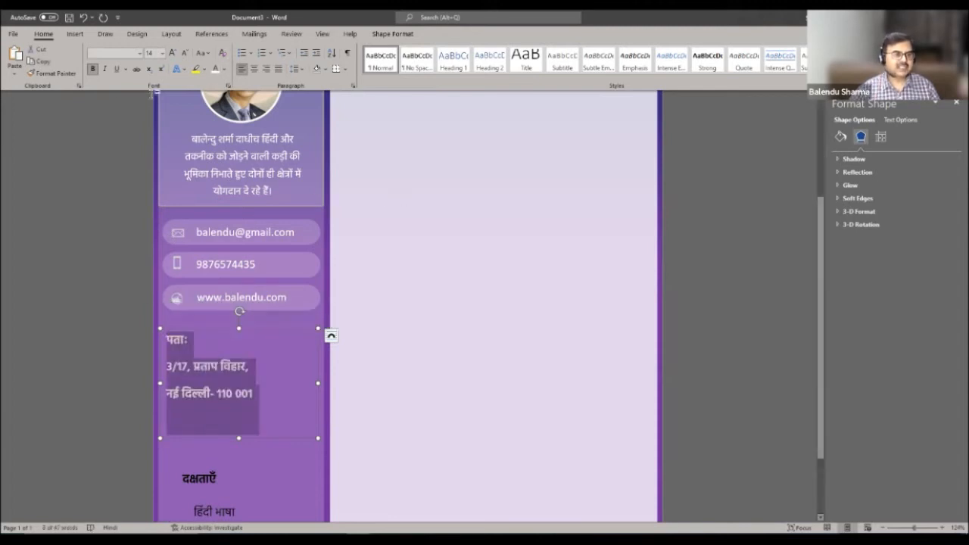
click(93, 69)
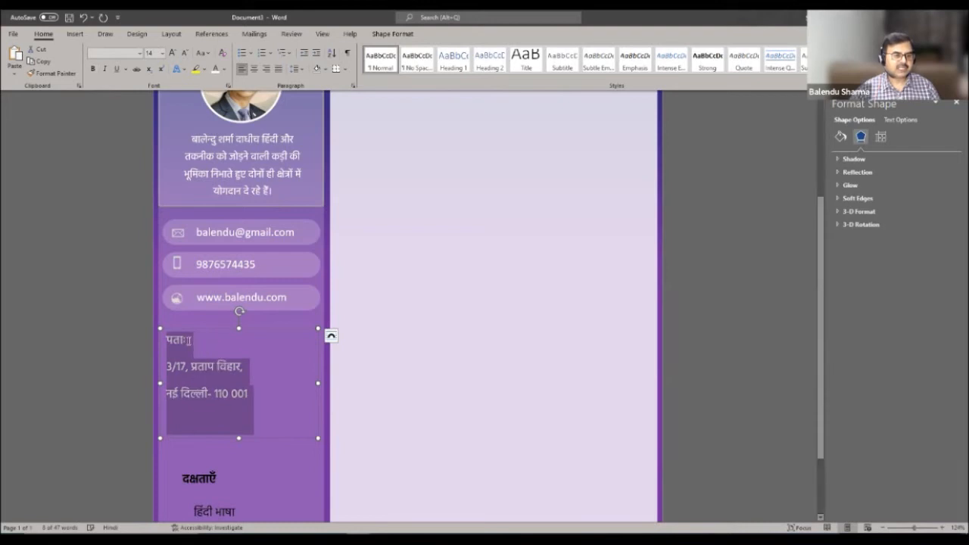
- Bold the पताः heading and set the address lines to 1.0 line spacing
drag(189, 343, 164, 341)
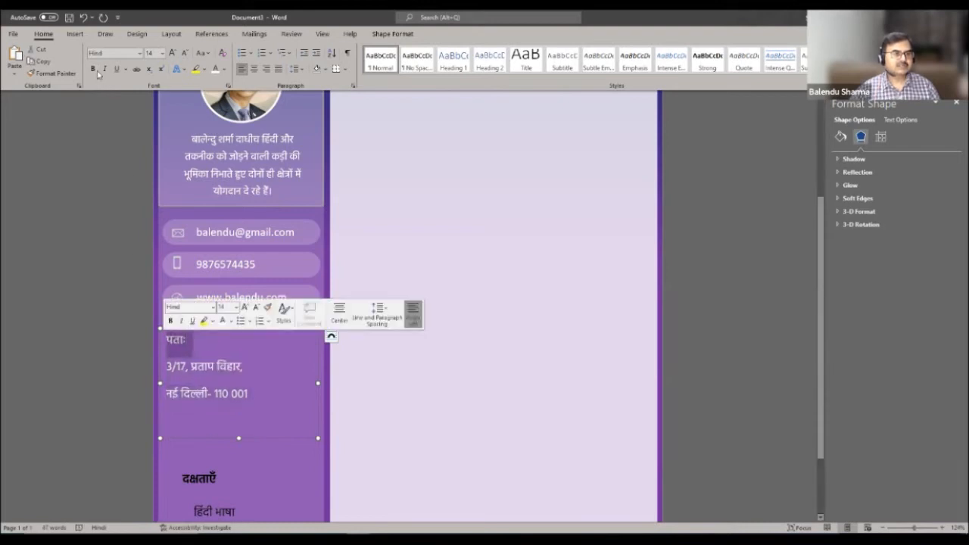
key(ctrl+b)
drag(264, 394, 169, 333)
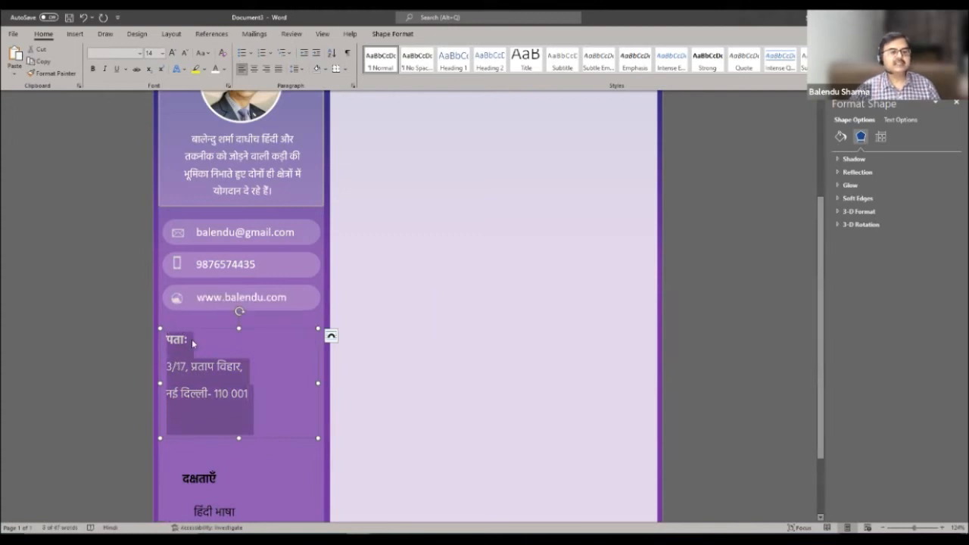
click(297, 68)
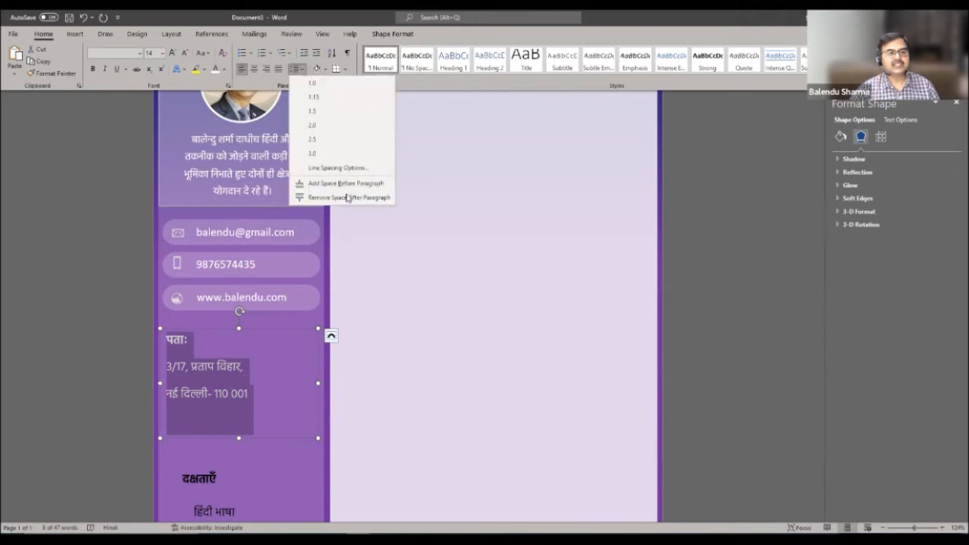
click(324, 83)
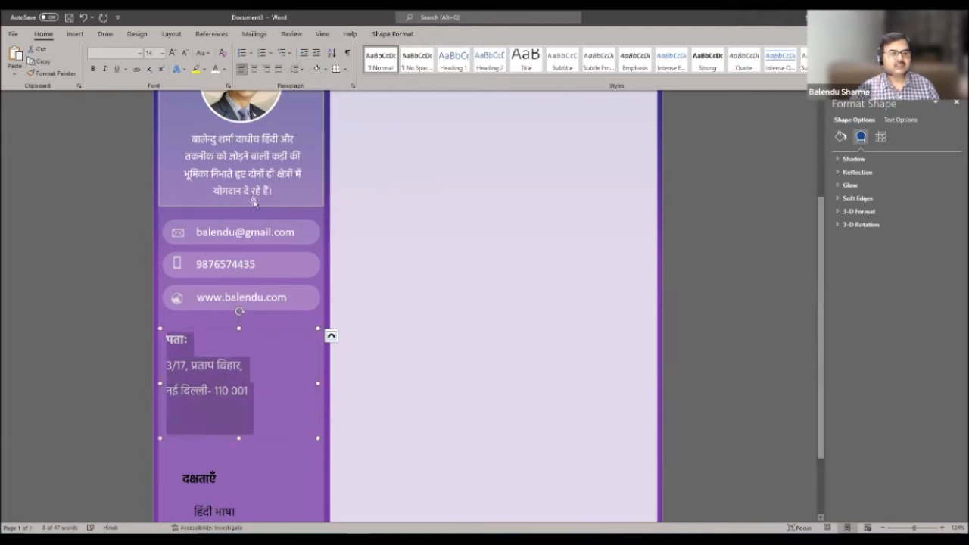
- Reduce the spacing after each address line to 3 in the paragraph spacing settings
click(296, 69)
click(336, 167)
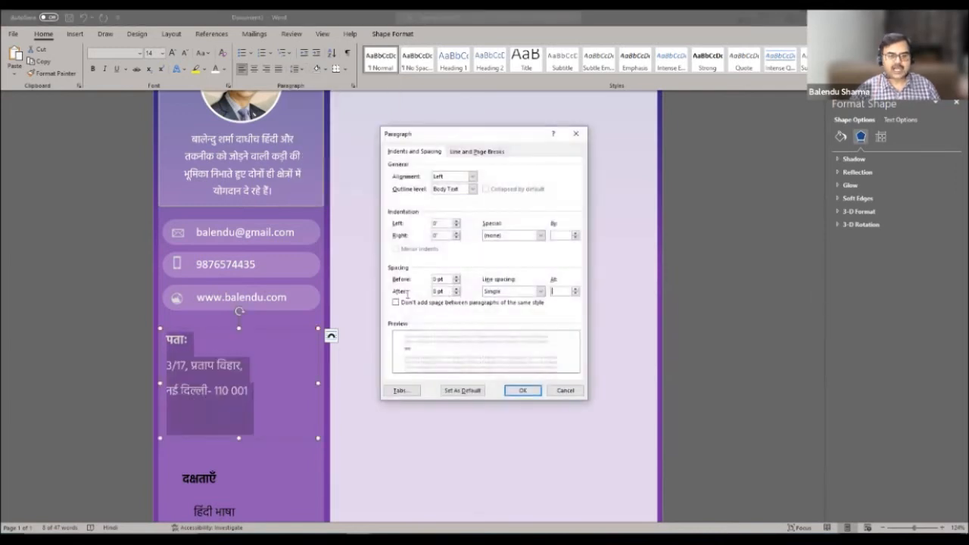
drag(406, 294, 409, 293)
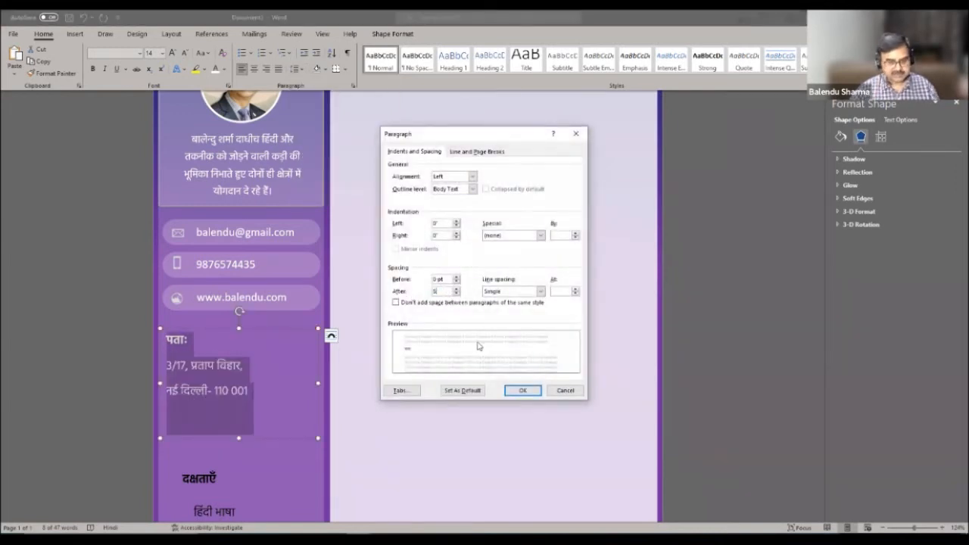
key(Return)
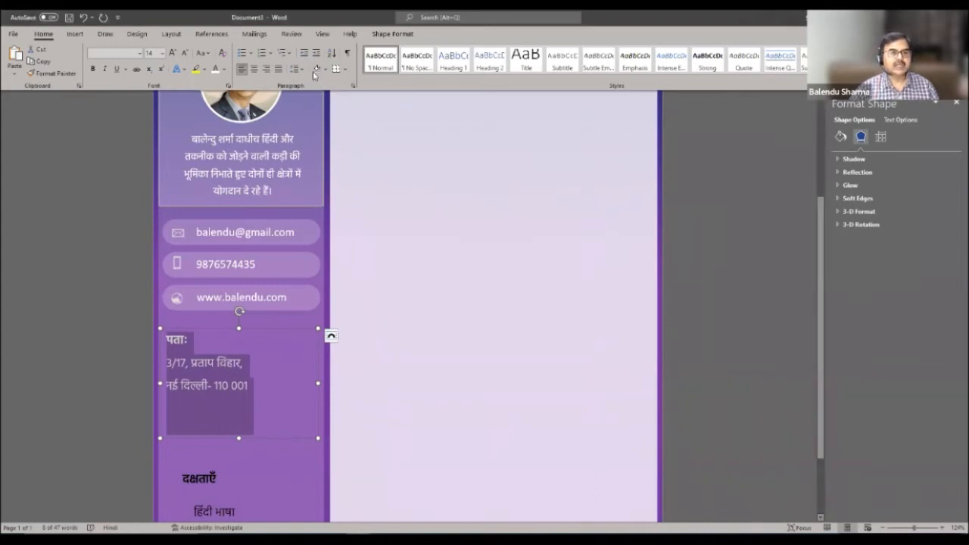
click(331, 168)
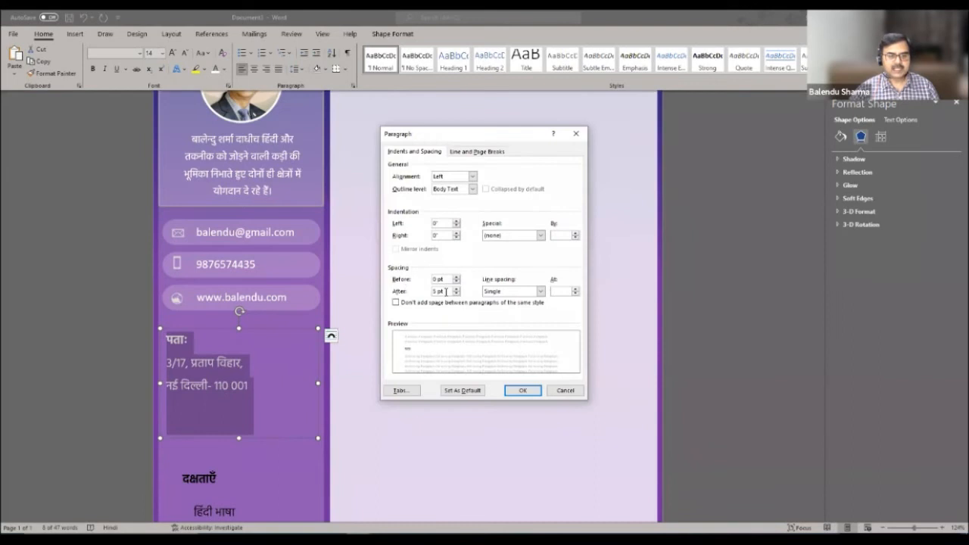
text(3)
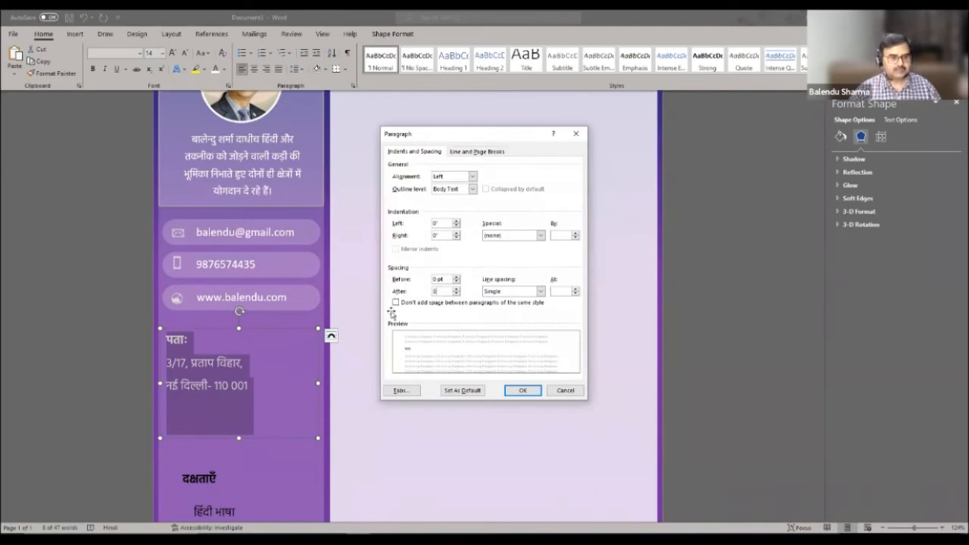
key(Return)
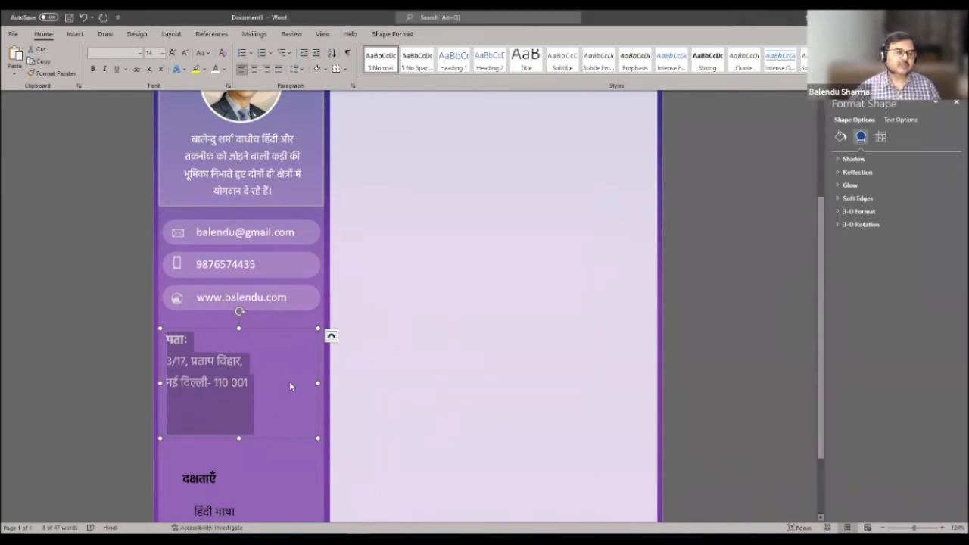
click(231, 402)
- Shorten and narrow the address text box, then move it aside to the page's right area
drag(238, 386, 238, 394)
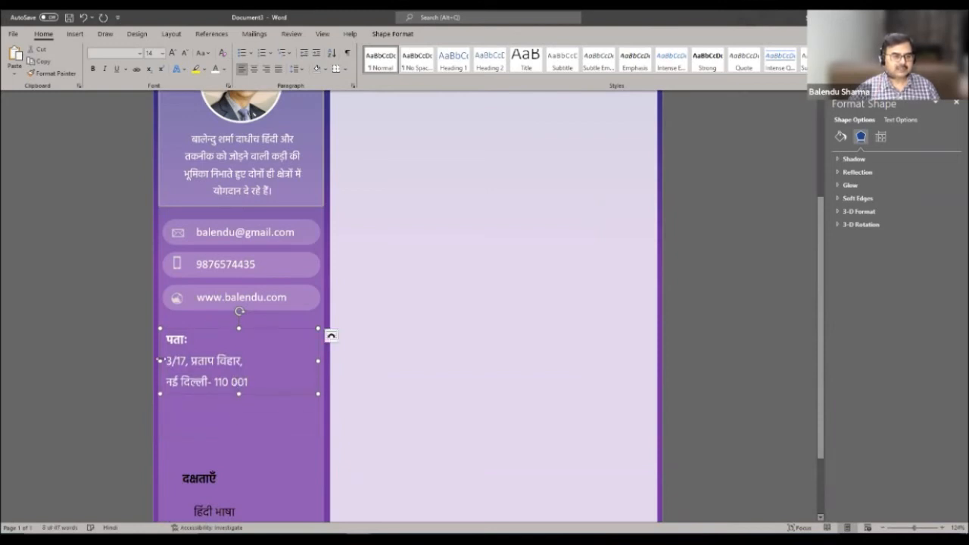
drag(171, 358, 168, 361)
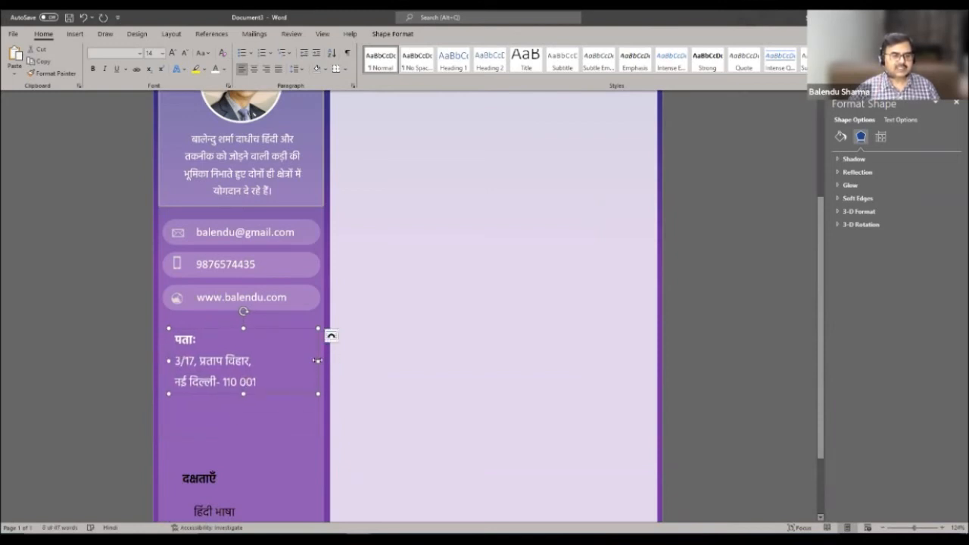
click(292, 441)
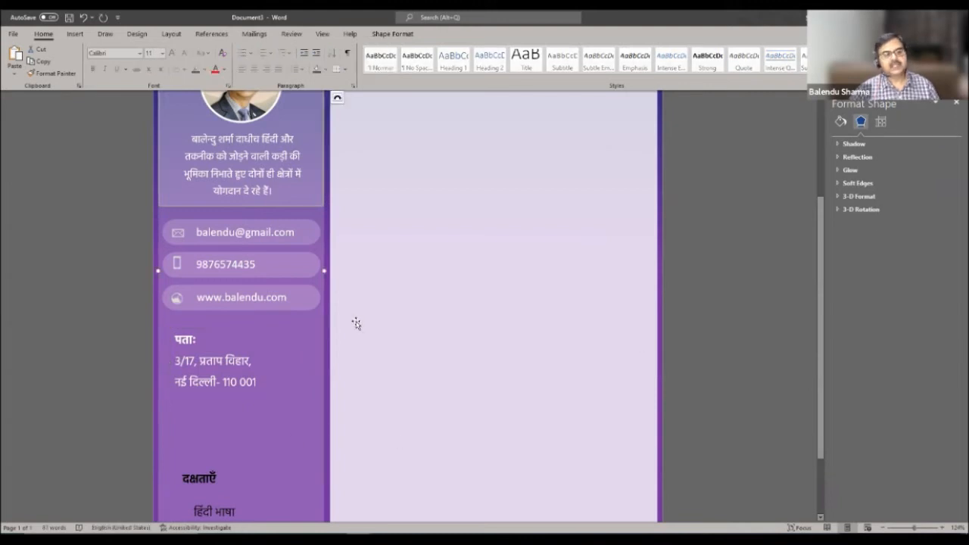
scroll(357, 325, down, 2)
scroll(358, 324, up, 3)
click(225, 418)
drag(216, 383, 499, 289)
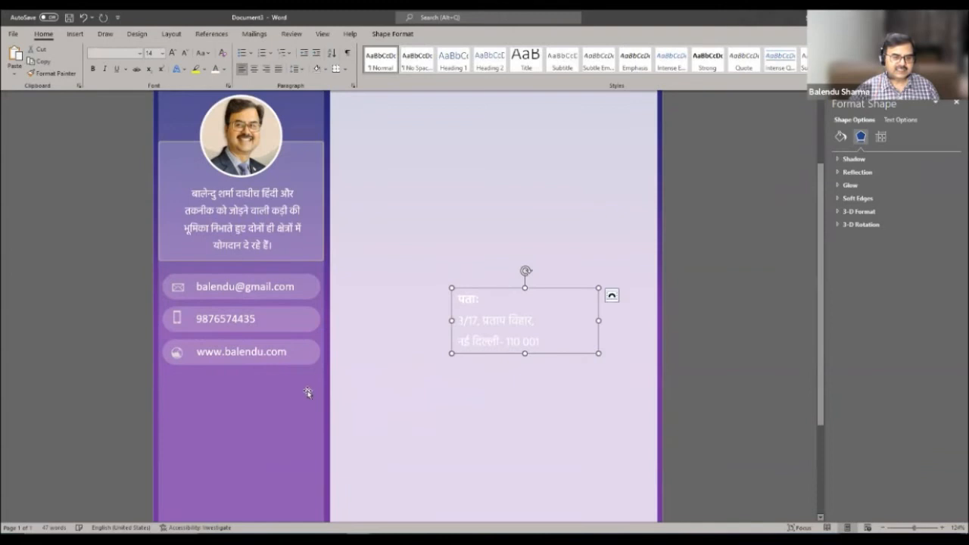
click(304, 362)
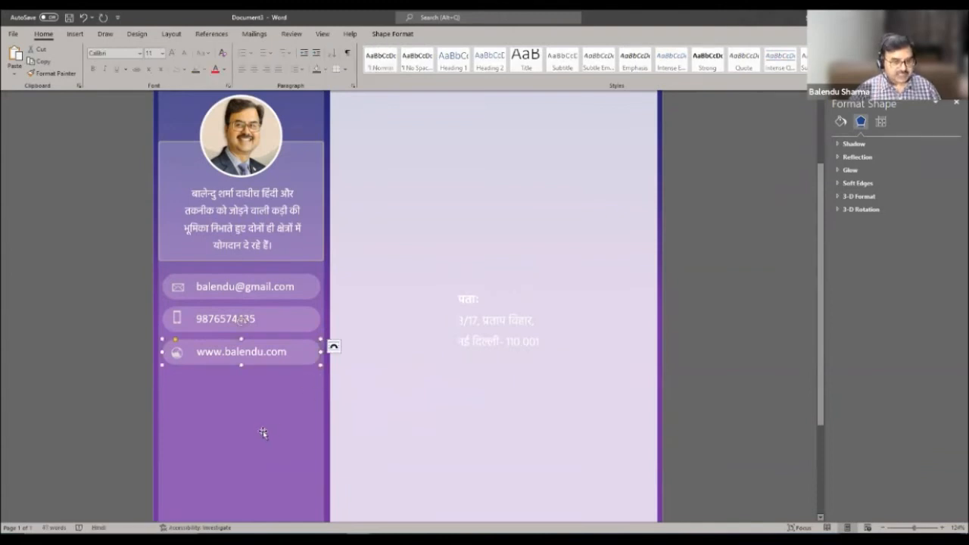
scroll(257, 433, up, 2)
click(189, 129)
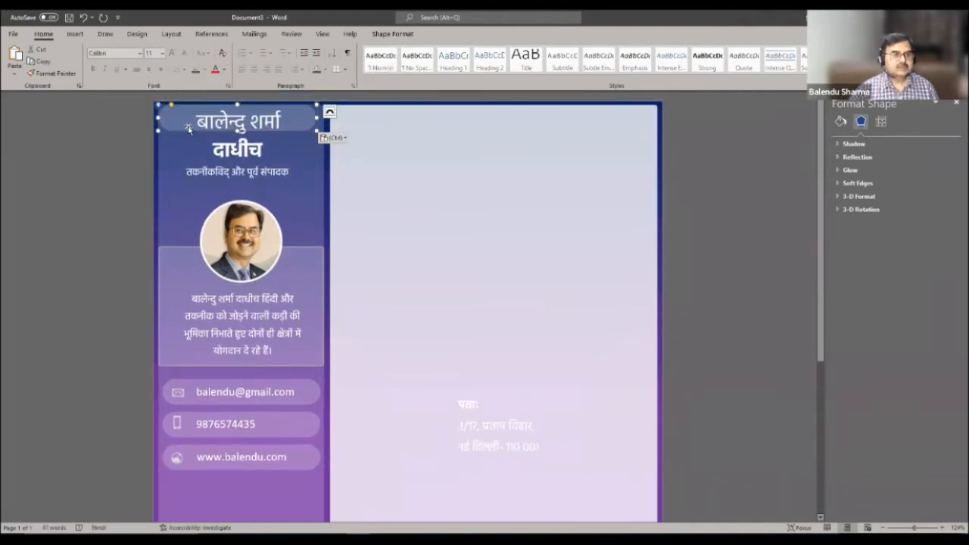
drag(187, 127, 187, 496)
scroll(389, 404, down, 3)
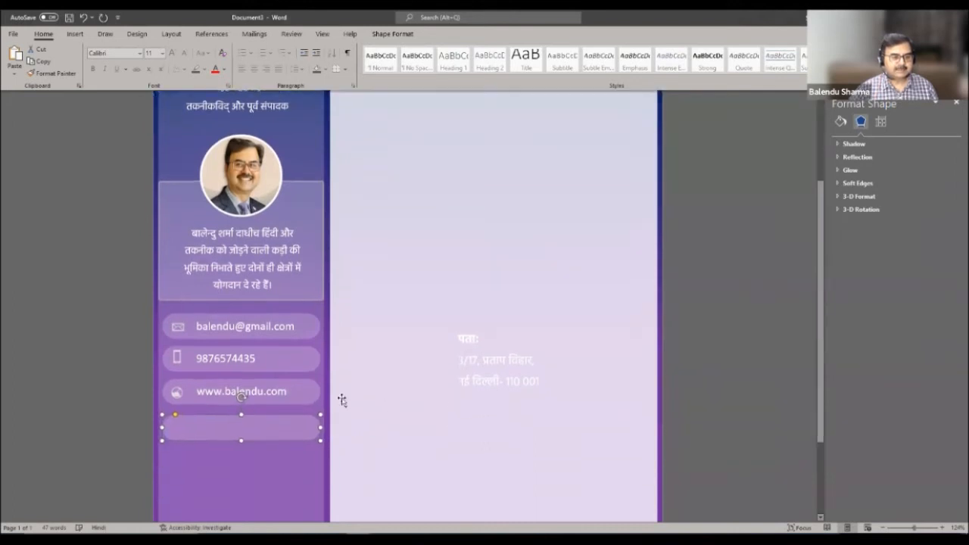
drag(242, 362, 241, 436)
click(330, 333)
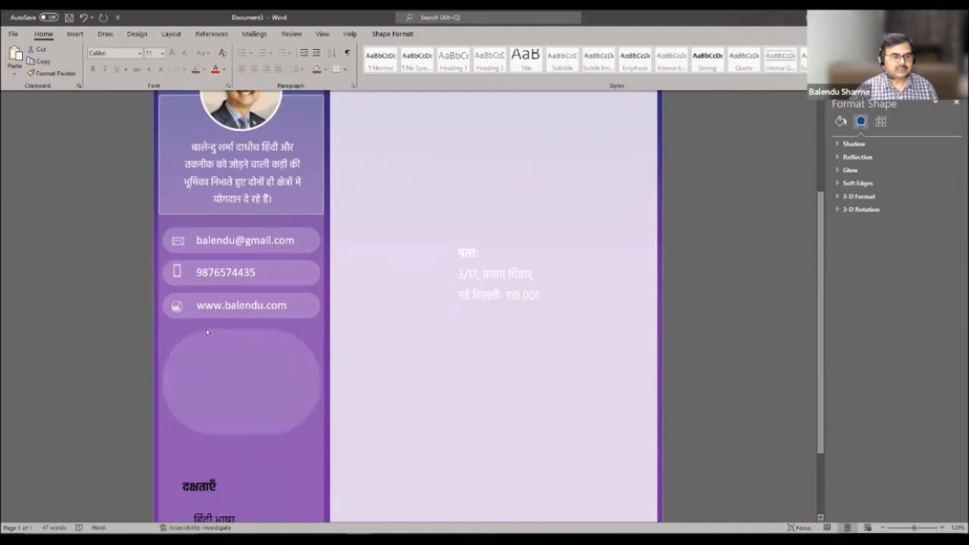
- Place the address text inside the rounded rectangle and shorten the rectangle to fit it
click(169, 330)
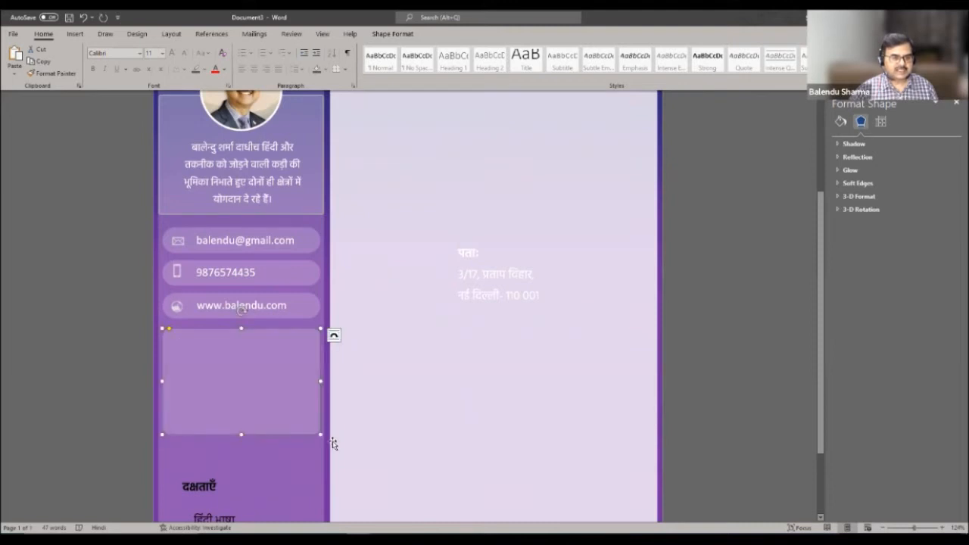
click(482, 372)
click(493, 254)
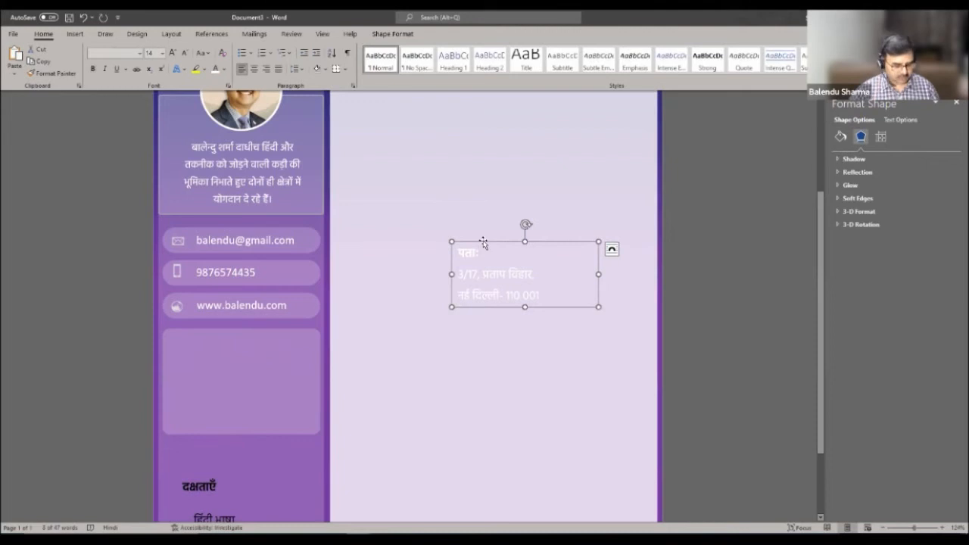
scroll(210, 501, up, 3)
scroll(244, 462, down, 3)
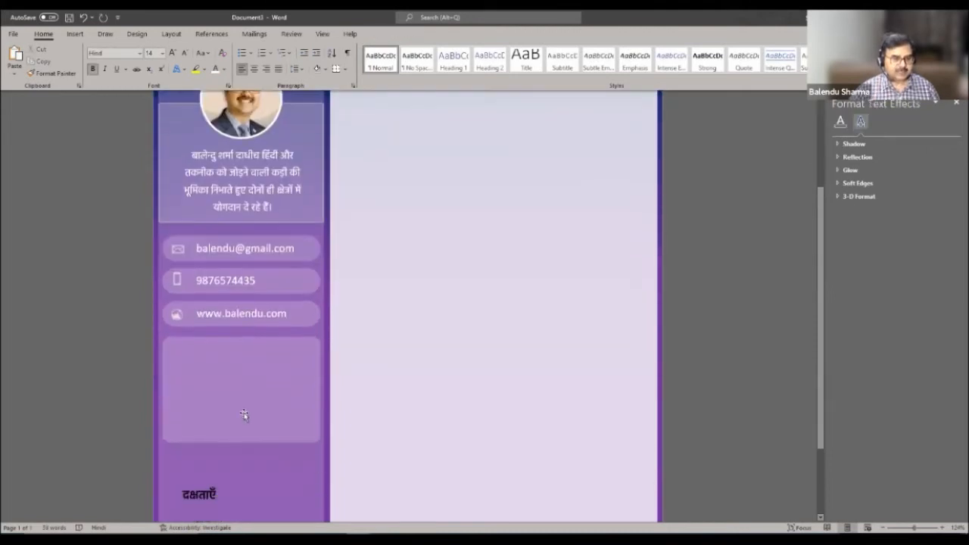
click(244, 417)
click(238, 406)
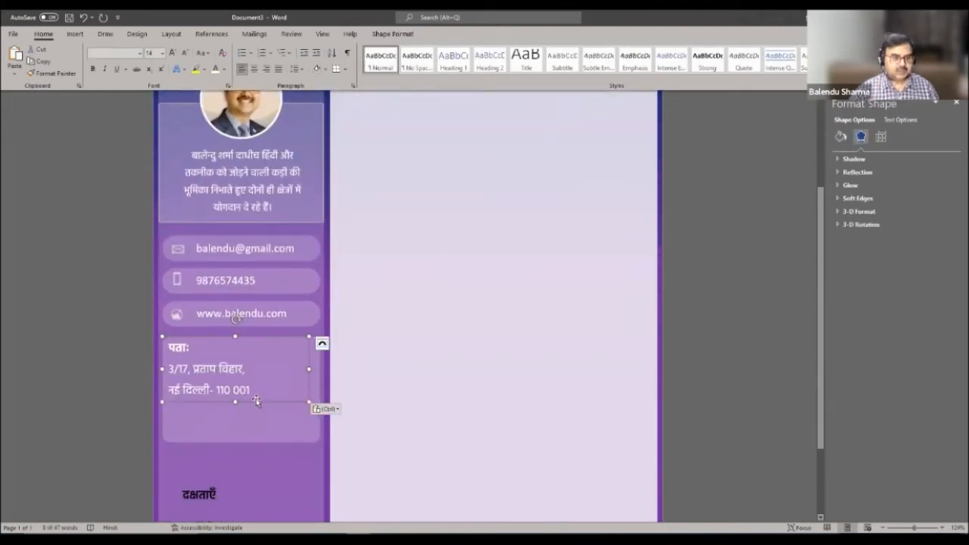
drag(260, 403, 268, 406)
click(250, 444)
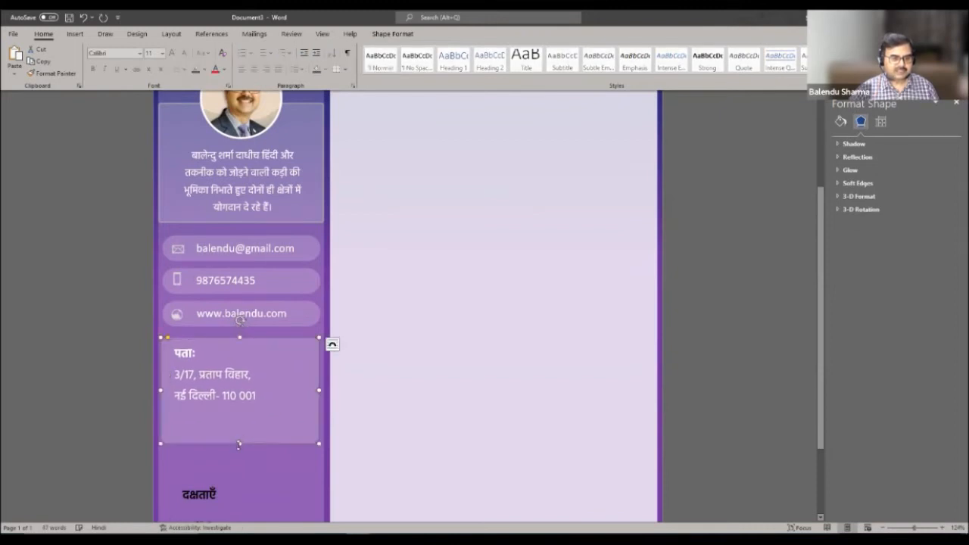
drag(240, 443, 245, 414)
click(269, 451)
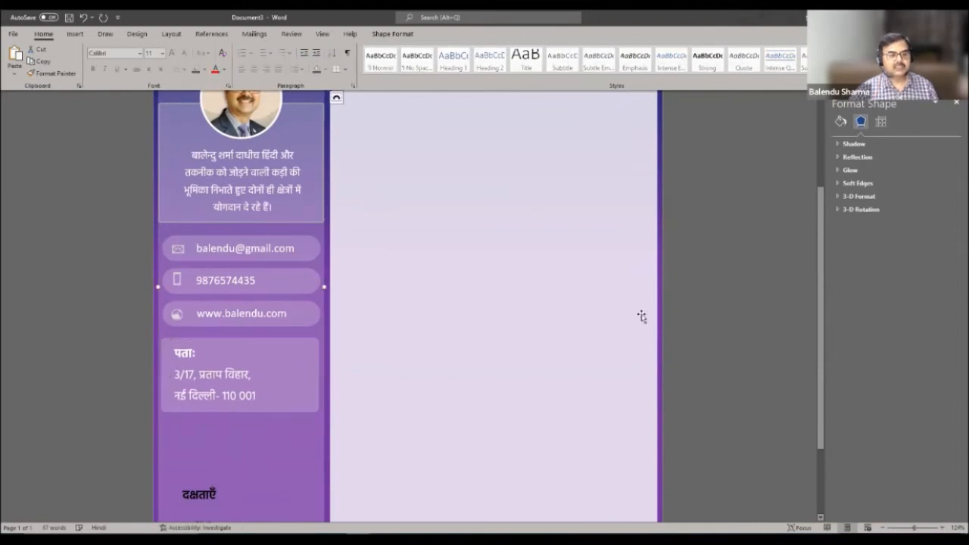
scroll(447, 364, down, 3)
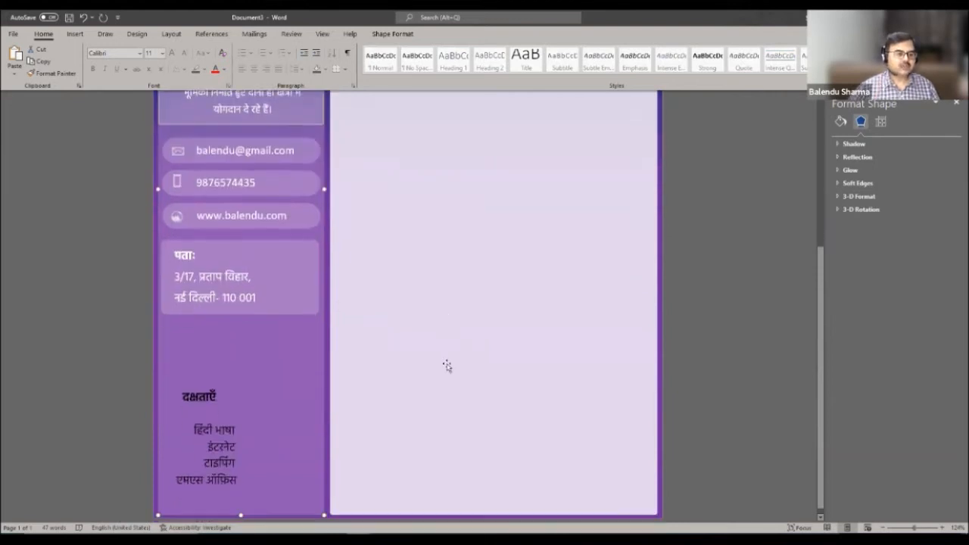
- Drag the दक्षताएँ heading up and left, then open the Insert Shapes gallery
click(201, 399)
drag(202, 398, 208, 360)
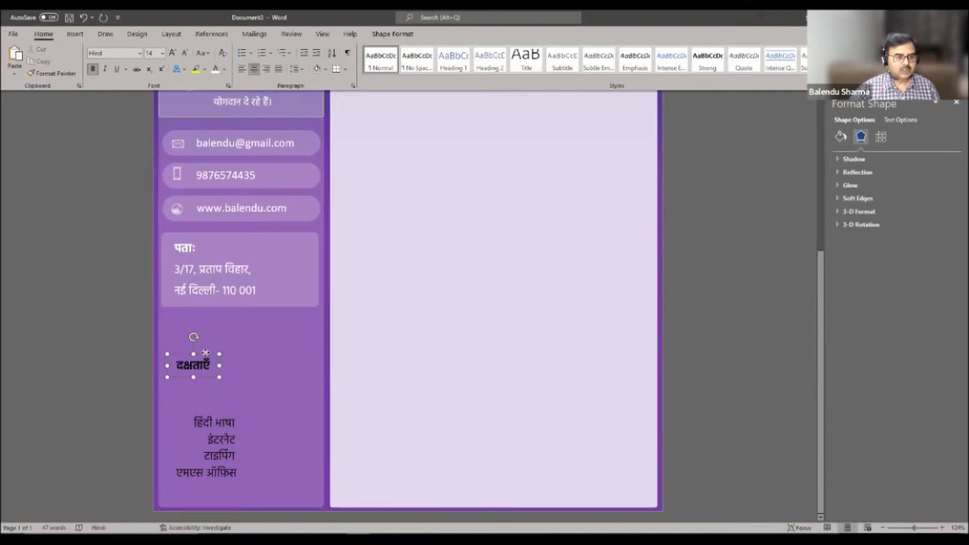
click(227, 433)
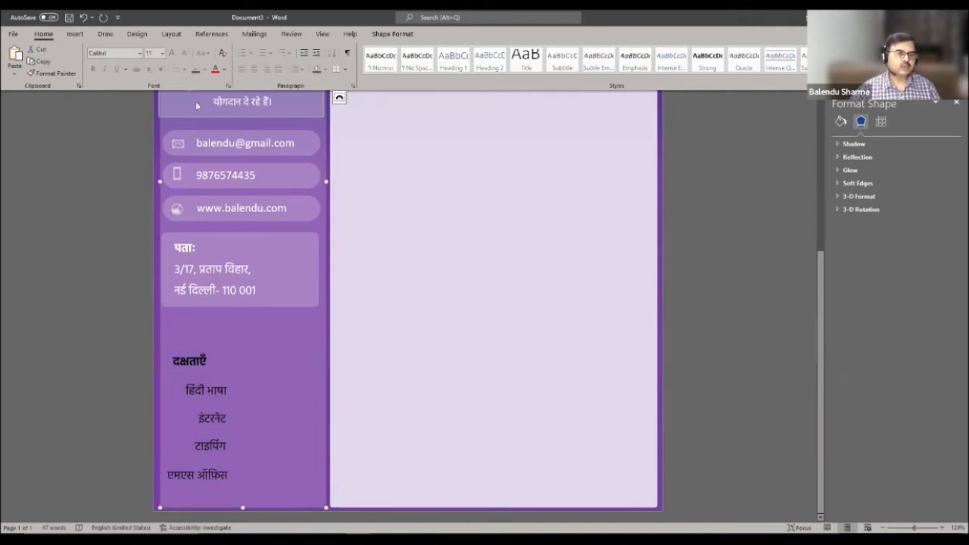
click(75, 34)
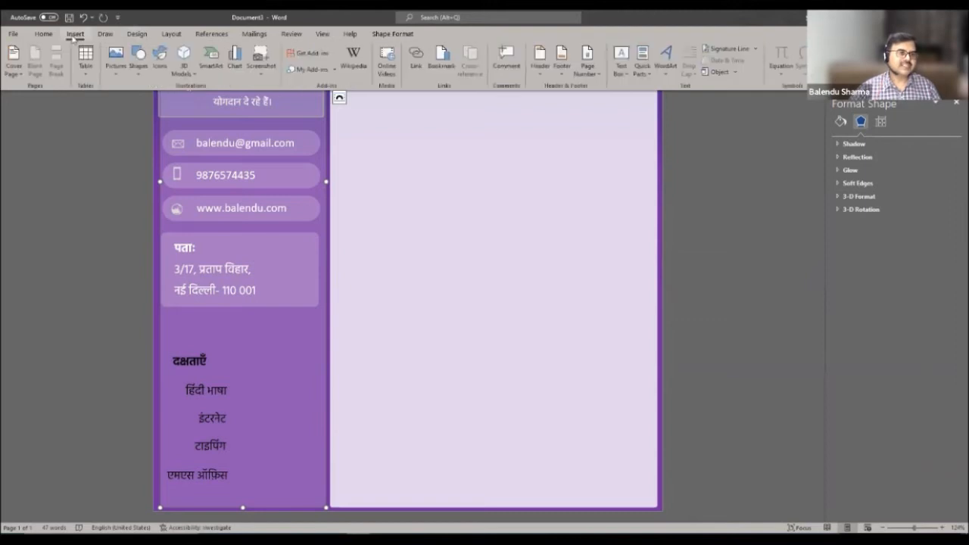
click(138, 61)
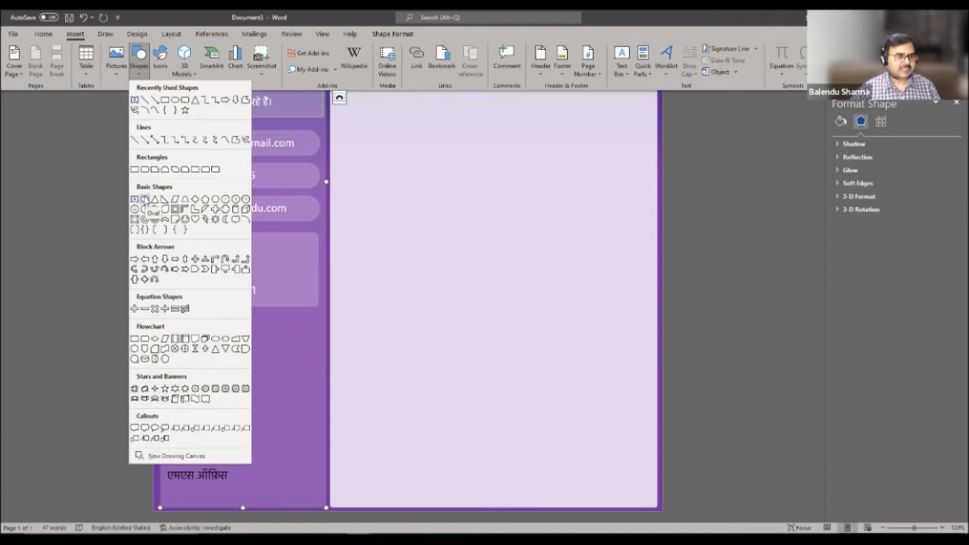
- Draw a small oval beside हिंदी भाषा and duplicate it into a row of ovals
click(144, 198)
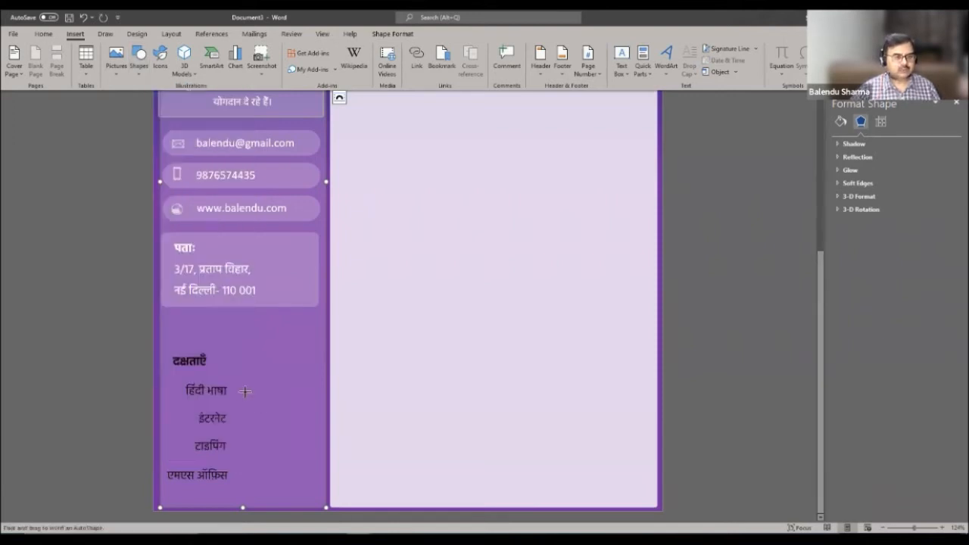
drag(234, 386, 249, 399)
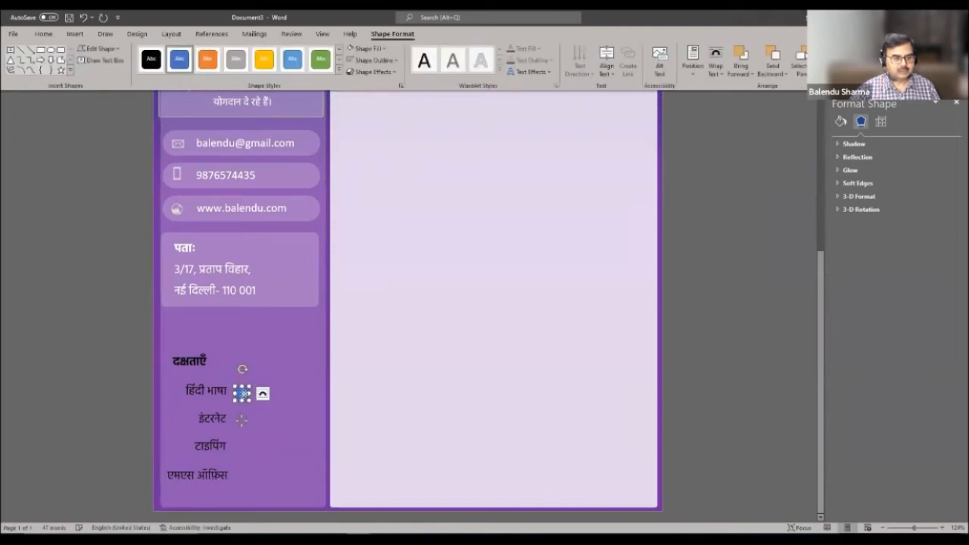
drag(244, 393, 244, 392)
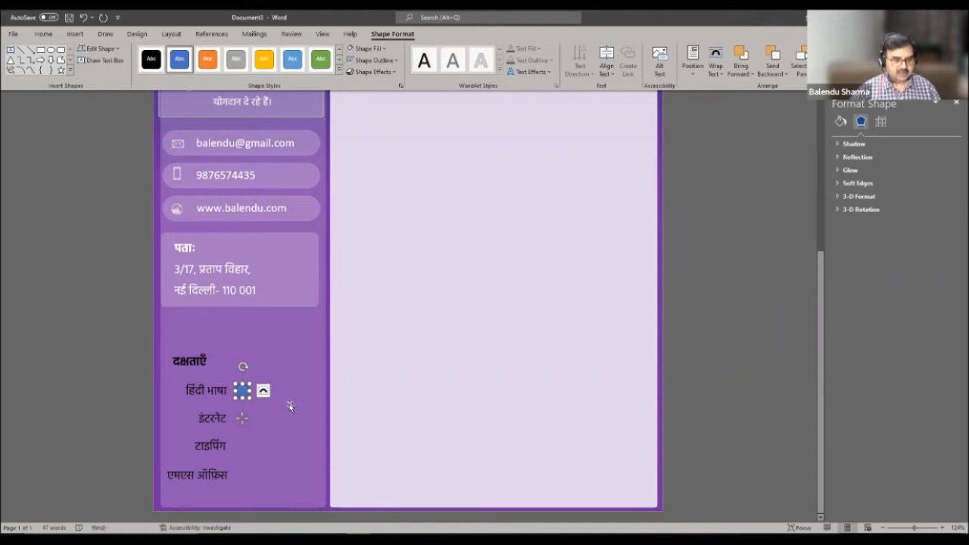
drag(243, 394, 254, 393)
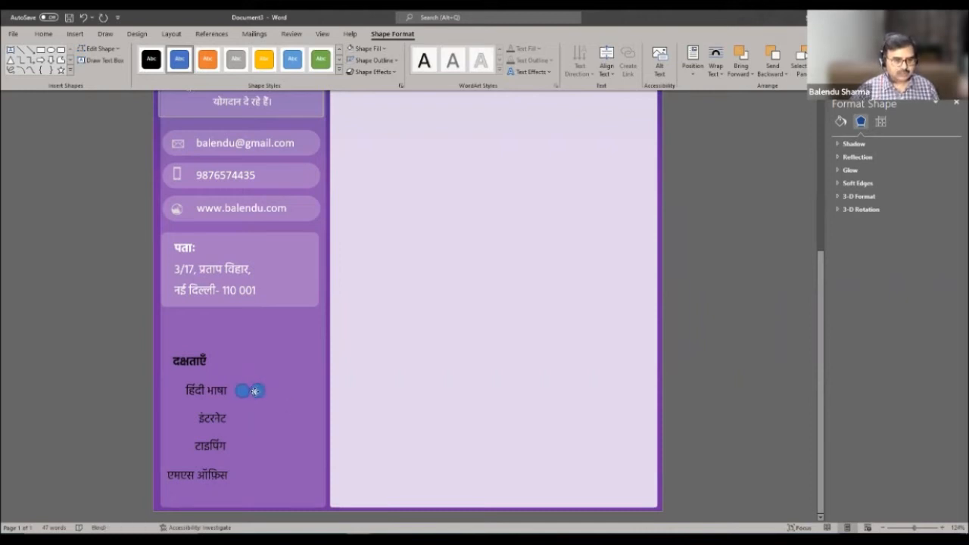
drag(255, 391, 304, 390)
- Give all five ovals a white fill and a white outline
click(242, 391)
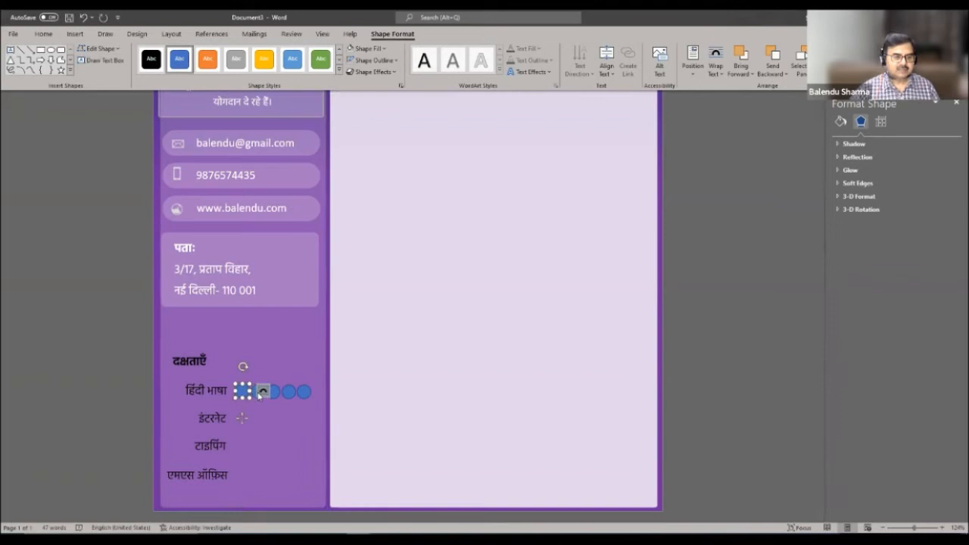
shift+click(299, 392)
shift+click(288, 391)
shift+click(273, 391)
shift+click(258, 392)
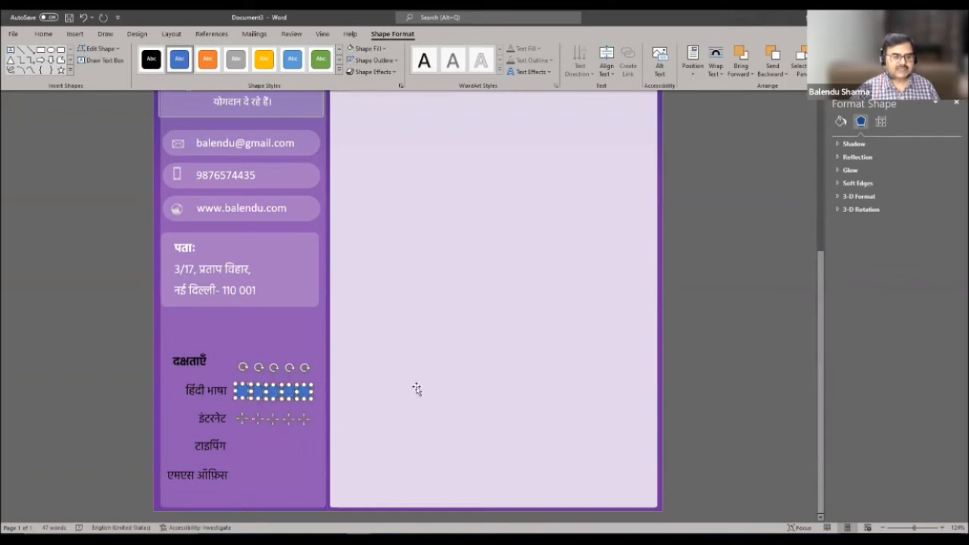
click(383, 49)
click(352, 74)
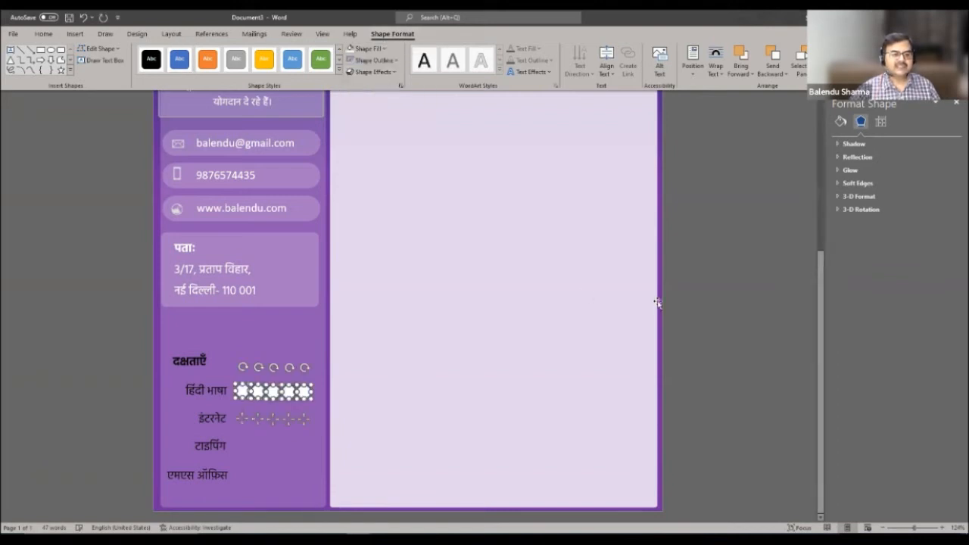
click(390, 61)
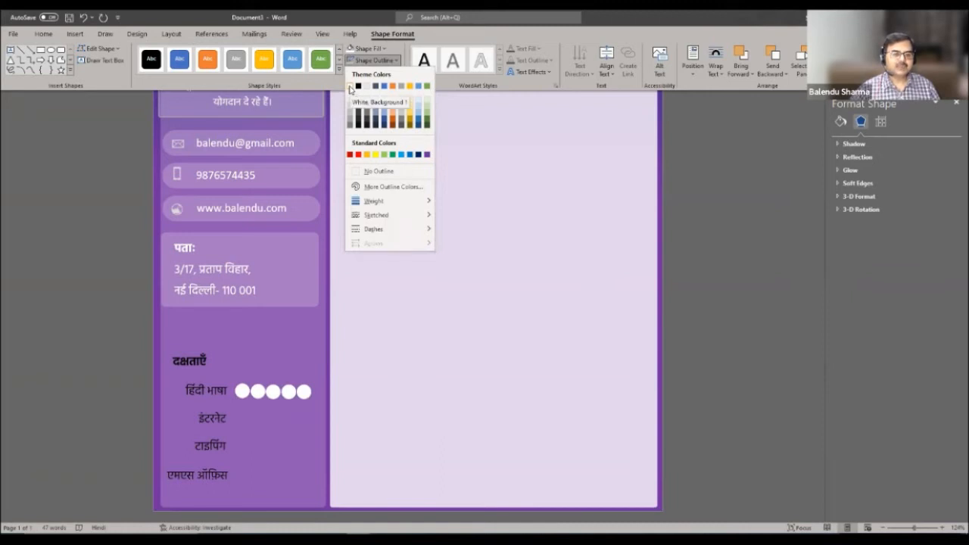
click(349, 88)
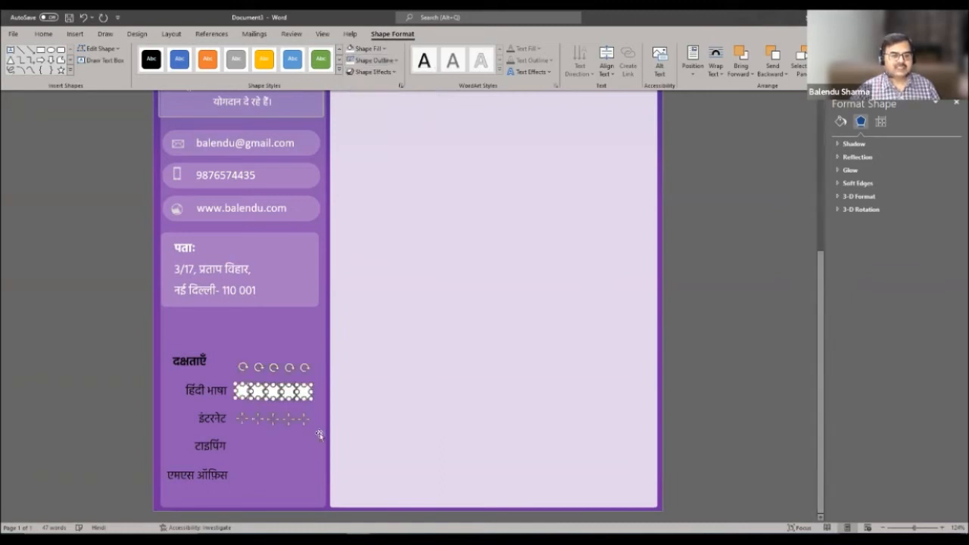
click(324, 452)
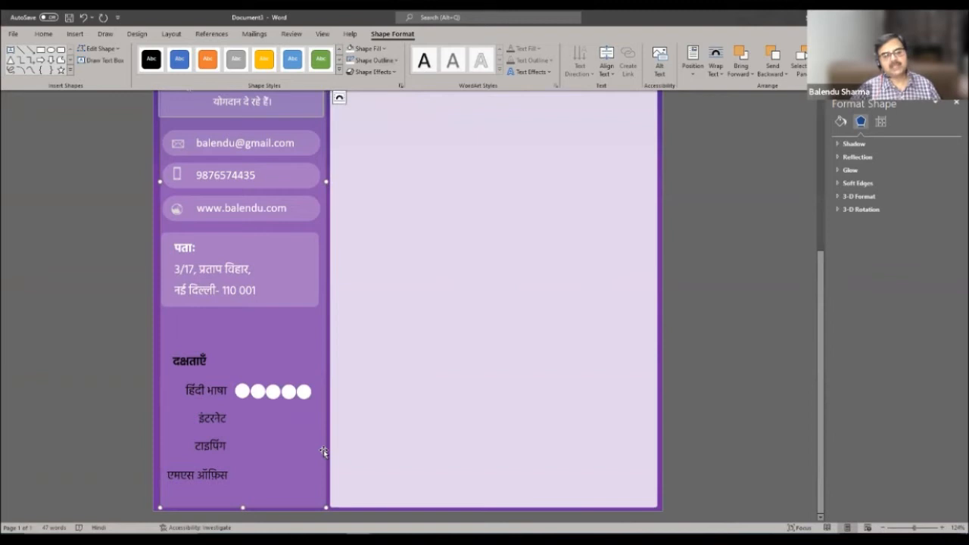
- Reposition the fifth circle so the five circles sit evenly in one row
click(305, 391)
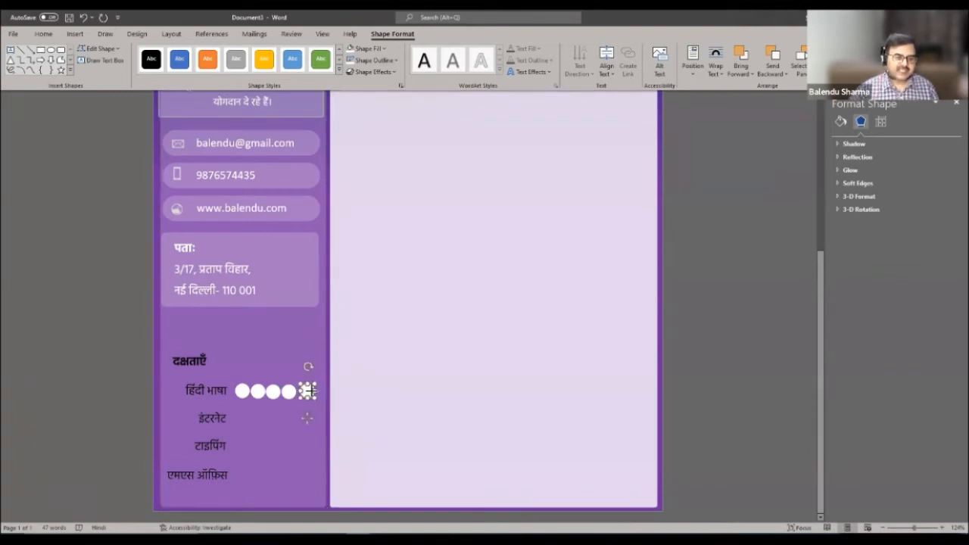
drag(309, 391, 260, 391)
click(320, 401)
click(311, 390)
click(293, 391)
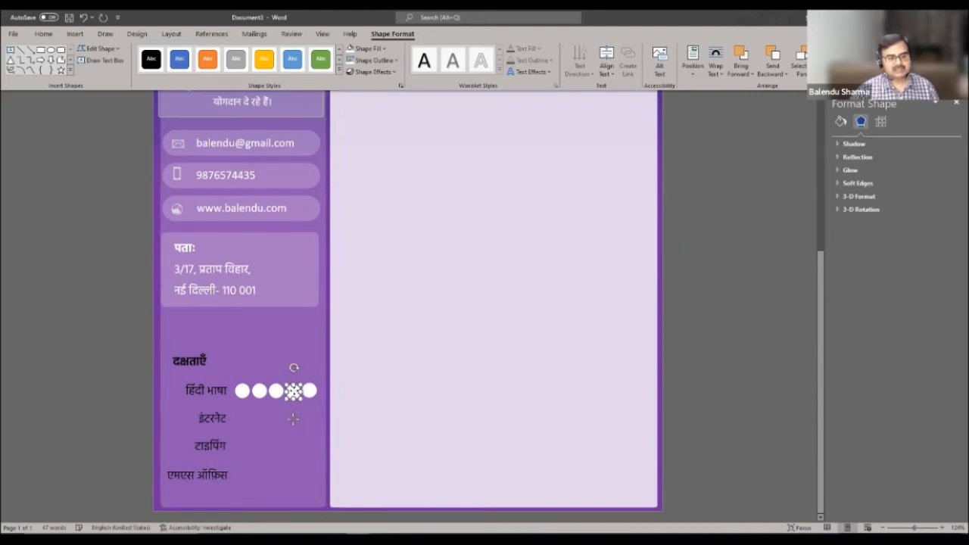
click(315, 430)
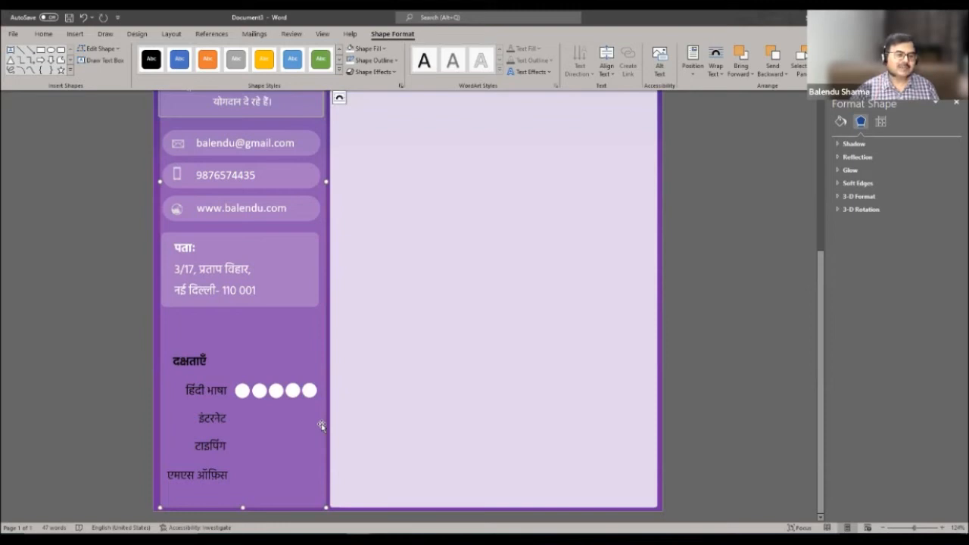
click(244, 389)
- Copy the five-circle row beside इंटरनेट, टाइपिंग and एमएस ऑफिस
shift+click(260, 391)
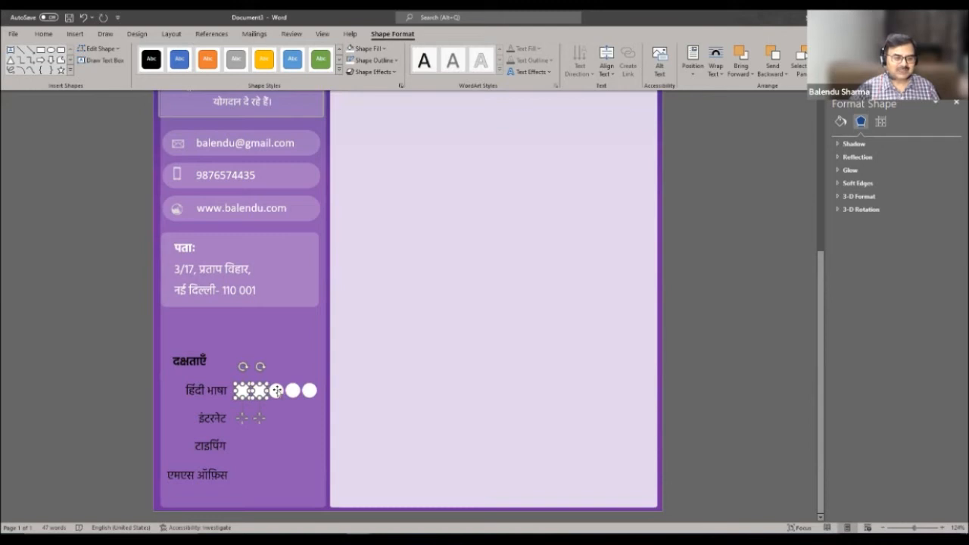
shift+click(277, 391)
shift+click(293, 390)
shift+click(309, 390)
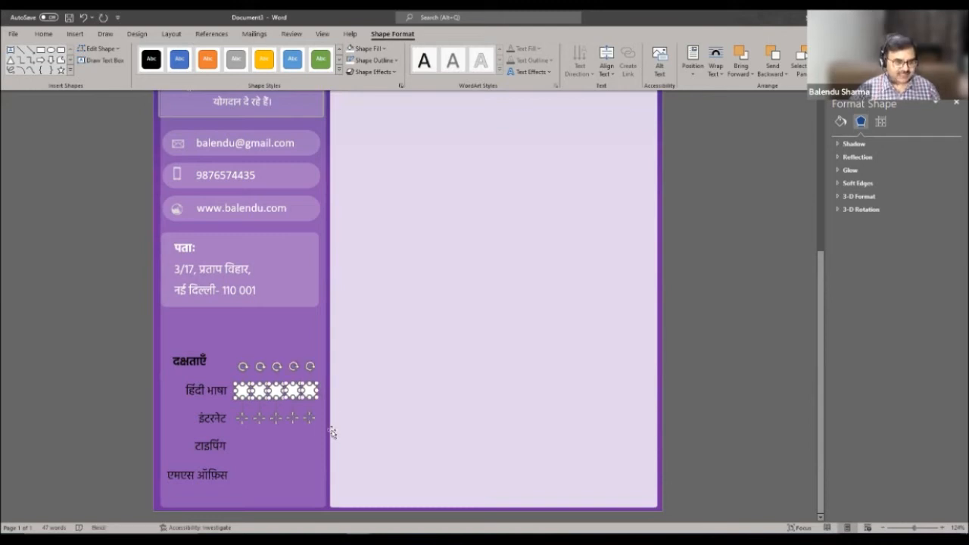
drag(246, 409, 242, 417)
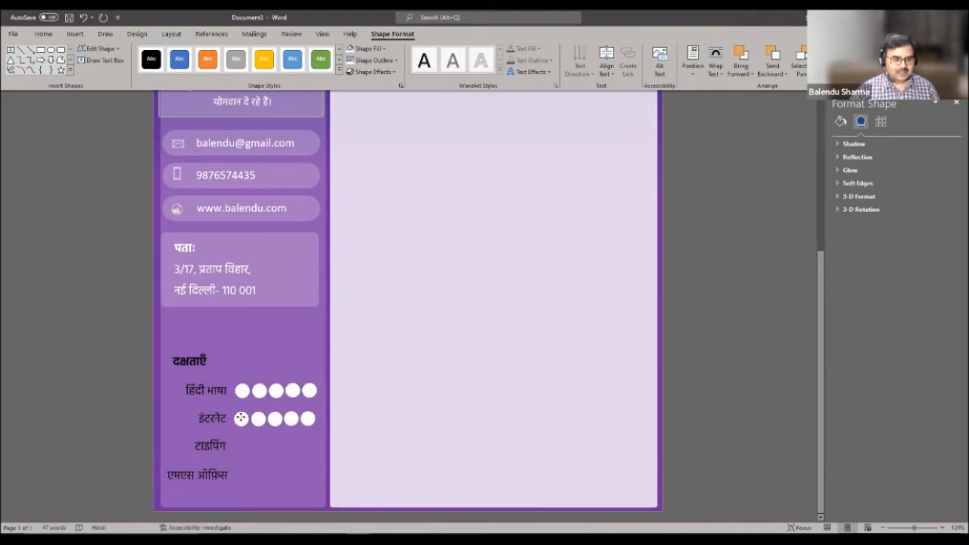
drag(241, 418, 241, 447)
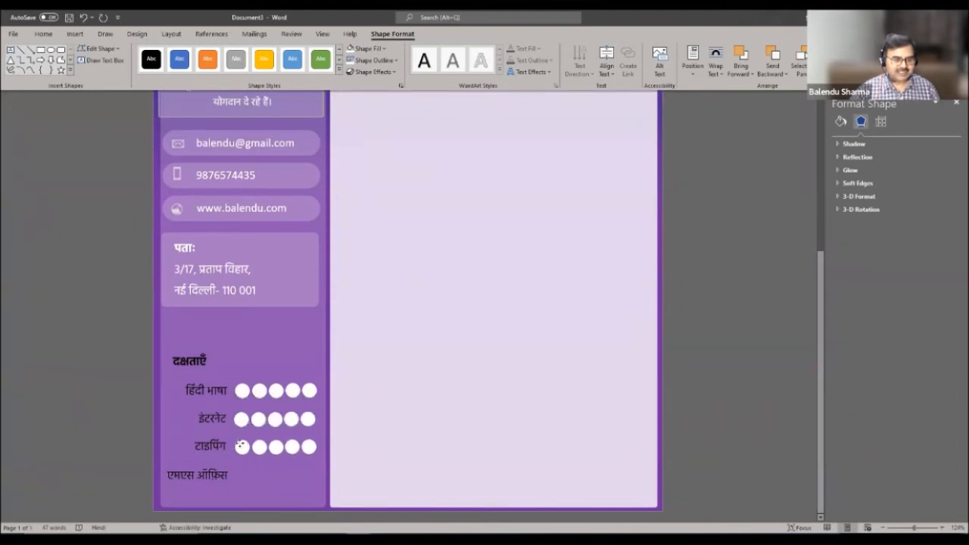
drag(242, 446, 242, 475)
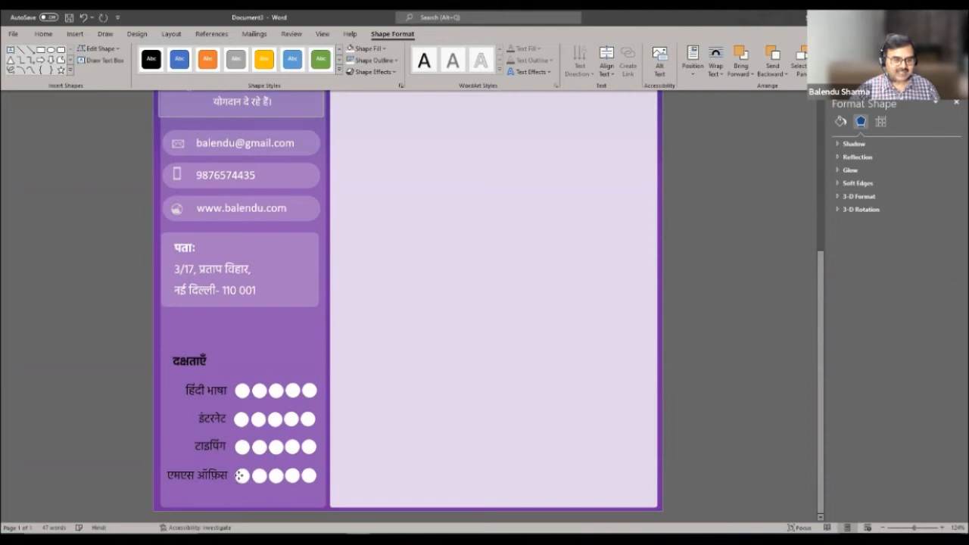
click(388, 419)
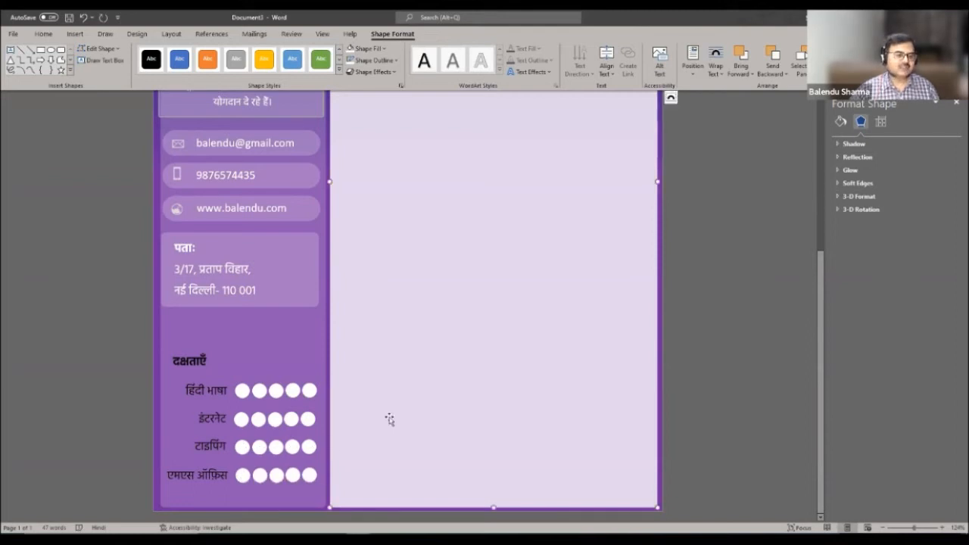
- Set the font colour of the four skill labels to white
click(198, 397)
shift+click(212, 418)
shift+click(208, 446)
shift+click(205, 468)
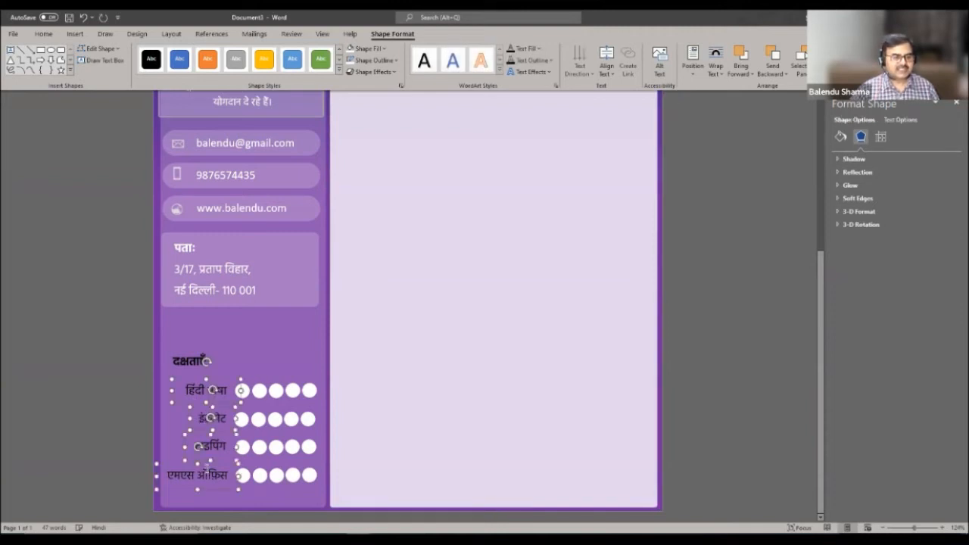
click(44, 34)
click(216, 70)
click(513, 262)
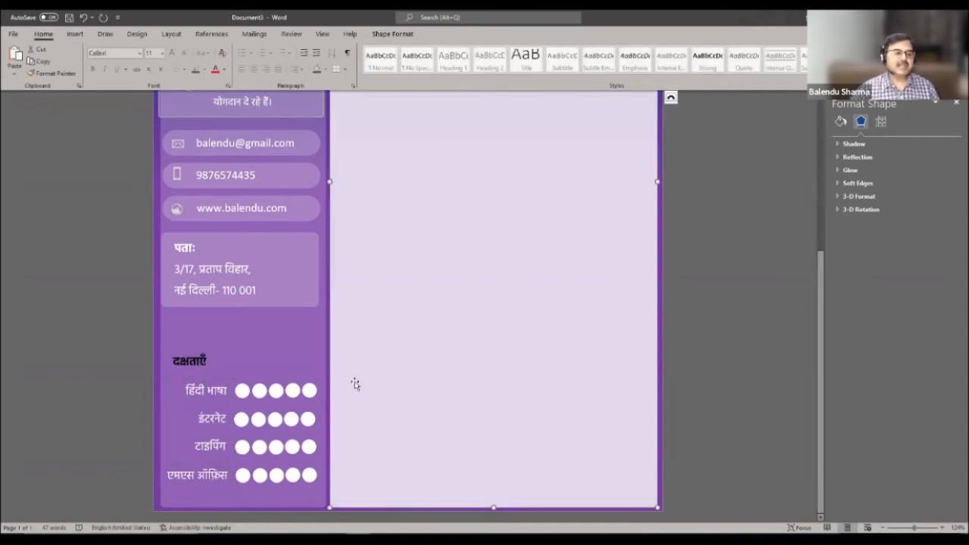
click(308, 420)
- Set the fifth इंटरनेट circle to No Fill
click(398, 34)
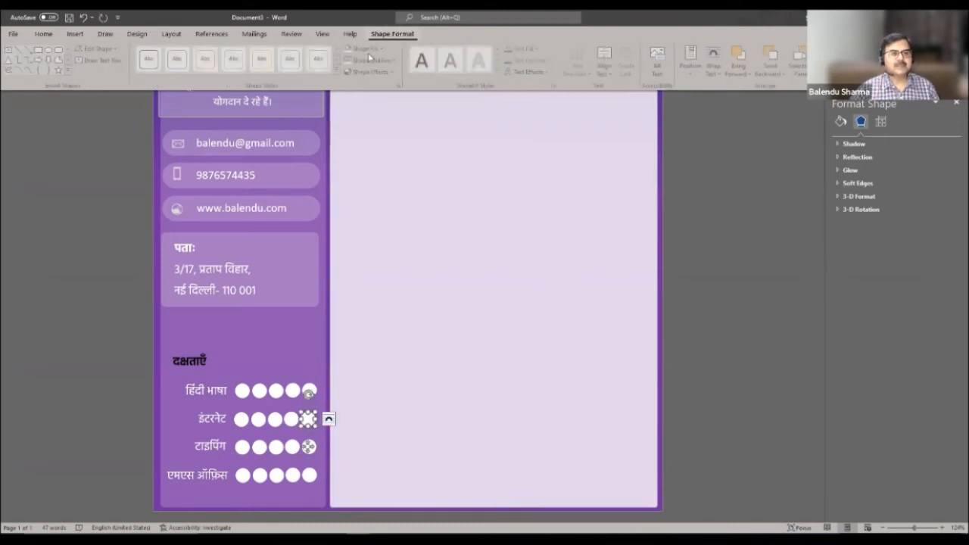
click(381, 51)
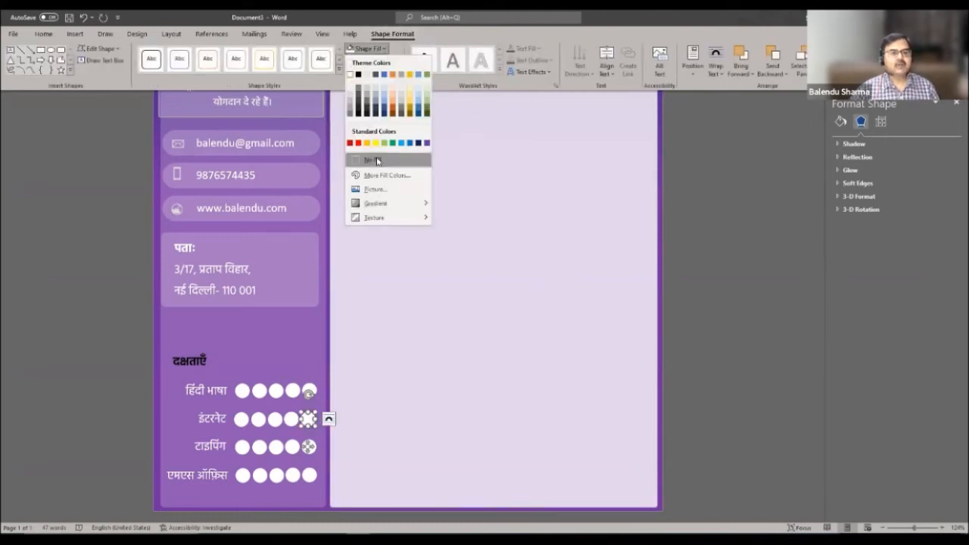
click(360, 161)
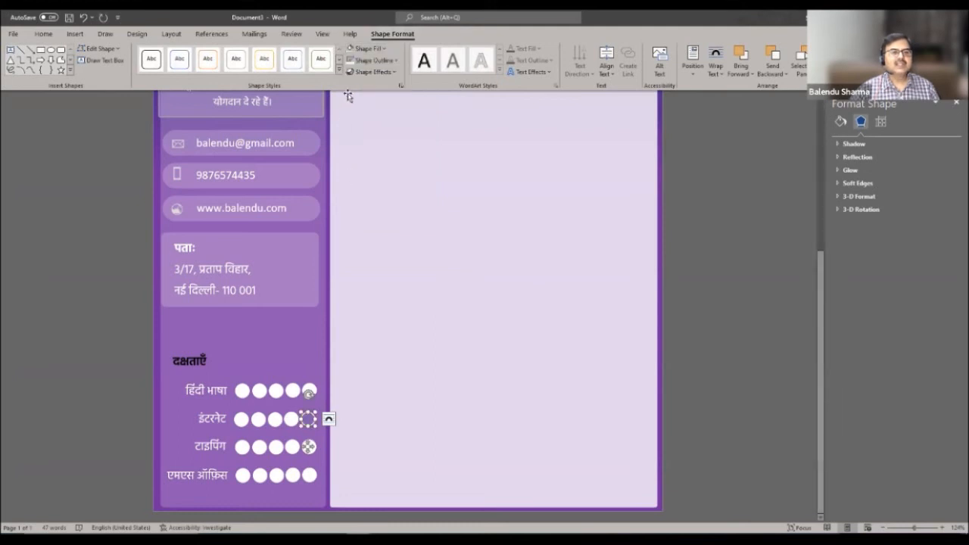
click(386, 284)
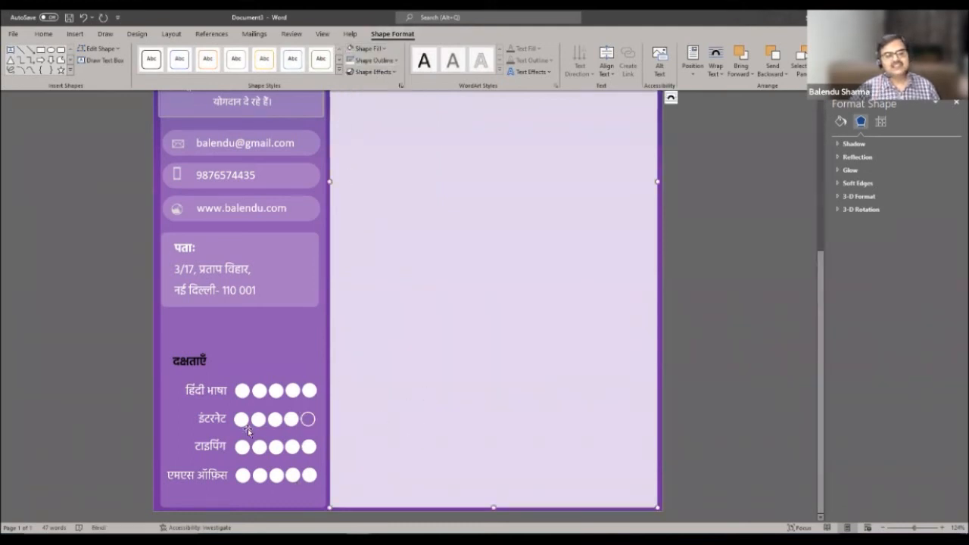
- Set the last two टाइपिंग circles to No Fill
click(291, 450)
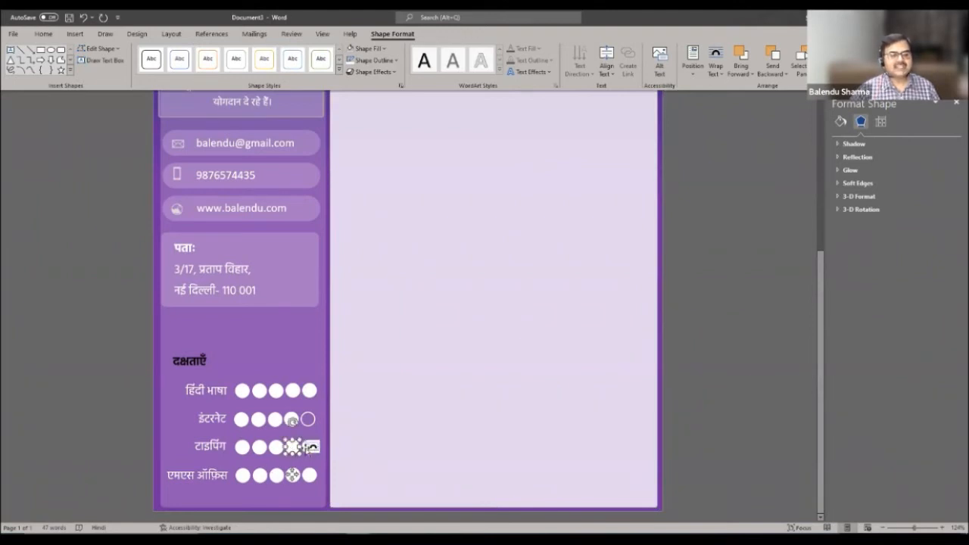
shift+click(309, 448)
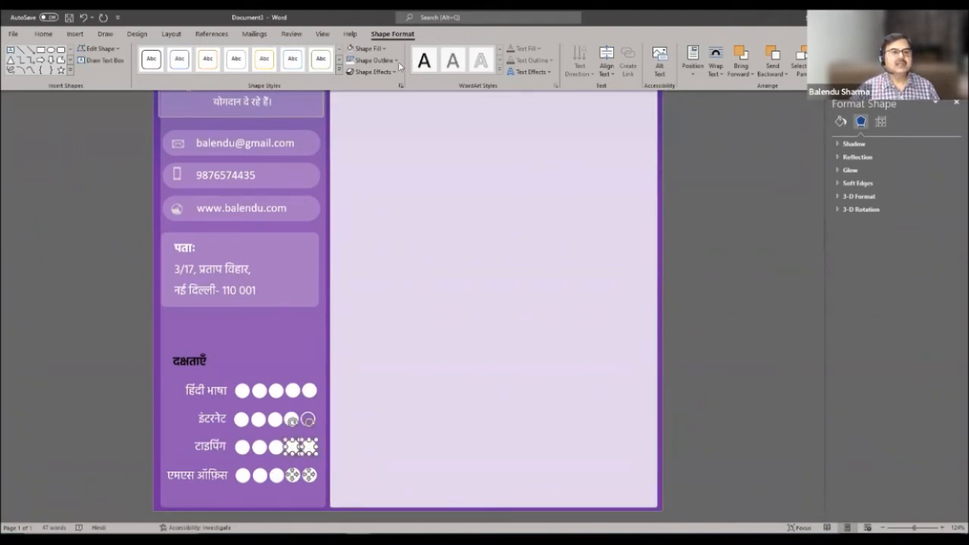
click(356, 48)
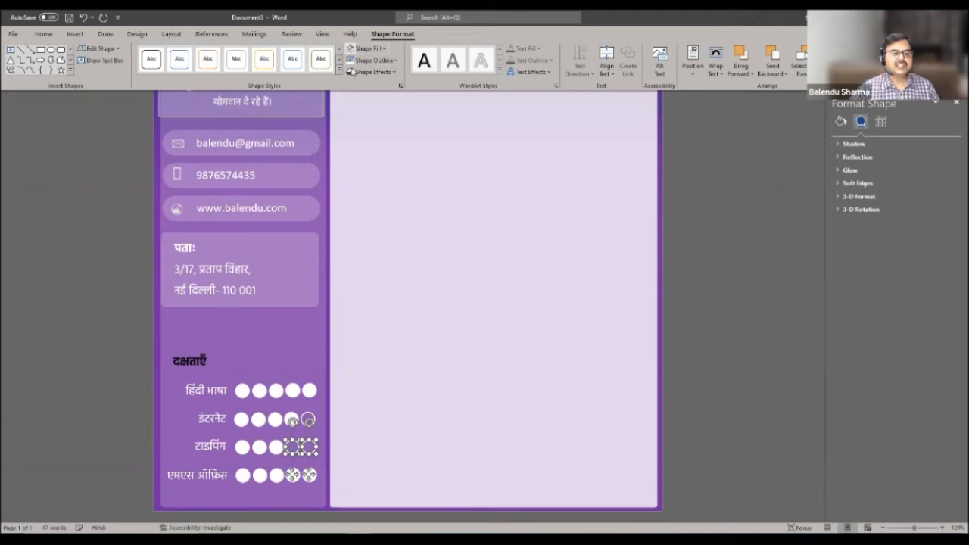
click(406, 263)
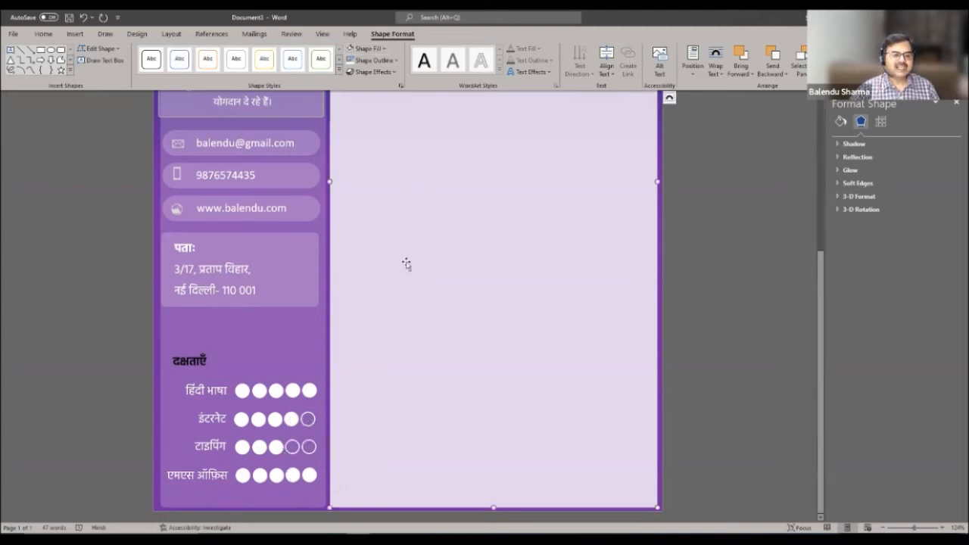
- Set the last three एमएस ऑफिस circles to No Fill
click(276, 475)
shift+click(292, 475)
shift+click(309, 475)
click(469, 220)
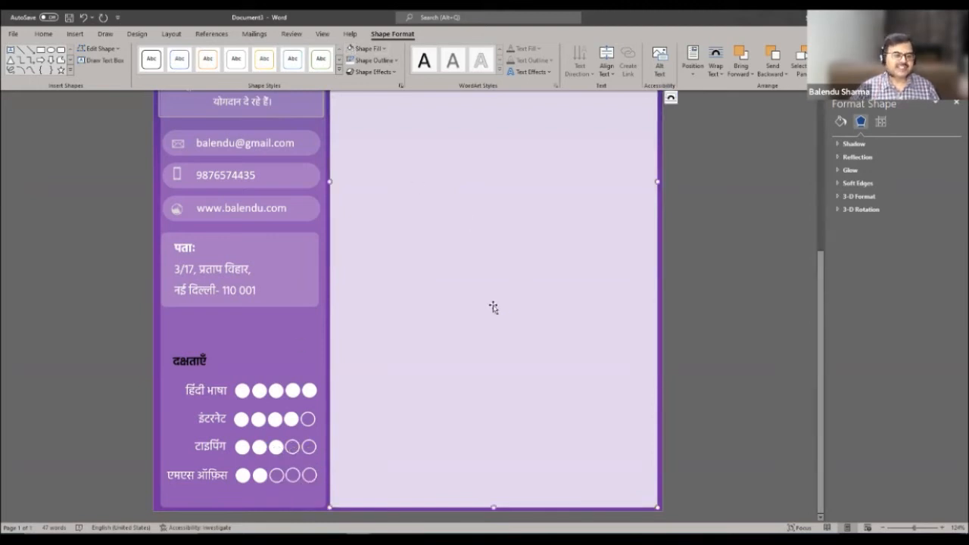
click(203, 360)
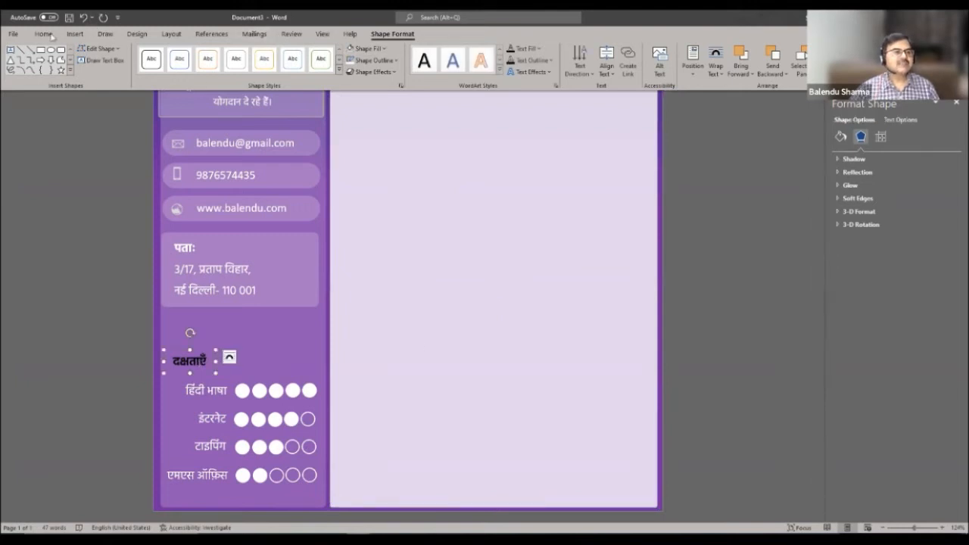
- Add a colon after the दक्षताएँ heading
click(49, 34)
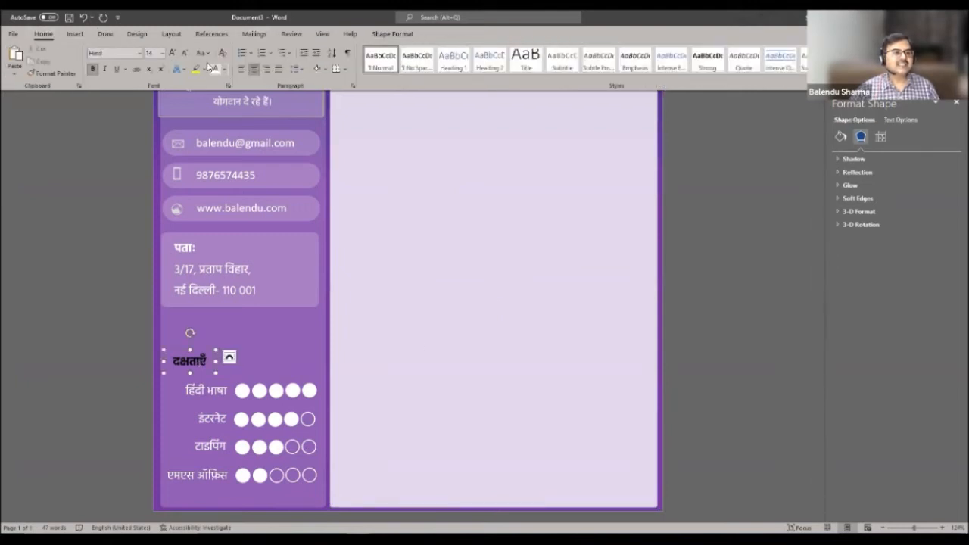
click(501, 336)
click(200, 363)
drag(172, 361, 212, 361)
click(422, 272)
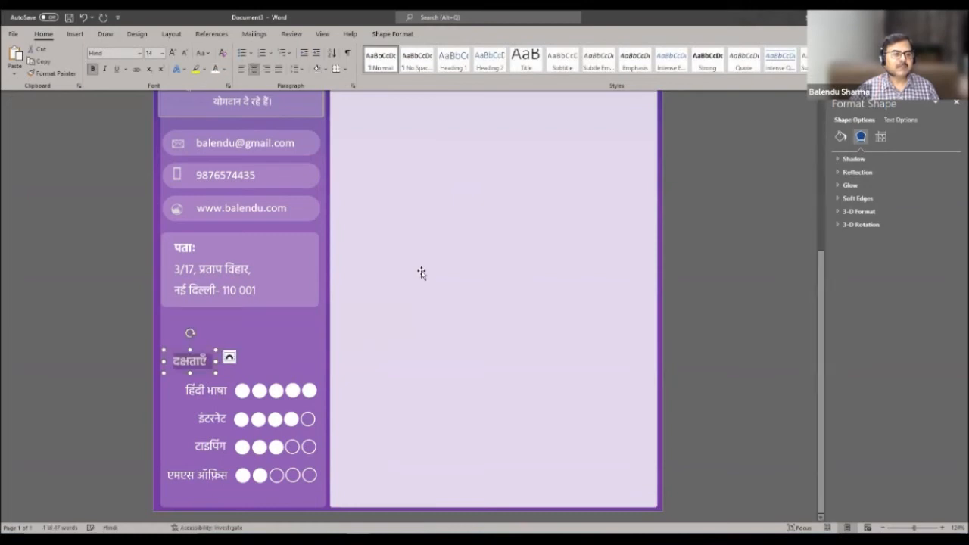
click(209, 360)
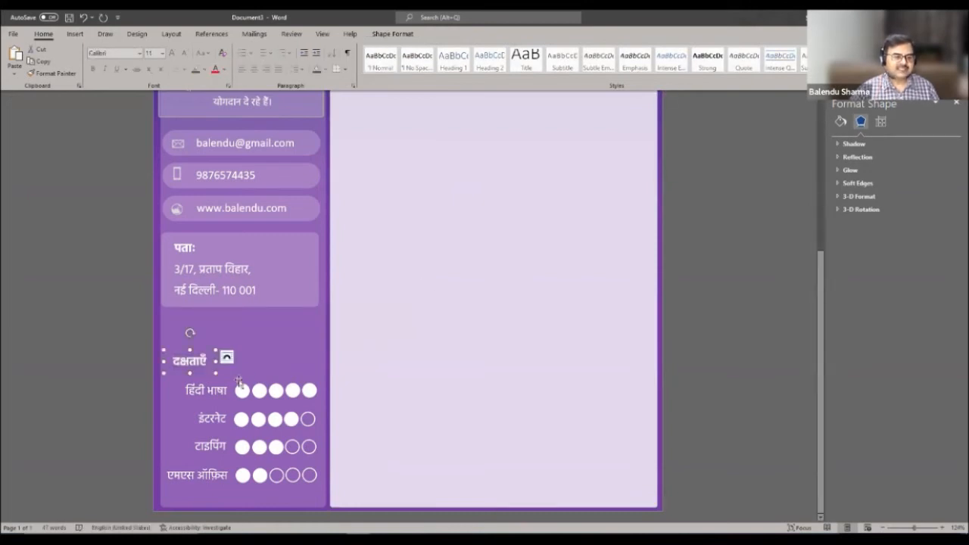
text(:)
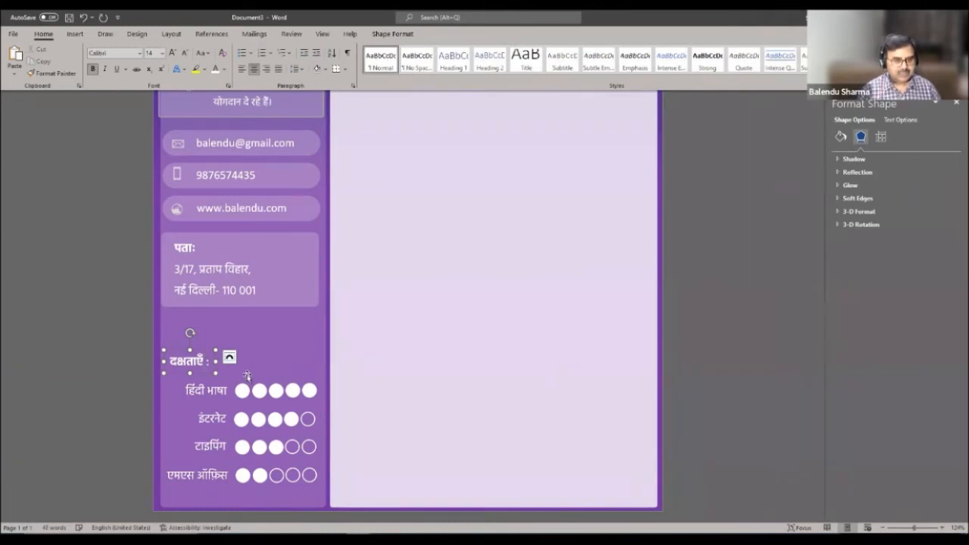
click(402, 342)
- Nudge the rectangle behind the address text slightly left
scroll(498, 315, up, 5)
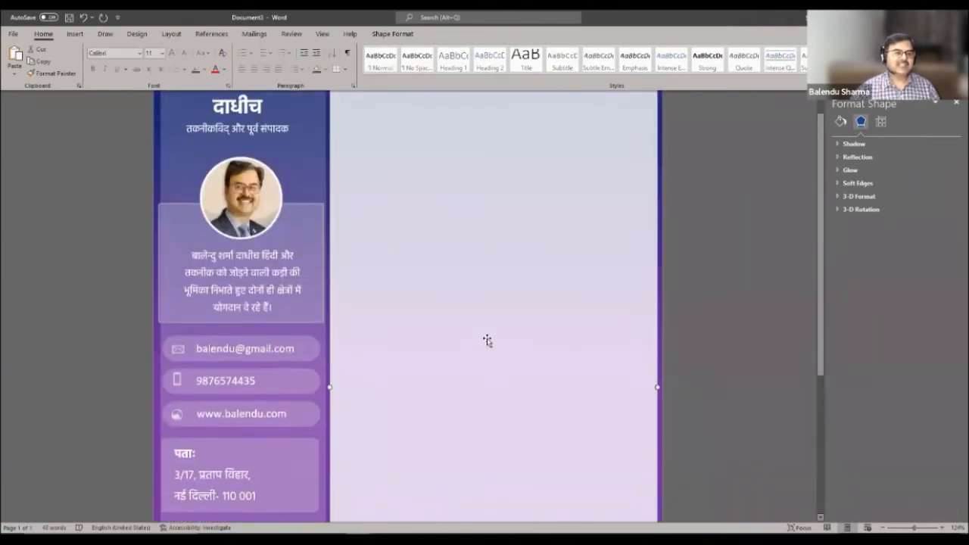
scroll(525, 305, down, 5)
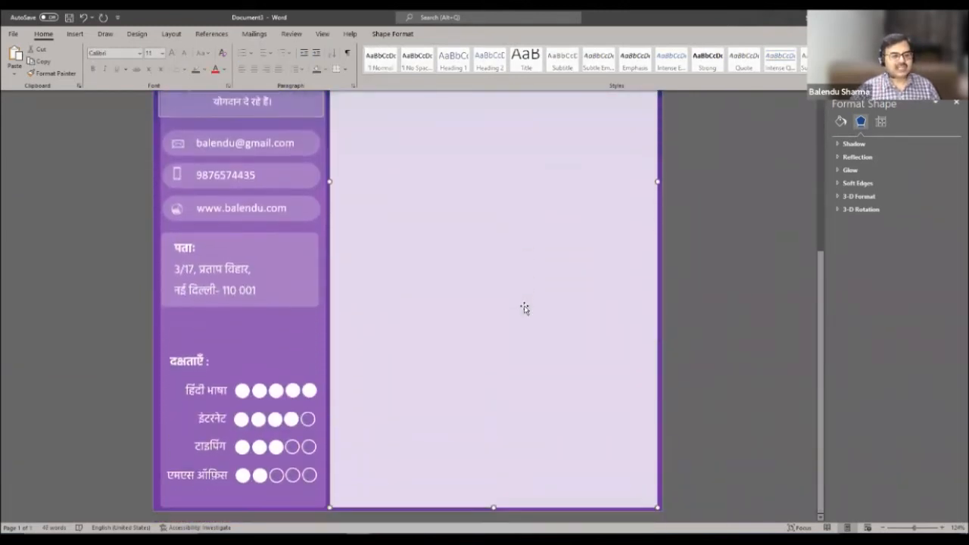
scroll(524, 308, up, 3)
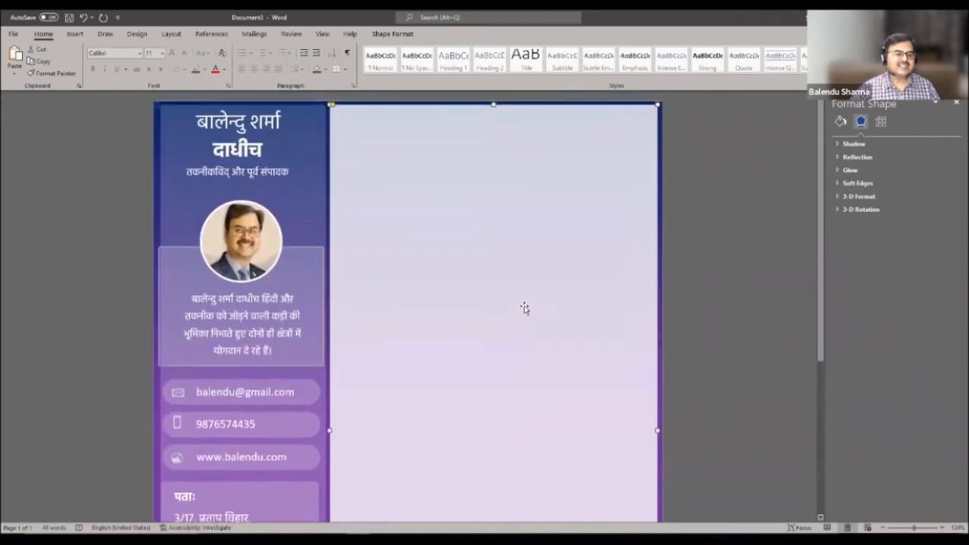
scroll(522, 312, down, 2)
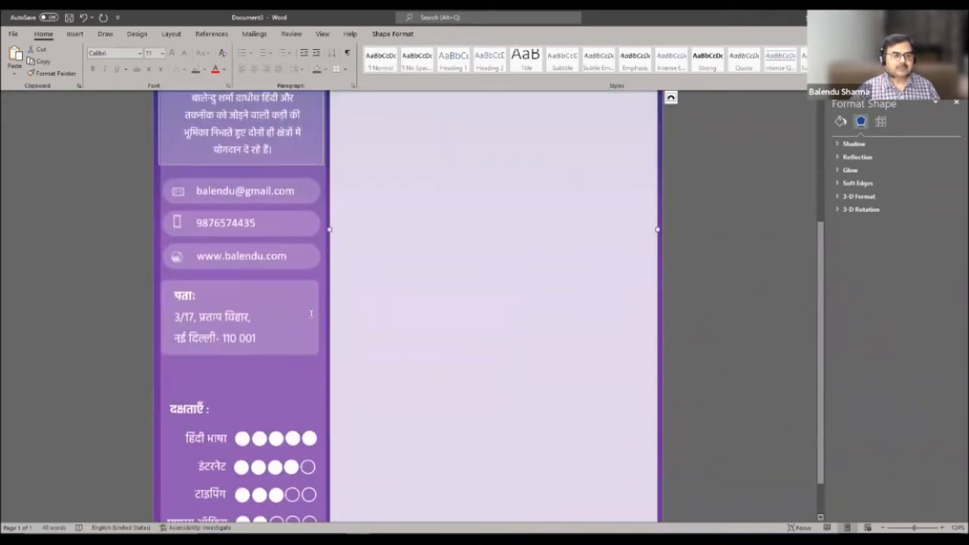
click(317, 296)
click(321, 296)
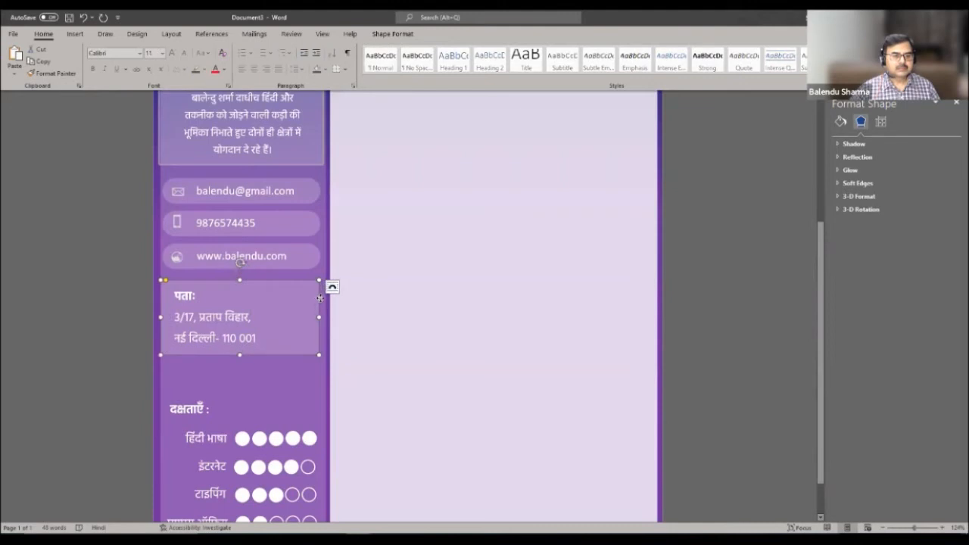
drag(322, 298, 320, 298)
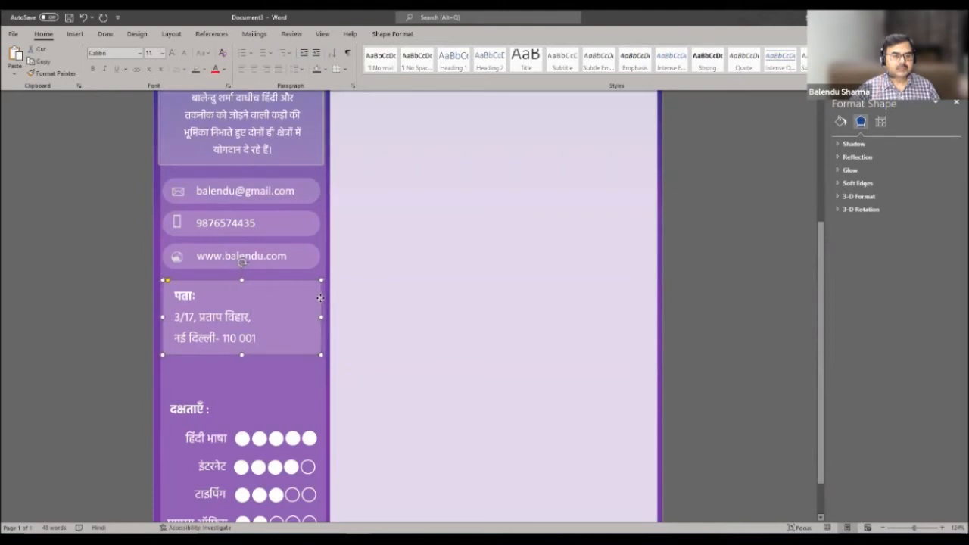
- Check the address panel's alignment against the website, phone and email boxes
click(318, 255)
click(314, 215)
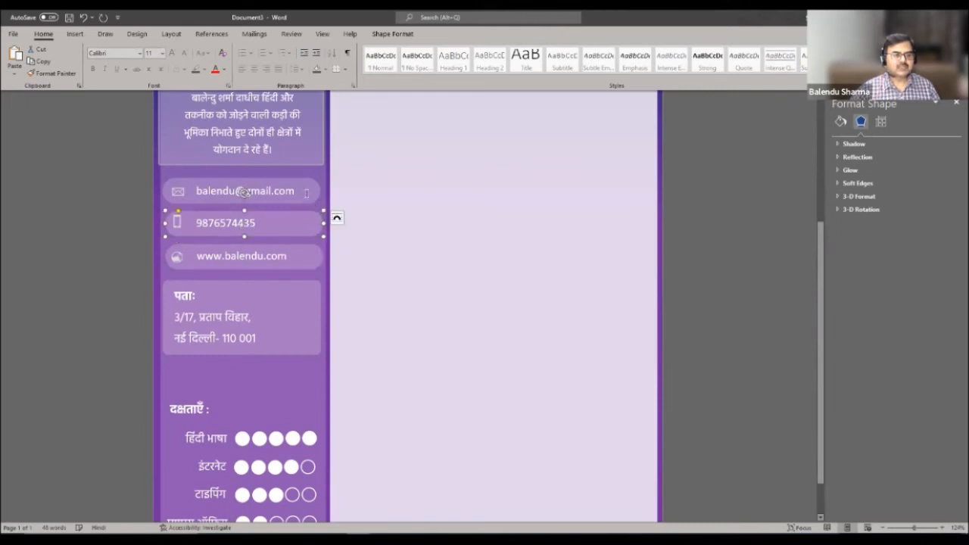
click(316, 191)
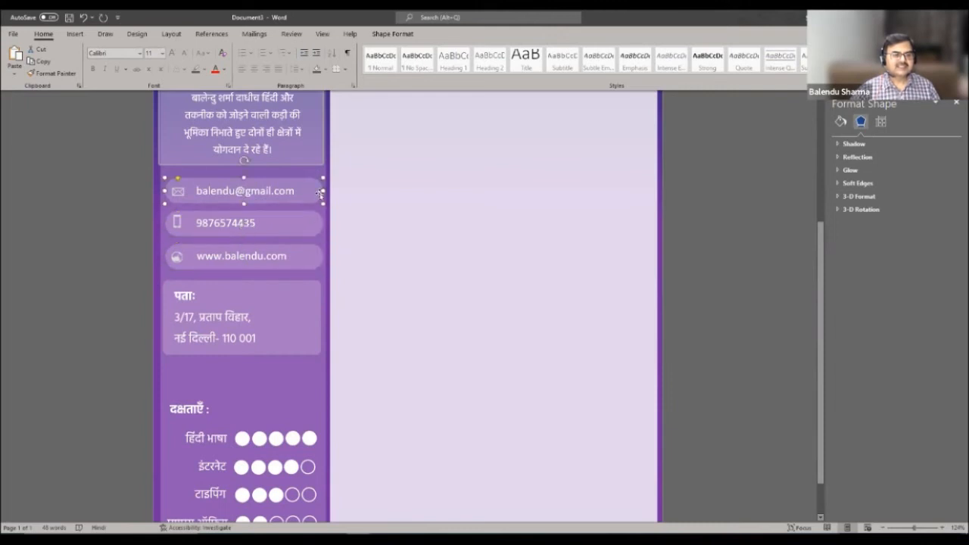
click(442, 240)
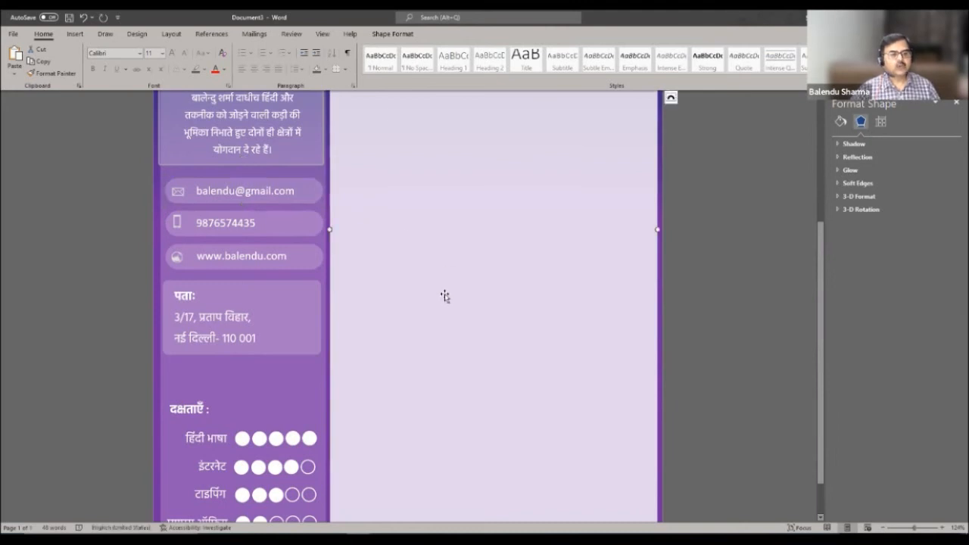
scroll(445, 296, down, 1)
scroll(444, 299, up, 5)
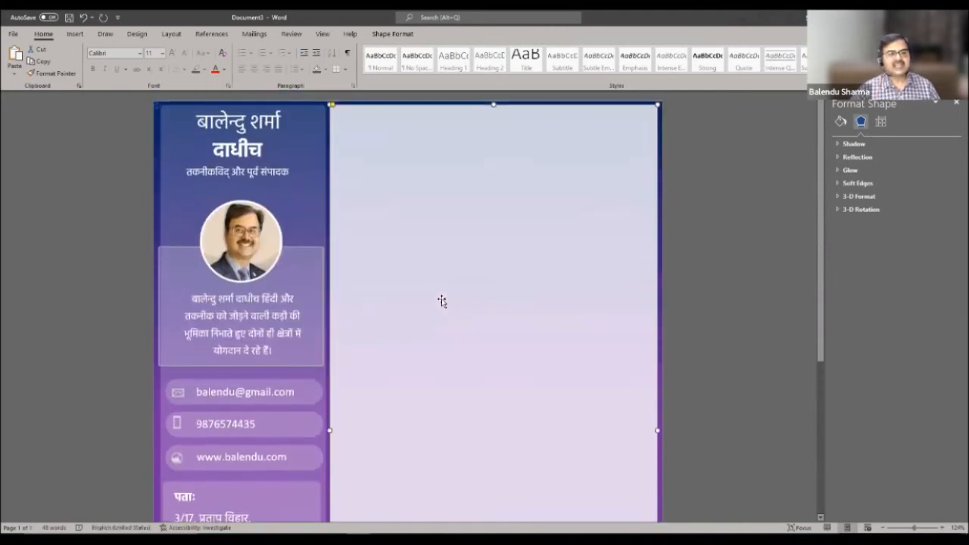
click(535, 190)
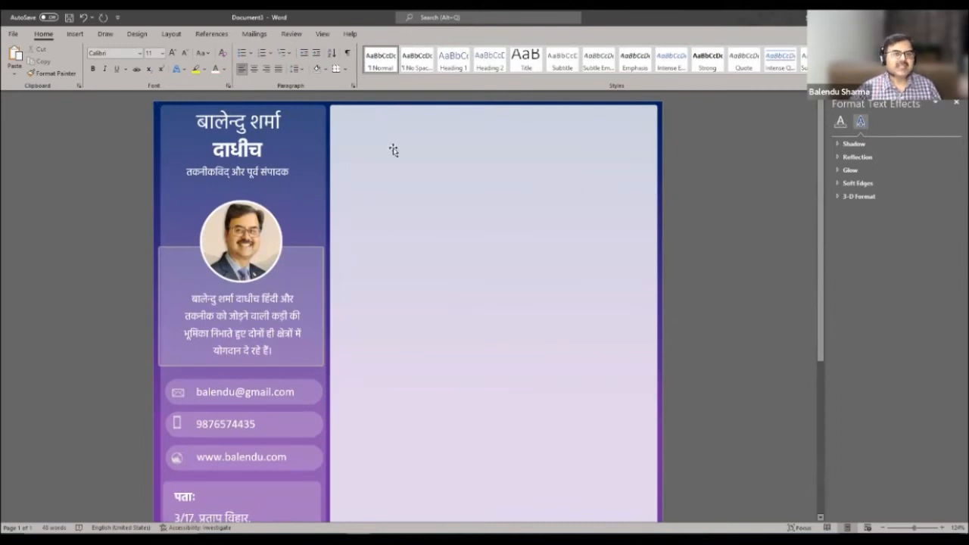
- Draw a wide rounded-rectangle bar at the top of the right panel with purple fill and no outline
click(75, 34)
click(144, 76)
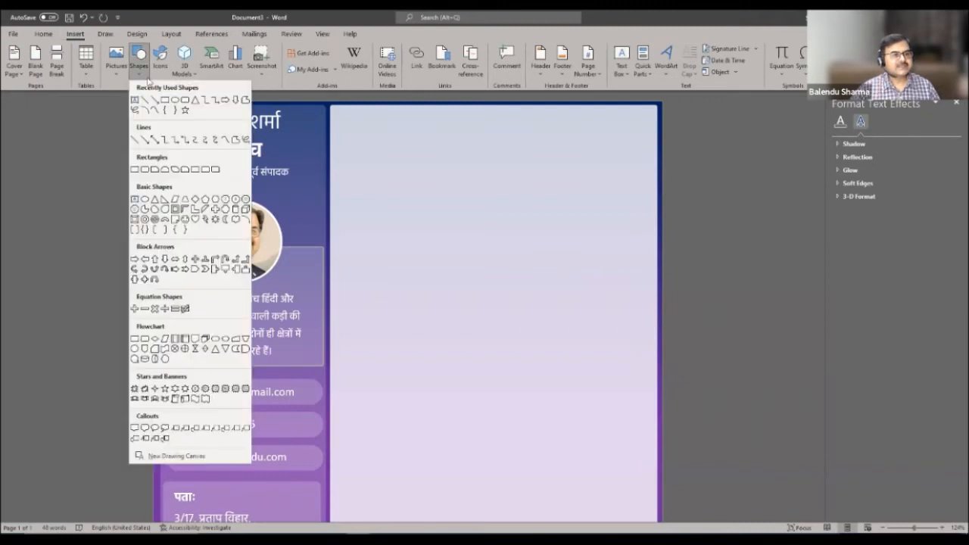
click(186, 102)
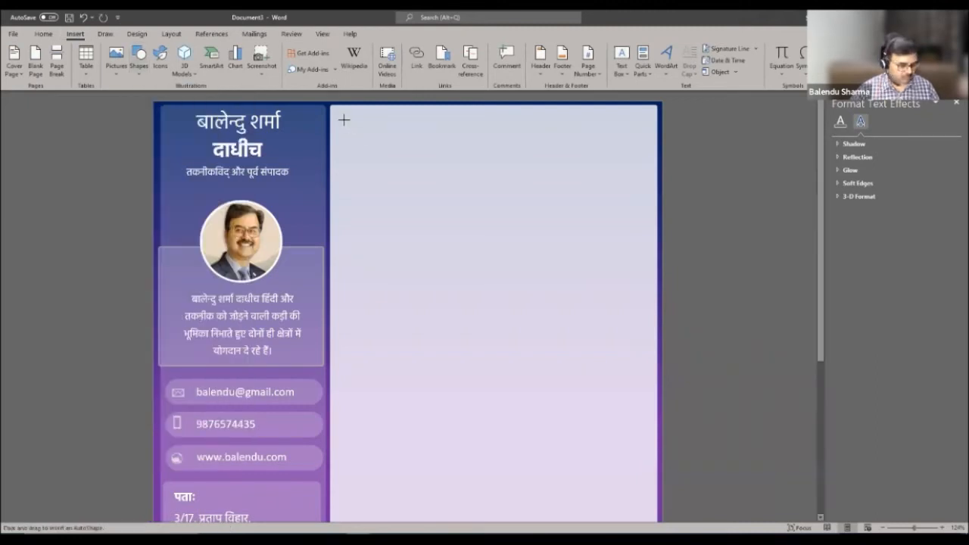
drag(342, 115, 478, 134)
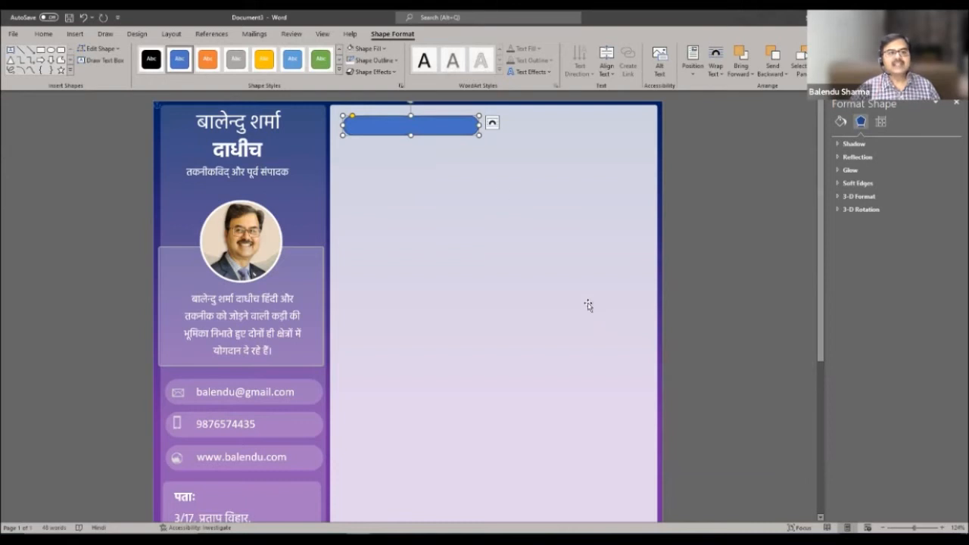
click(394, 62)
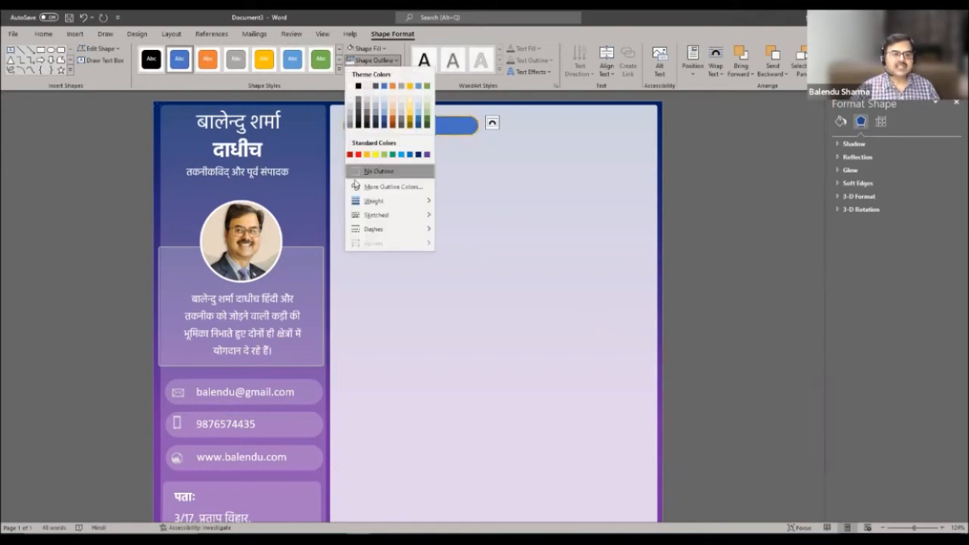
click(357, 176)
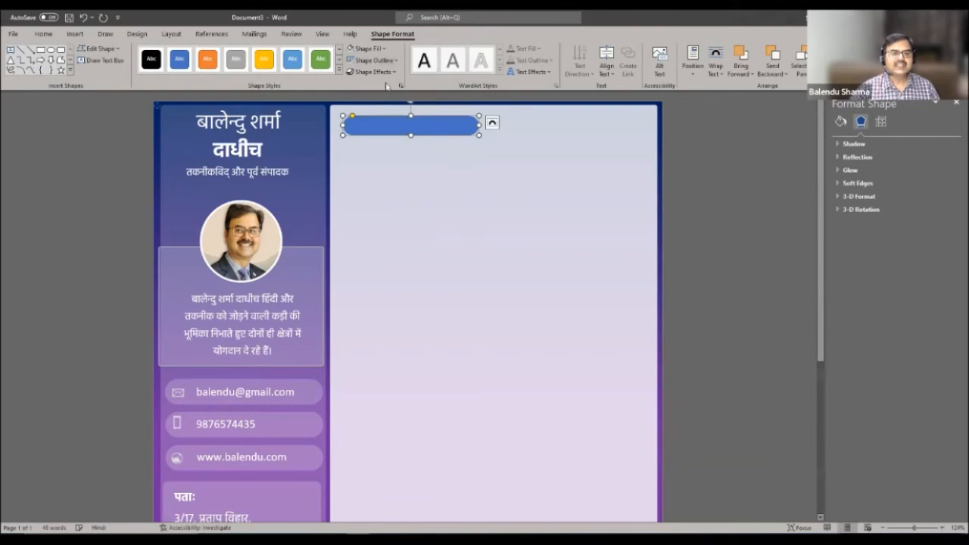
click(369, 48)
click(427, 143)
click(505, 214)
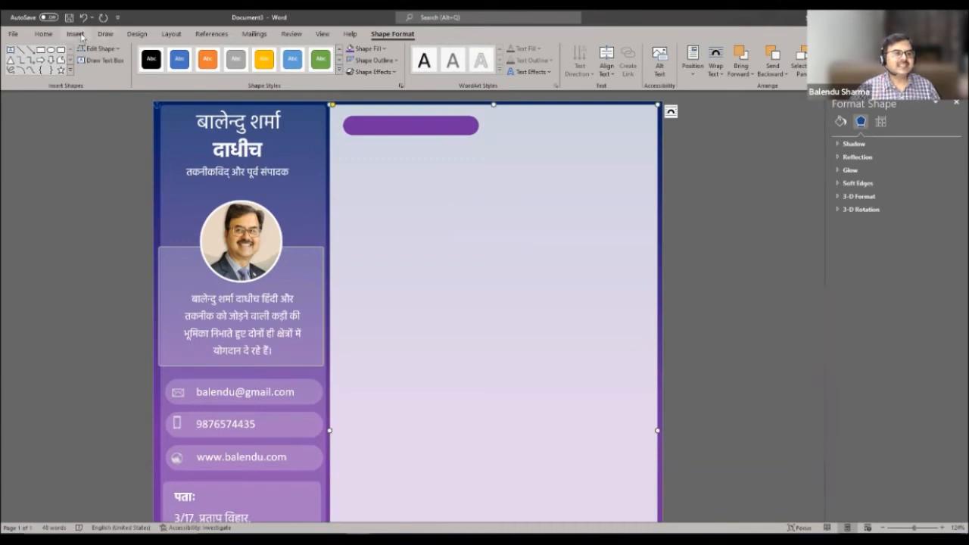
- Draw a purple 1½ pt line from the bar's right end to near the panel's right edge
click(75, 34)
click(139, 59)
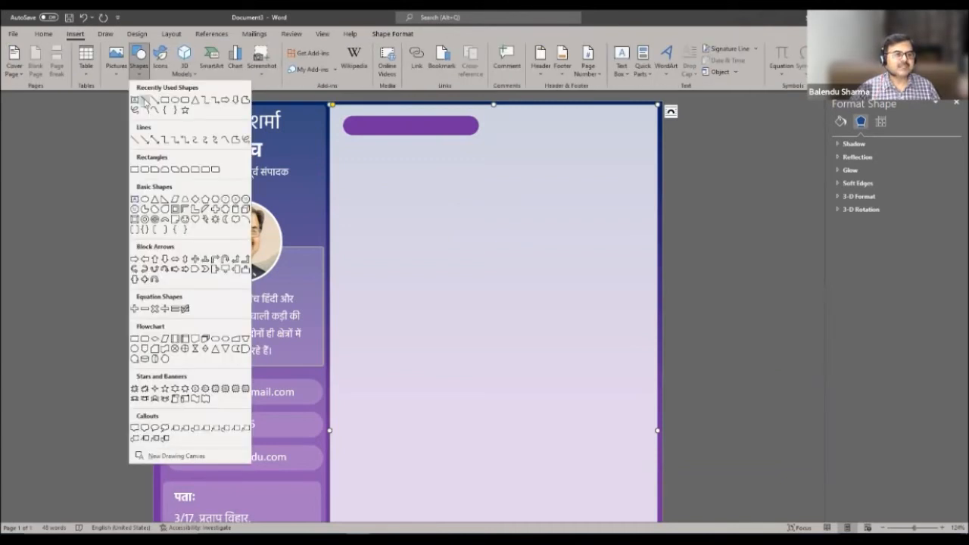
click(144, 100)
drag(479, 126, 614, 126)
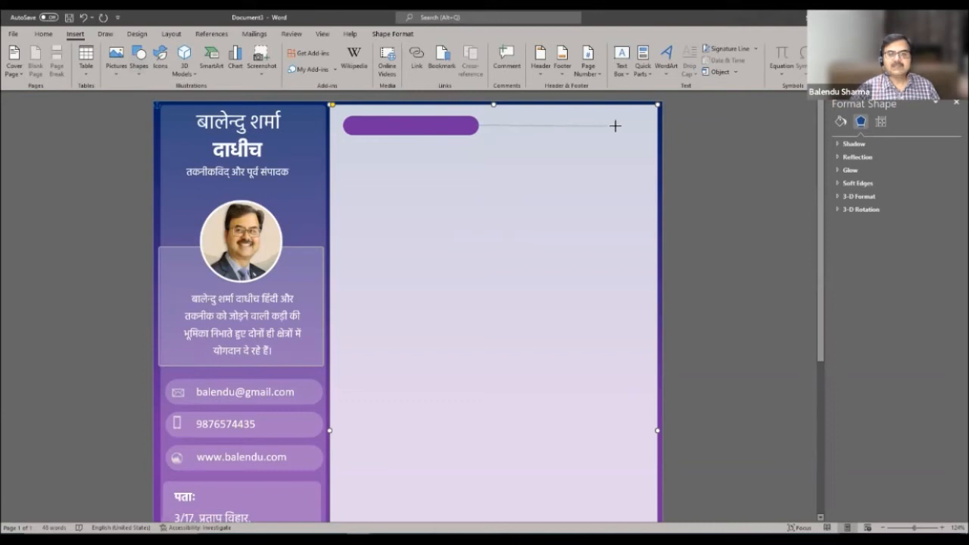
drag(638, 125, 638, 126)
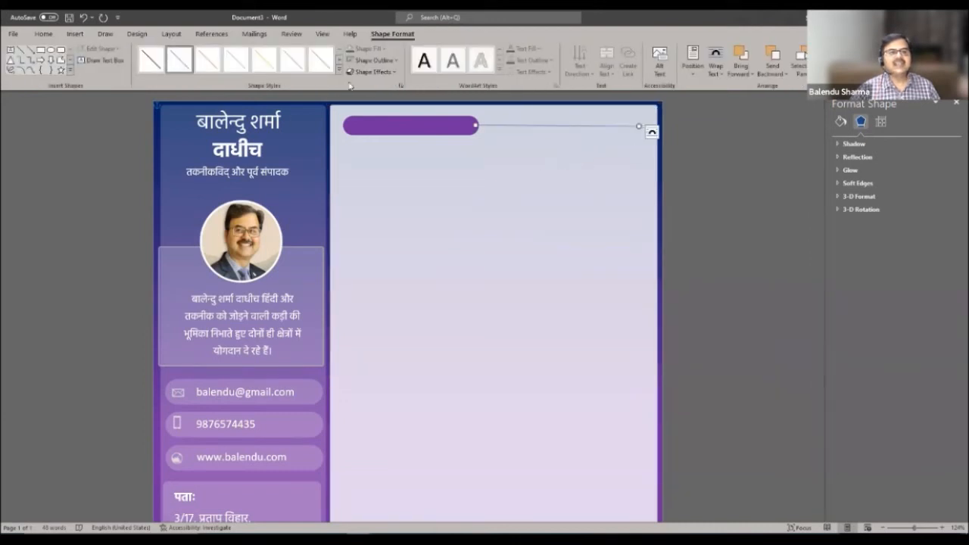
click(377, 60)
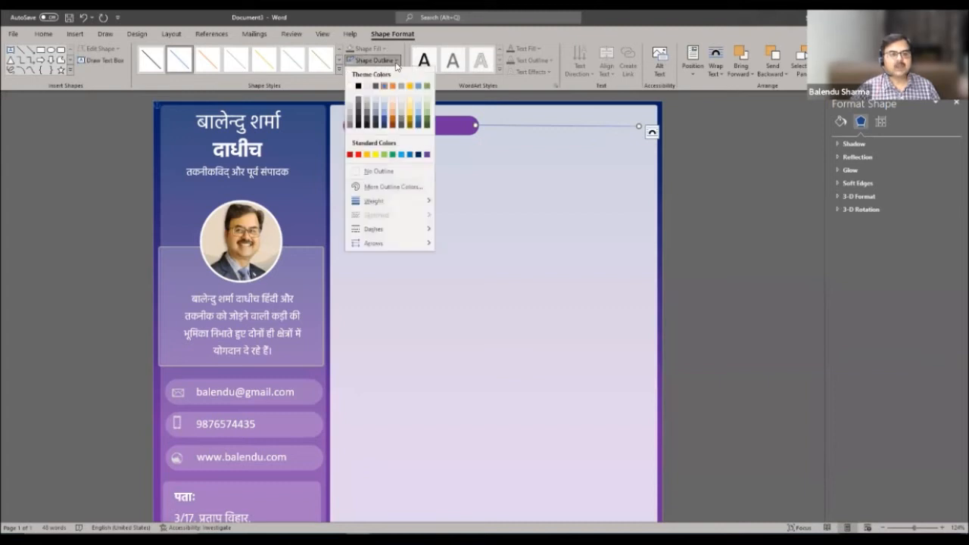
click(426, 155)
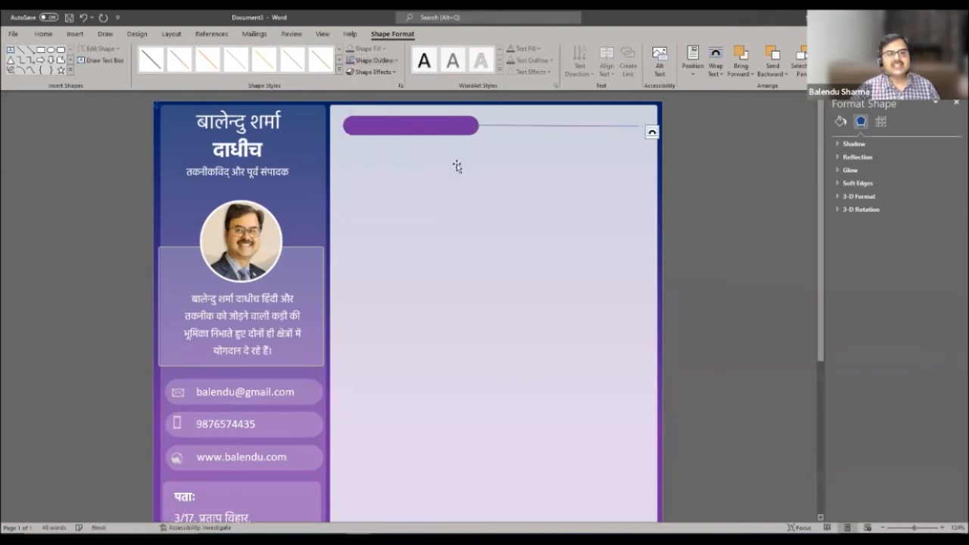
click(374, 60)
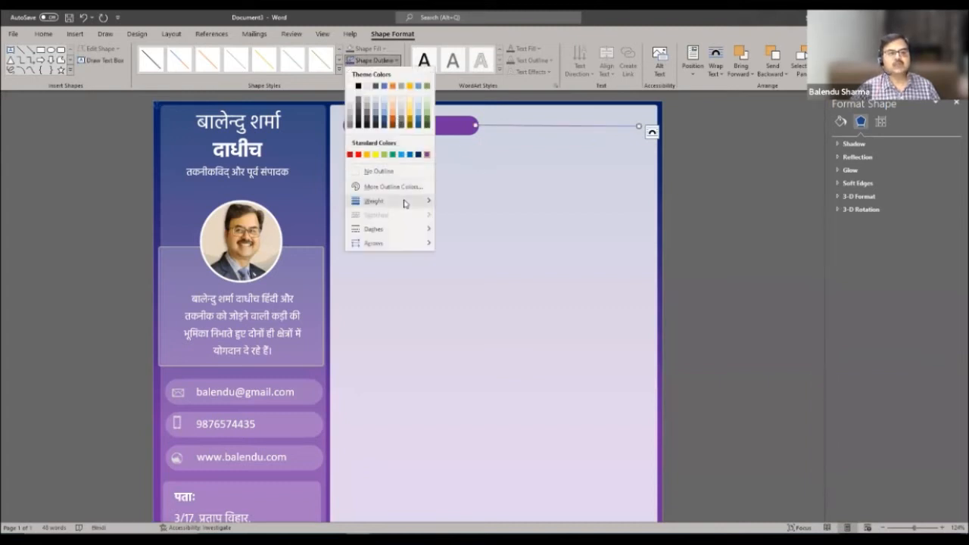
mouse_move(400, 202)
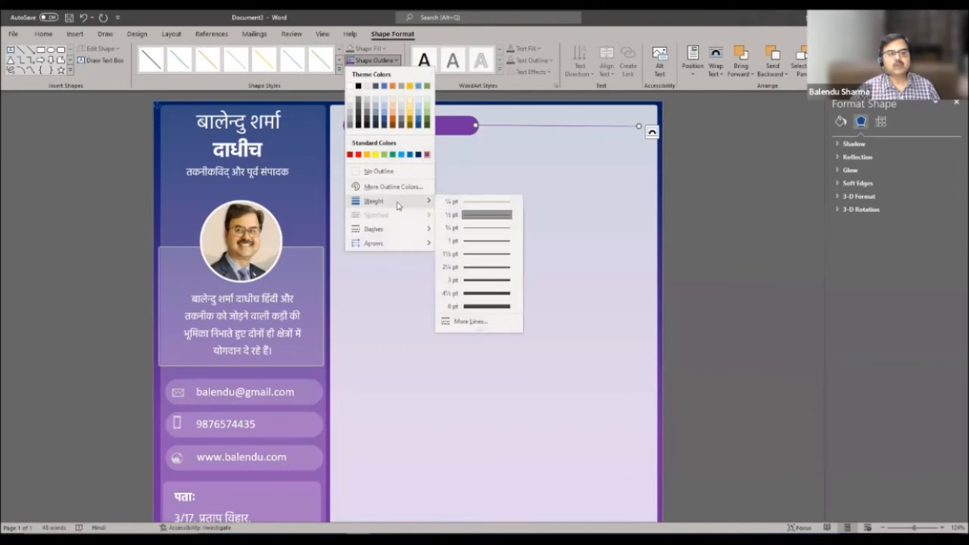
click(500, 255)
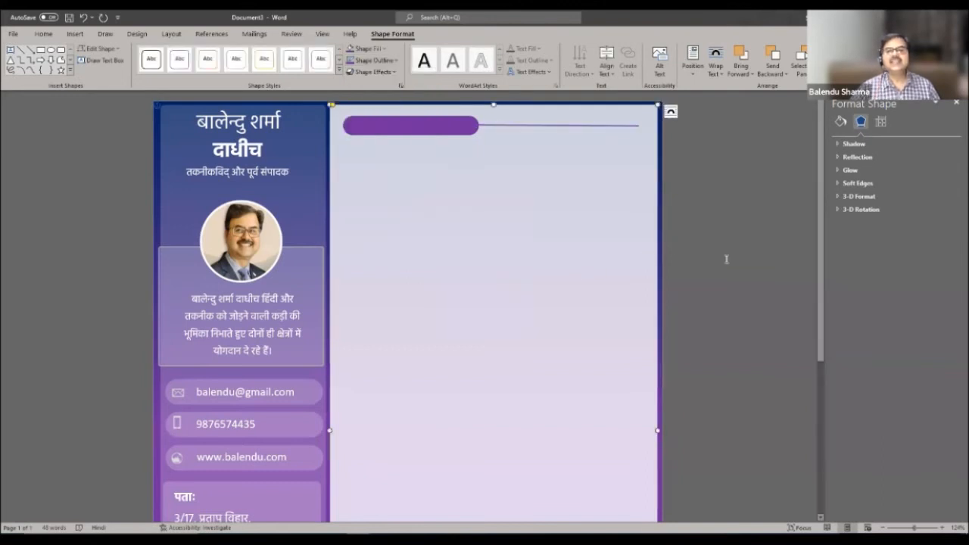
- Group the purple bar and line together with Ctrl+G
click(527, 127)
shift+click(465, 125)
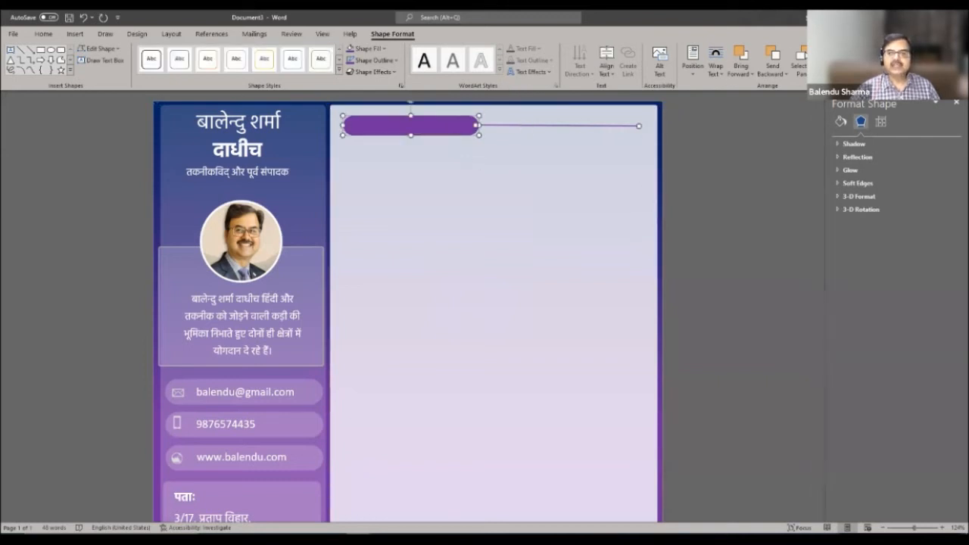
key(ctrl+g)
click(523, 231)
click(44, 34)
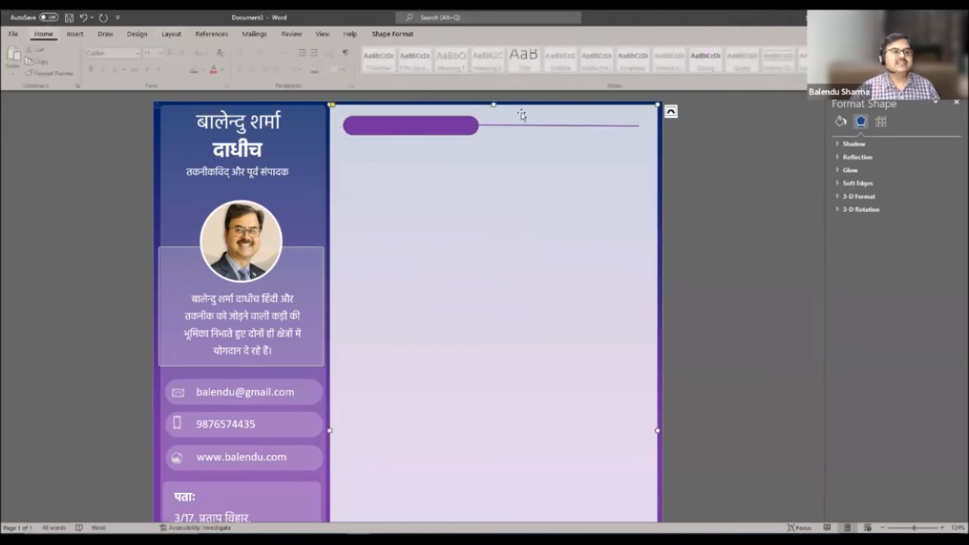
- Draw a text box over the purple bar and type the heading शैक्षणिक योग्यता
click(82, 34)
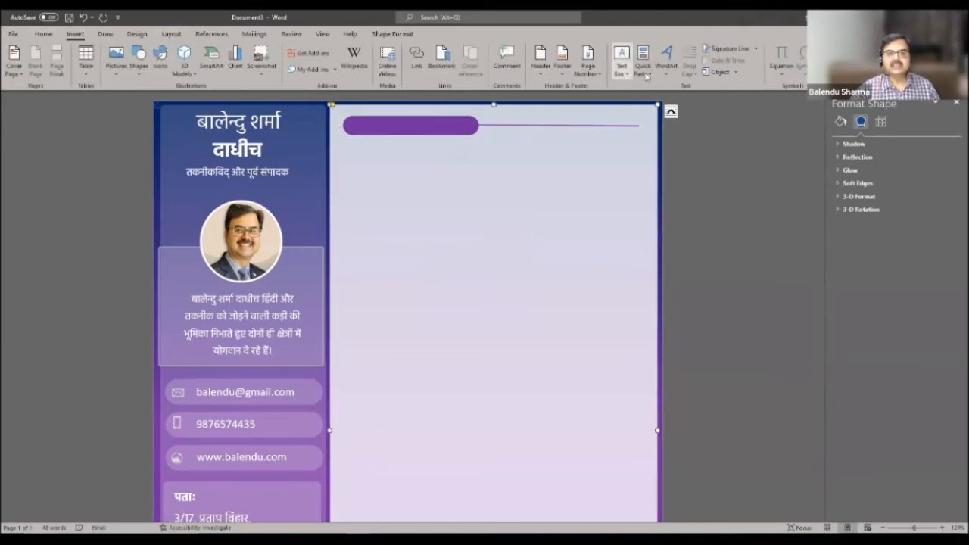
click(621, 59)
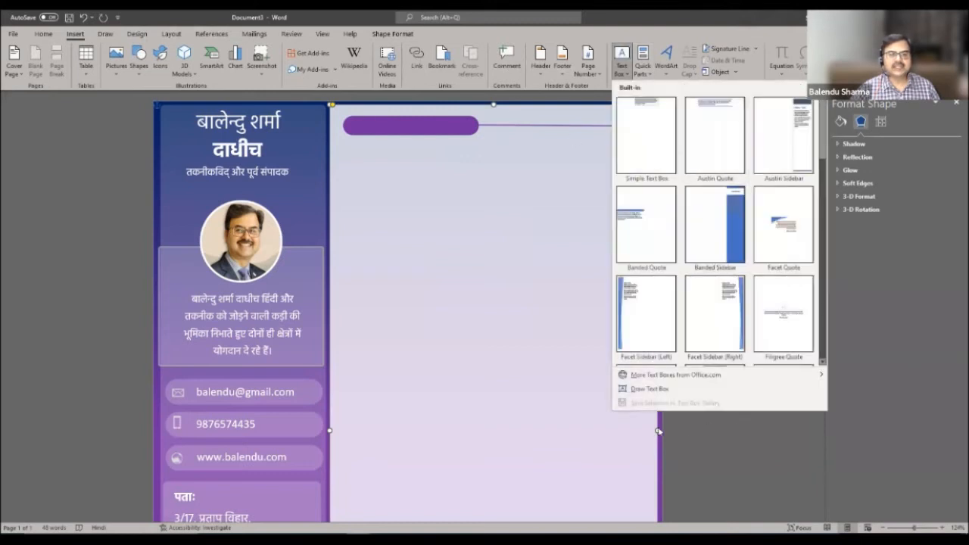
click(640, 391)
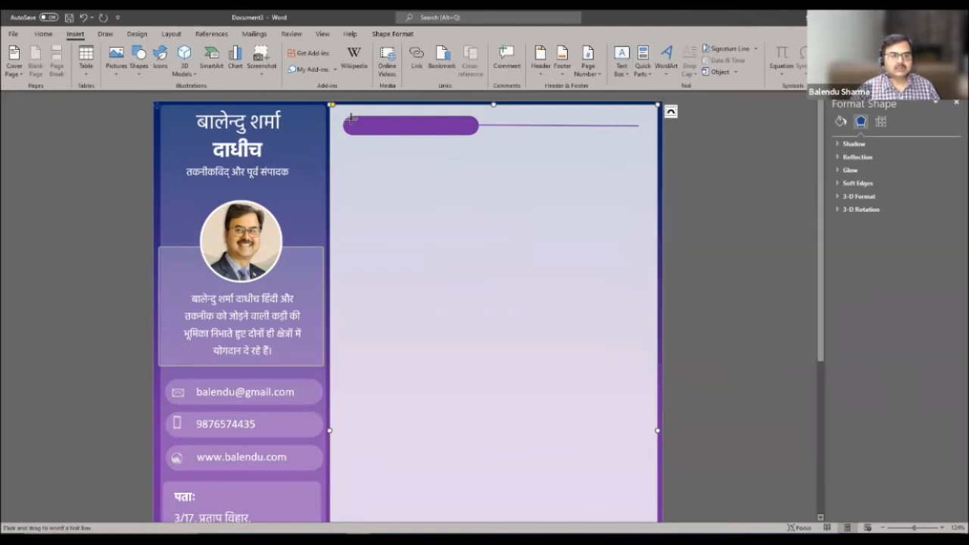
drag(351, 118, 466, 133)
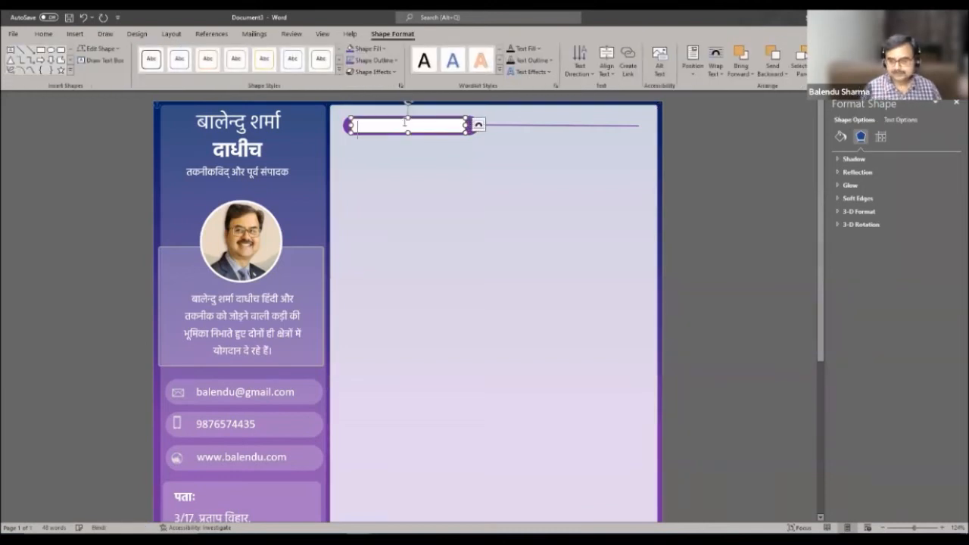
text(शैक्षणिक योग्यता)
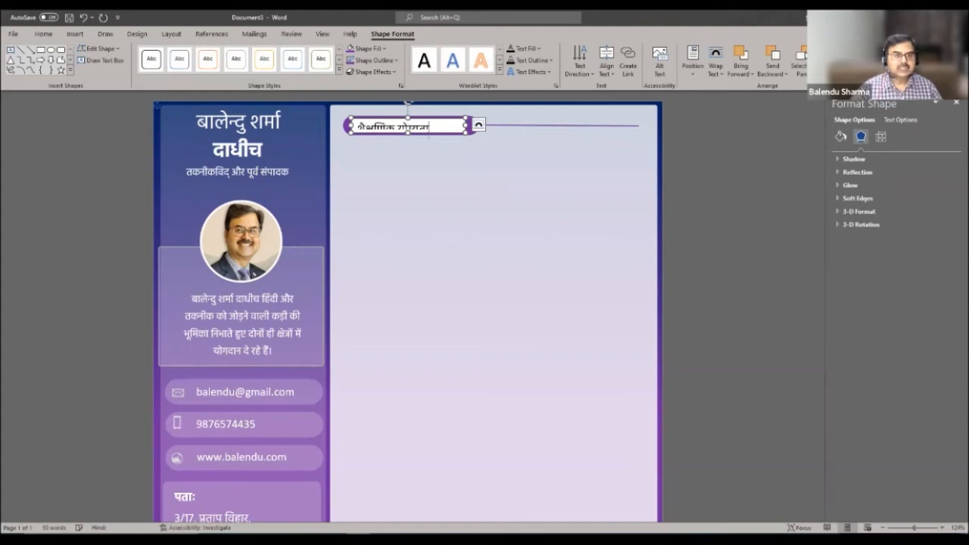
- Make the heading text bold 12 pt and nudge the text box up onto the pill
drag(431, 127, 356, 127)
click(48, 35)
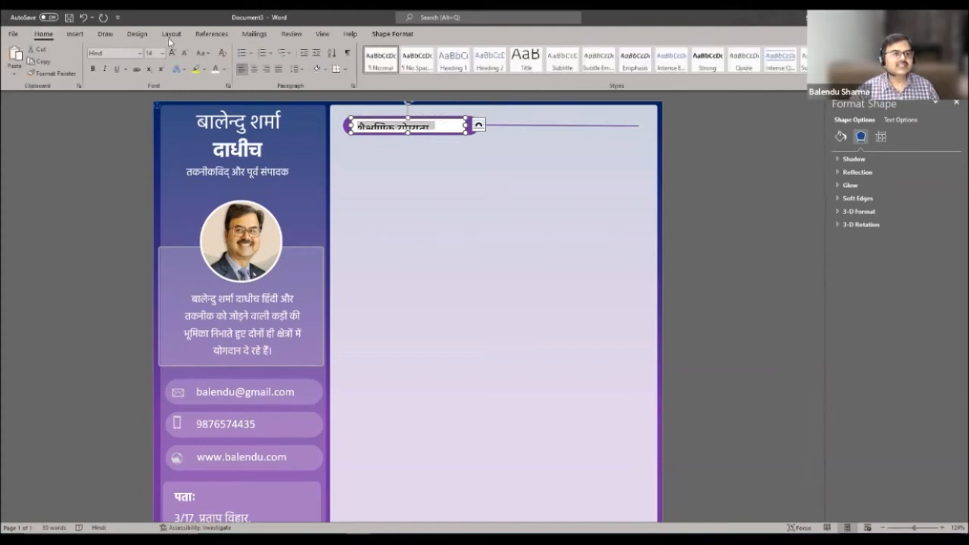
click(162, 53)
click(160, 112)
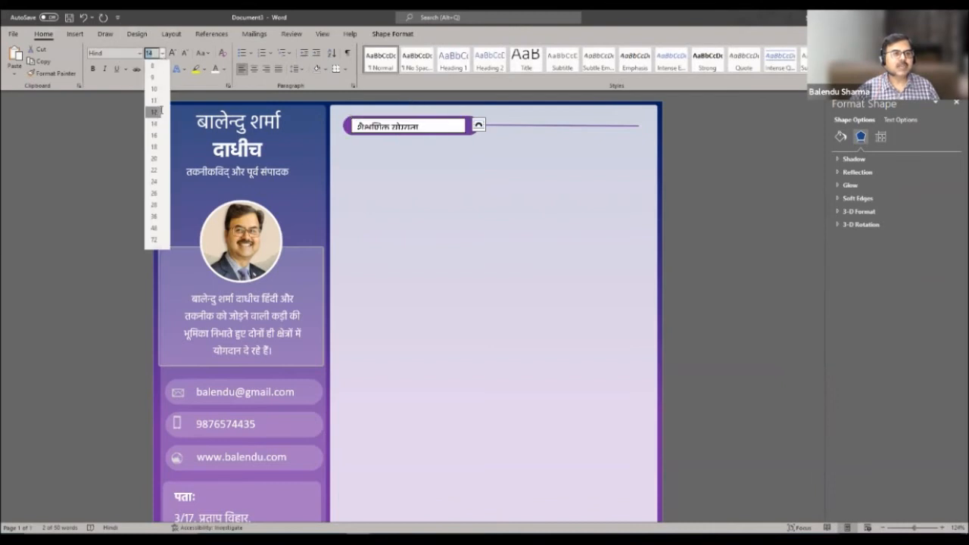
key(ctrl+b)
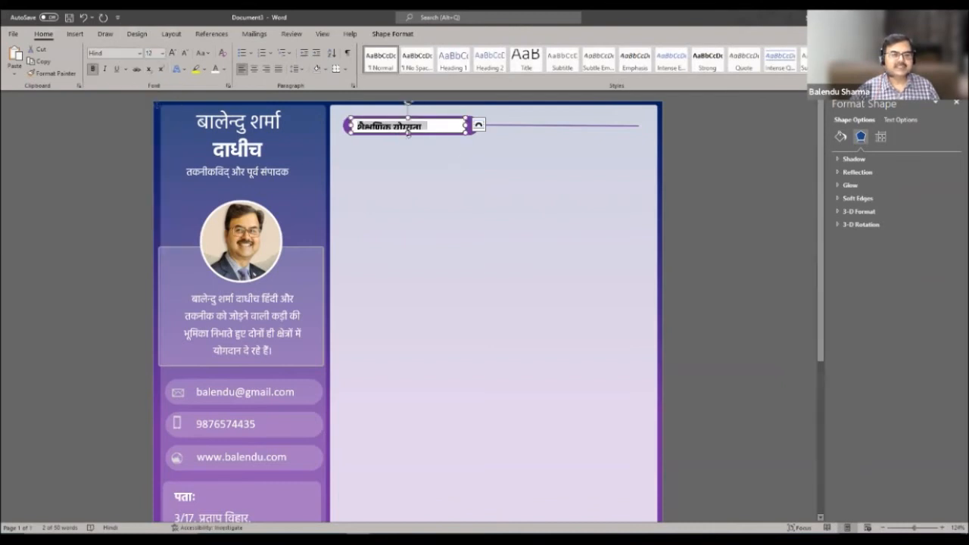
click(406, 134)
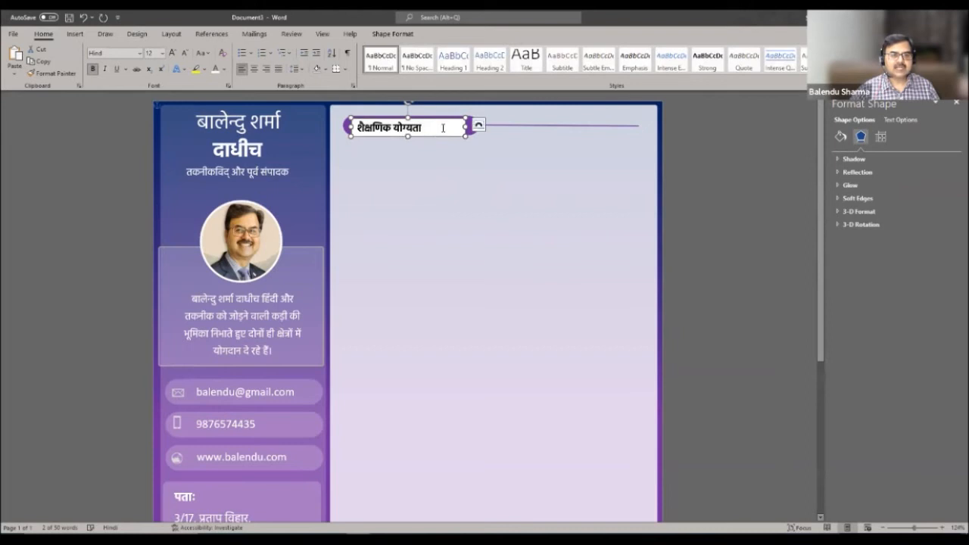
drag(441, 119, 441, 116)
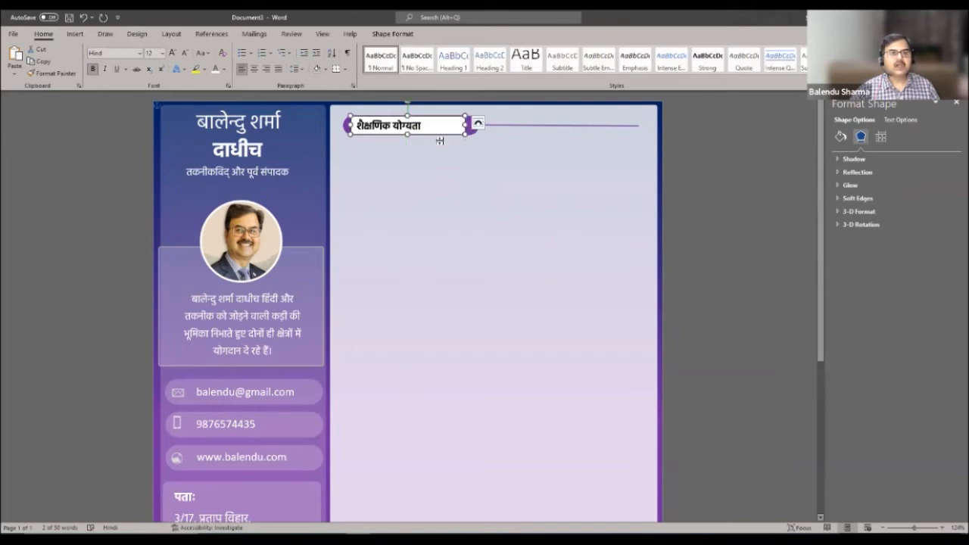
- Give the heading text box no fill and no outline
click(392, 34)
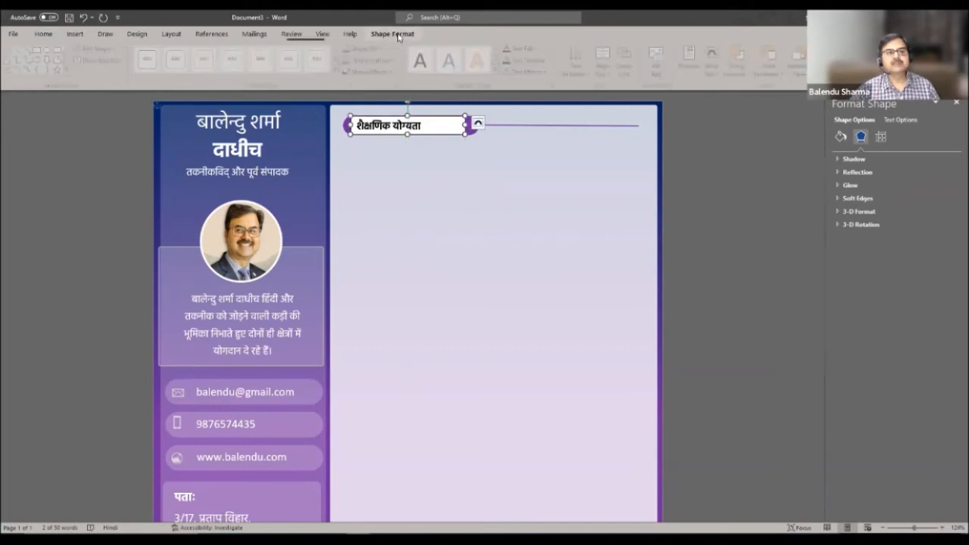
click(383, 50)
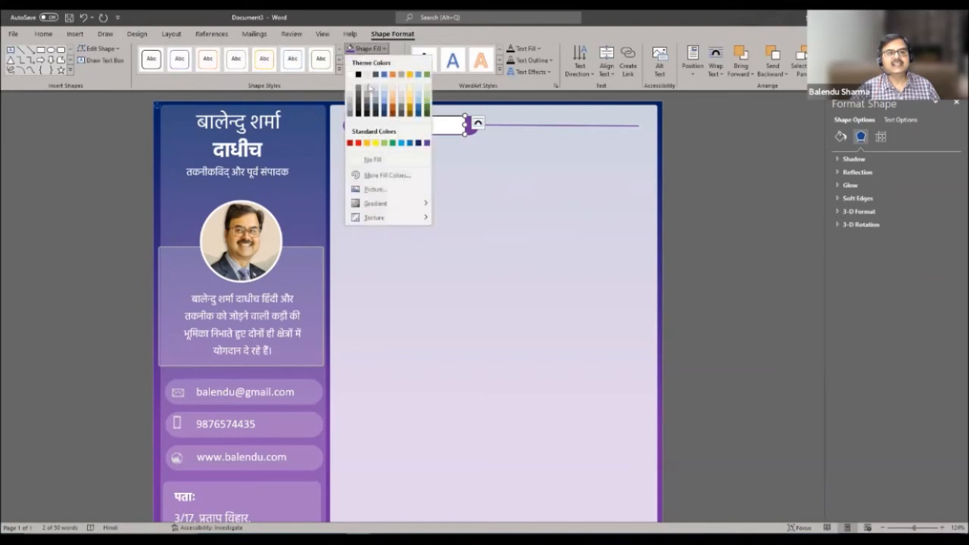
click(364, 161)
click(395, 60)
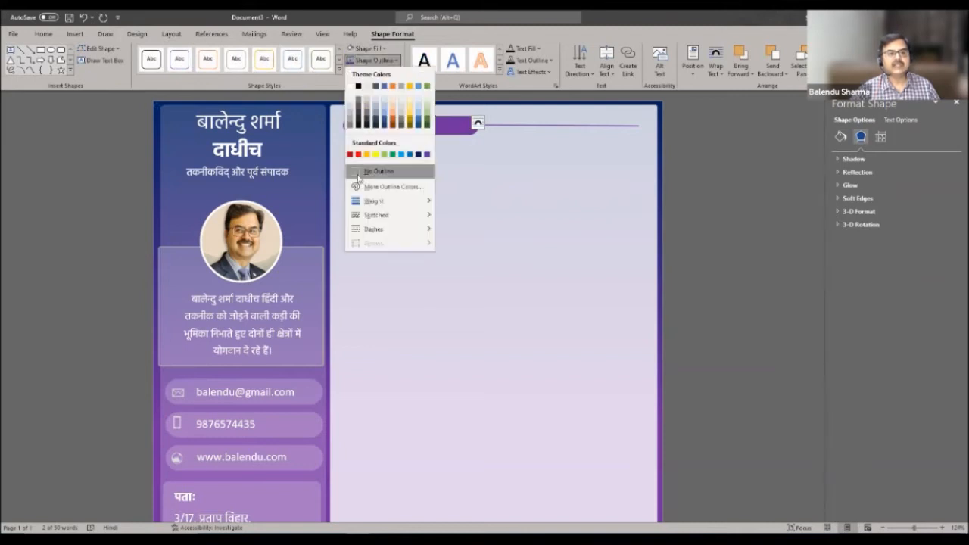
click(363, 174)
- Make the शैक्षणिक योग्यता text white and select the heading pill-and-line group
triple_click(399, 128)
click(43, 35)
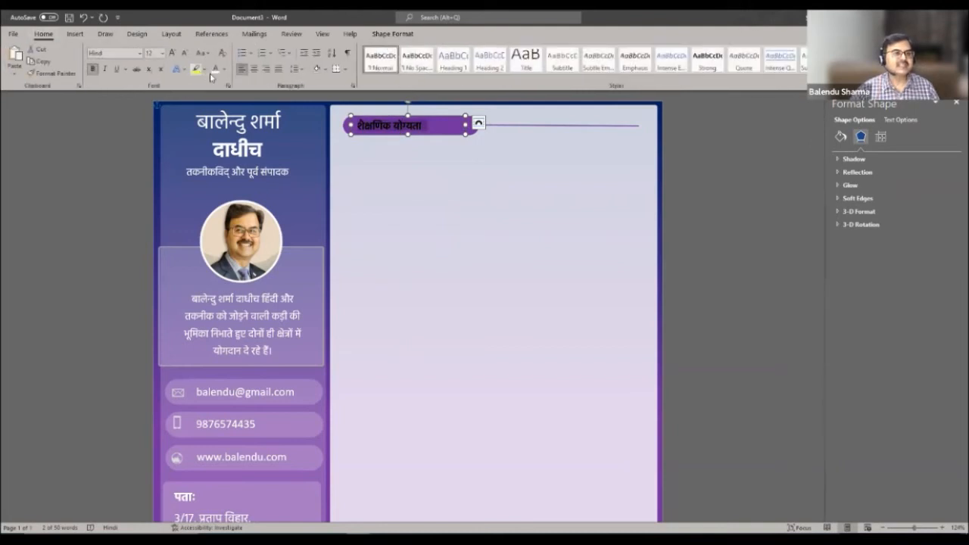
click(640, 252)
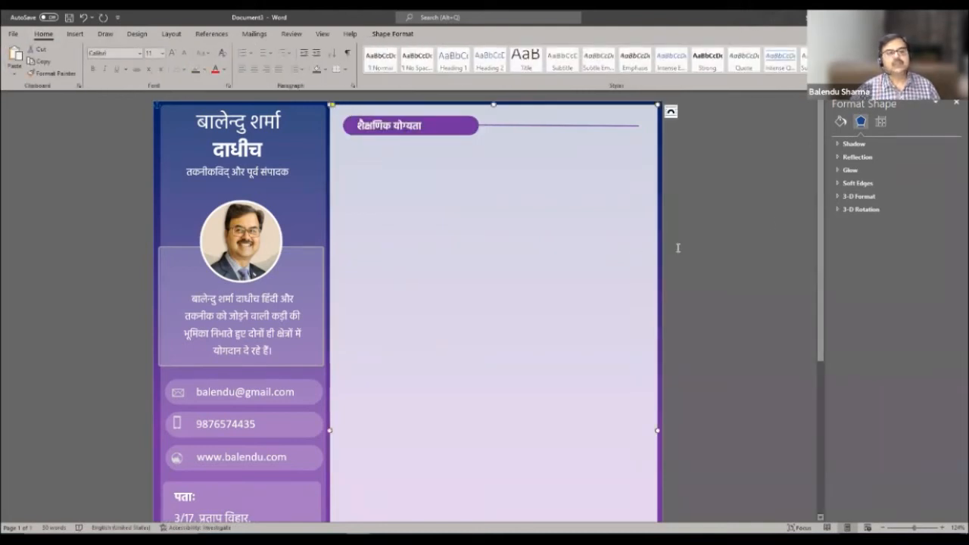
click(469, 126)
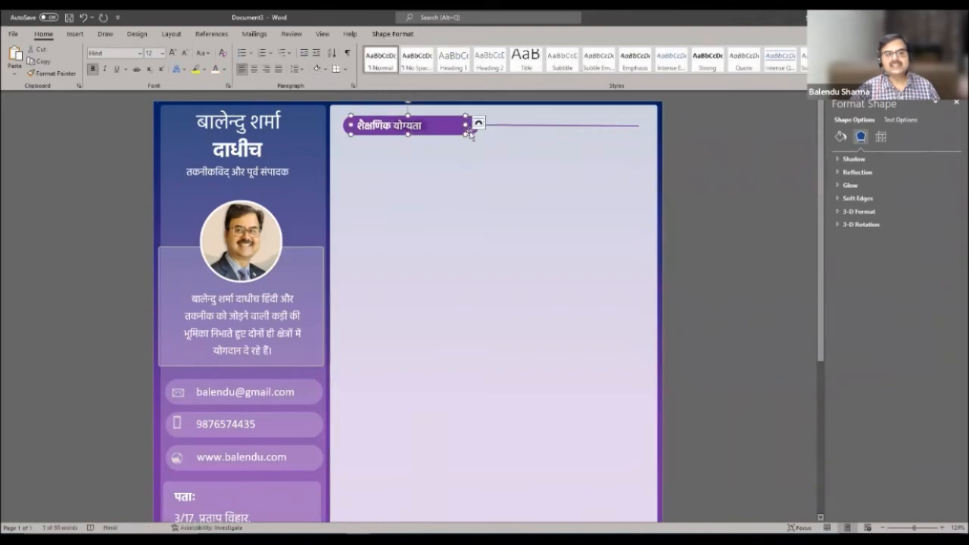
shift+click(472, 134)
right_click(477, 139)
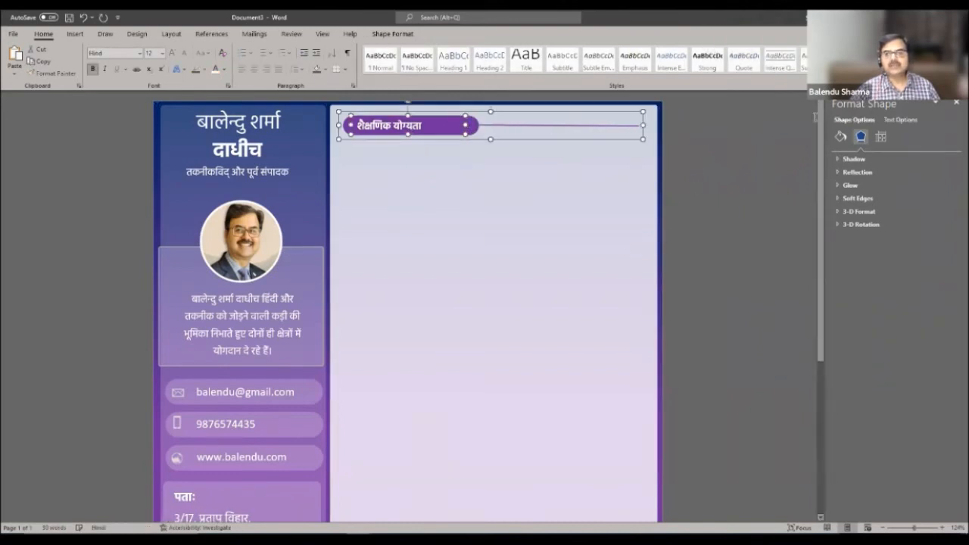
click(392, 34)
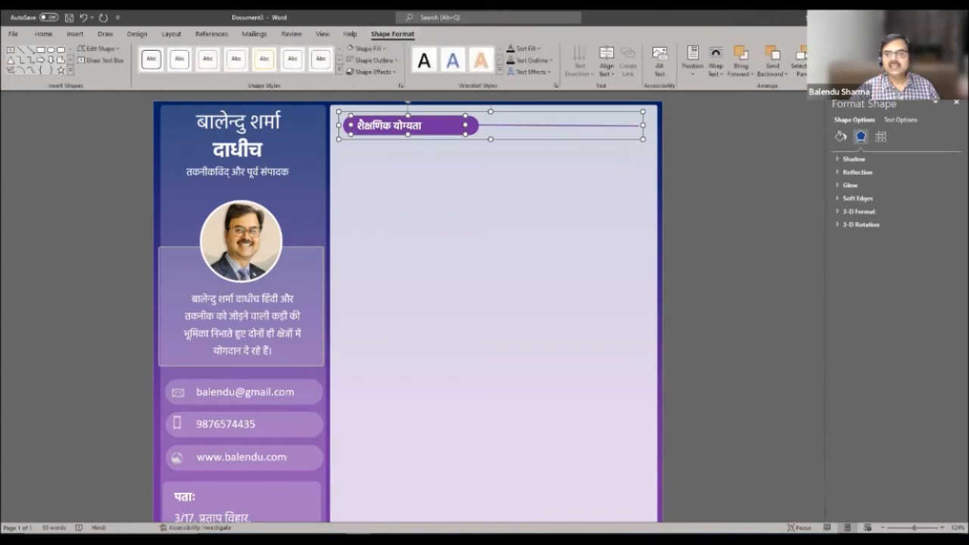
click(523, 143)
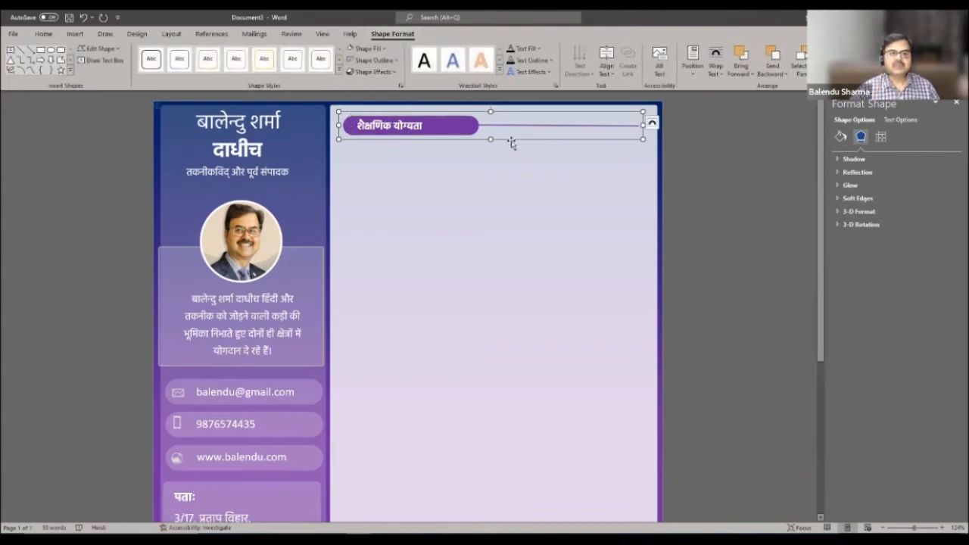
click(497, 223)
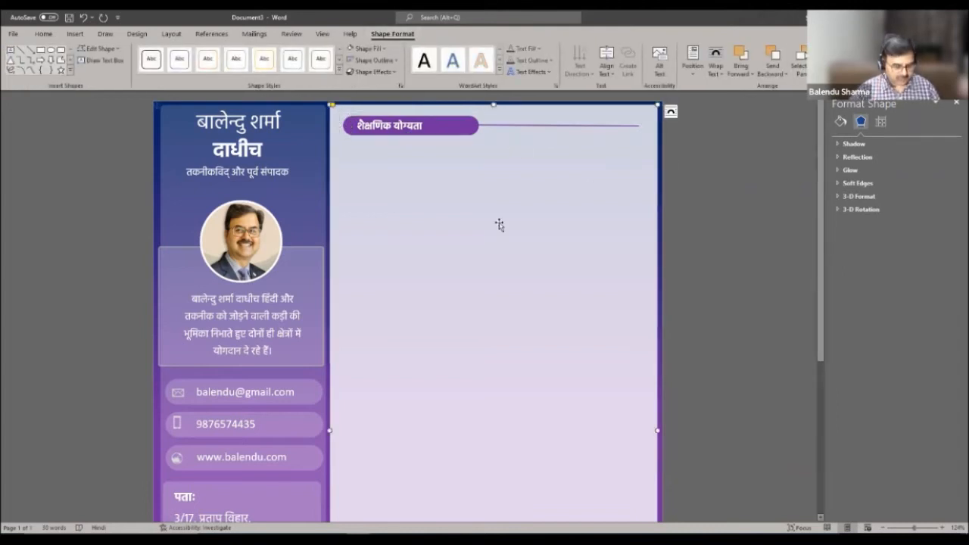
- Paste two copies of the heading bar and place them down the right column
key(ctrl+v)
drag(425, 101, 454, 242)
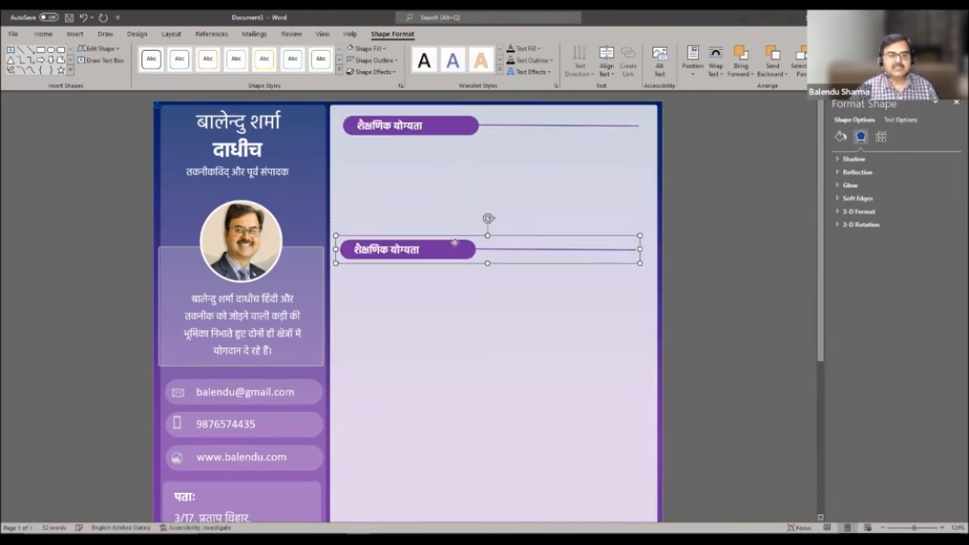
click(433, 306)
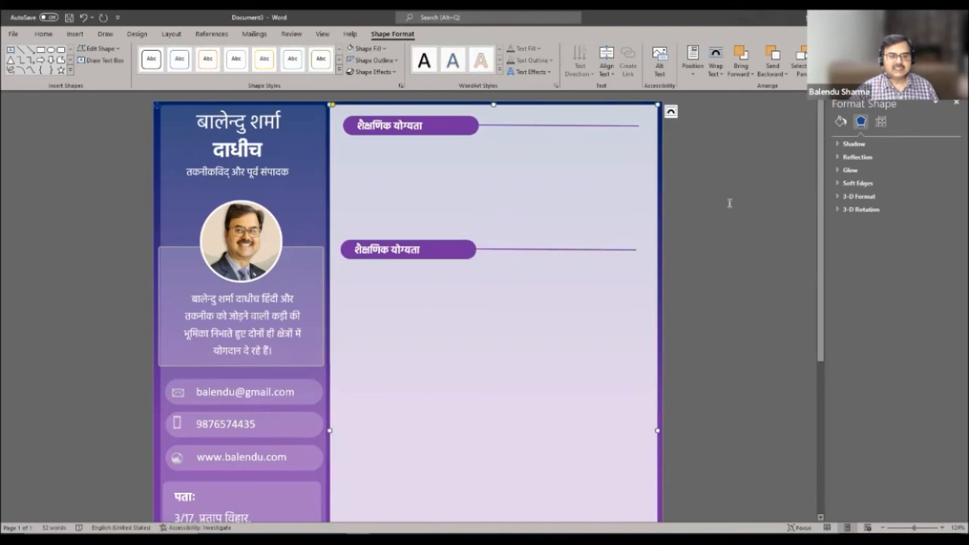
scroll(660, 210, down, 3)
scroll(558, 199, up, 3)
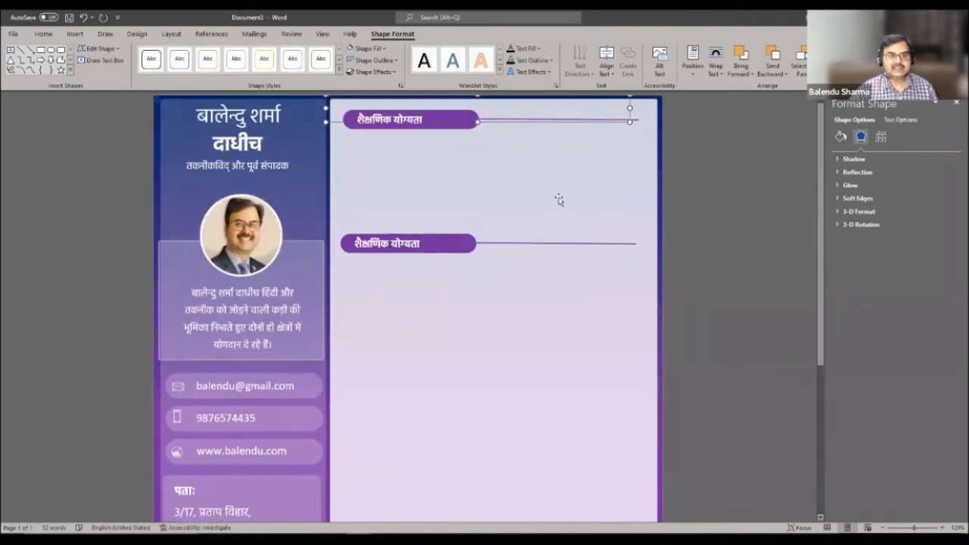
key(ctrl+v)
drag(445, 104, 456, 371)
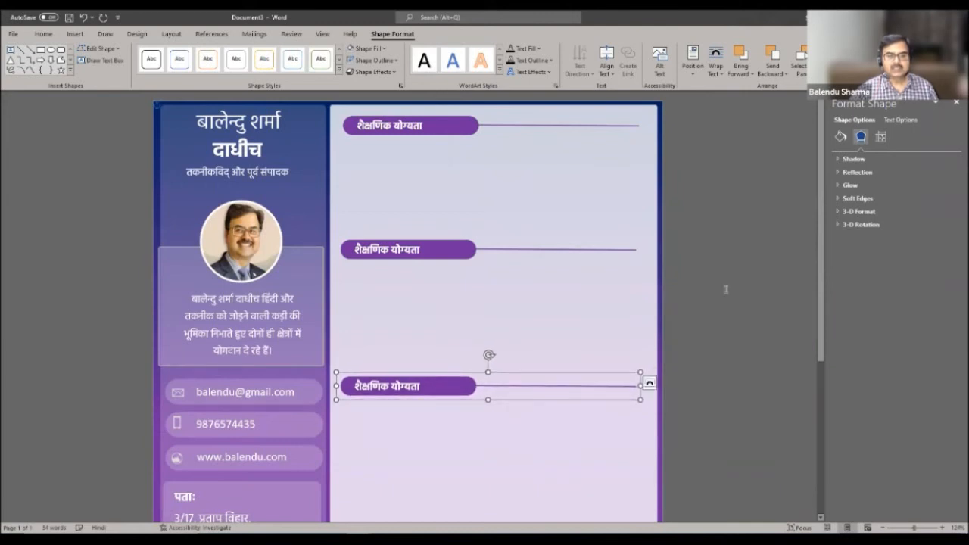
- Paste another heading copy near the page bottom and align the headings, nudging the second down
scroll(715, 275, down, 3)
scroll(534, 284, down, 2)
click(535, 285)
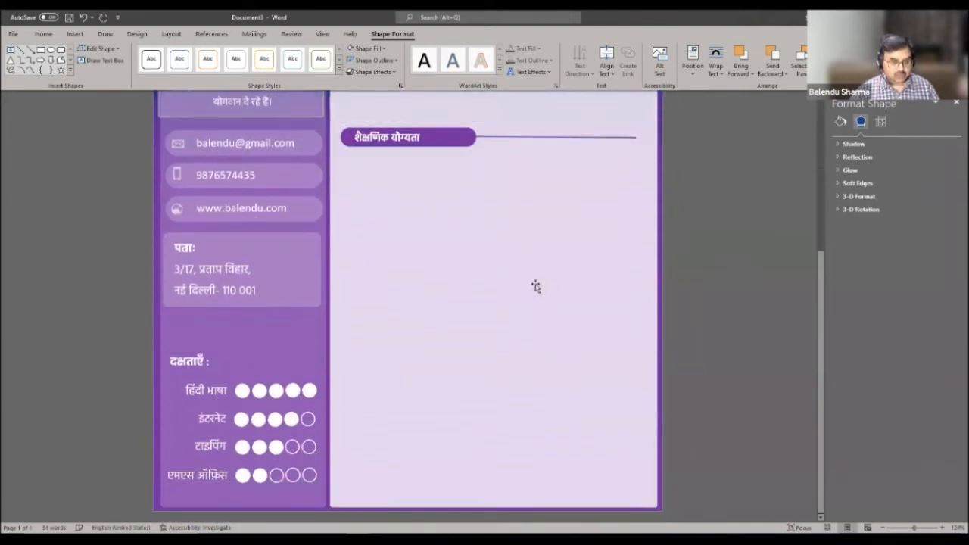
key(ctrl+v)
drag(463, 113, 492, 437)
drag(496, 498, 471, 502)
scroll(723, 350, down, 3)
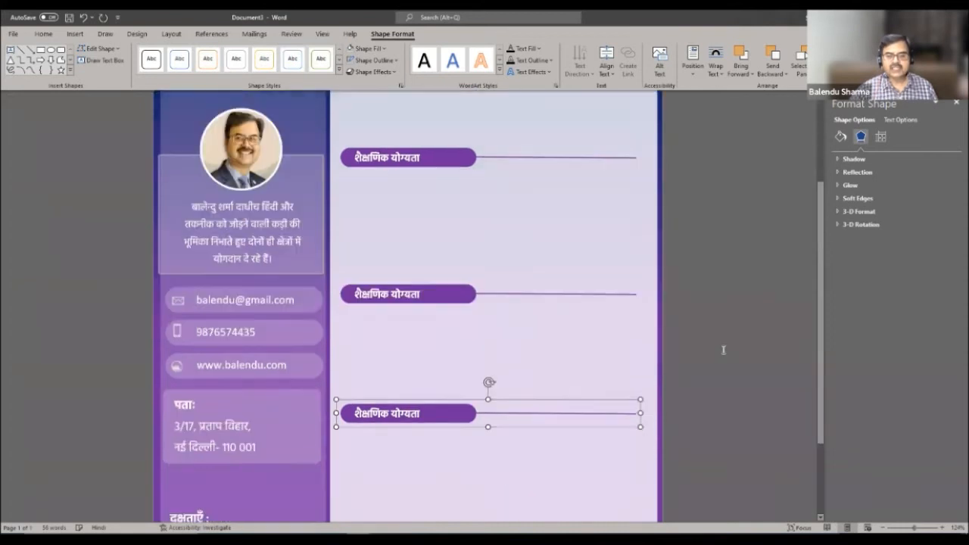
scroll(723, 350, down, 2)
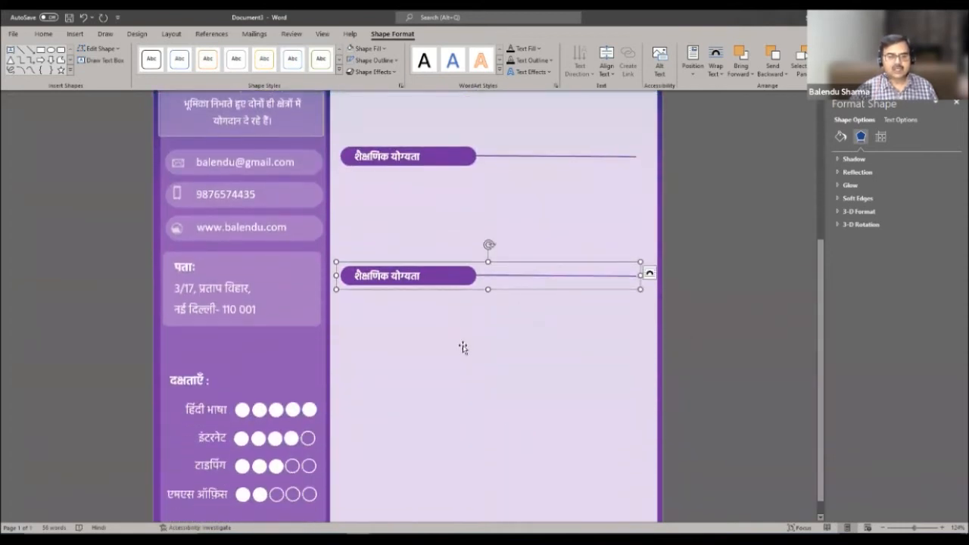
drag(423, 288, 428, 294)
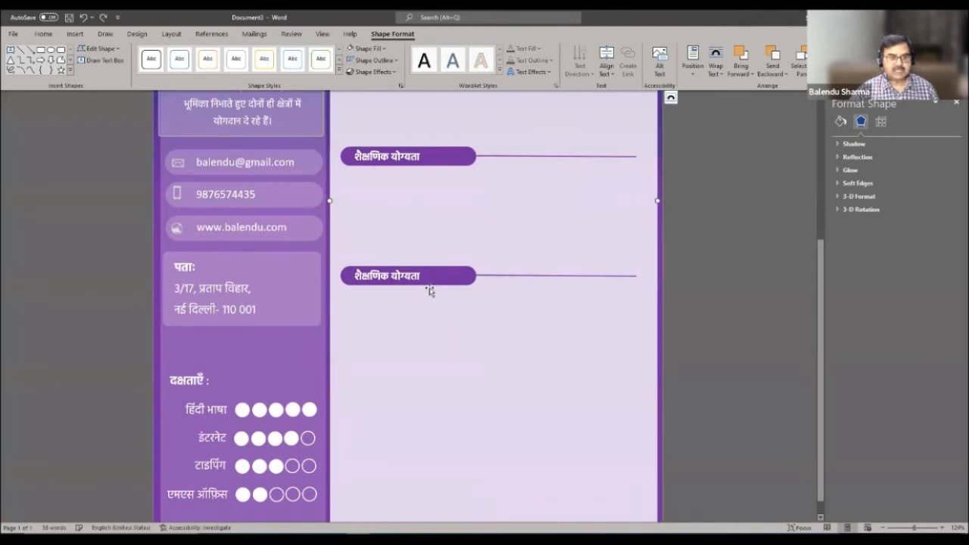
click(432, 274)
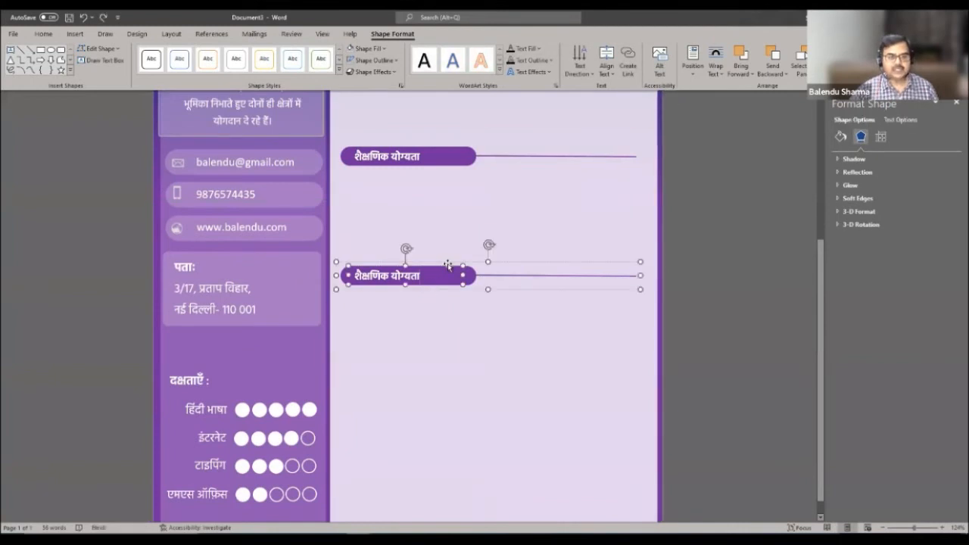
drag(447, 263, 447, 264)
click(482, 353)
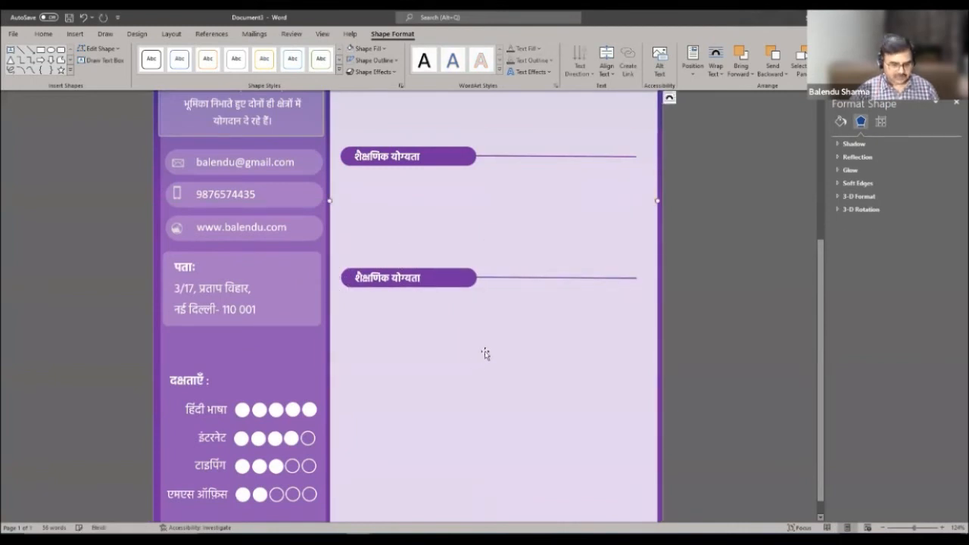
- Paste one more heading copy, move it near the page bottom, then reselect the second heading
key(ctrl+v)
drag(454, 129, 465, 504)
key(ctrl+z)
scroll(575, 392, down, 5)
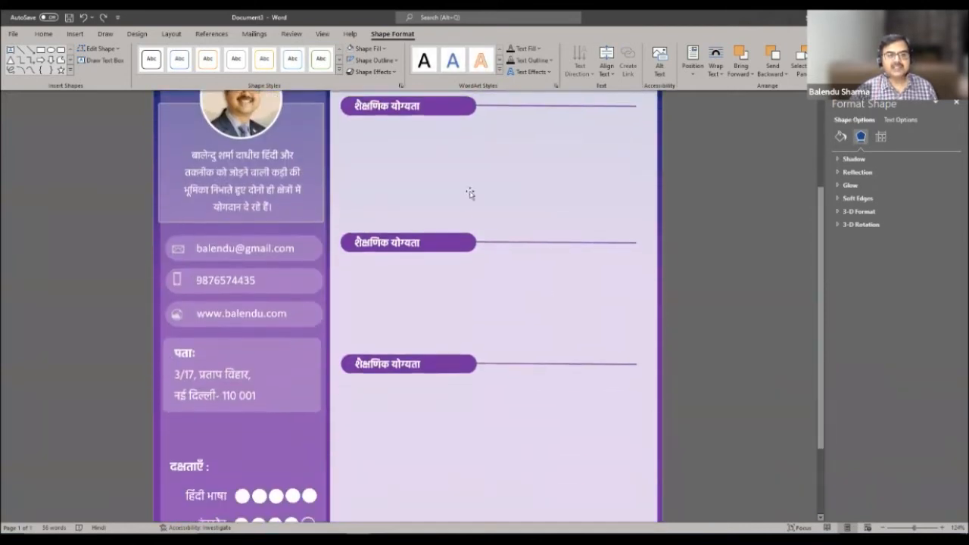
scroll(482, 217, up, 4)
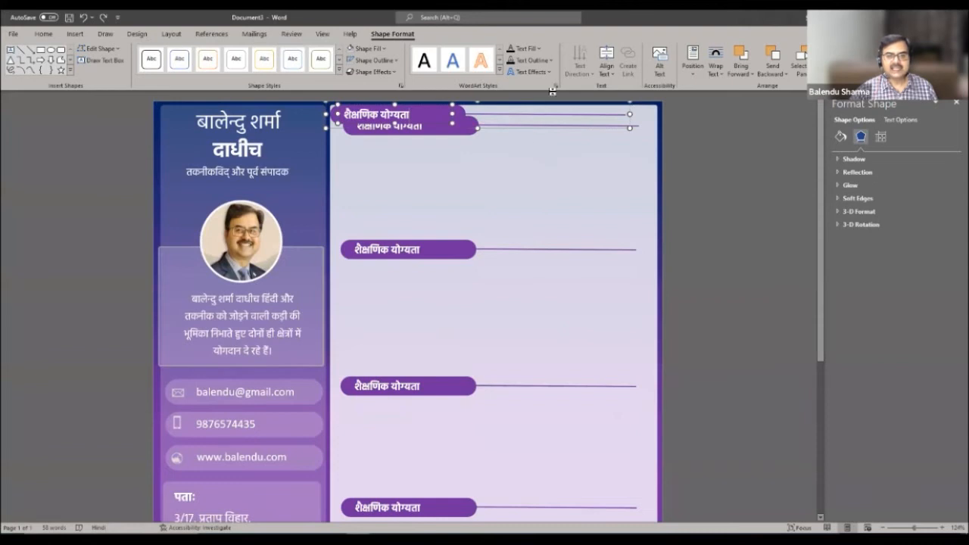
drag(630, 112, 636, 475)
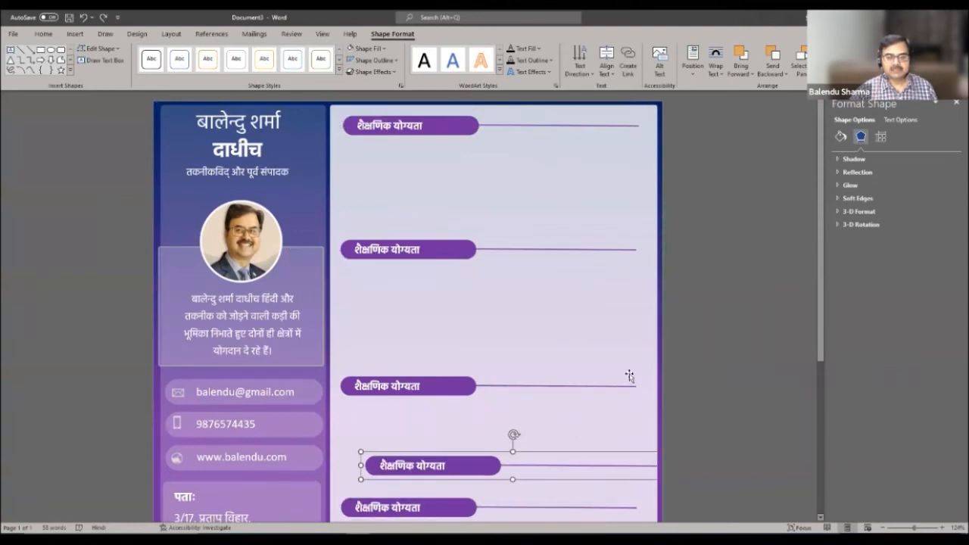
scroll(615, 400, down, 5)
drag(551, 229, 530, 408)
scroll(580, 411, up, 5)
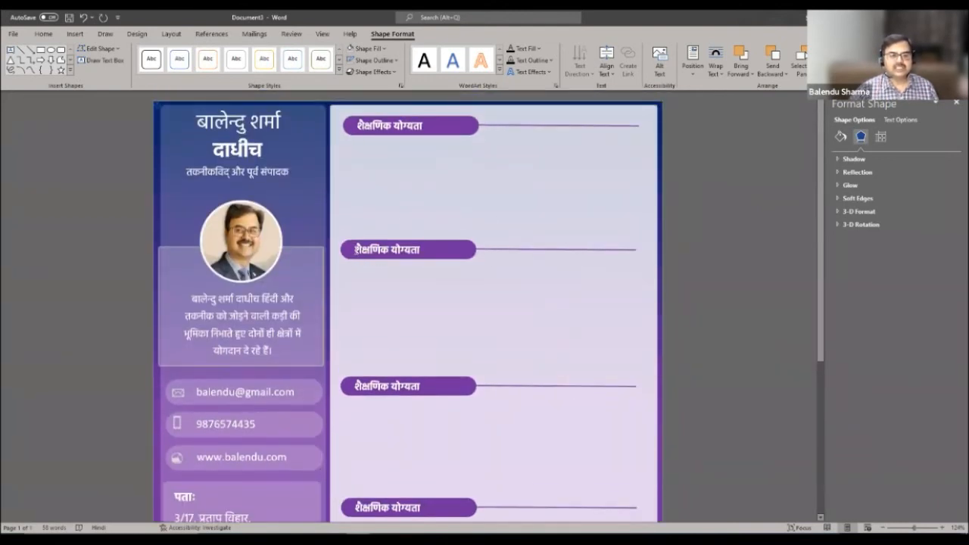
click(356, 249)
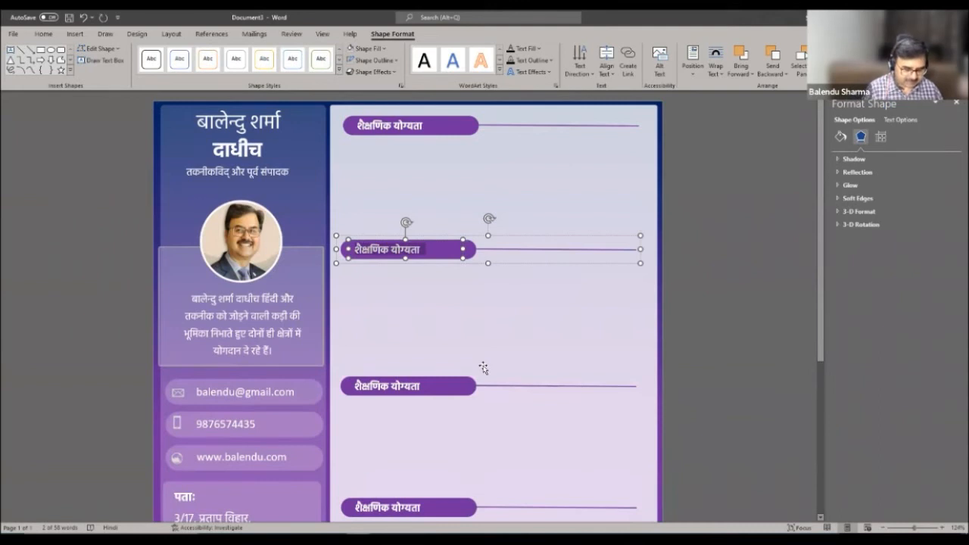
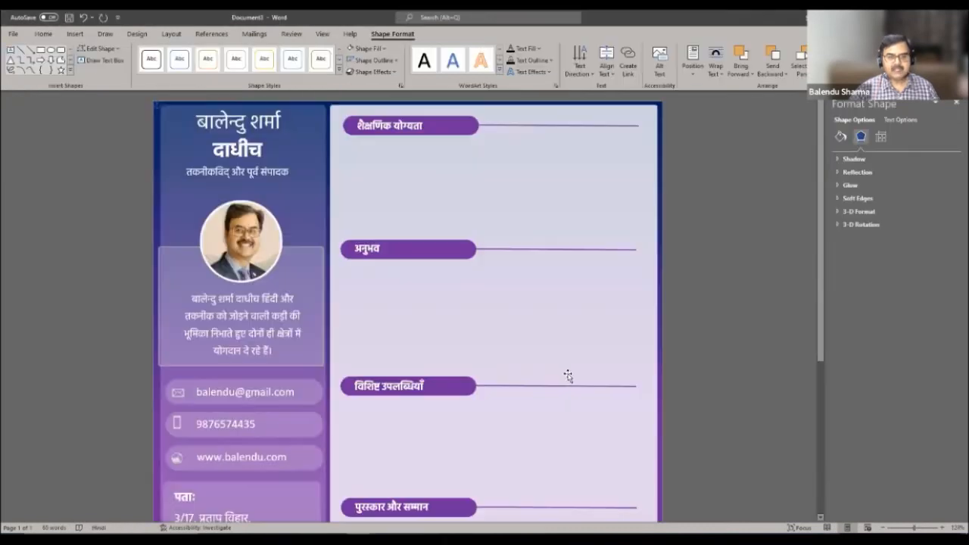
- Paste another copy of the purple heading bar for कार्य से जुड़े कौशल
key(ctrl+v)
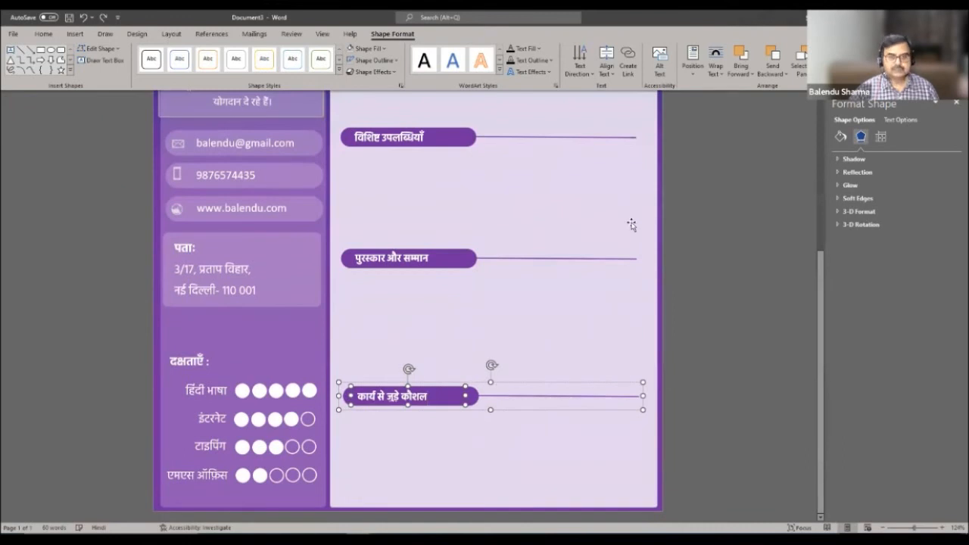
scroll(643, 197, up, 4)
scroll(649, 169, up, 3)
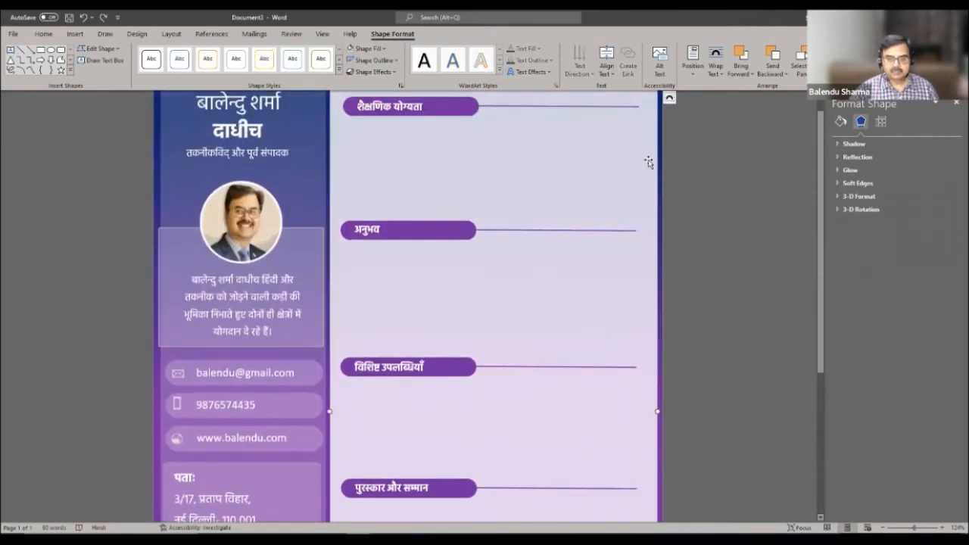
- Paste the four Hindi list boxes and move the achievements list below its heading
key(ctrl+v)
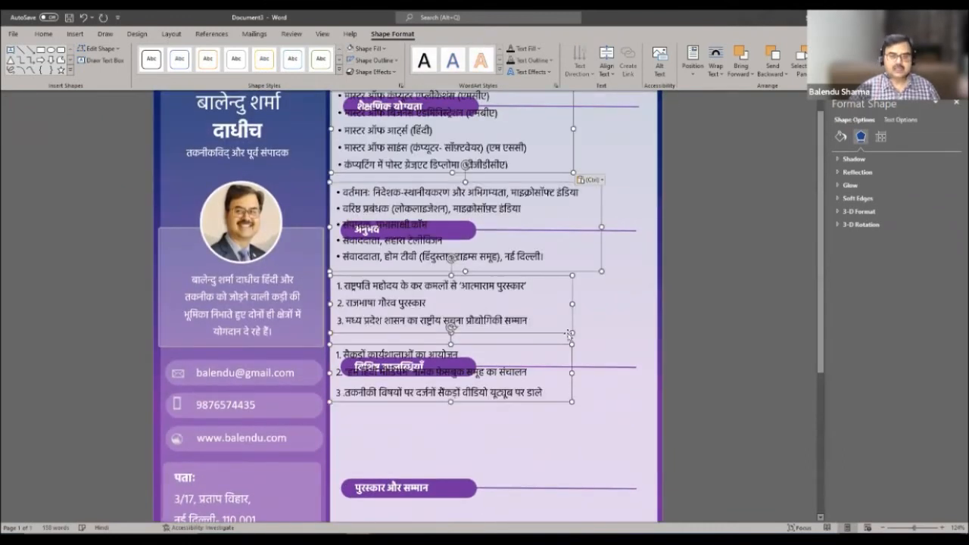
click(582, 403)
click(514, 401)
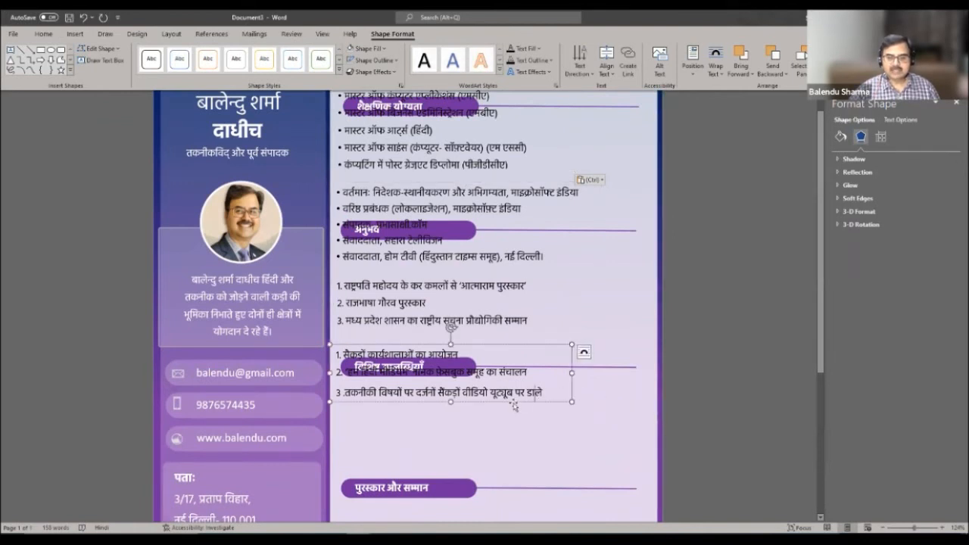
drag(516, 415, 527, 472)
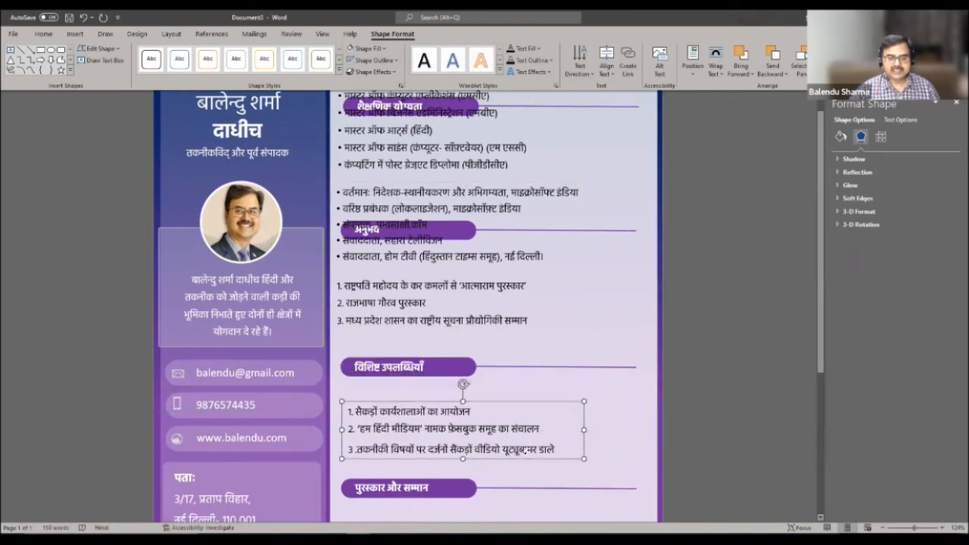
click(485, 323)
drag(485, 324, 504, 327)
- Move the experience, awards and education lists down under their respective headings
scroll(536, 300, up, 1)
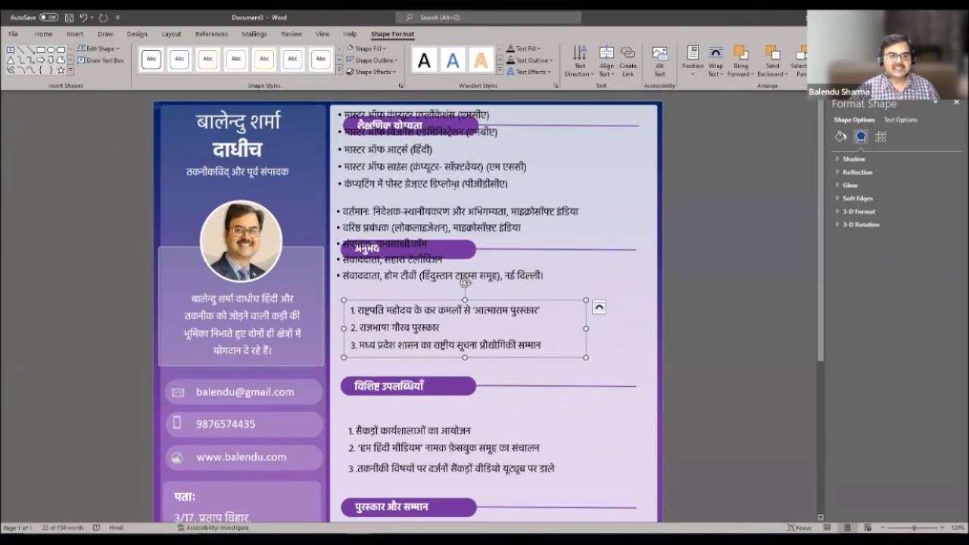
click(454, 184)
click(507, 204)
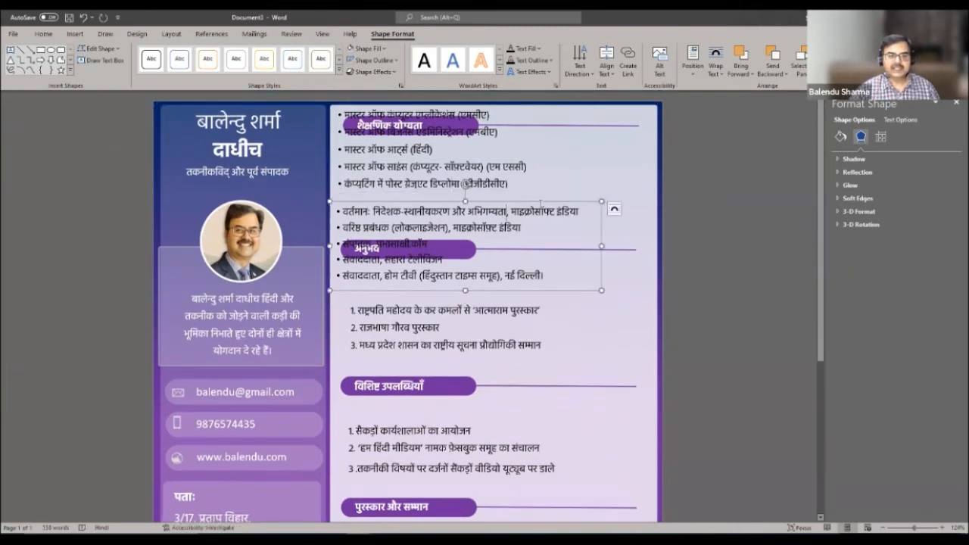
drag(541, 202, 600, 270)
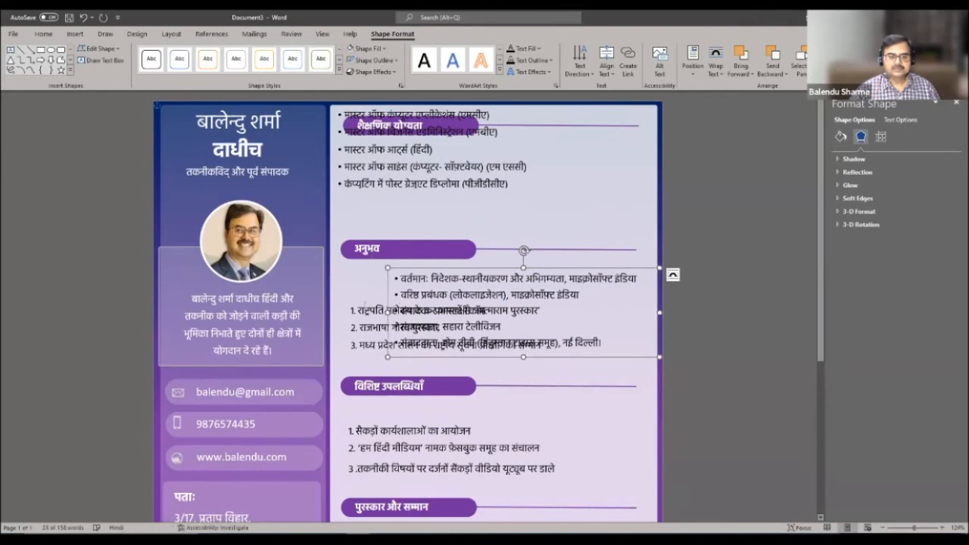
click(369, 300)
drag(369, 300, 389, 394)
drag(380, 189, 384, 232)
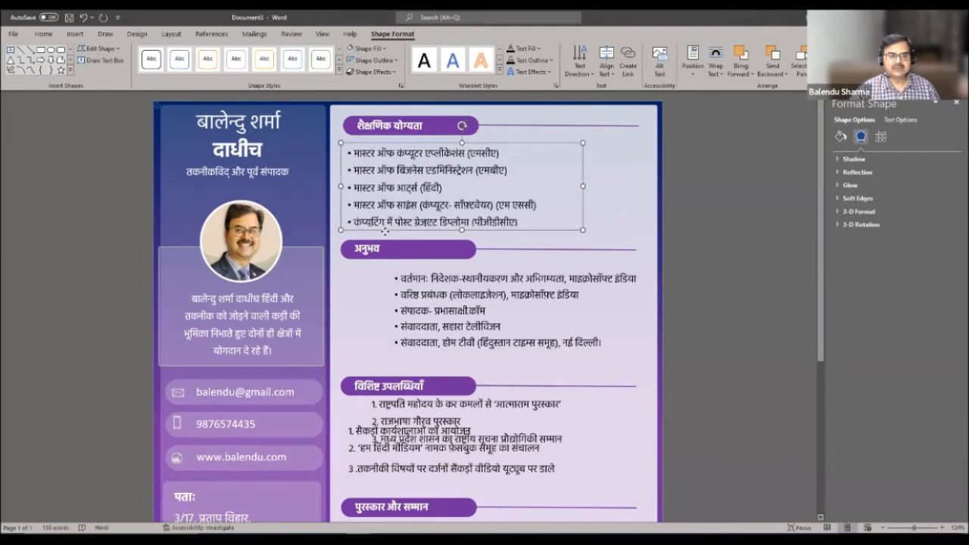
click(608, 233)
- Settle the awards and achievements lists under their headings and delete the stray quote after डाले
scroll(469, 238, down, 2)
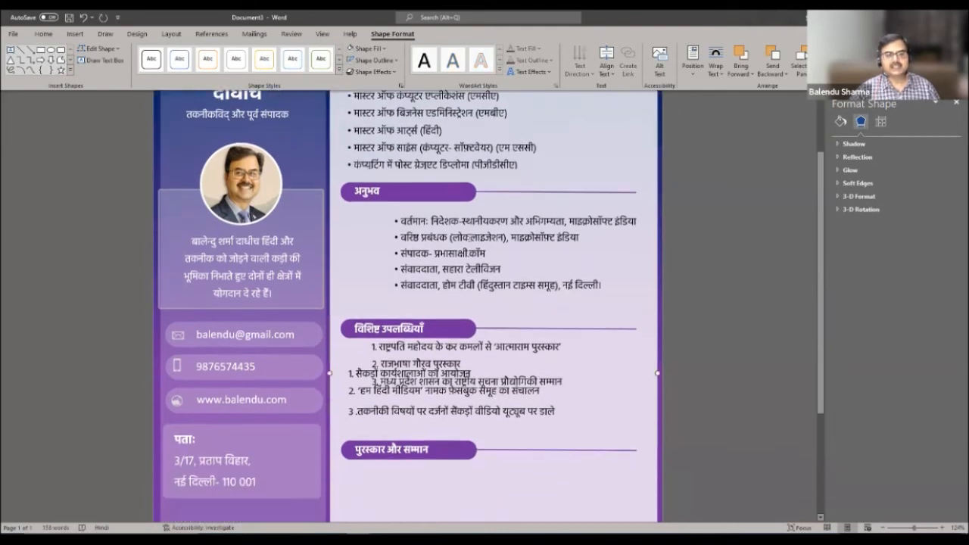
scroll(469, 227, down, 1)
drag(469, 187, 423, 188)
scroll(530, 227, down, 3)
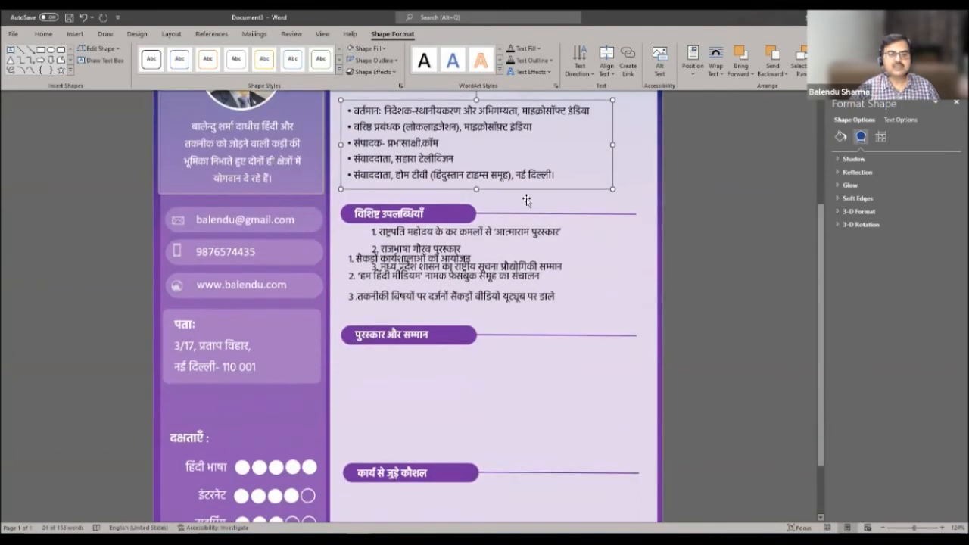
click(458, 272)
click(463, 232)
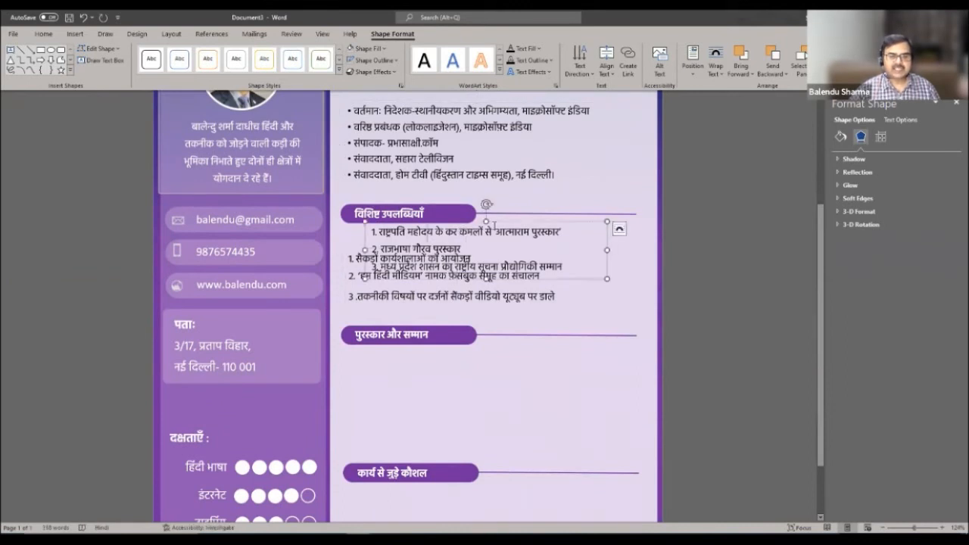
drag(463, 232, 477, 362)
click(464, 275)
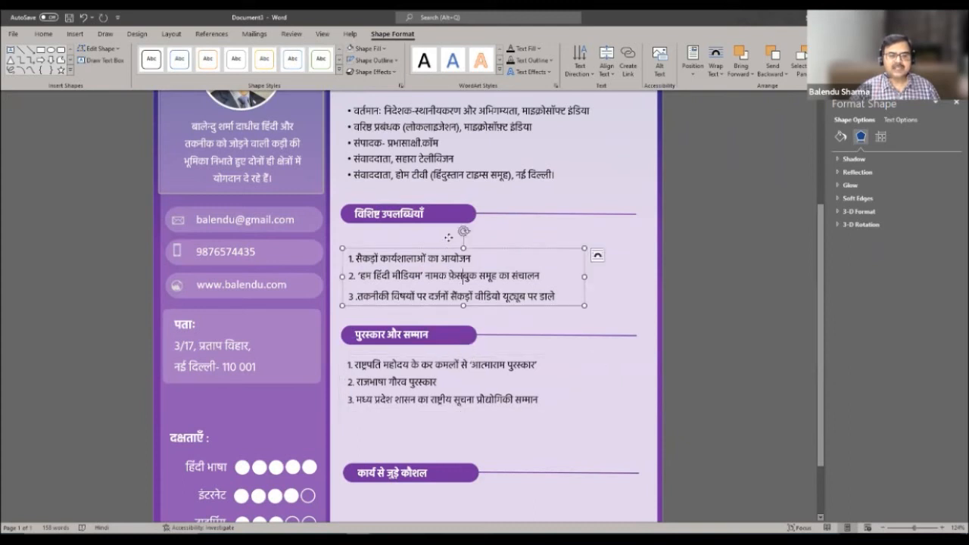
drag(449, 250, 448, 231)
click(543, 278)
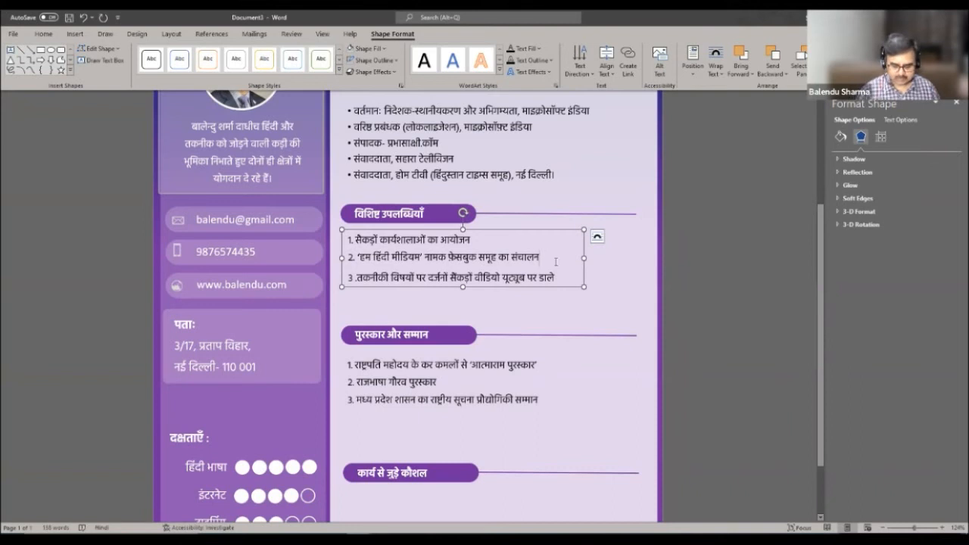
key(BackSpace)
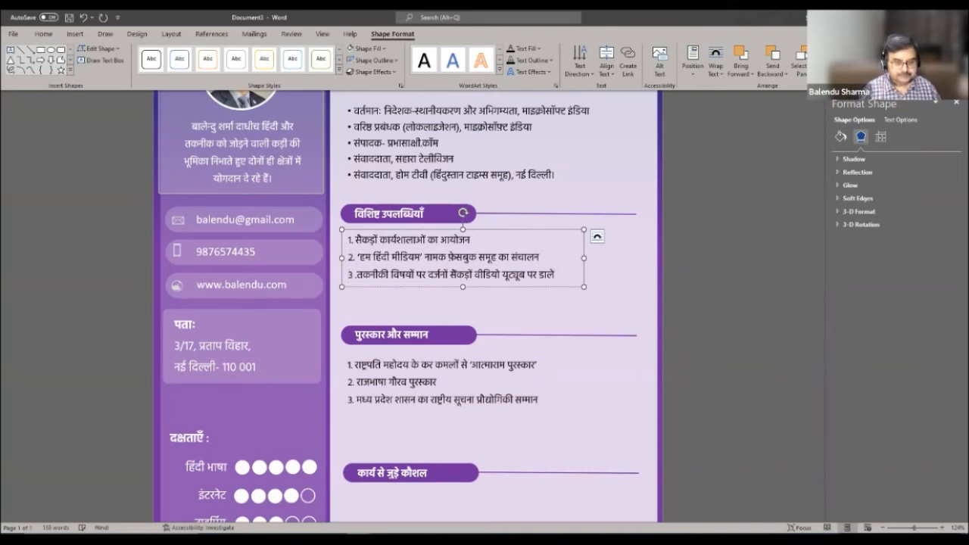
- Add achievements 4, 'मुख्यधारा के समाचार पत्रों में तकनीक पर सैकड़ों लेख', and 5, the free Hindi software item
key(Return)
text(4,)
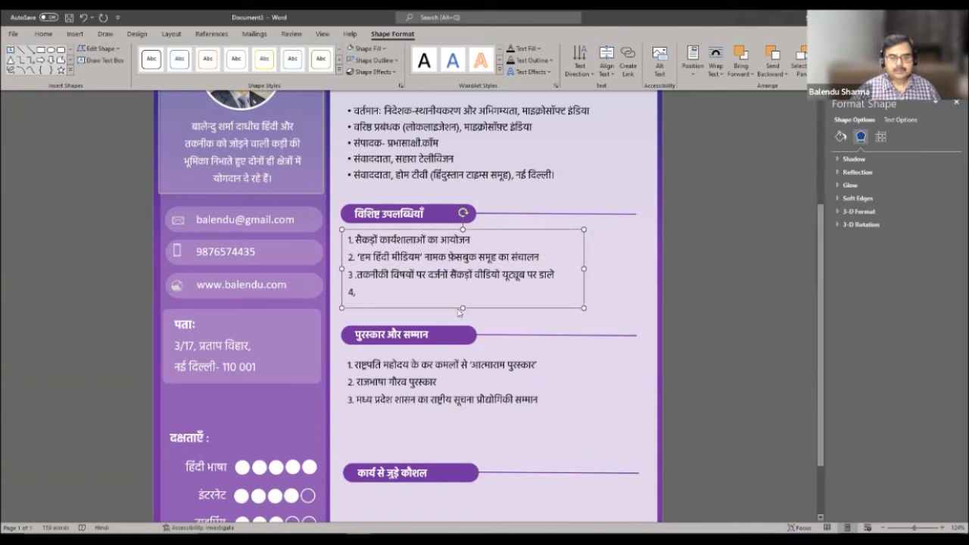
key(BackSpace)
text(. मुख्यधारा के समाचार पत्रों में तकनीक पर)
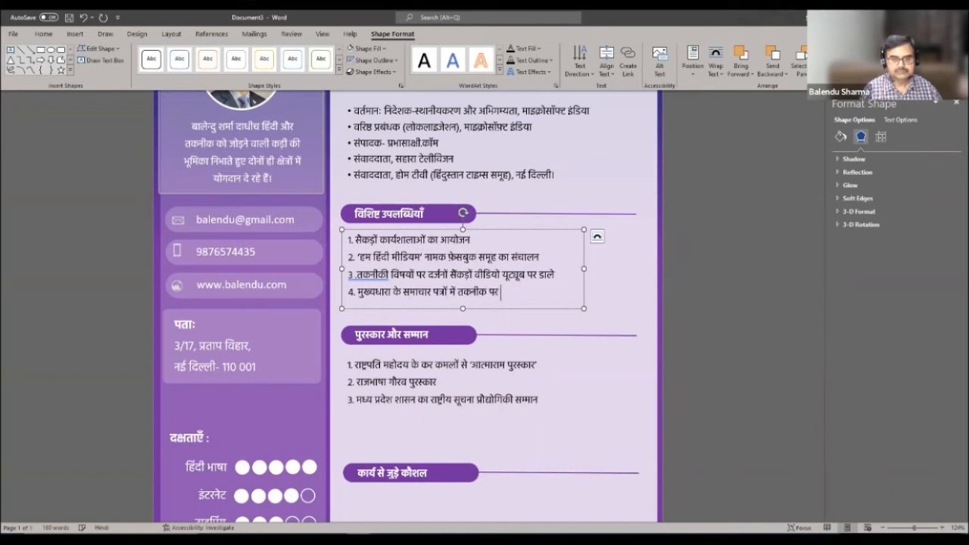
text( सैकड़ों लेख)
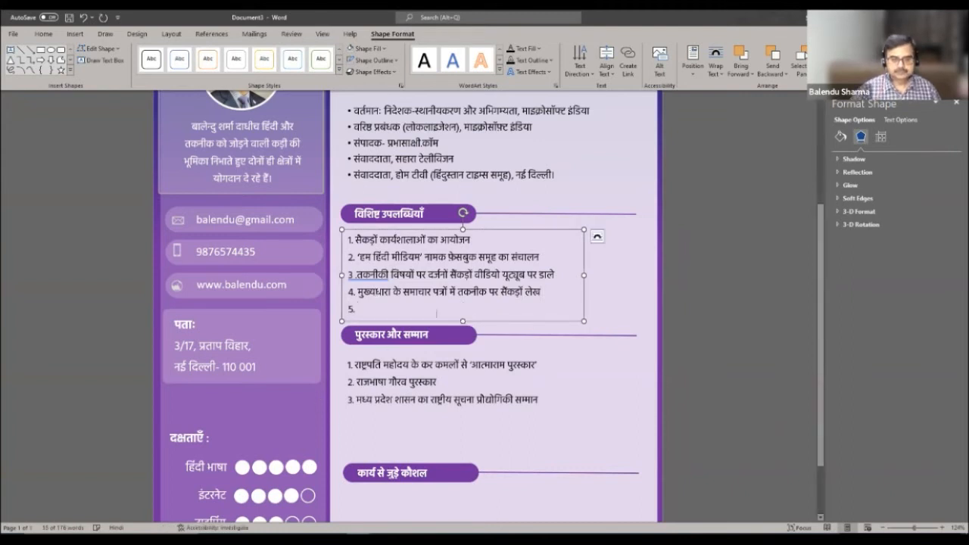
text(अनेक नि)
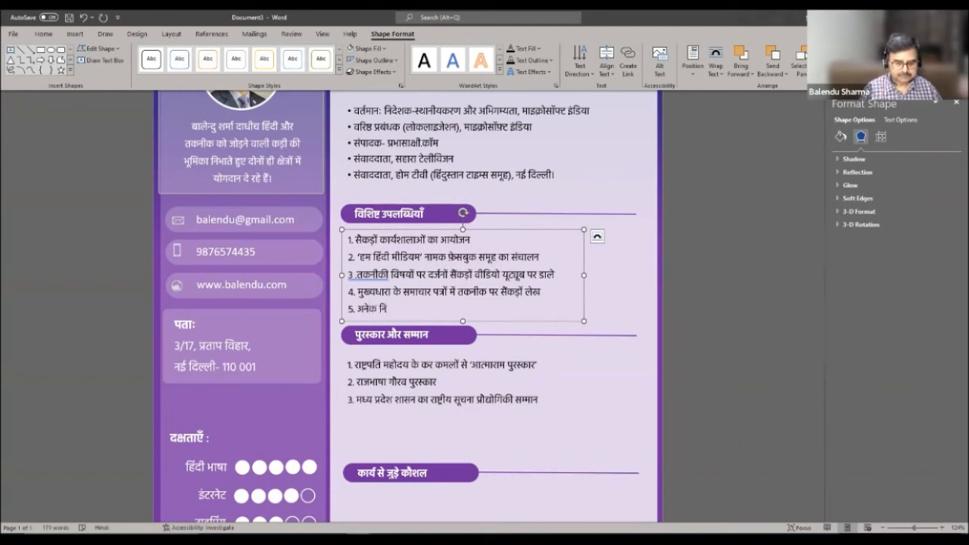
text(बंुल्क हिंदी सॉफ्टवेयरों का निर्मा)
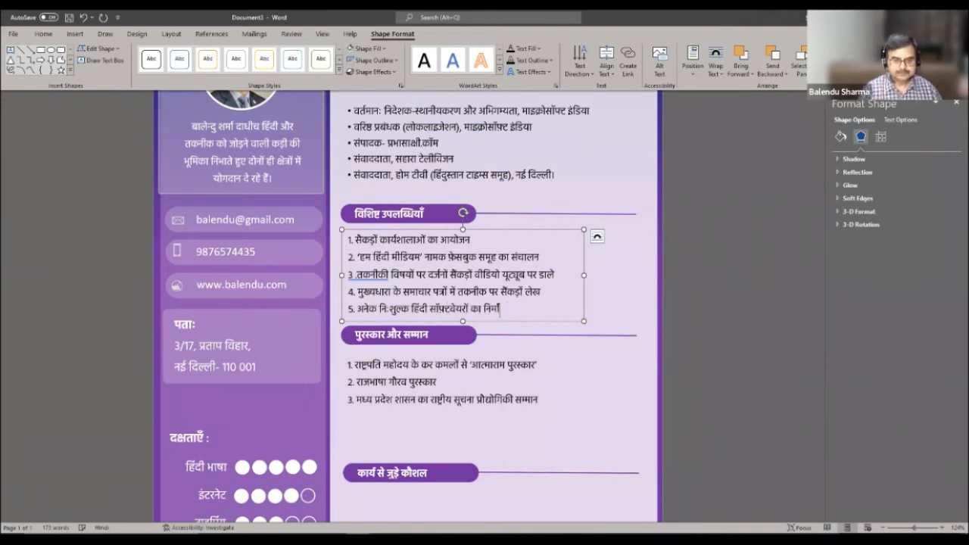
text(णिका)
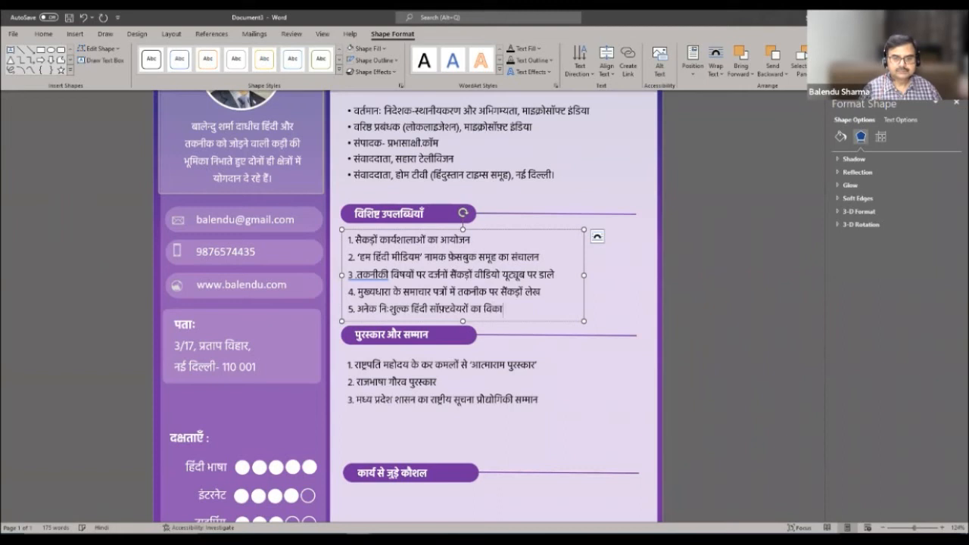
click(629, 388)
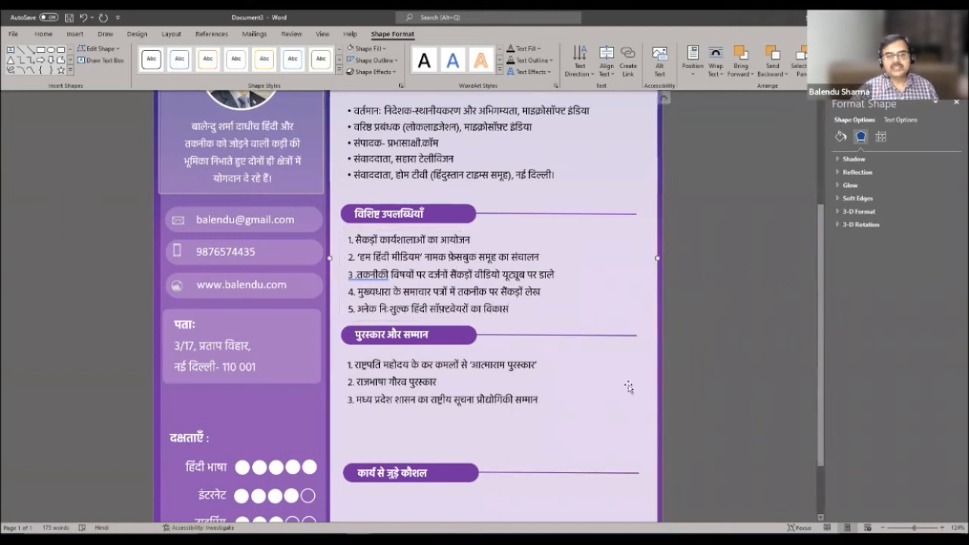
click(455, 382)
- Drag the awards box's bottom edge down to make room for more items
drag(528, 413, 529, 409)
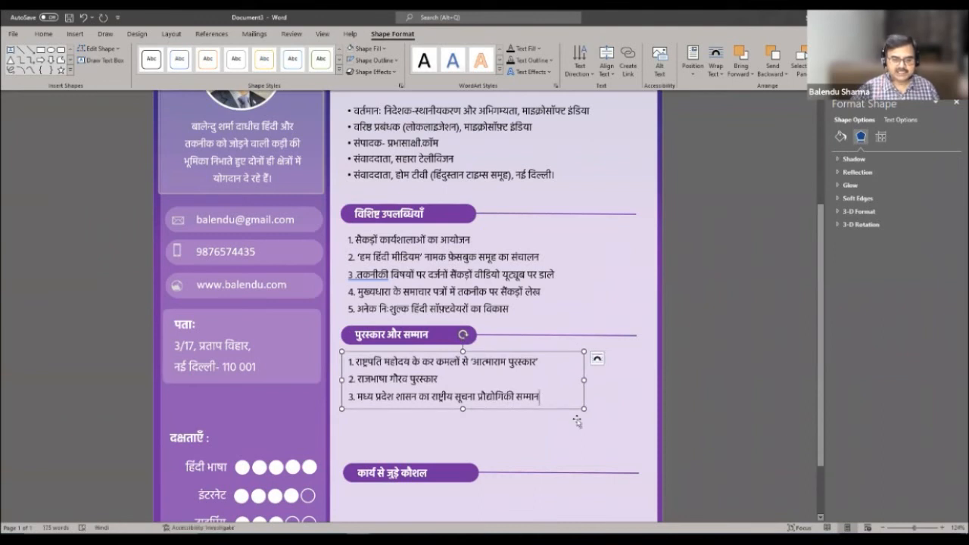
drag(462, 409, 463, 454)
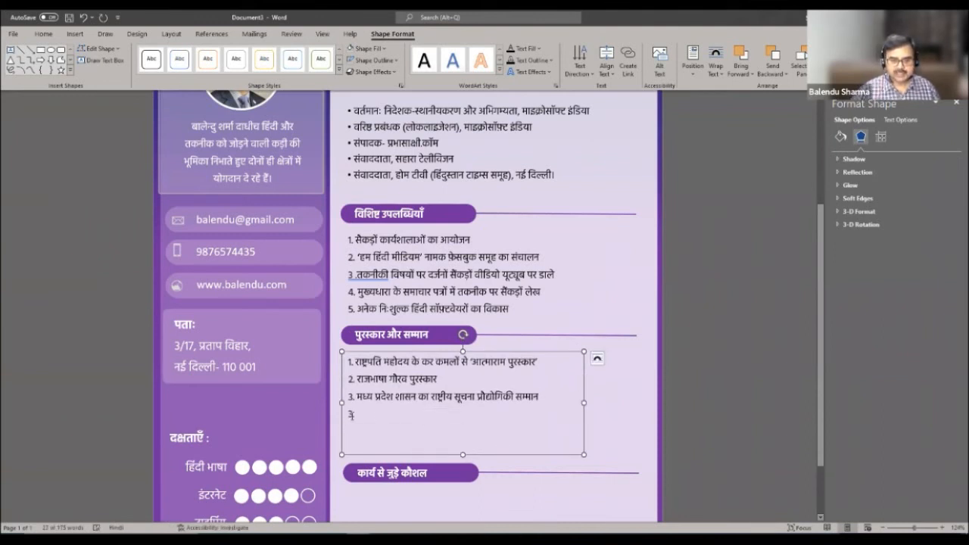
key(BackSpace)
key(BackSpace)
- Add awards 4–6: दिल्ली सरकार का भाषादूत सम्मान, हिंदी अकादमी पुरस्कार, माइक्रोसॉफ्ट एबिलिटी अवार्ड
text(4)
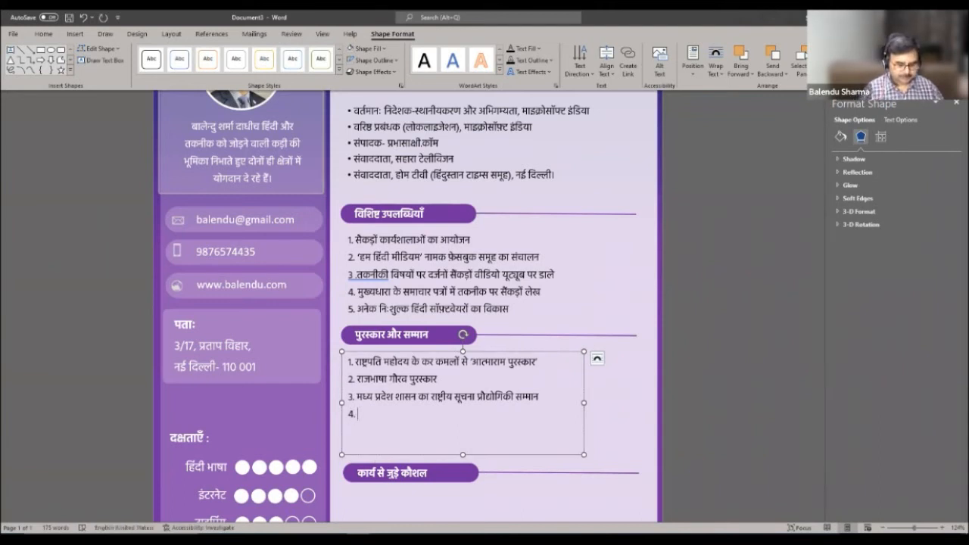
text(. दिल्ली सरकार का भाषादूत सम्मान)
key(Return)
text(5)
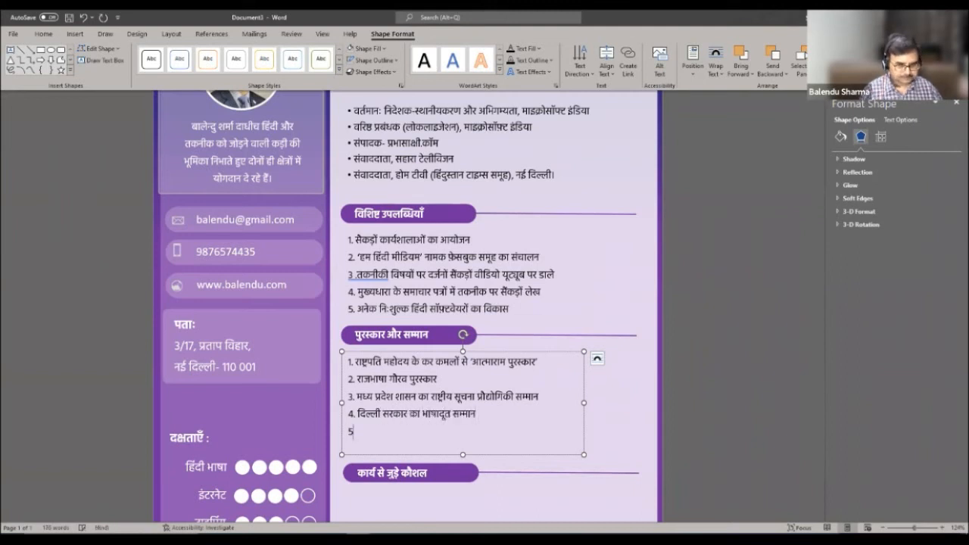
text(. हिंदी अकादमी का )
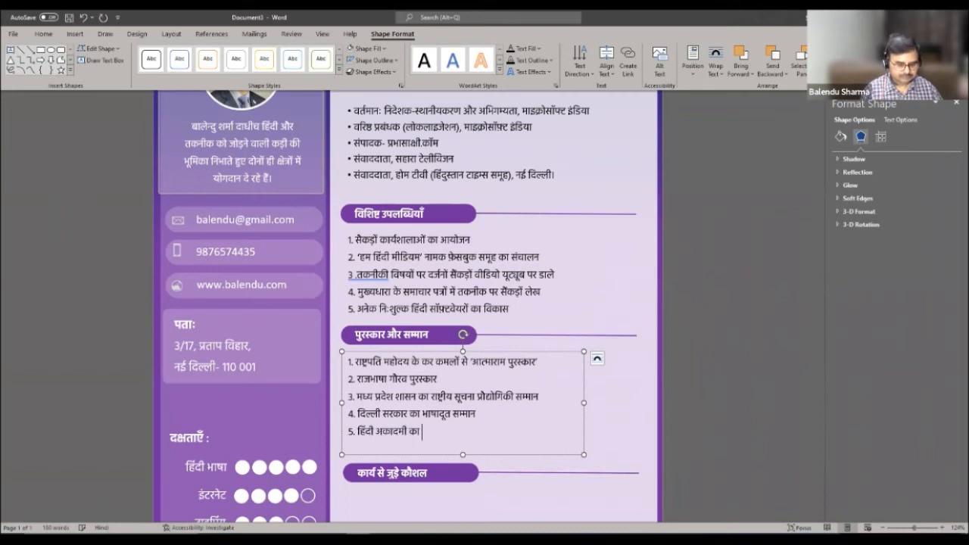
text(ज्ञान प्रौद्योगिकी पुरस्कार )
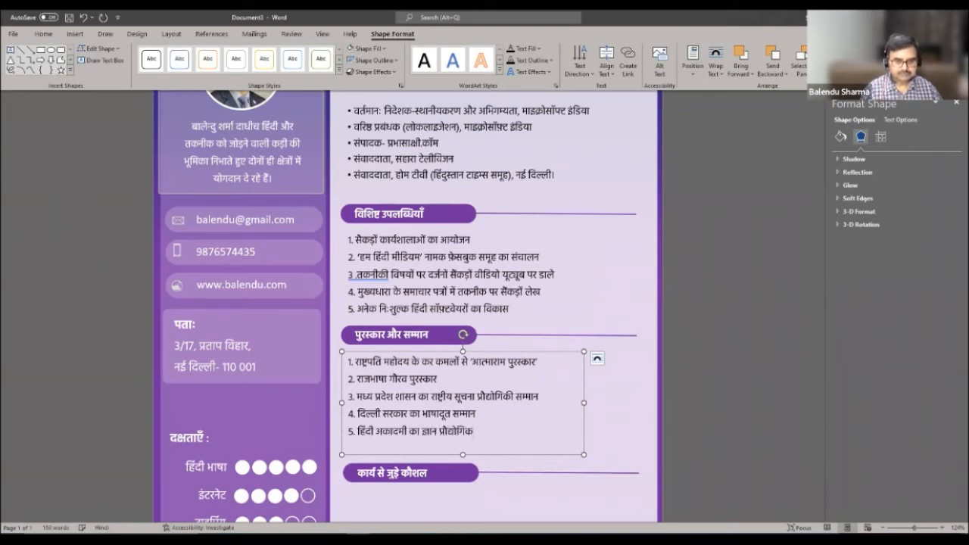
text(6. माइक्रोसॉफ्ट का वैश्विक एबिलिटी)
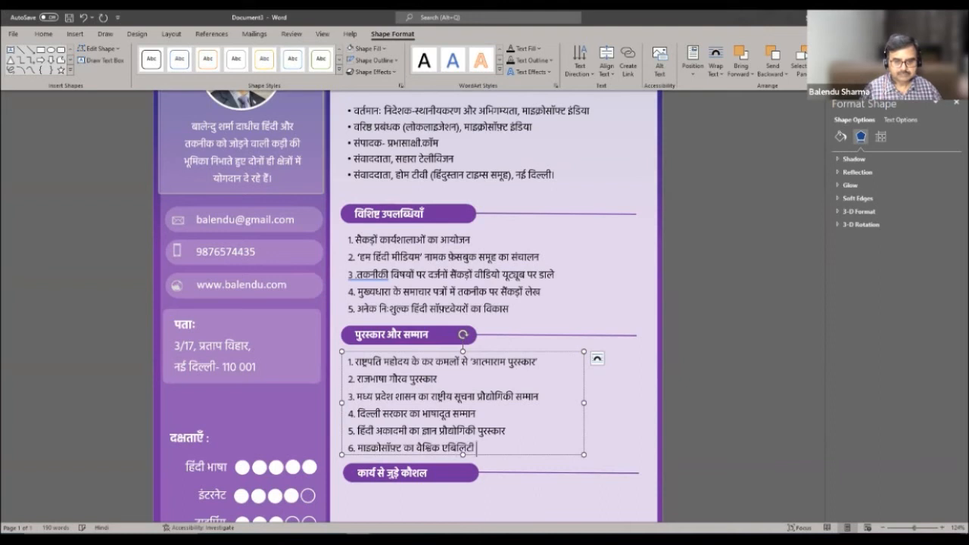
text( अवार्ड)
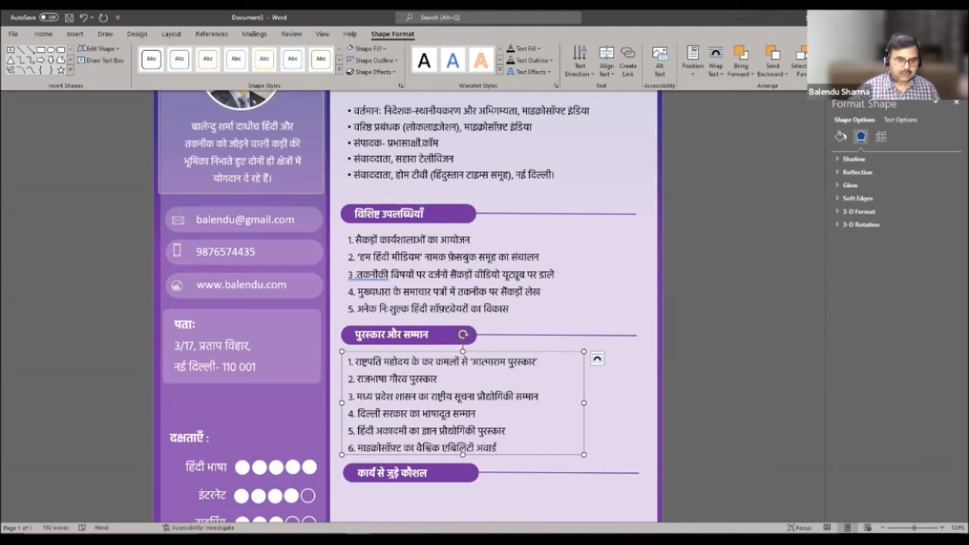
drag(462, 455, 462, 461)
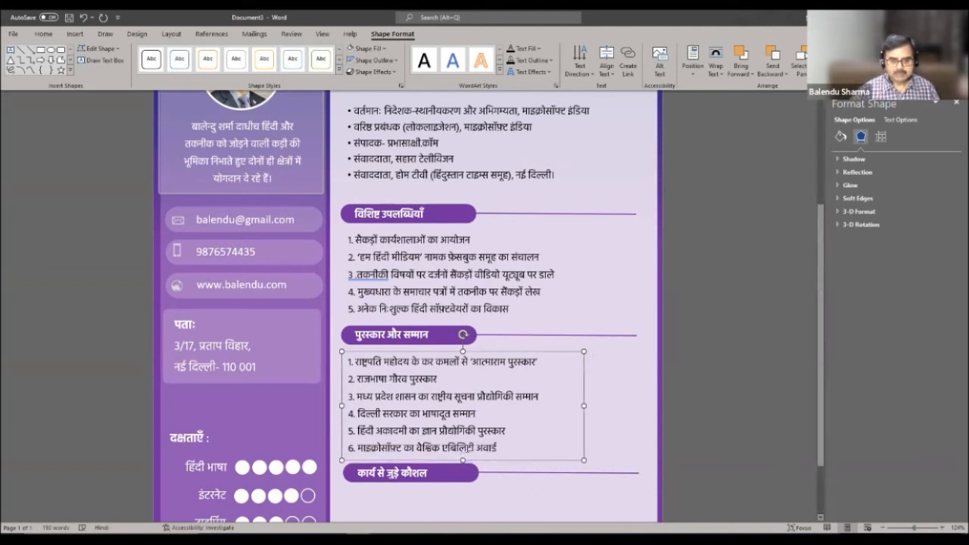
scroll(598, 410, down, 3)
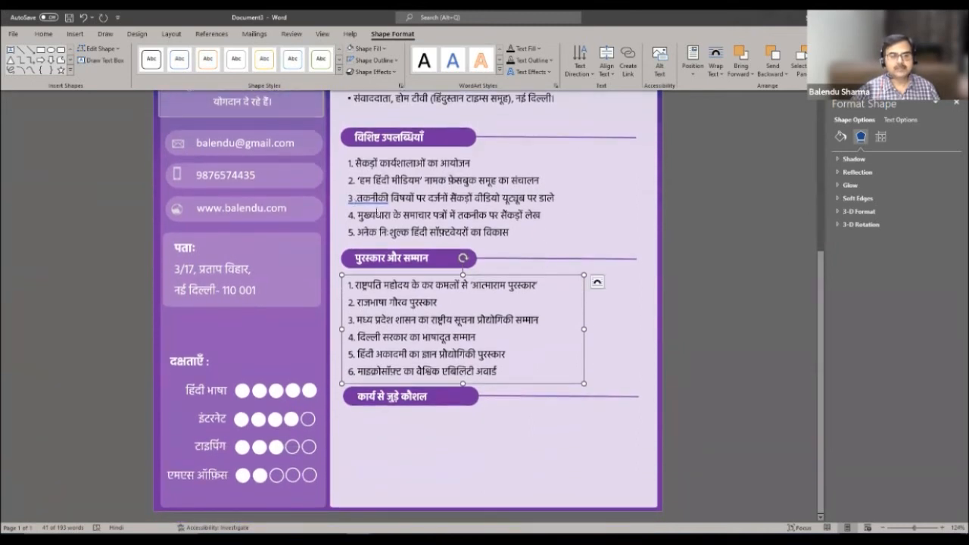
- Paste a copy of the six-item awards box and drag it below the कार्य से जुड़े कौशल heading
click(377, 211)
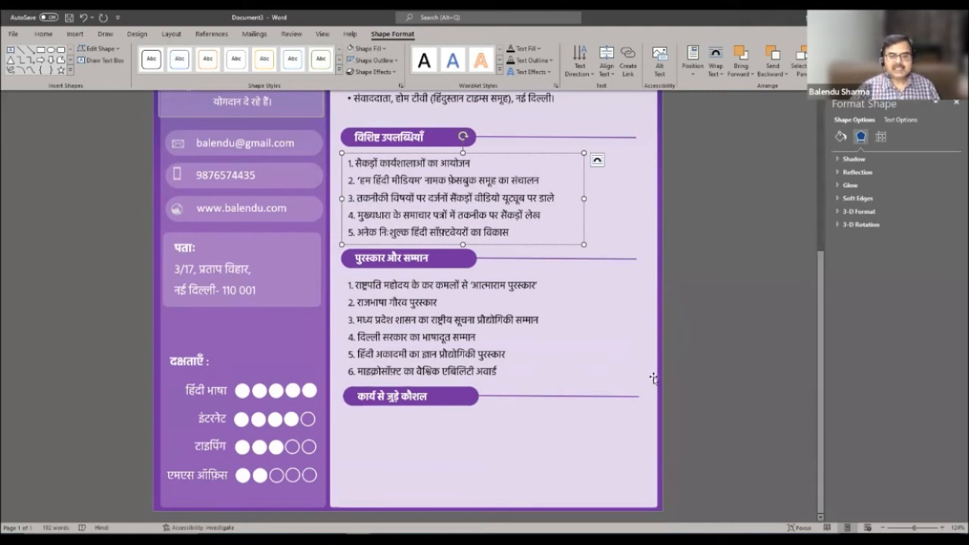
scroll(711, 332, up, 6)
click(708, 335)
scroll(712, 412, down, 4)
scroll(713, 422, down, 3)
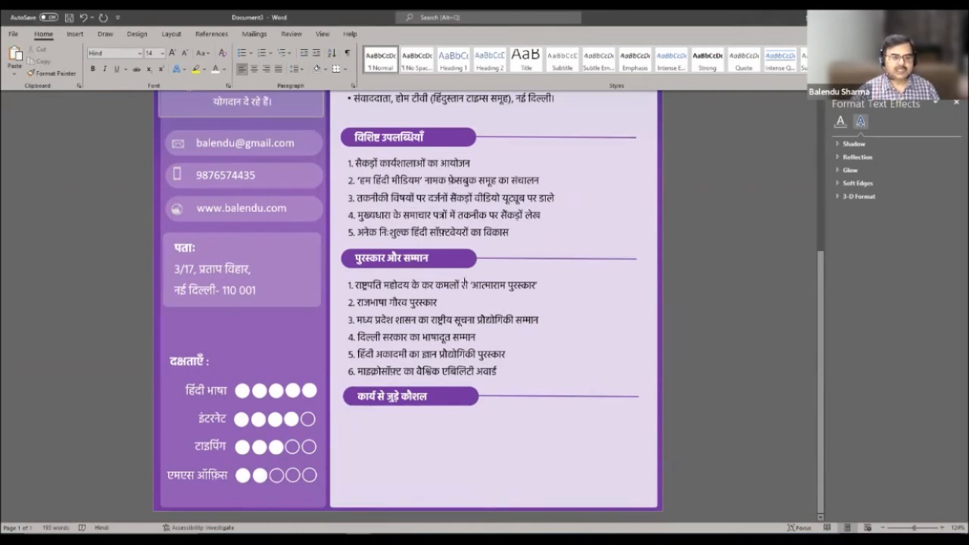
click(451, 280)
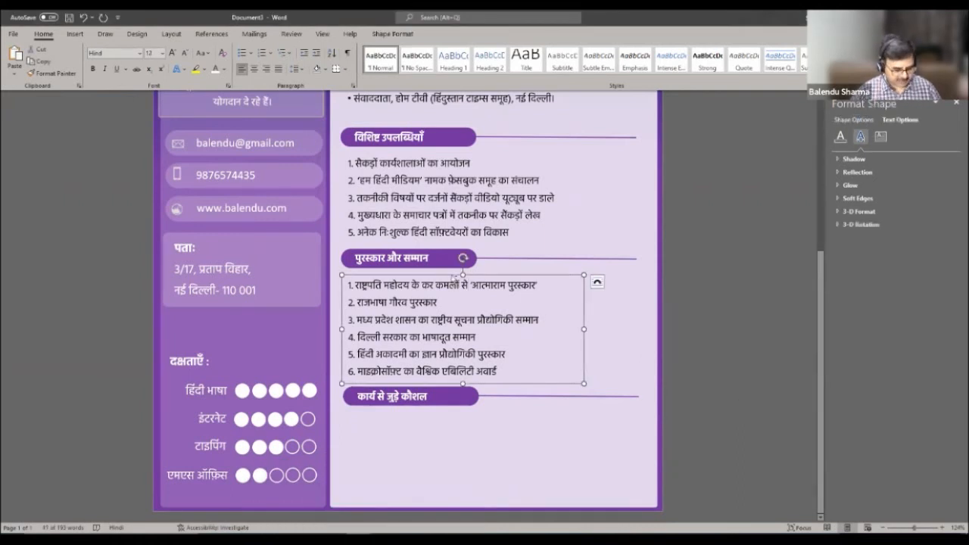
click(434, 443)
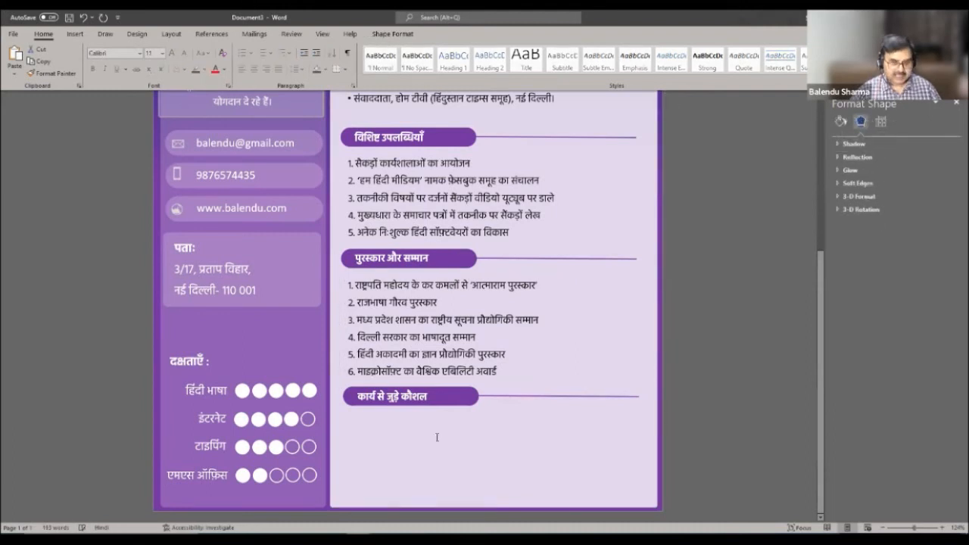
scroll(435, 443, up, 2)
key(ctrl+v)
drag(573, 206, 558, 239)
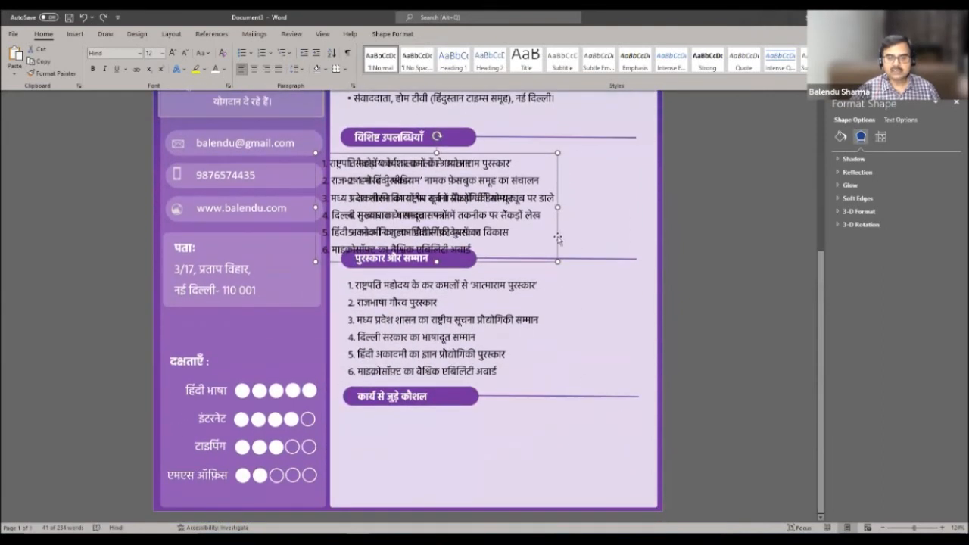
drag(551, 423, 552, 515)
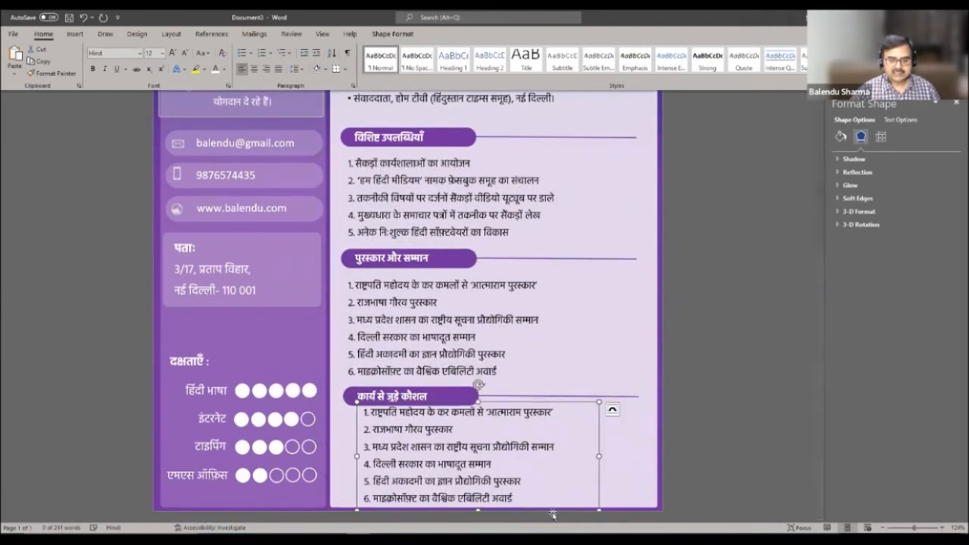
- Replace the copied box's text with अनुवाद, shrink the box to fit, and italicize it
key(ctrl+a)
text(अम)
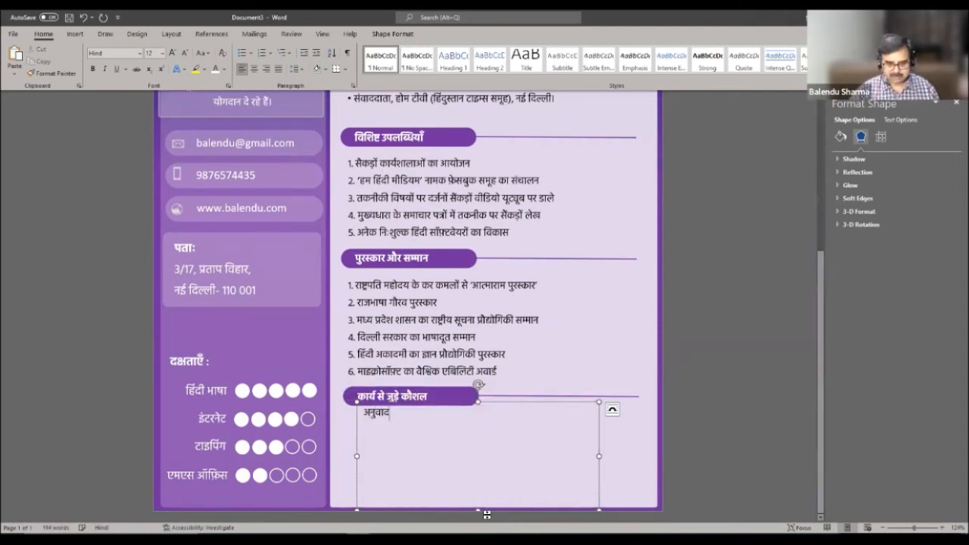
drag(478, 509, 459, 421)
drag(599, 412, 397, 494)
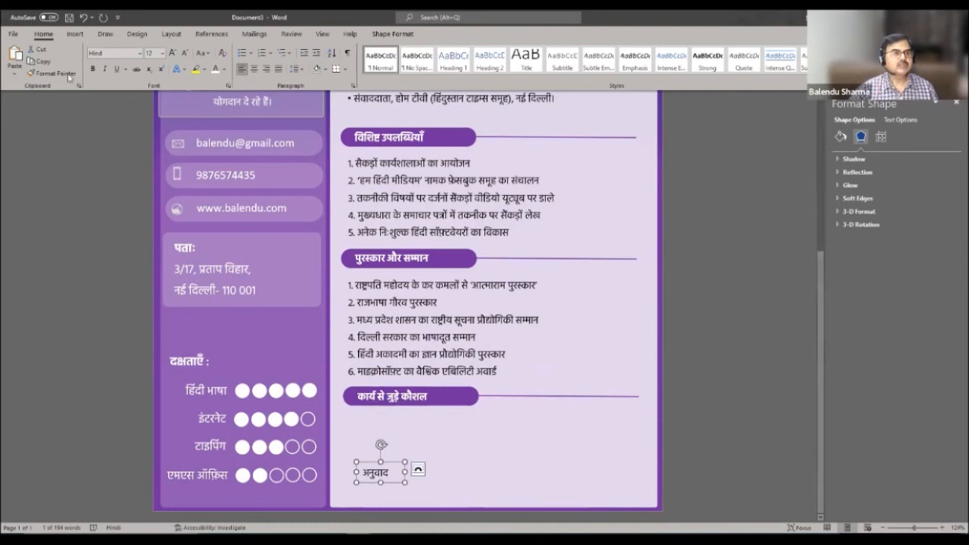
click(104, 68)
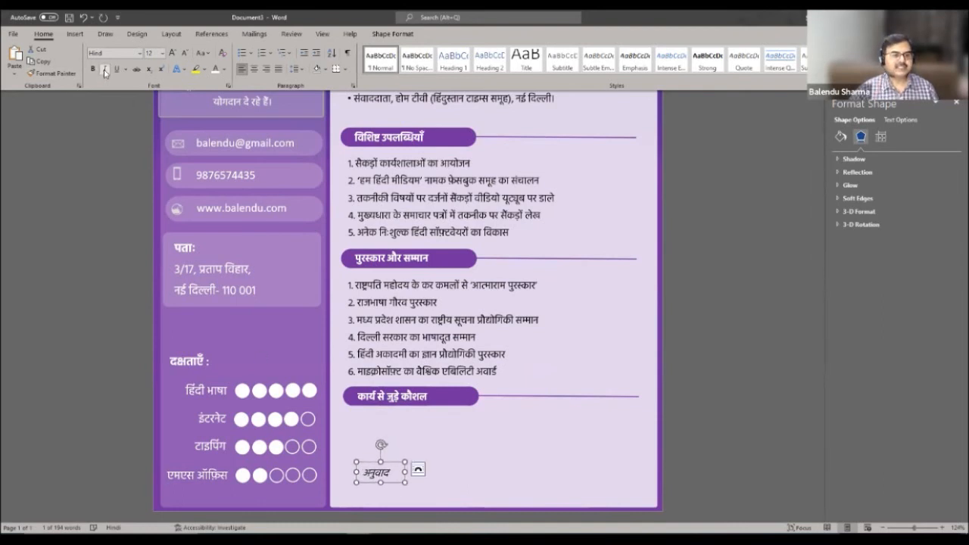
- Colour the अनुवाद label text purple
click(224, 69)
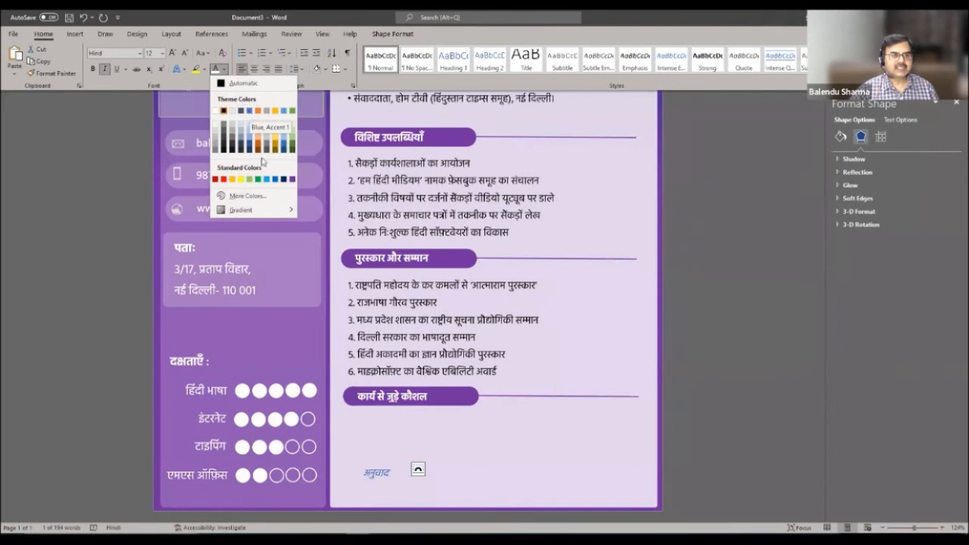
click(284, 179)
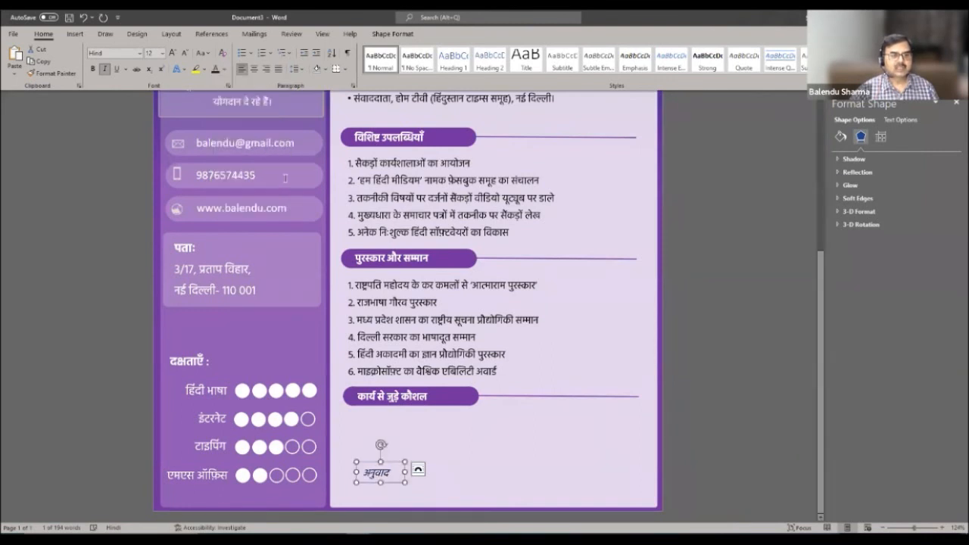
click(225, 69)
click(292, 177)
- Remove bold from अनुवाद, shift the label slightly right, and paste a duplicate
click(376, 472)
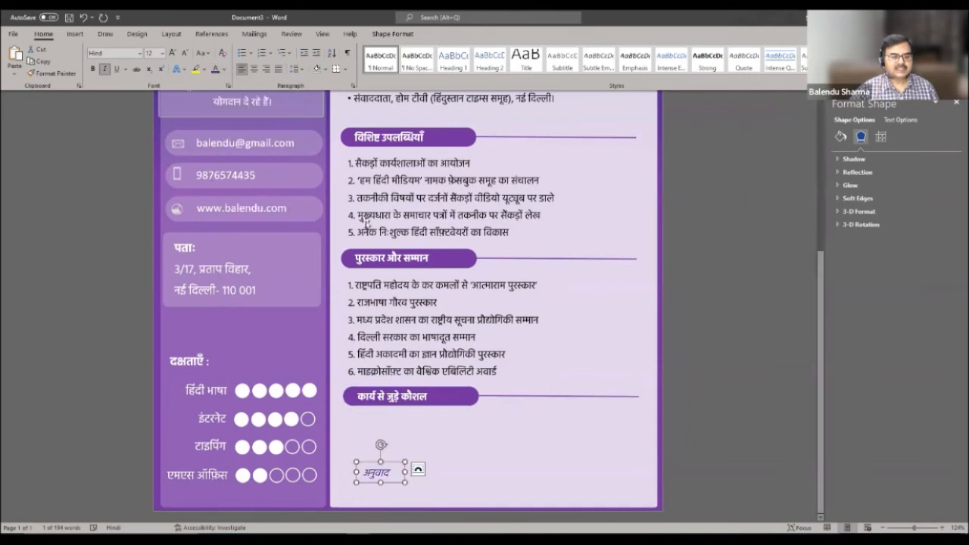
click(554, 452)
click(385, 469)
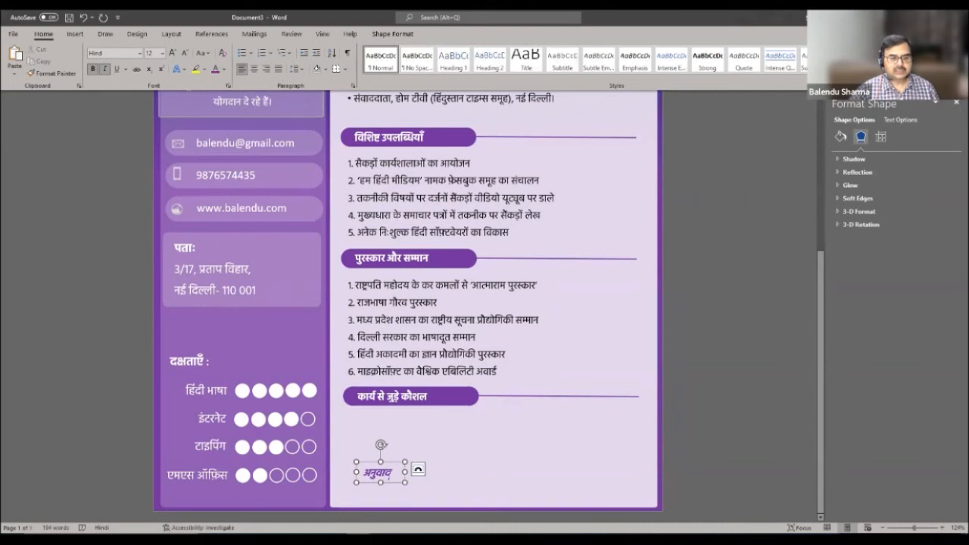
drag(397, 468, 353, 459)
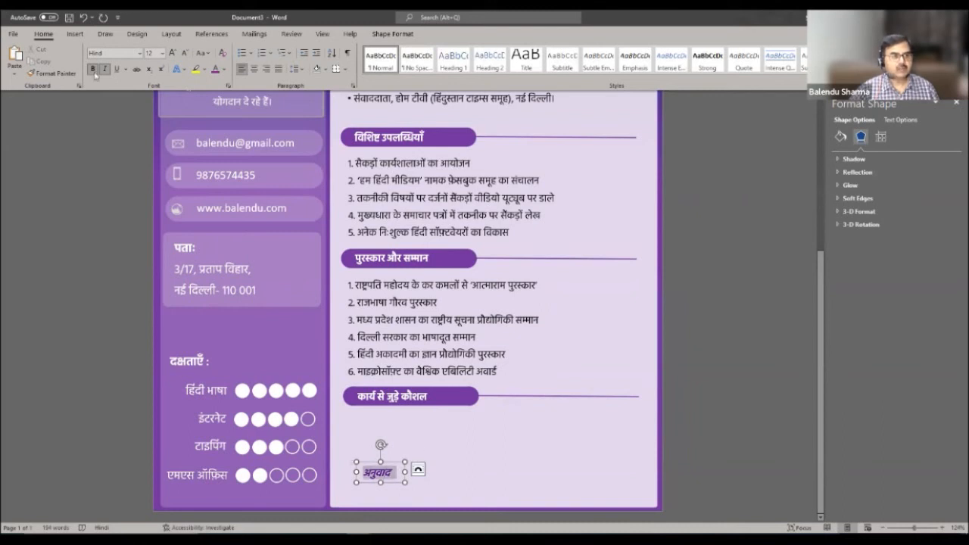
click(95, 72)
click(401, 458)
click(393, 468)
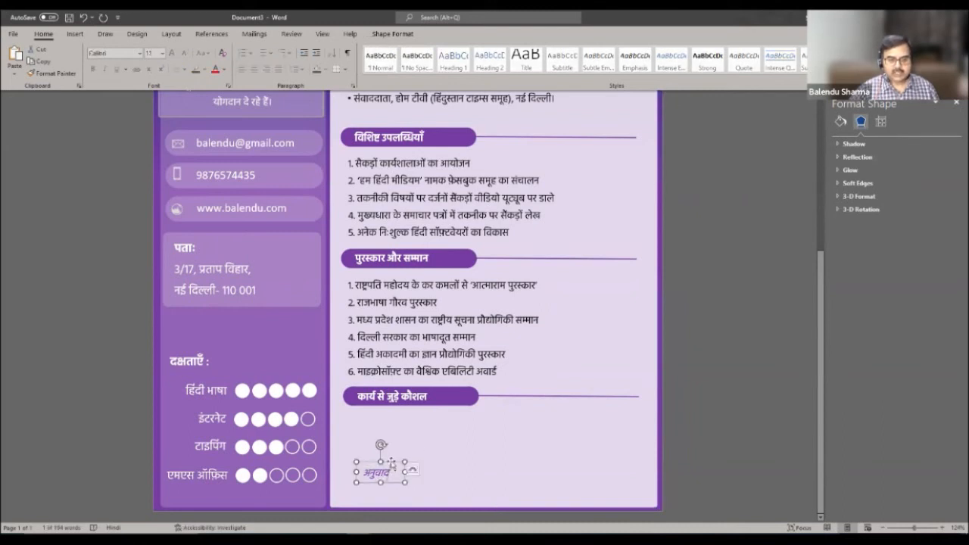
drag(396, 461, 404, 463)
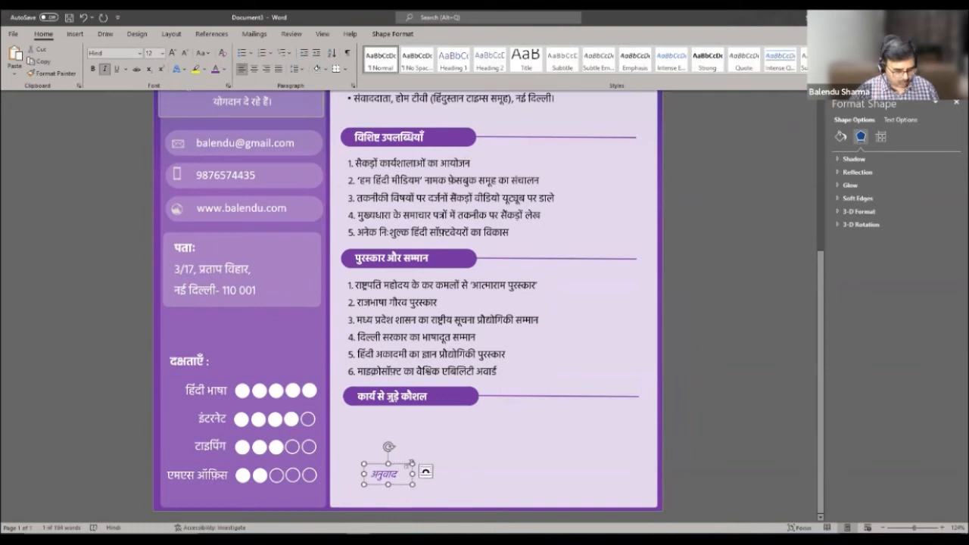
click(411, 461)
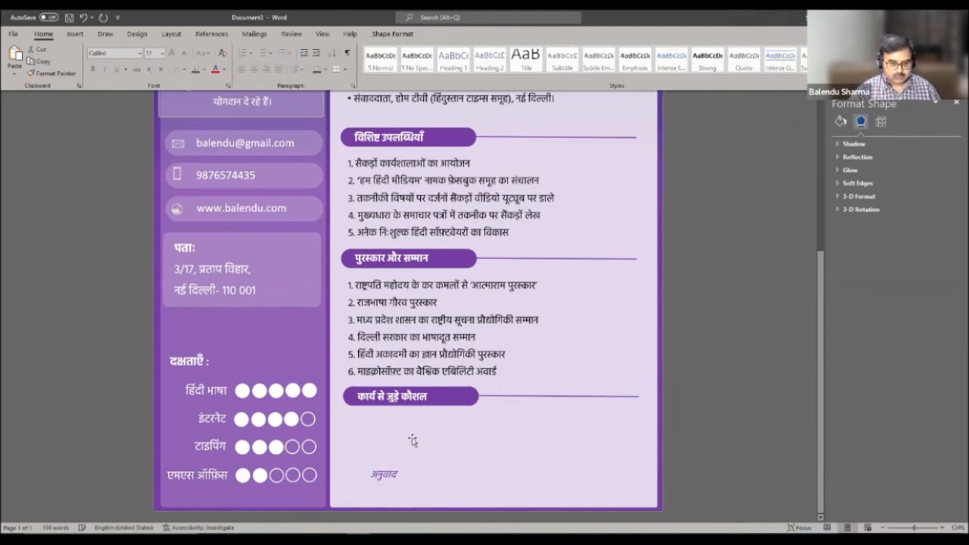
key(ctrl+v)
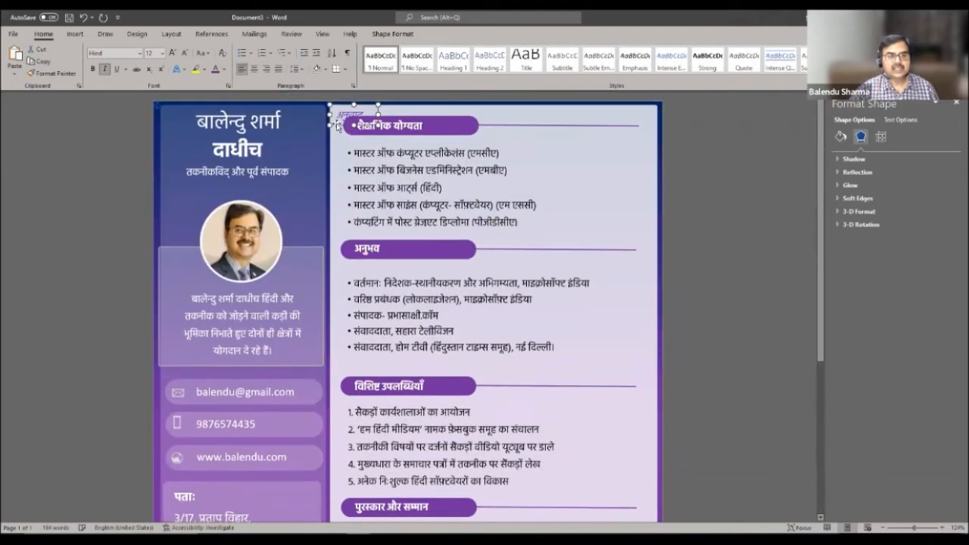
- Move the duplicate अनुवाद label below the कार्य से जुड़े कौशल heading beside the first
drag(337, 126, 533, 514)
scroll(556, 446, down, 4)
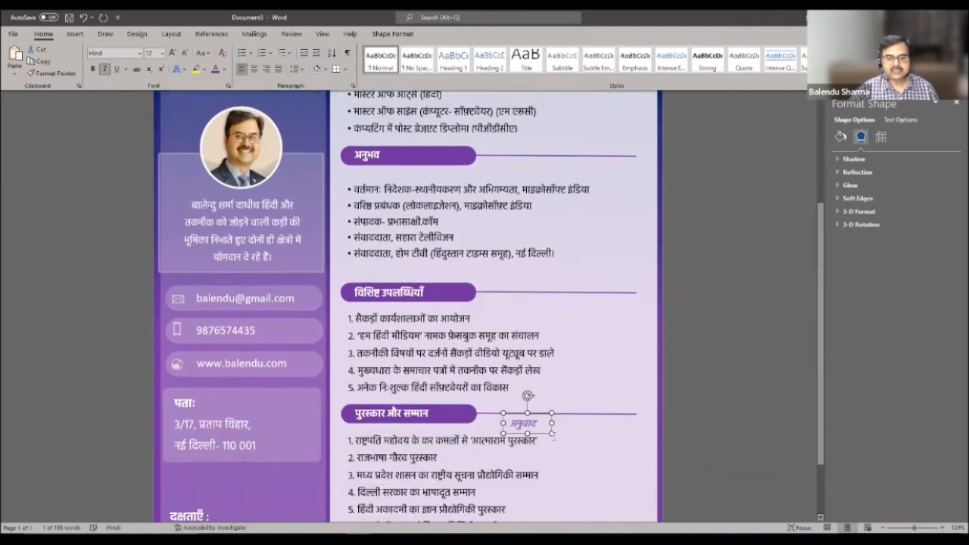
drag(542, 342, 526, 525)
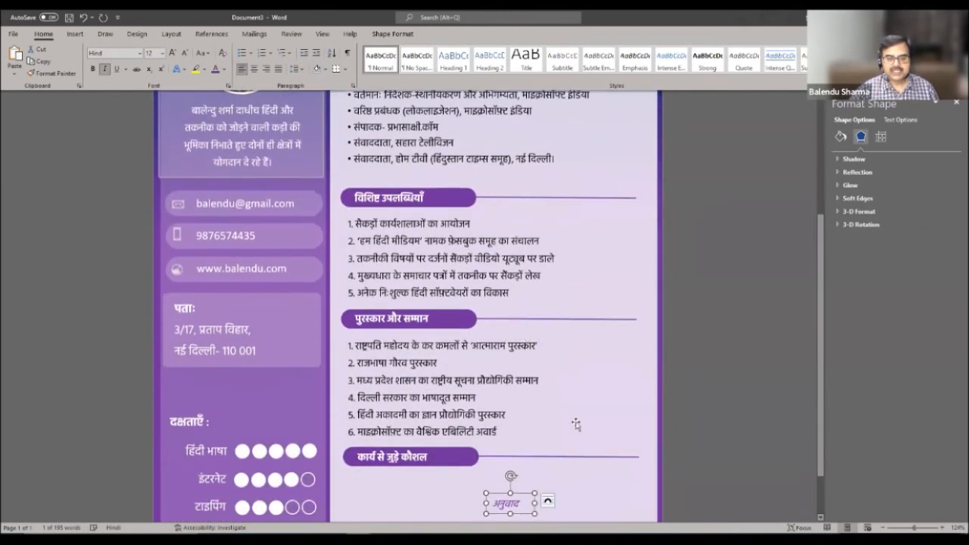
scroll(573, 424, down, 2)
key(Down)
key(Down)
key(Left)
key(Left)
key(Down)
key(Down)
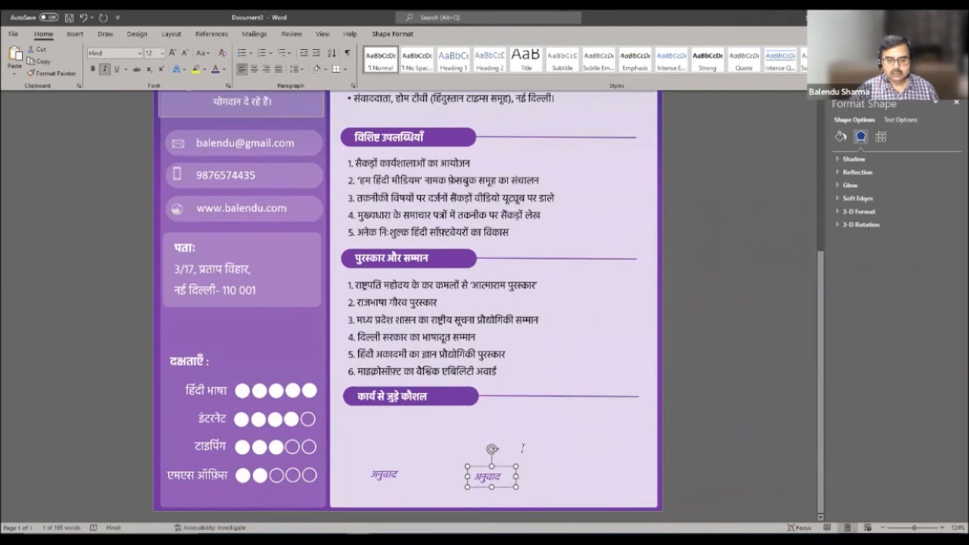
key(ctrl+Right)
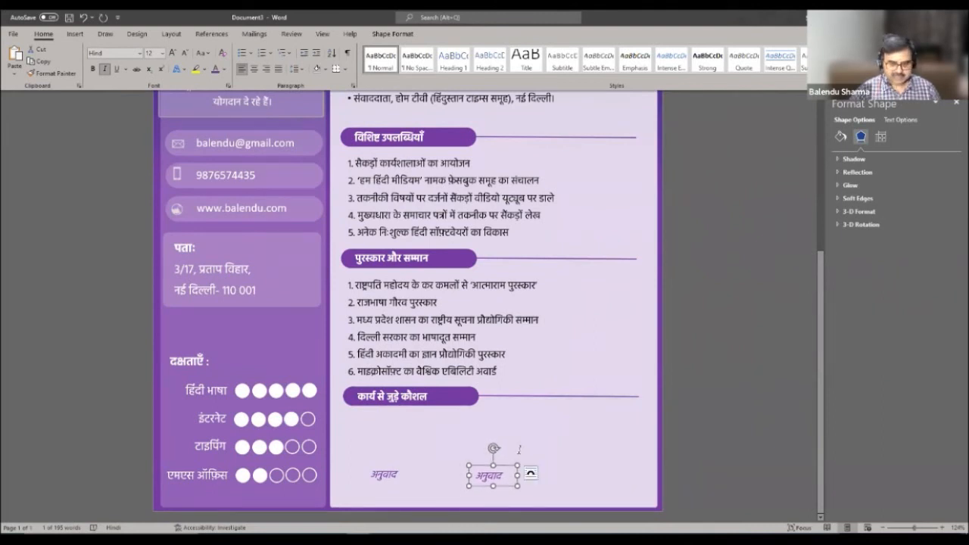
- Paste a third अनुवाद label and nudge it into line on the right
key(ctrl+v)
key(Right)
key(Right)
key(Right)
key(Right)
key(Right)
key(Right)
key(Right)
key(Right)
key(Right)
key(Up)
key(Right)
key(Up)
key(ctrl+Right)
key(ctrl+Right)
key(Down)
key(ctrl+Up)
key(ctrl+Up)
key(ctrl+Up)
key(ctrl+Up)
key(ctrl+Up)
key(ctrl+Up)
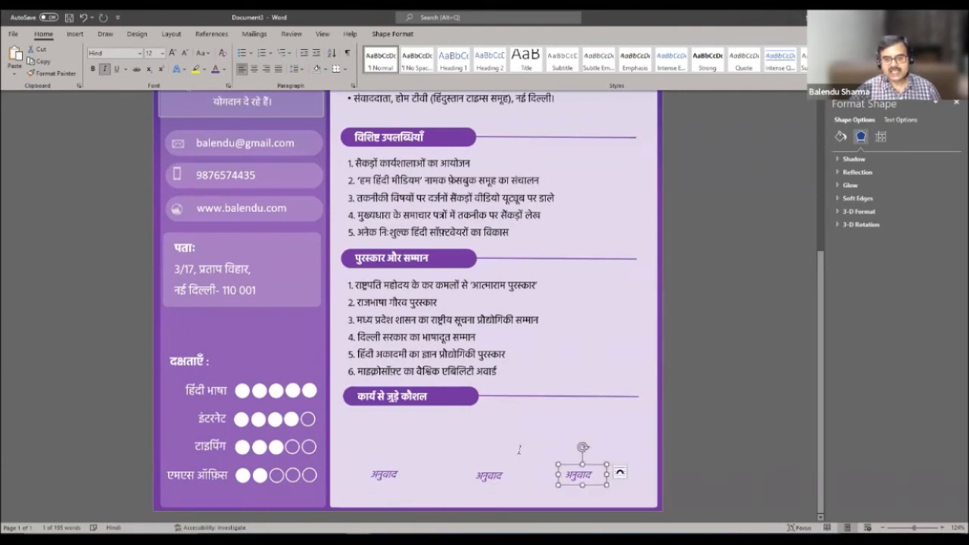
click(647, 447)
- Fine-tune the third label's position so the three tags form an even row
key(ctrl+v)
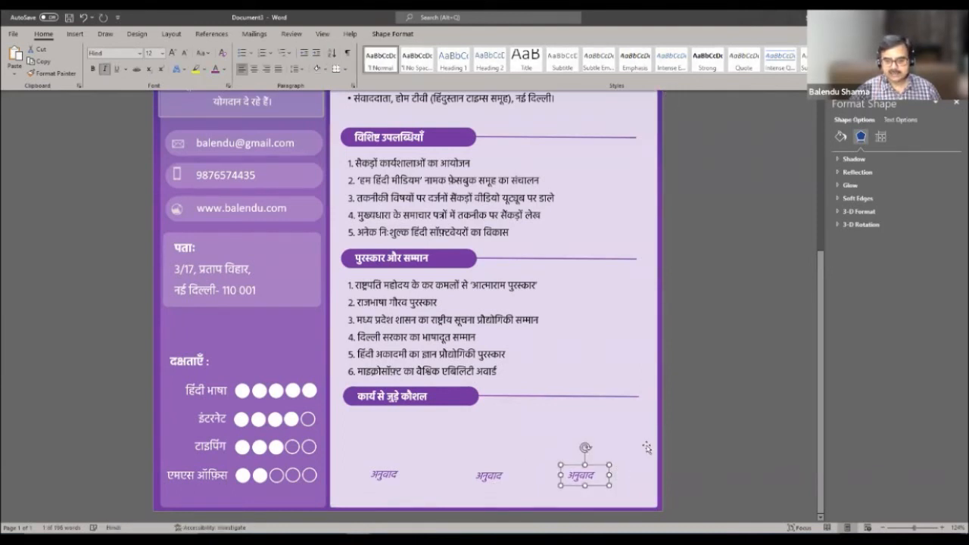
click(660, 448)
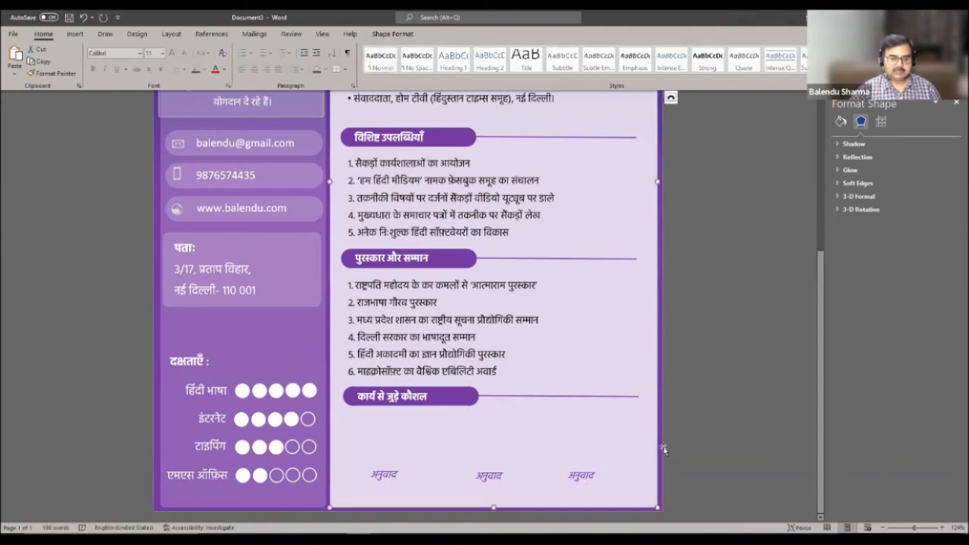
key(Tab)
key(Down)
key(Right)
key(Right)
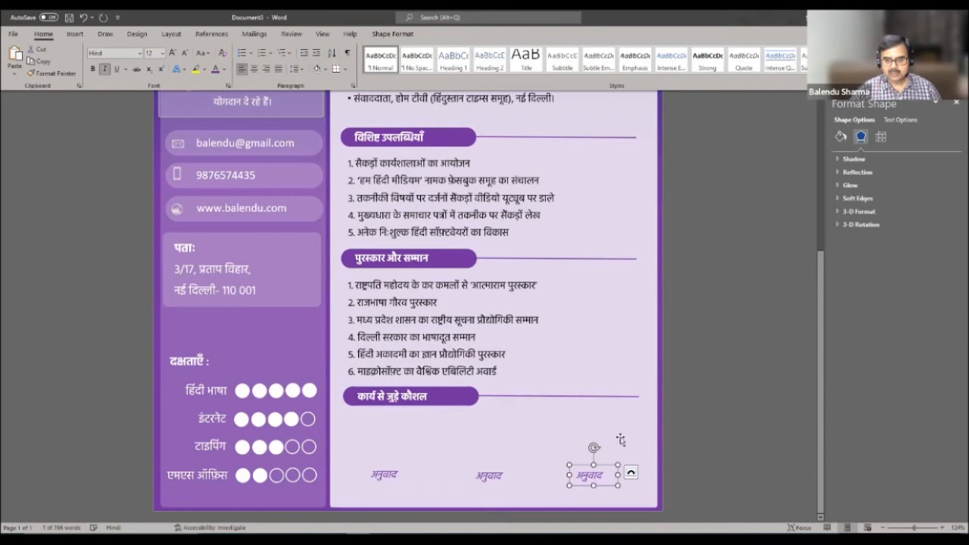
click(616, 452)
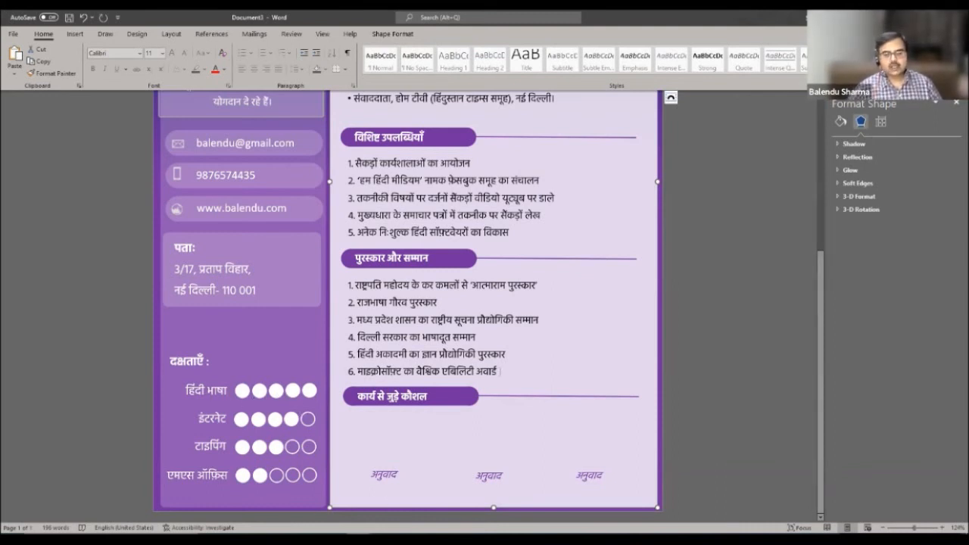
click(74, 35)
- Draw a Block Arc shape above the first अनुवाद label
click(139, 78)
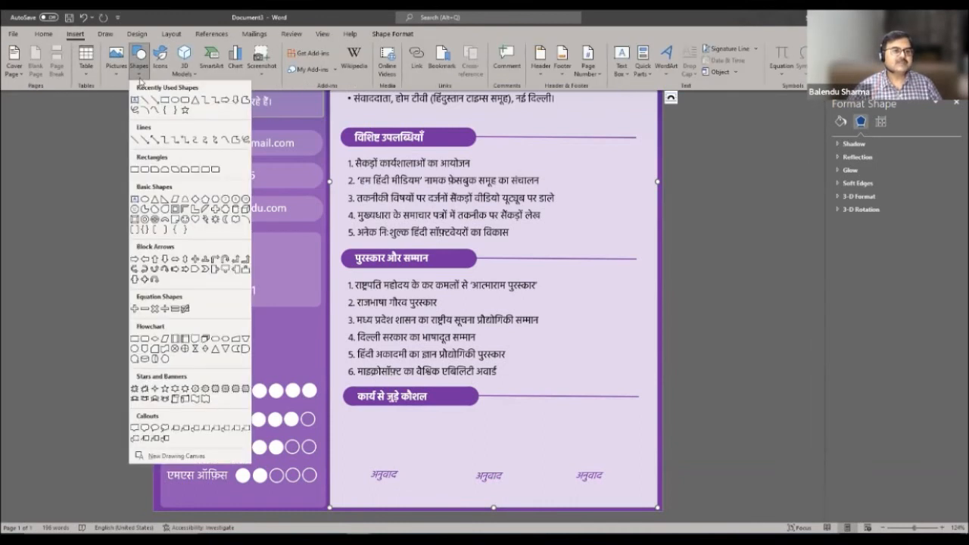
click(165, 218)
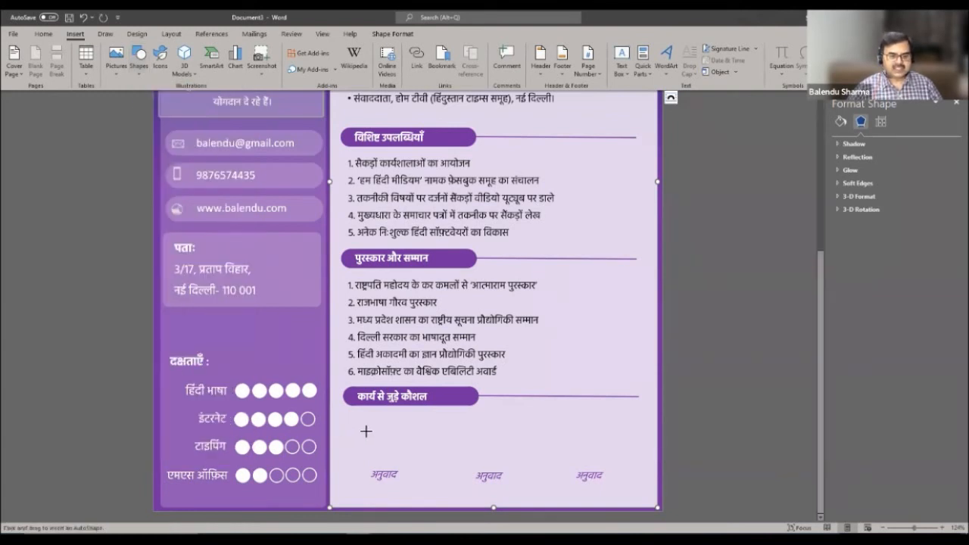
mouse_move(367, 426)
mouse_down()
mouse_move(398, 443)
mouse_move(413, 470)
mouse_move(400, 445)
mouse_up()
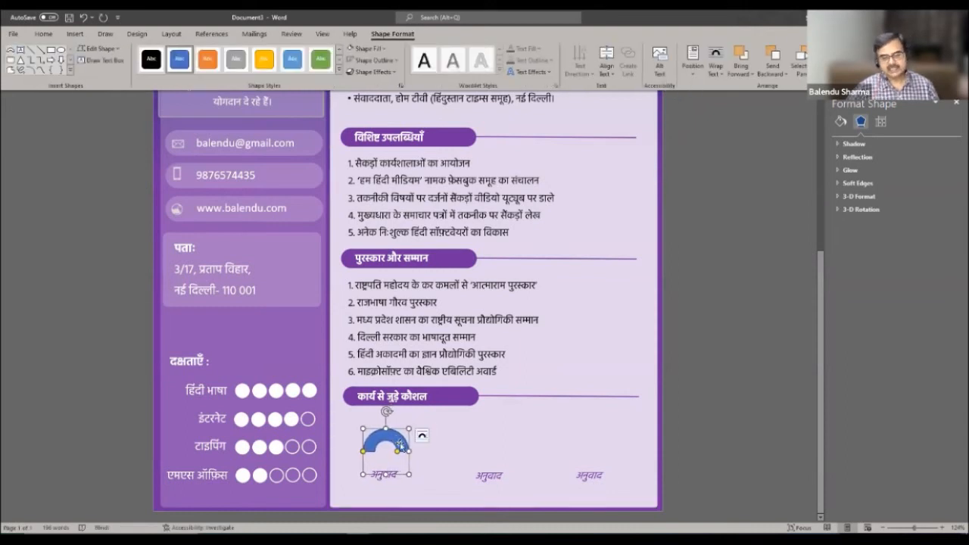
- Ctrl+drag the arc to duplicate it above the middle label
click(456, 452)
click(396, 443)
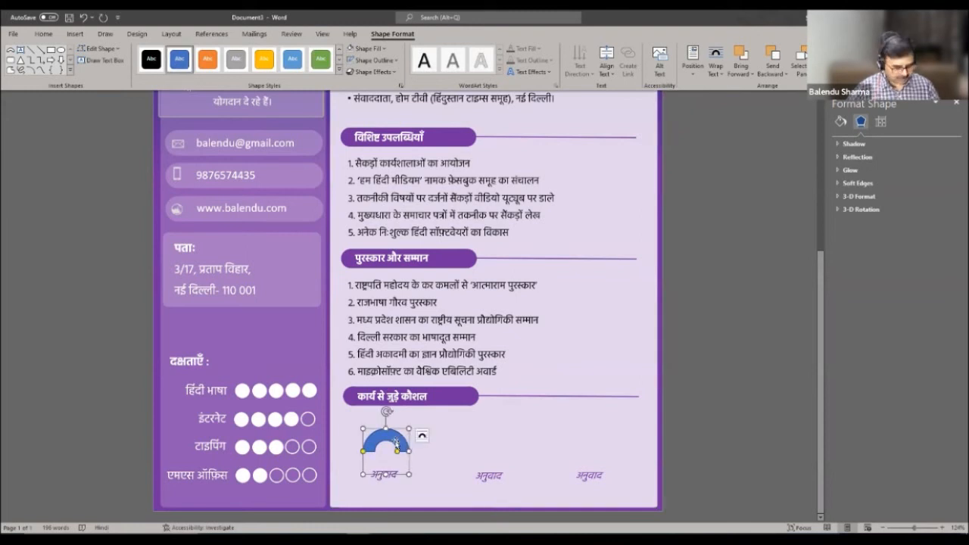
click(442, 446)
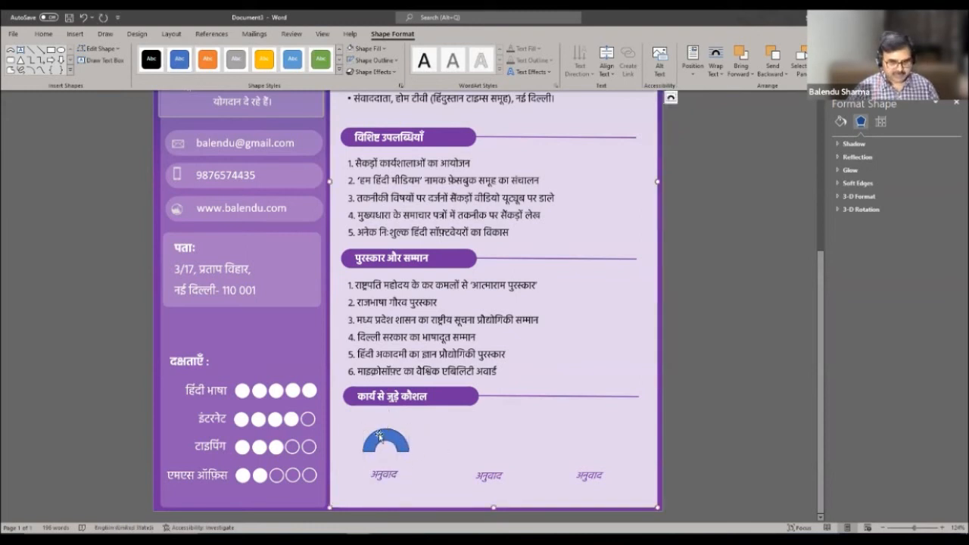
click(380, 436)
ctrl+drag(380, 436, 474, 436)
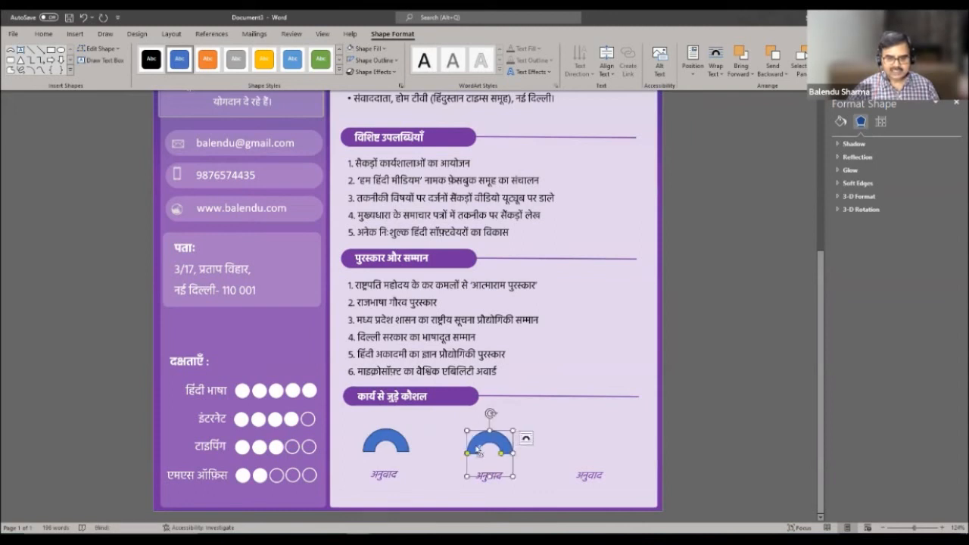
- Rename the middle label कार्यशाला and the right label प्रशासन
click(478, 450)
key(ctrl+a)
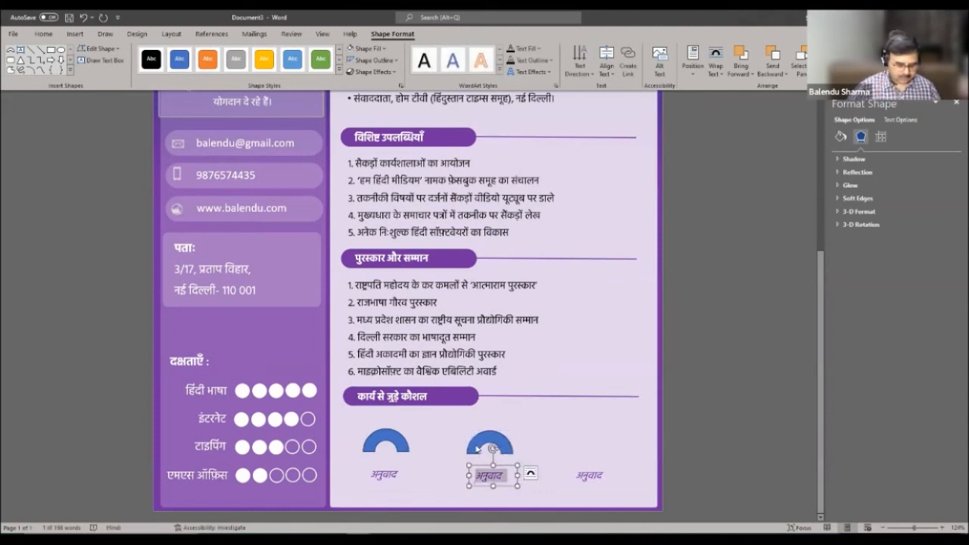
text(का)
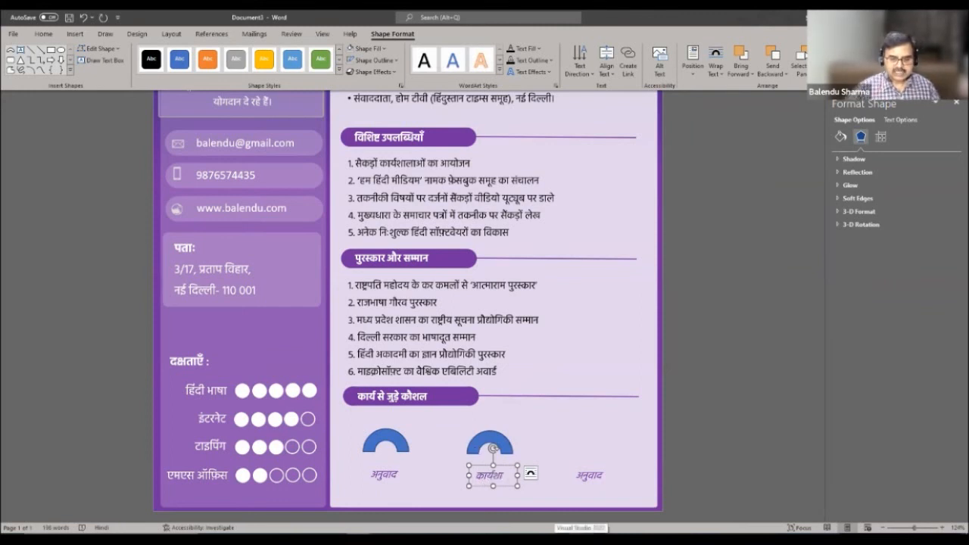
text(र्यशाला)
double_click(590, 475)
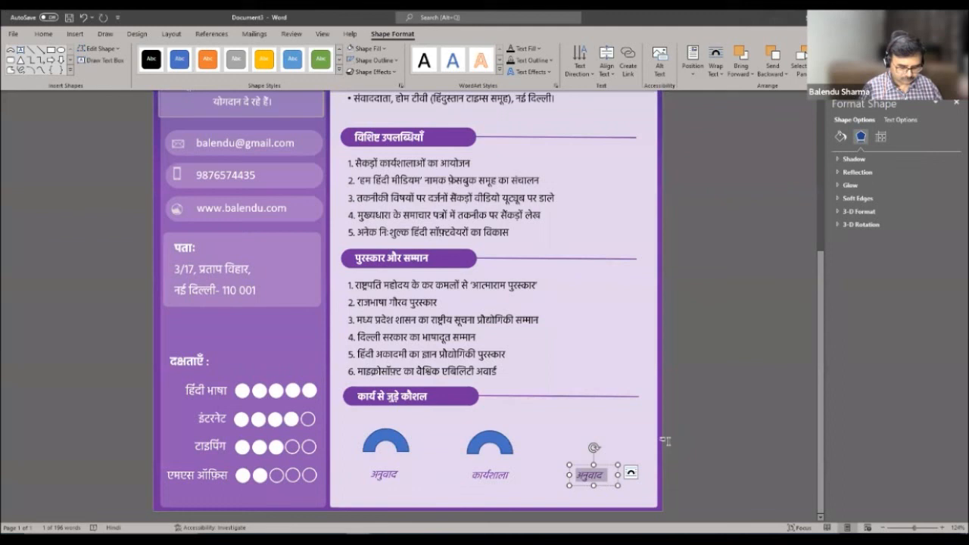
text(प्र)
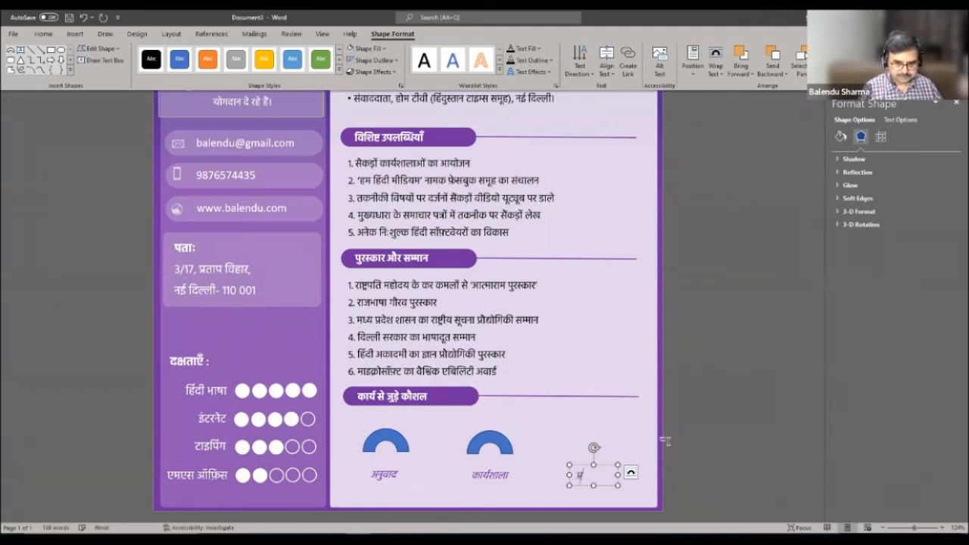
text(शासन)
click(552, 425)
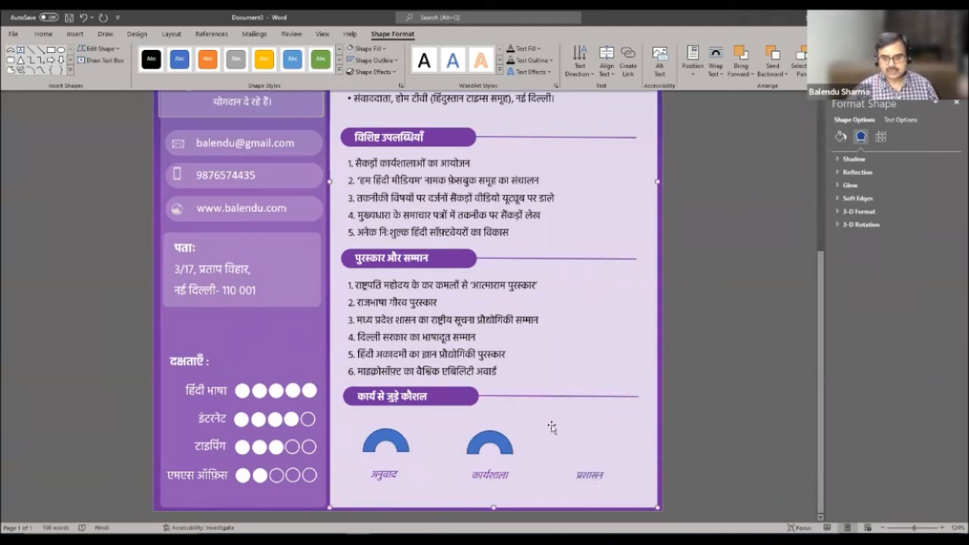
- Copy the middle arc above the प्रशासन label
click(505, 448)
drag(505, 447, 556, 445)
shift+click(497, 437)
click(556, 445)
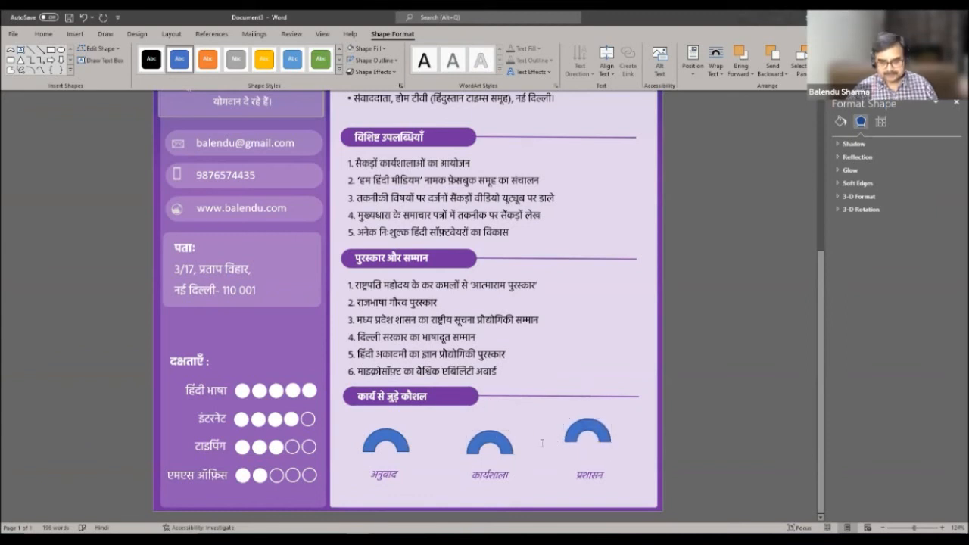
scroll(573, 391, up, 5)
scroll(568, 401, down, 1)
scroll(564, 410, down, 5)
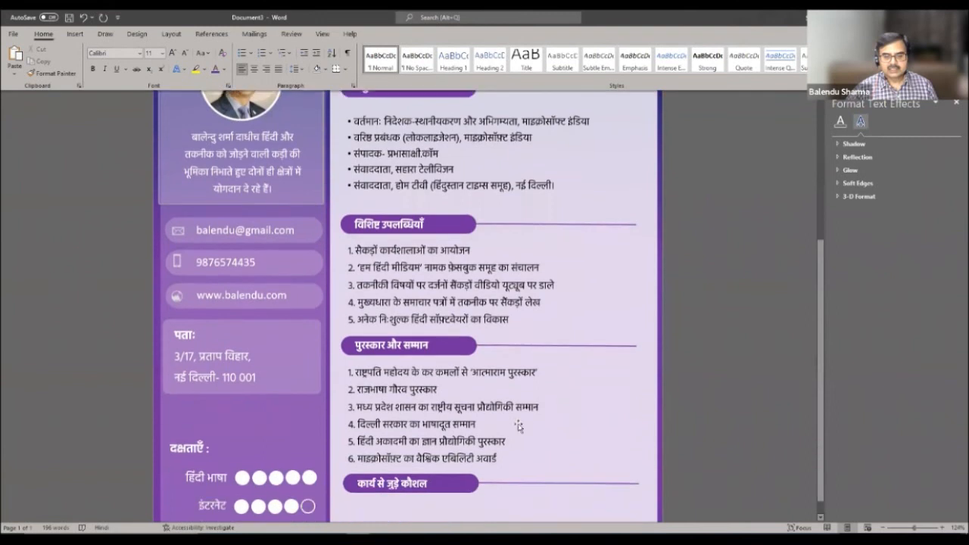
- Nudge the left arc slightly right and down to line up the three arcs
click(498, 436)
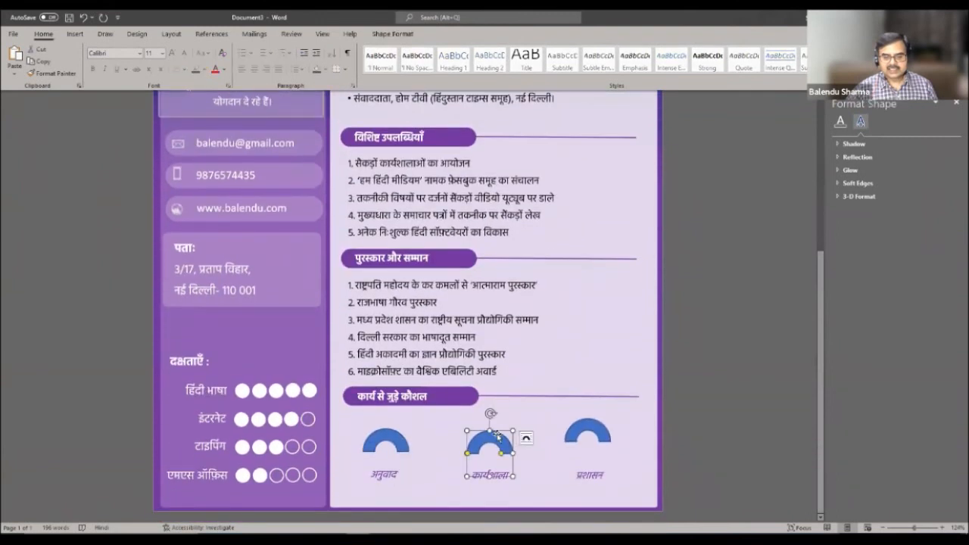
click(399, 433)
drag(400, 432, 403, 433)
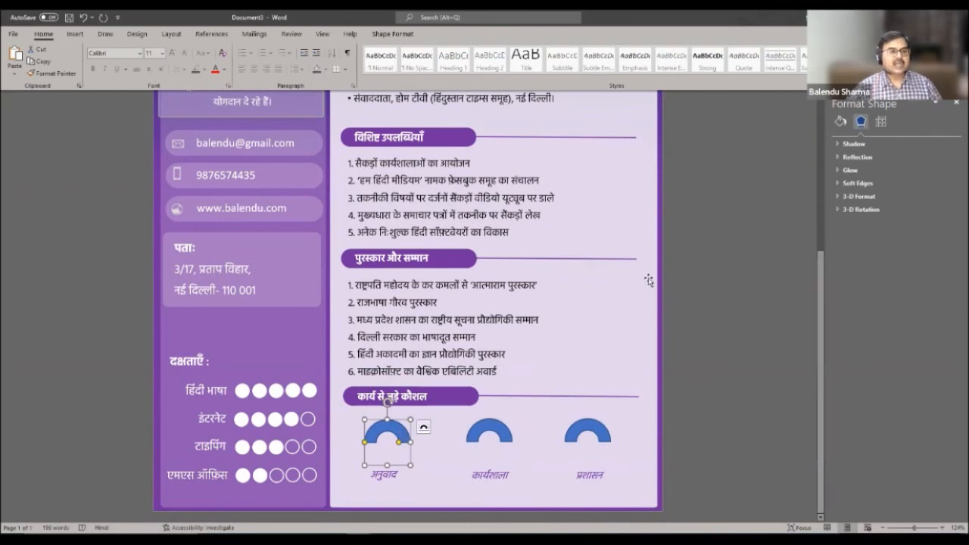
click(614, 285)
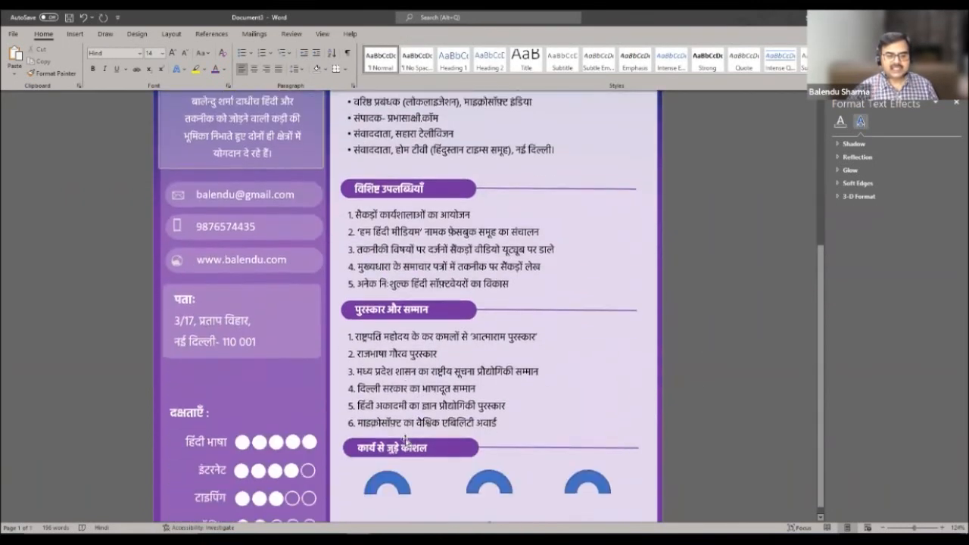
scroll(406, 440, down, 1)
click(409, 441)
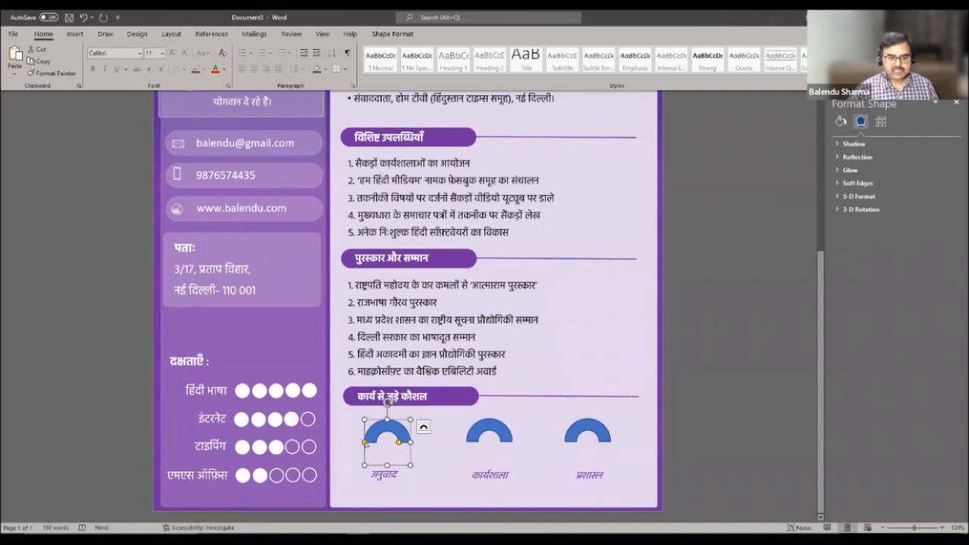
- Stretch the left Block Arc above अनुवाद so it wraps about three-quarters of a circle
drag(366, 446, 389, 459)
click(422, 432)
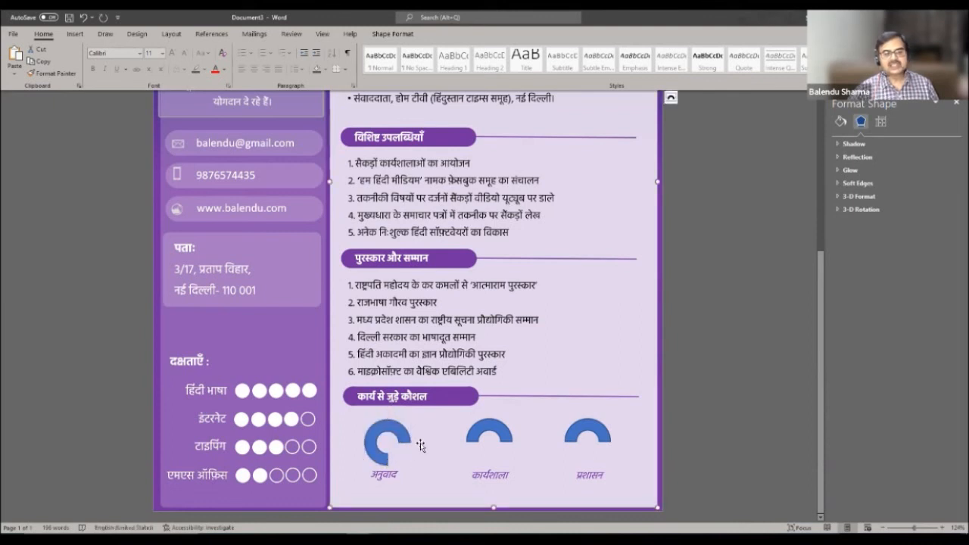
click(404, 431)
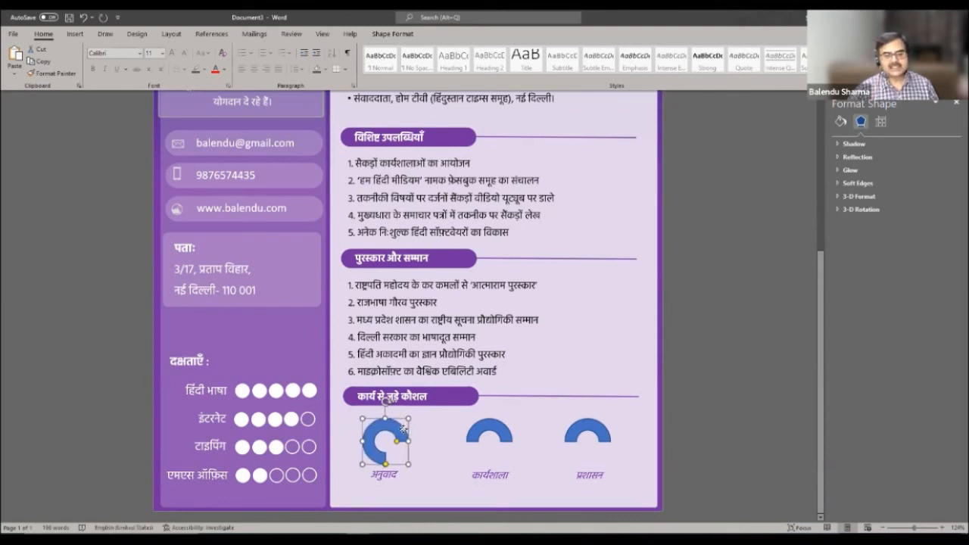
click(422, 428)
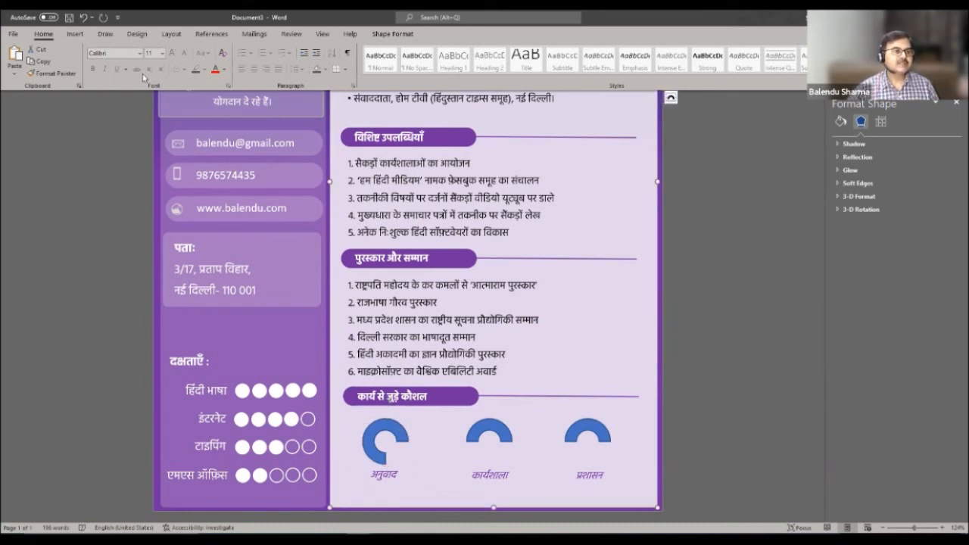
click(75, 33)
click(139, 57)
- Draw a small oval circle inside the left ring above अनुवाद
click(185, 102)
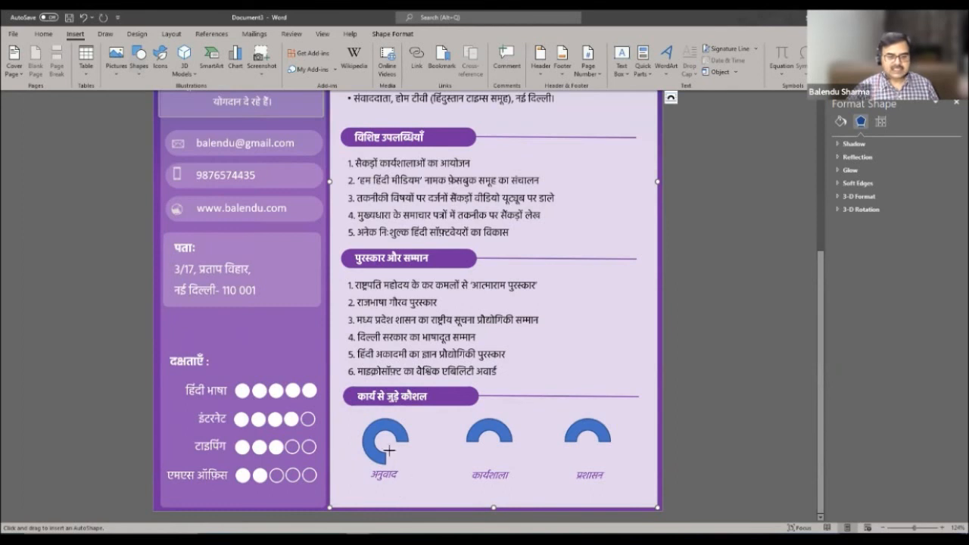
mouse_move(374, 431)
mouse_down()
mouse_move(398, 454)
mouse_move(388, 443)
mouse_up()
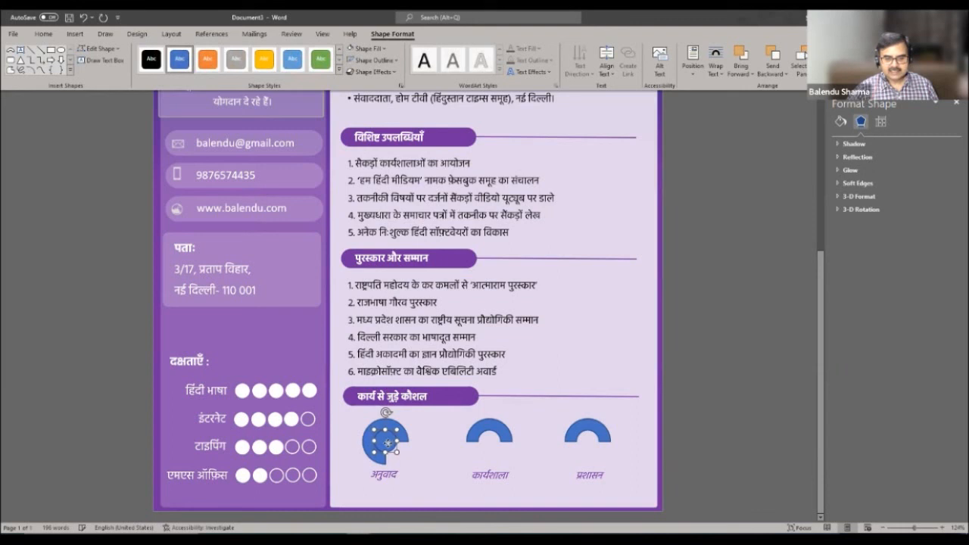
click(429, 473)
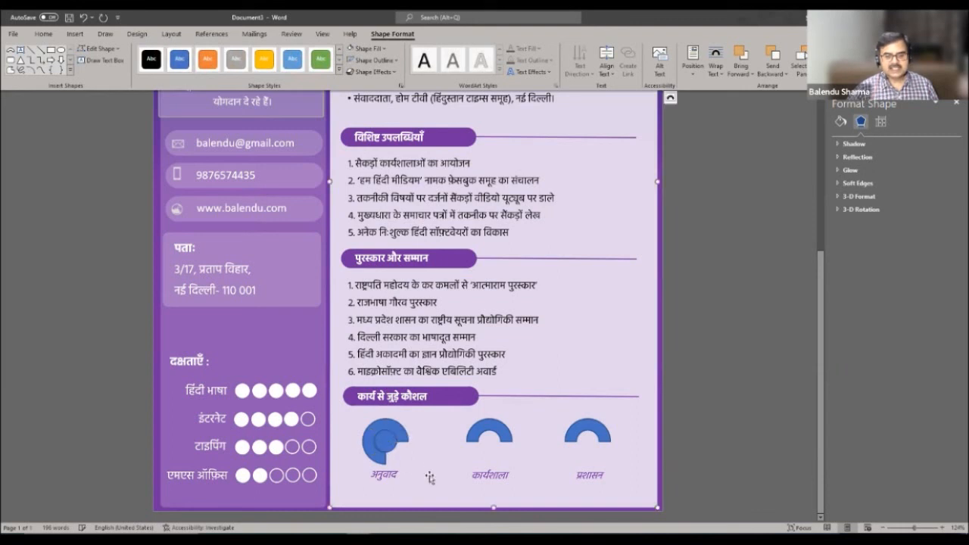
click(390, 446)
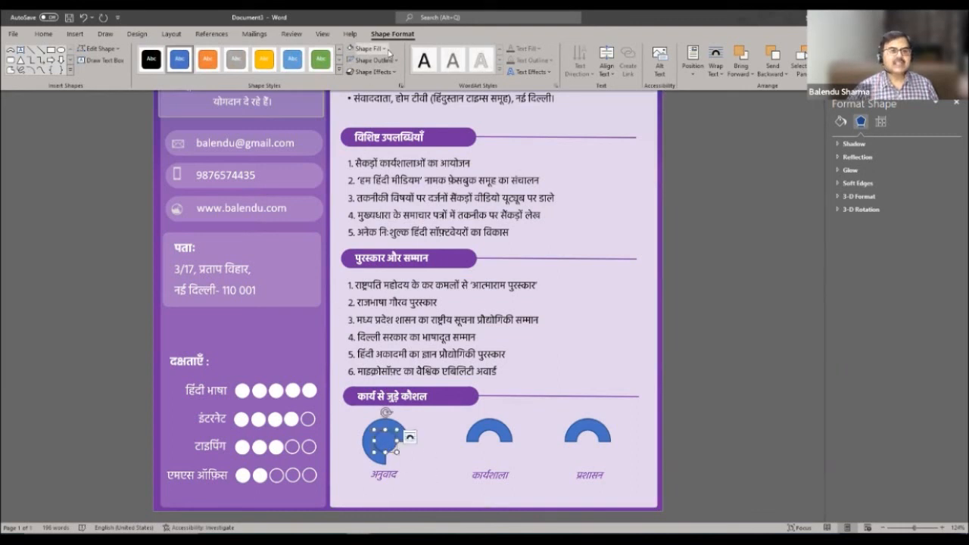
- Give the small circle a white fill and no outline
click(385, 49)
click(350, 88)
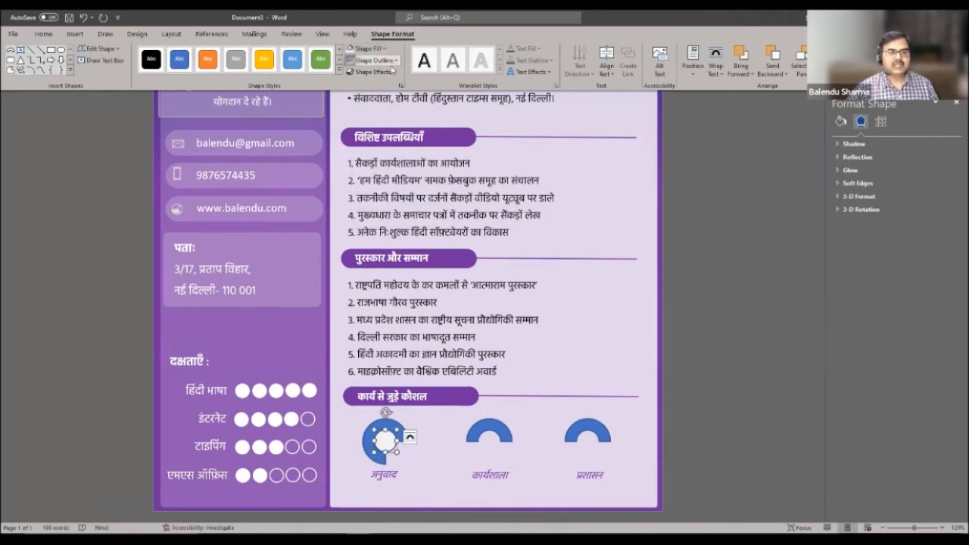
click(372, 59)
click(353, 174)
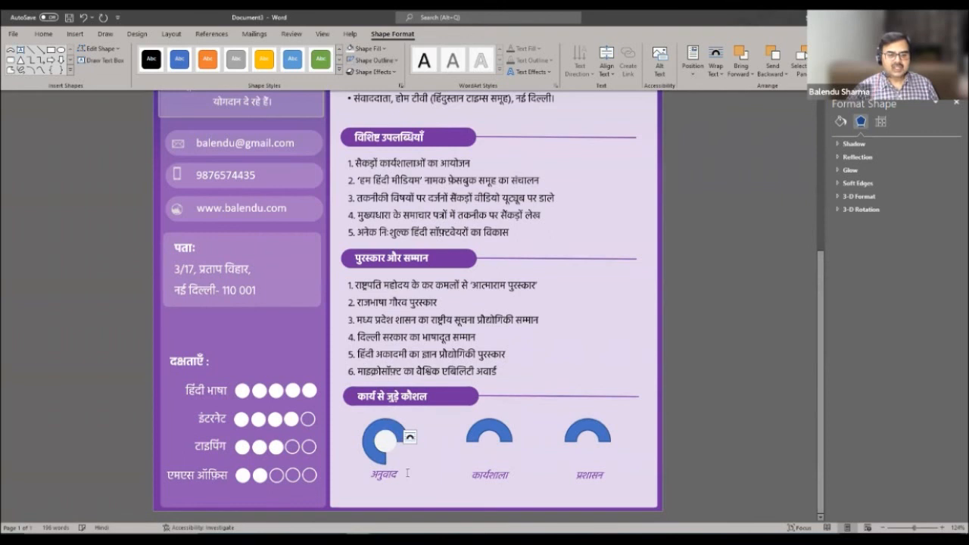
click(391, 446)
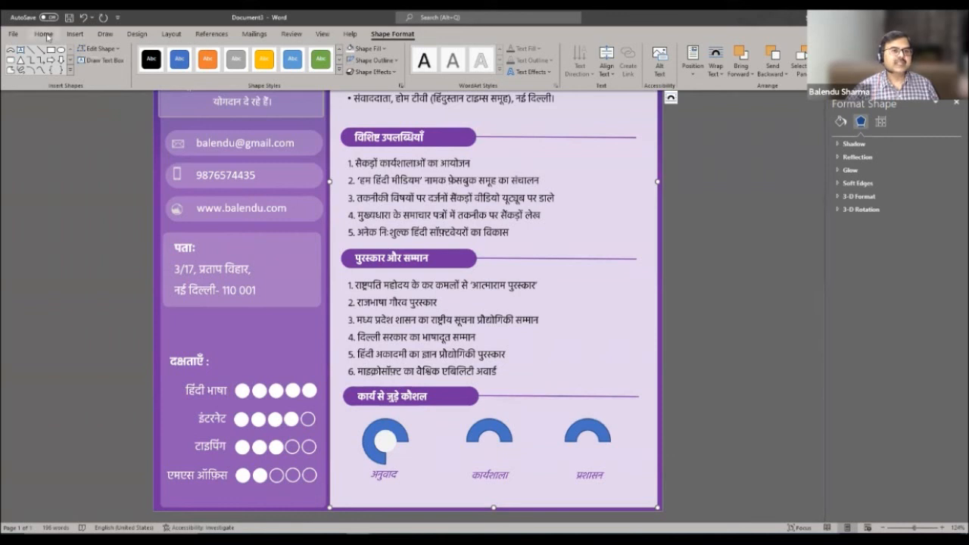
click(44, 34)
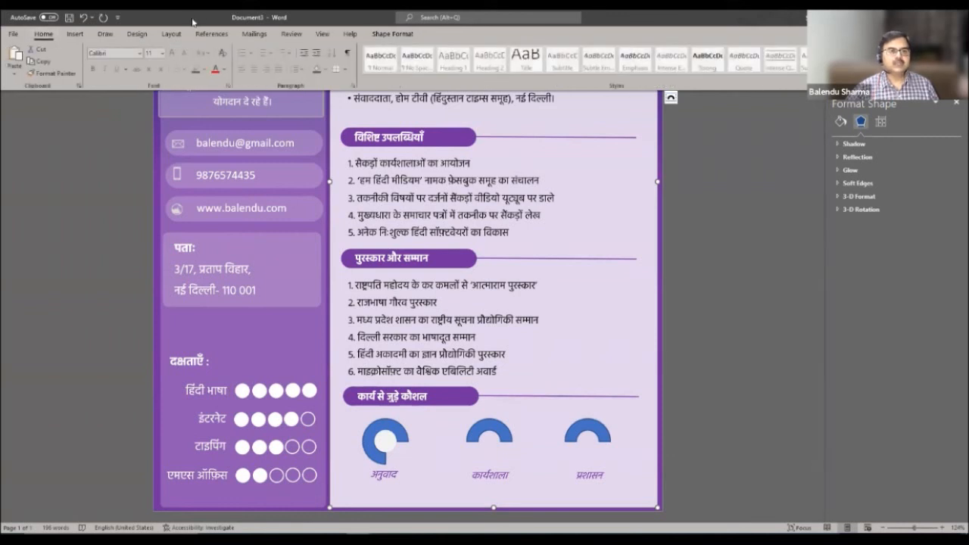
- Draw a text box over the first ring and enter 75%
click(75, 34)
click(621, 61)
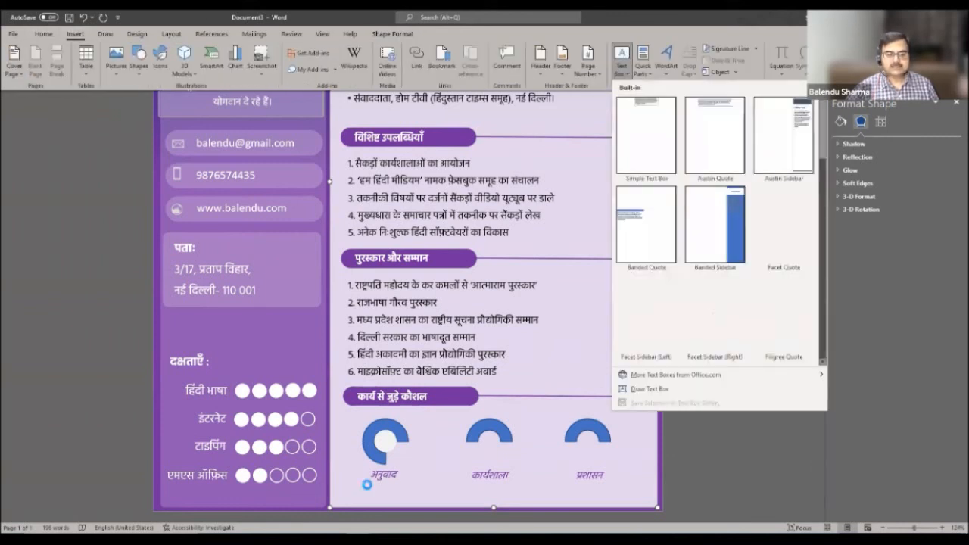
click(649, 389)
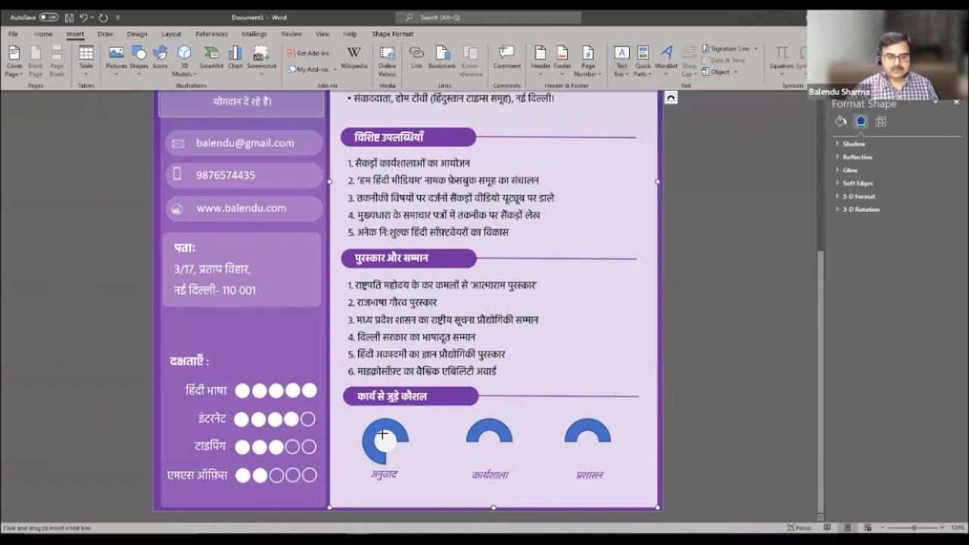
drag(377, 435, 392, 448)
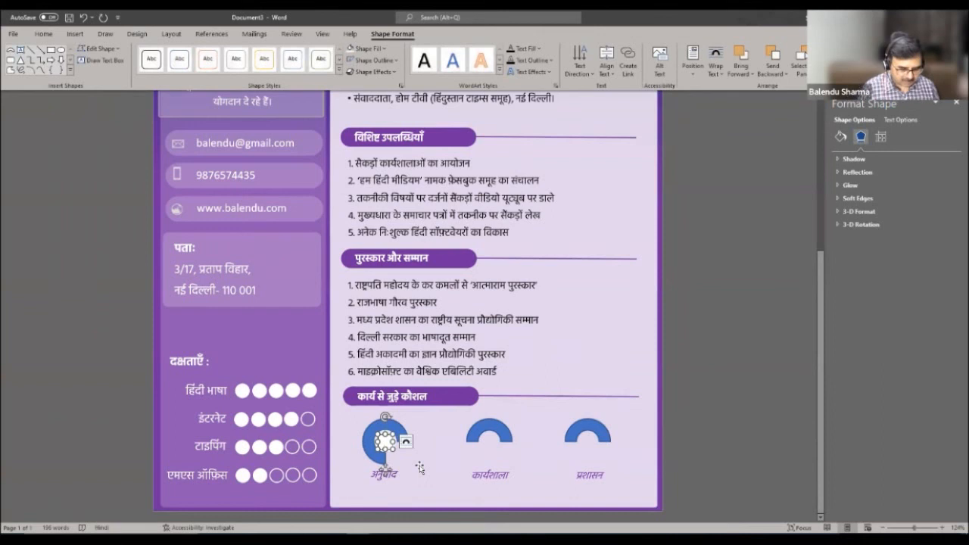
text(7)
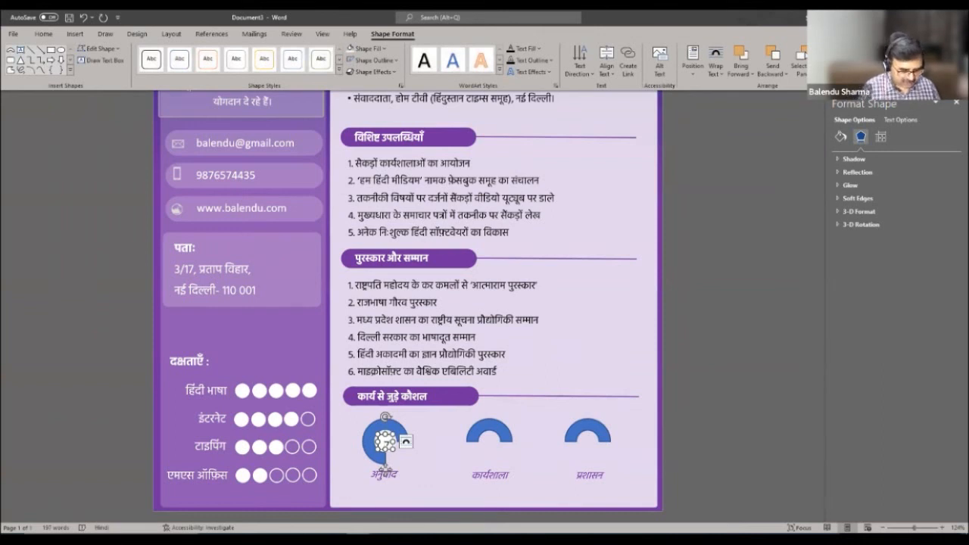
mouse_move(393, 442)
mouse_down()
mouse_move(407, 442)
mouse_move(394, 451)
mouse_up()
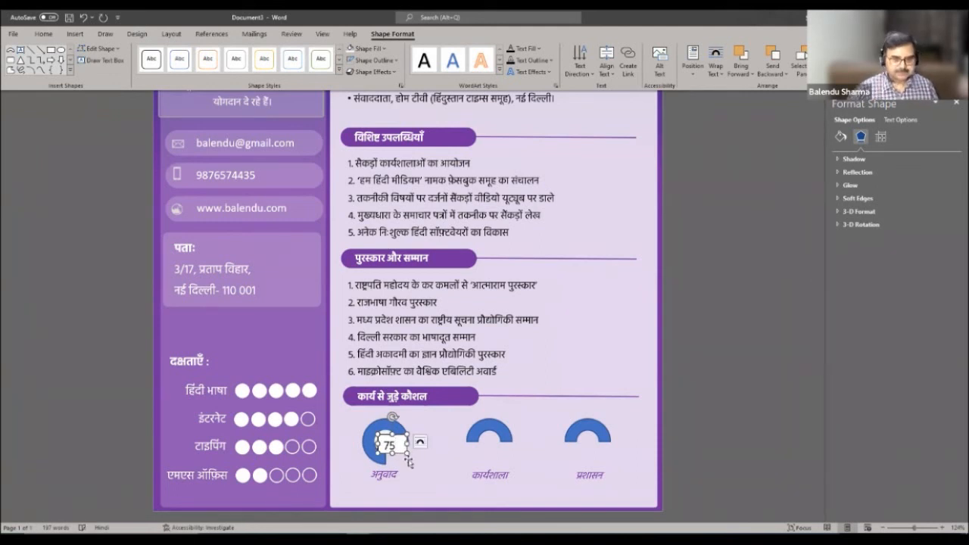
drag(409, 445, 422, 446)
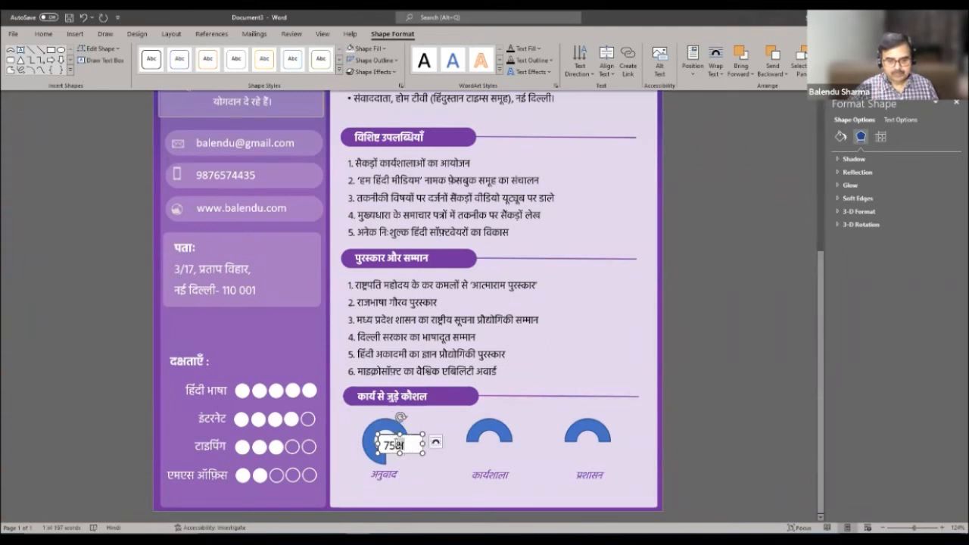
text(%)
drag(423, 444, 409, 445)
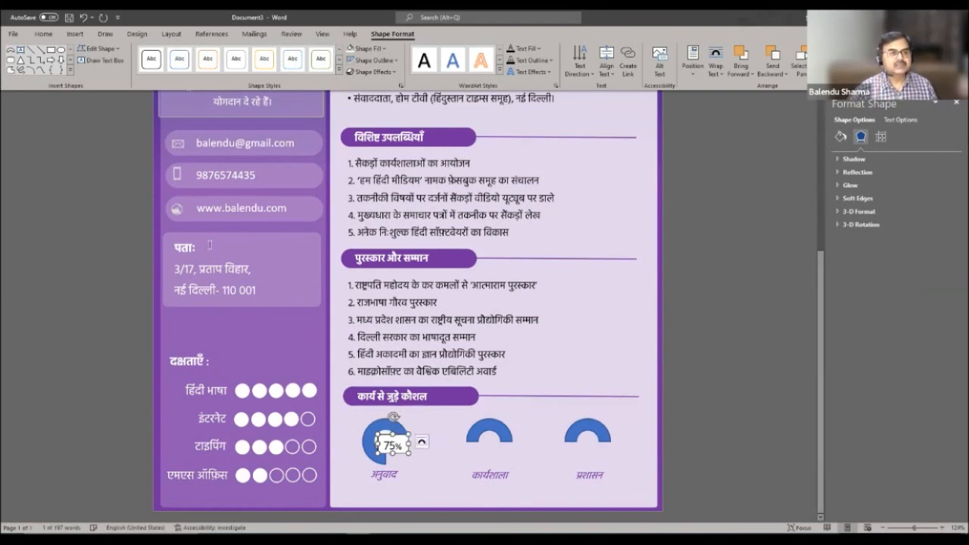
- Remove the label box's fill and outline and centre it inside the first ring
click(385, 48)
click(364, 161)
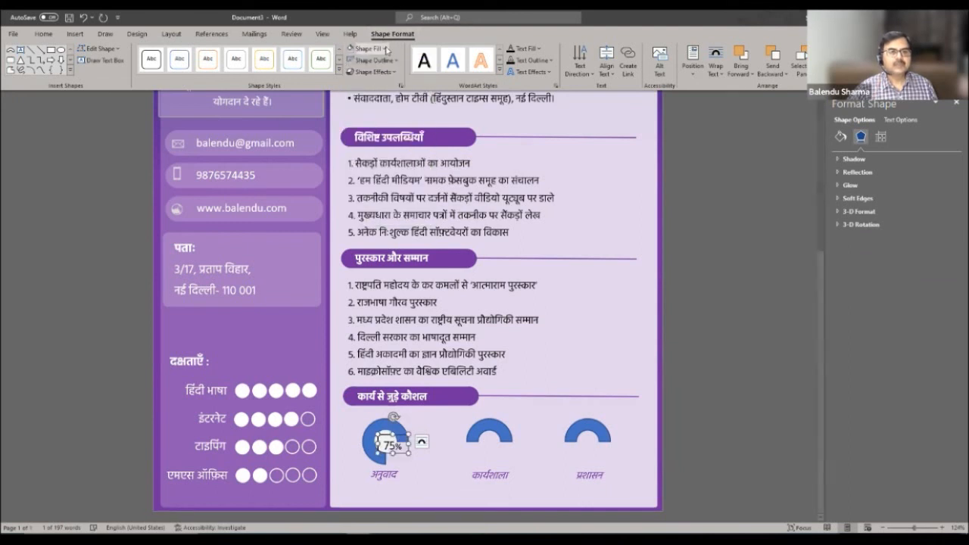
click(396, 61)
click(359, 171)
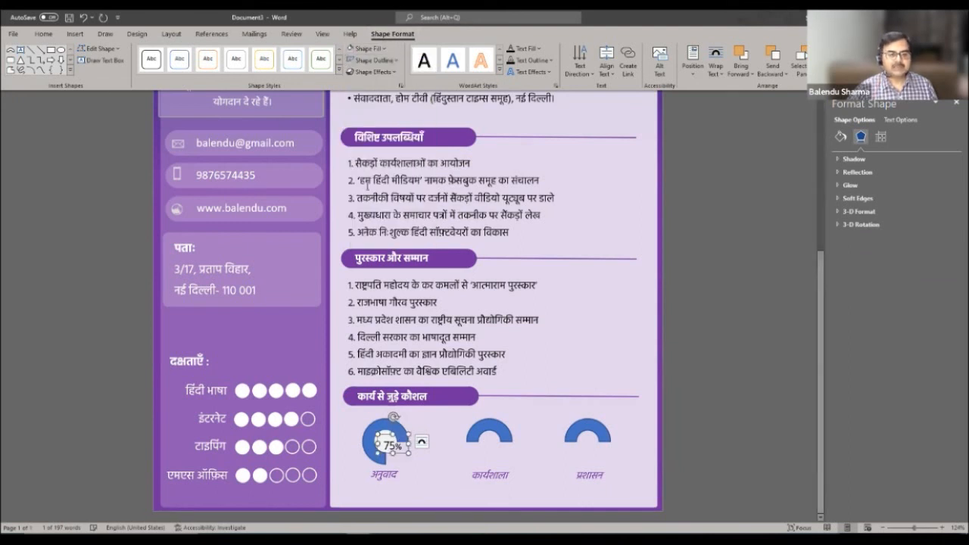
click(401, 433)
drag(399, 431, 394, 428)
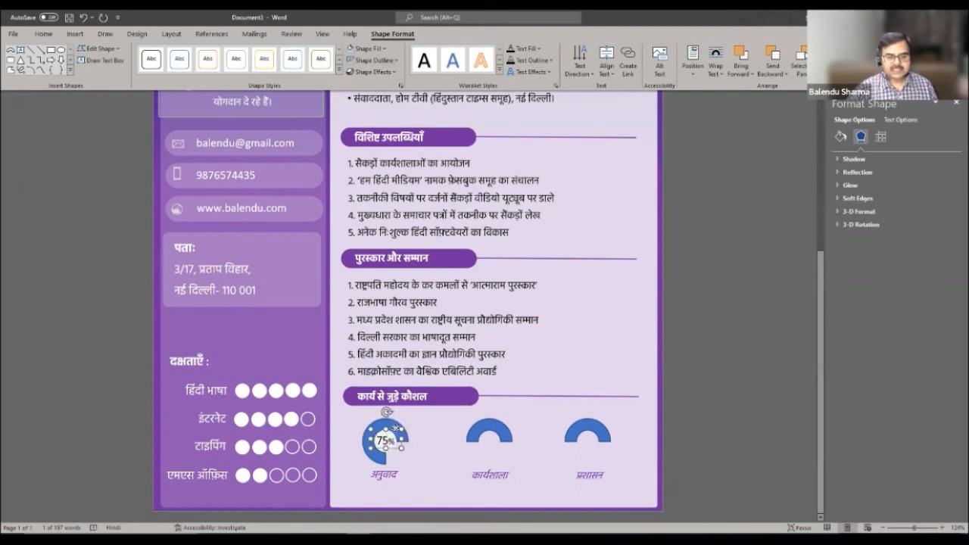
click(428, 460)
click(390, 429)
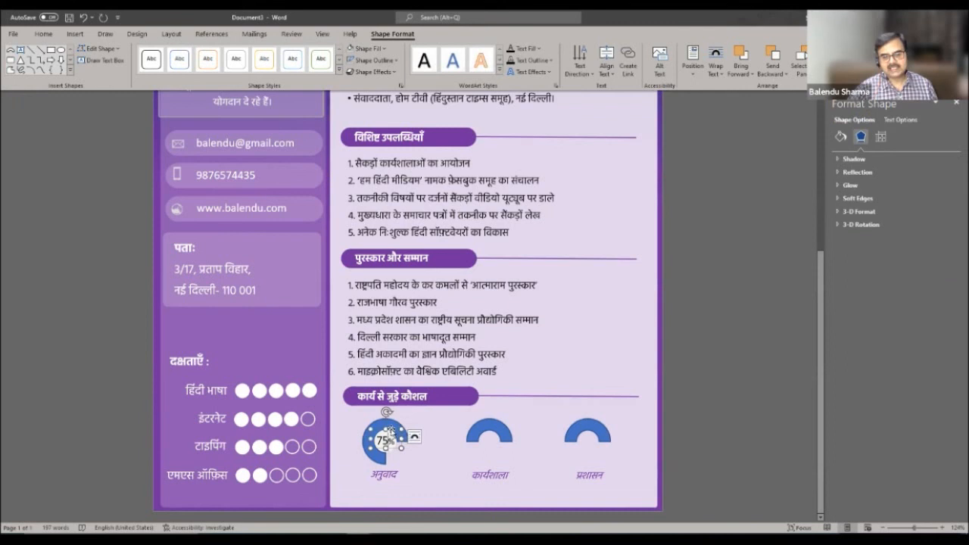
drag(392, 430, 380, 448)
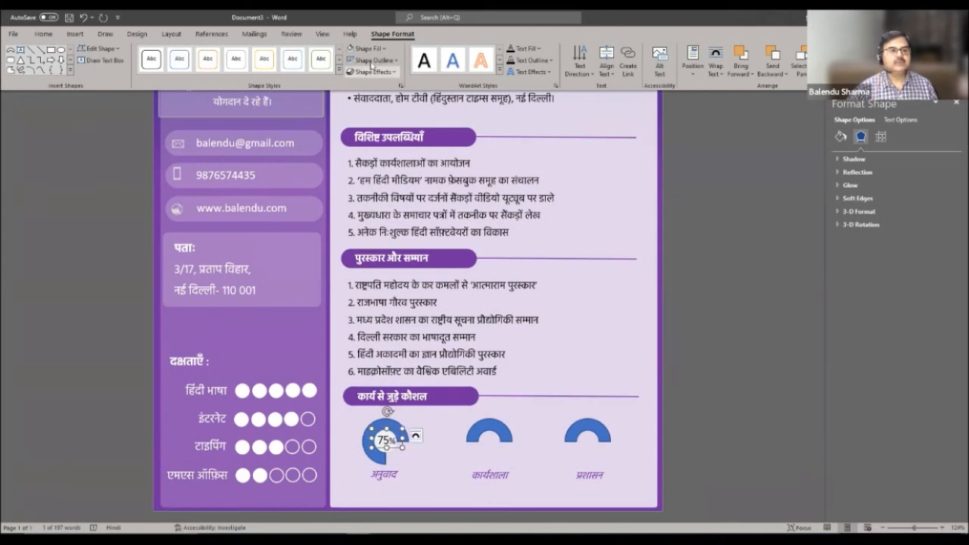
- Make the 75% label bold and widen its box so the % shows
click(42, 34)
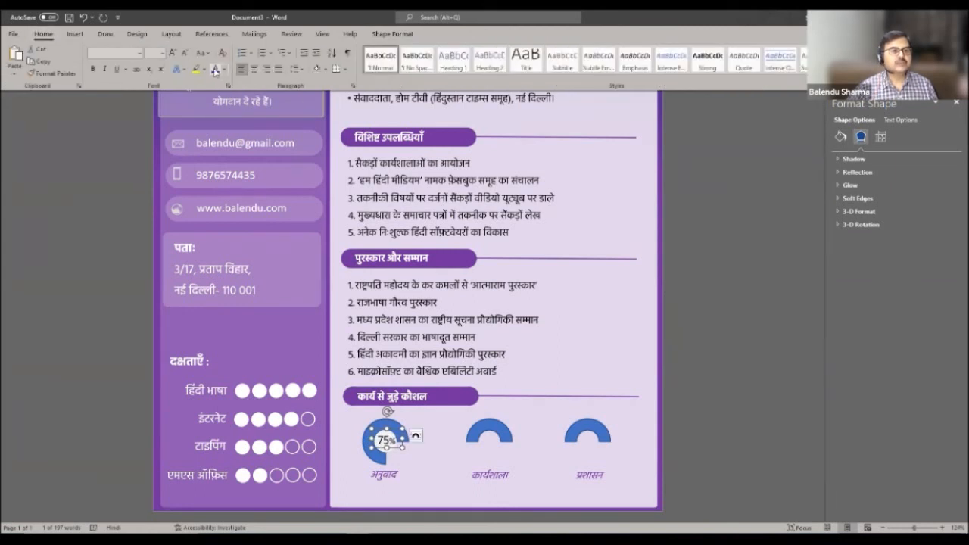
click(92, 69)
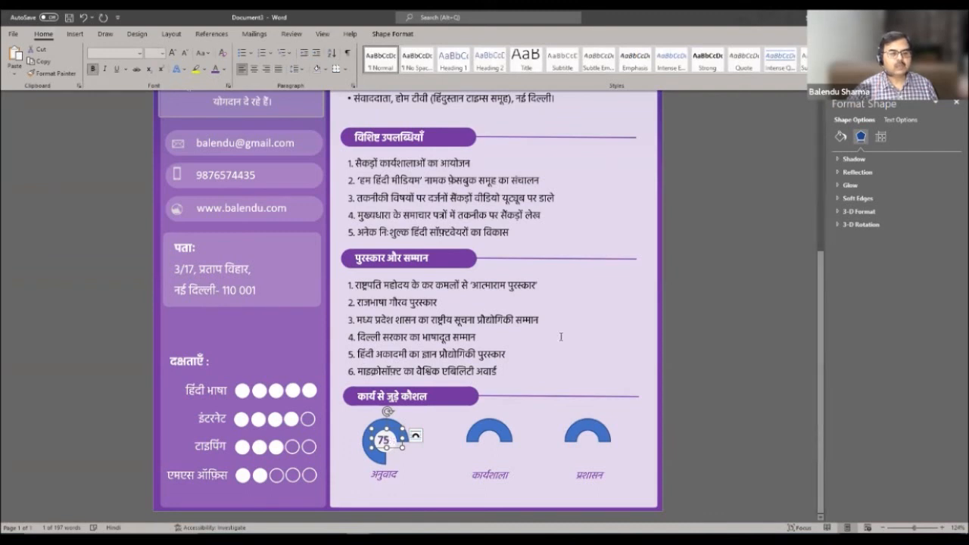
click(583, 334)
click(384, 440)
drag(402, 439, 404, 440)
click(428, 473)
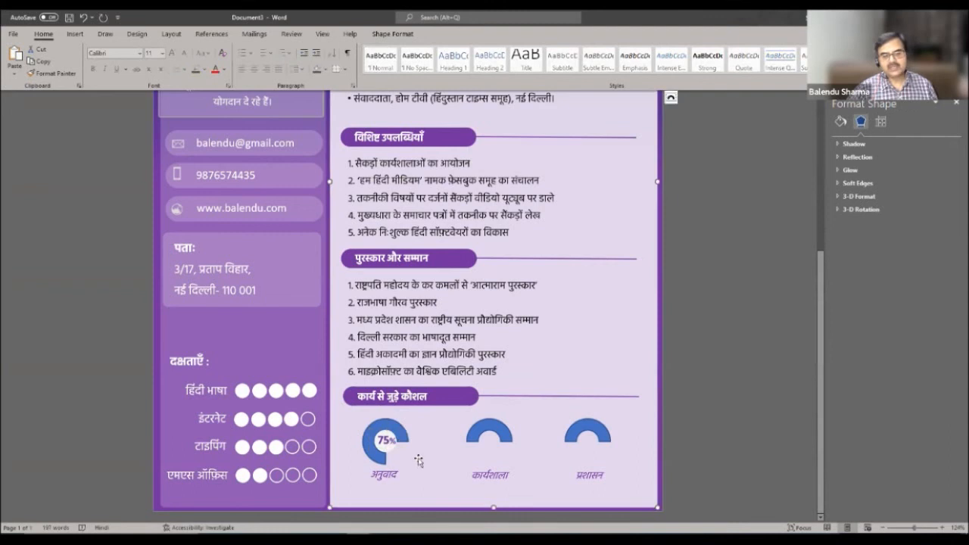
click(385, 445)
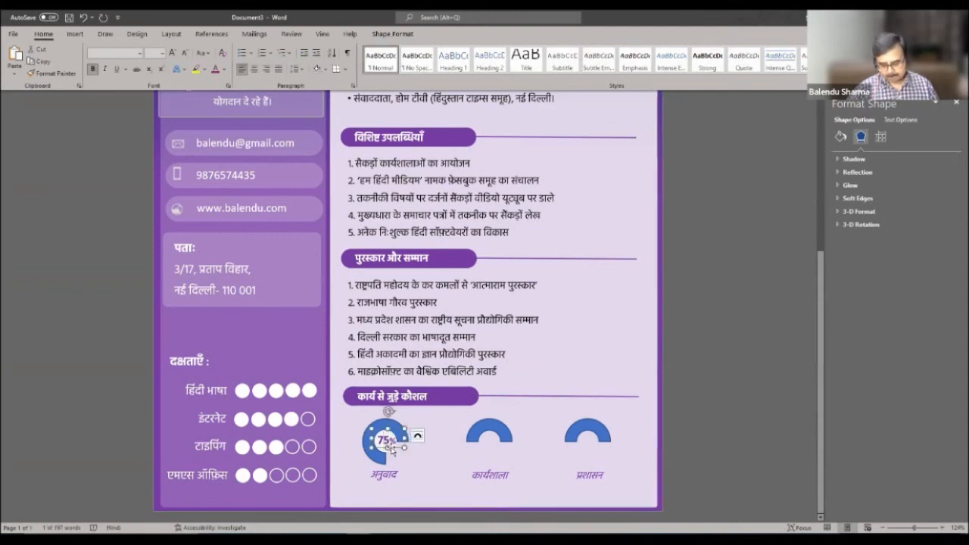
- Delete the plain arcs above कार्यशाला and प्रशासन
click(505, 428)
key(Delete)
click(588, 428)
key(Delete)
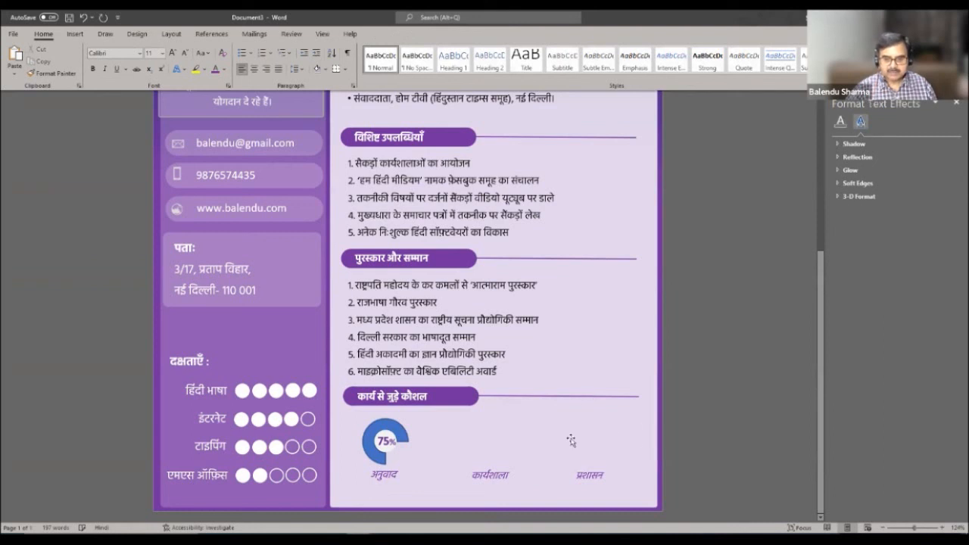
- Place copies of the labelled 75% ring above कार्यशाला and प्रशासन
click(366, 427)
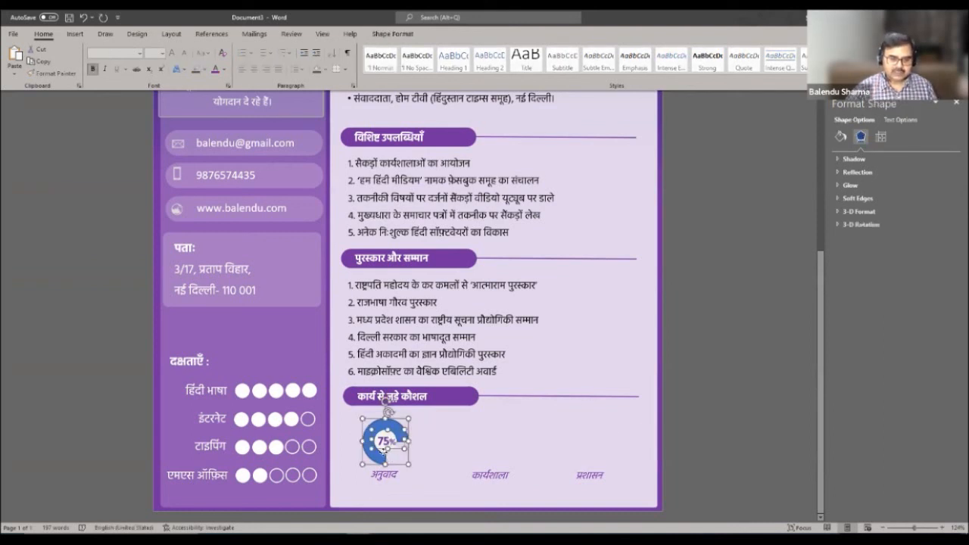
click(384, 451)
click(396, 451)
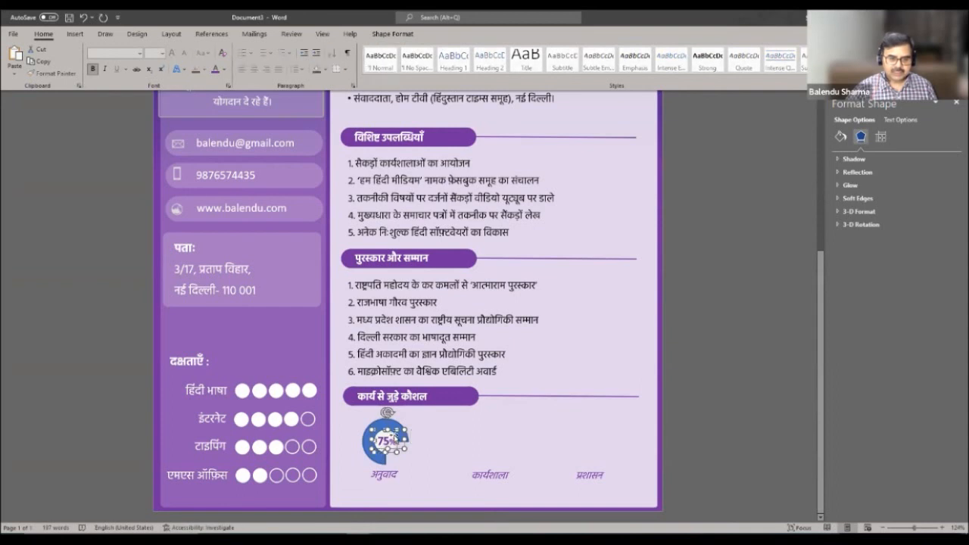
click(394, 429)
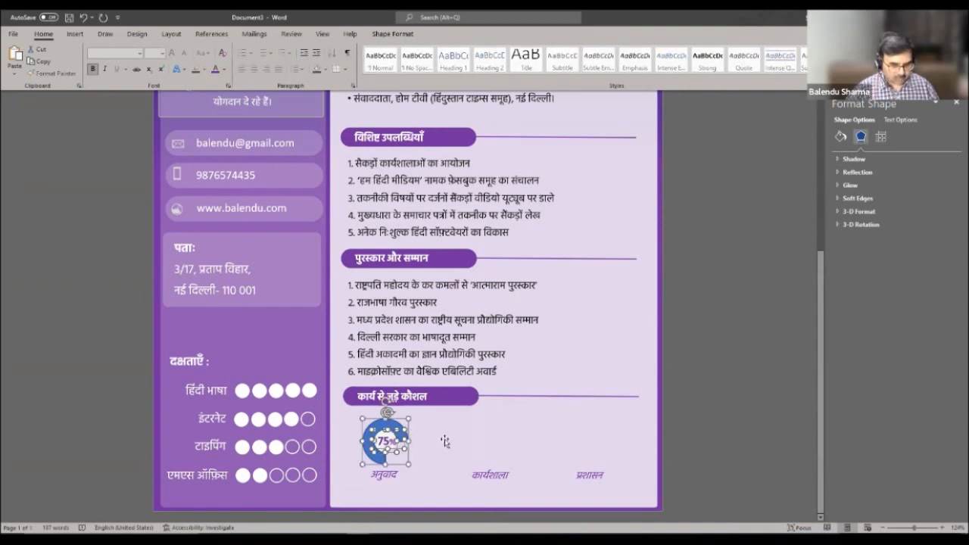
drag(378, 430, 472, 421)
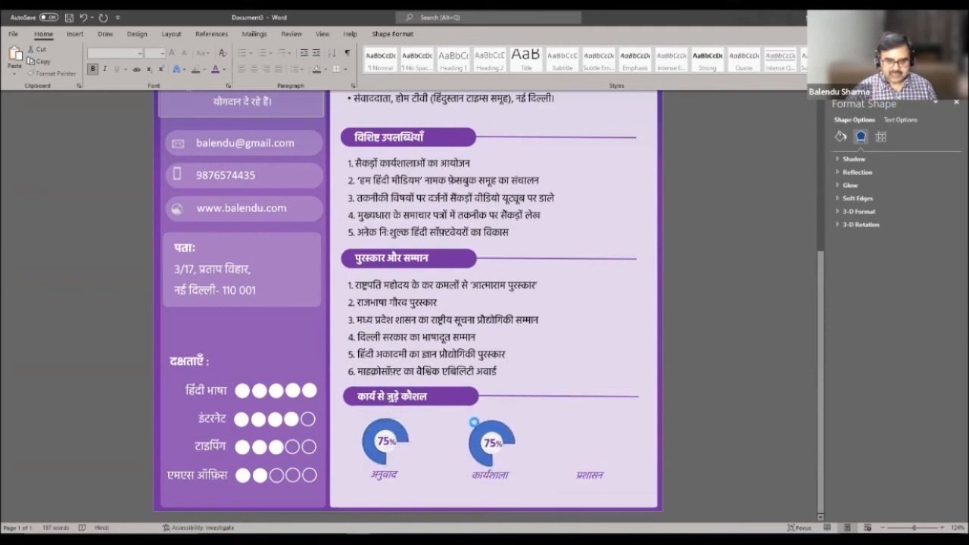
click(475, 425)
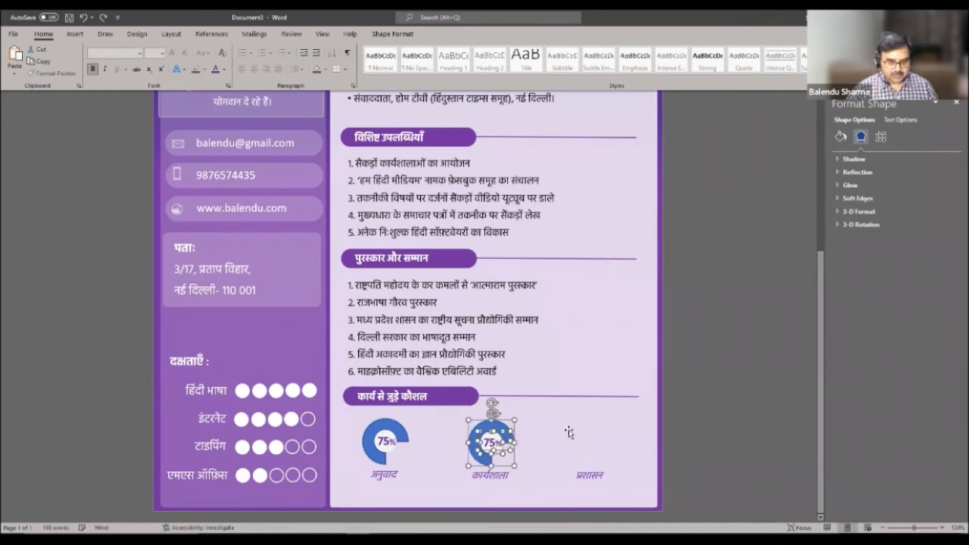
key(ctrl+v)
drag(587, 426, 585, 422)
click(626, 427)
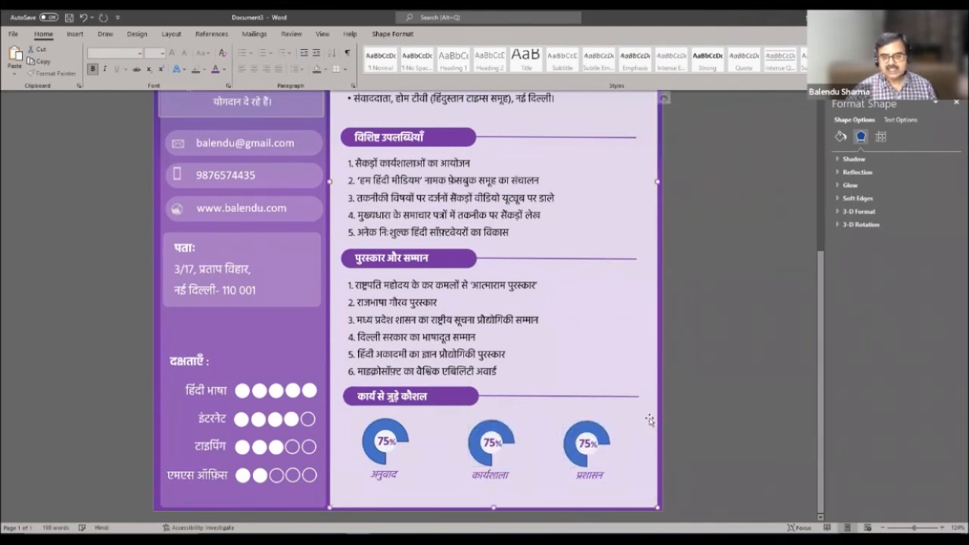
- Change the middle ring's label above कार्यशाला from 75 to 90
click(507, 432)
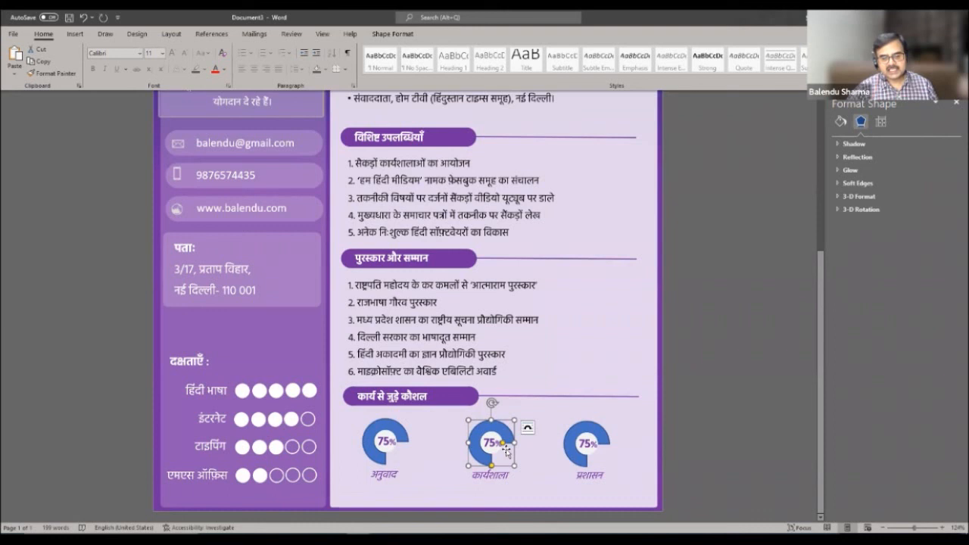
drag(506, 449, 506, 451)
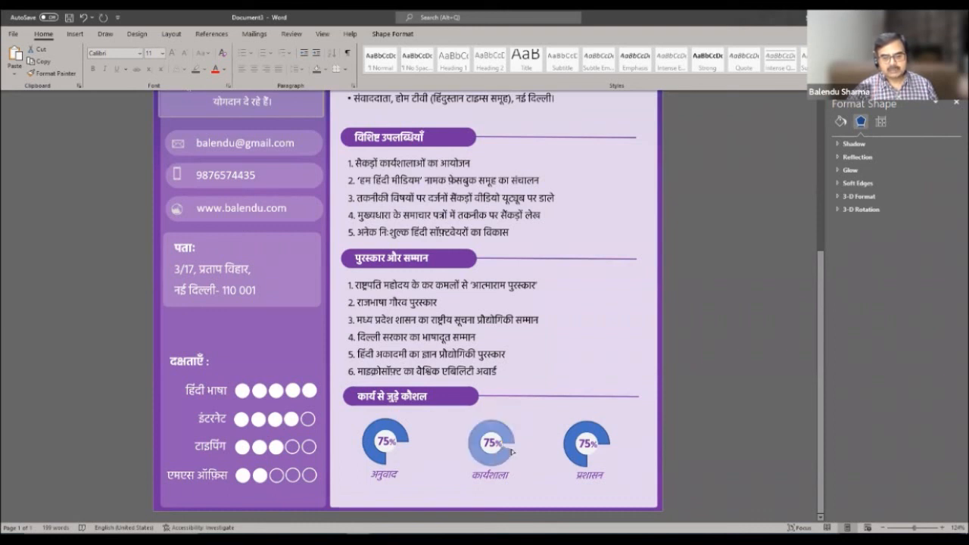
drag(512, 451, 510, 449)
click(485, 439)
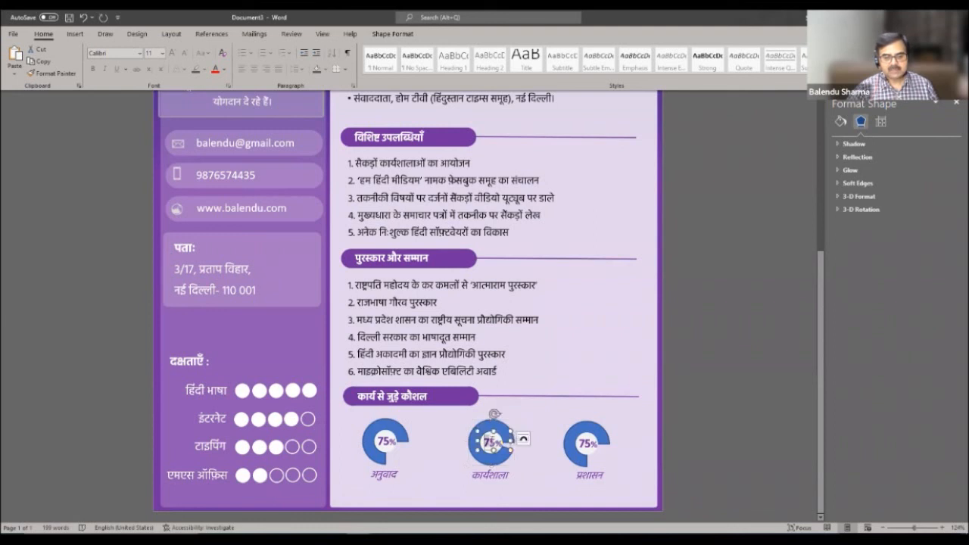
double_click(490, 441)
text(90)
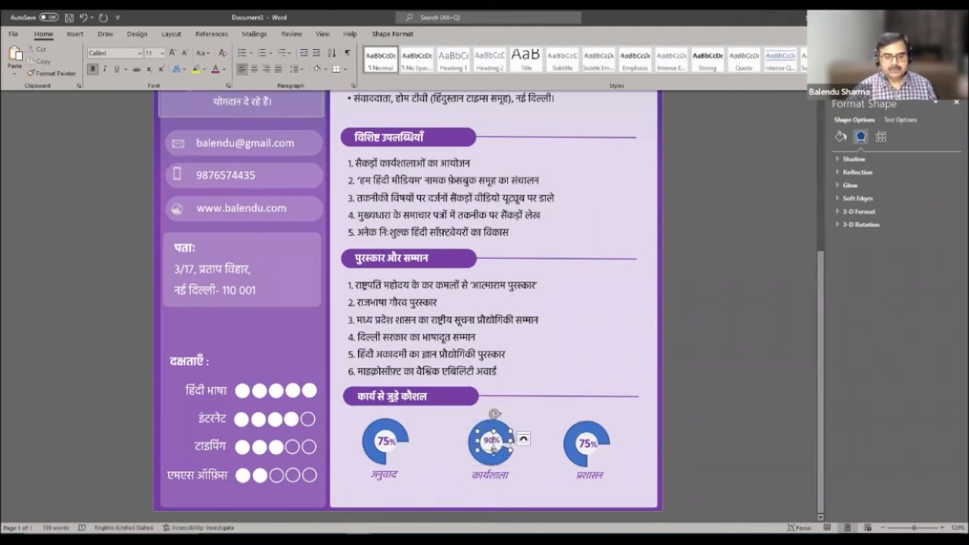
- Set the 90% label to font size 14 and widen its box so the % shows
click(162, 54)
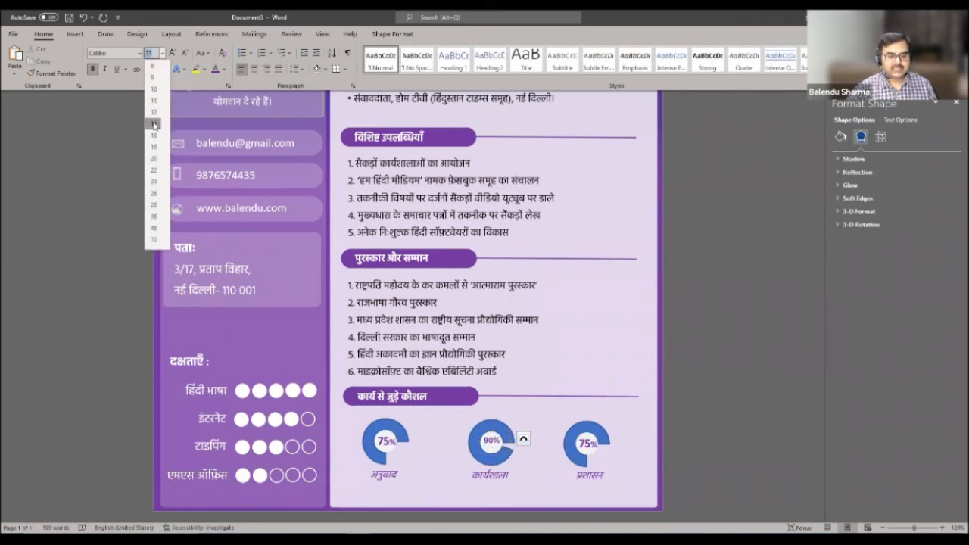
click(154, 136)
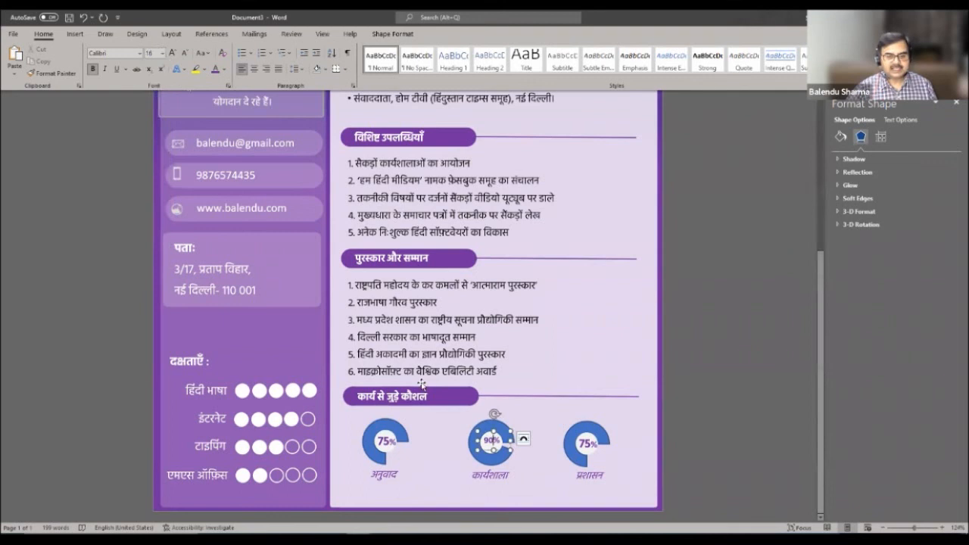
double_click(491, 440)
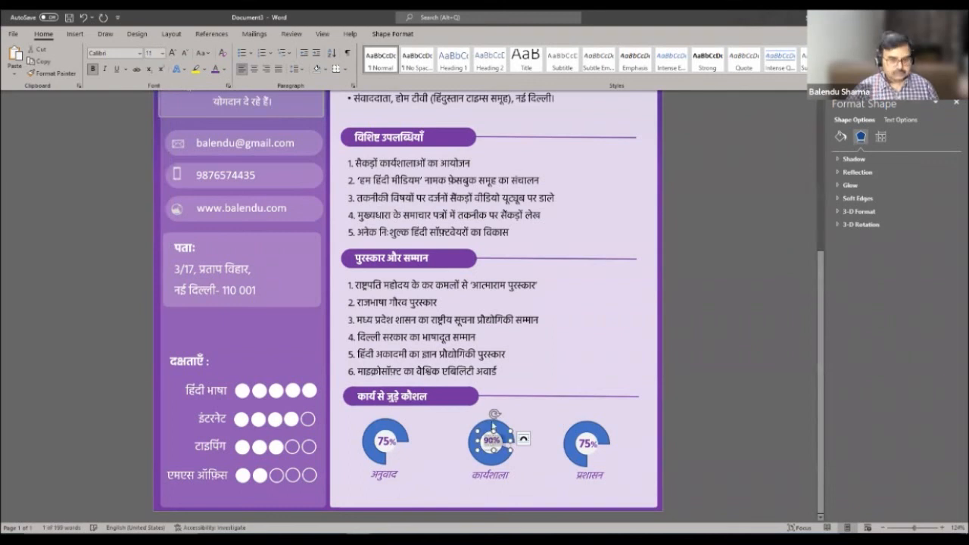
click(161, 54)
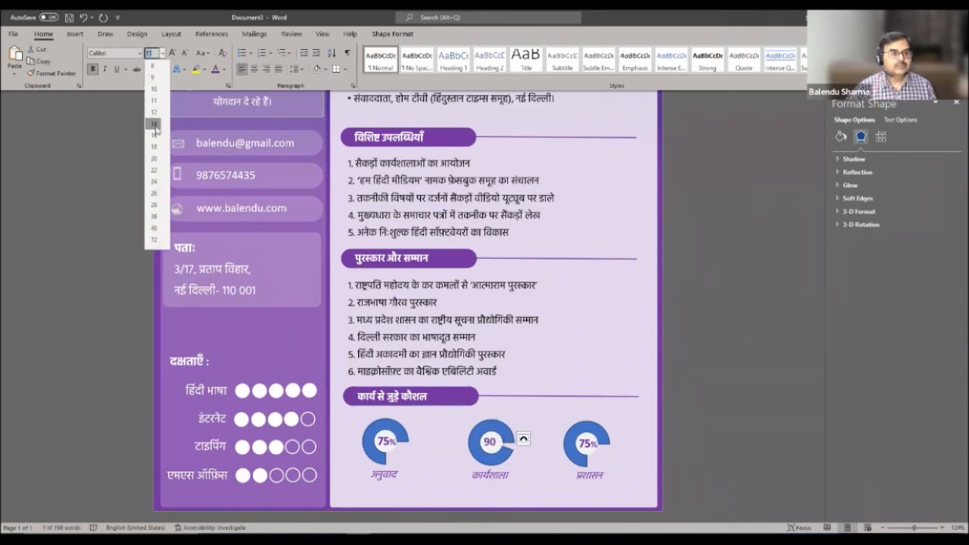
click(154, 124)
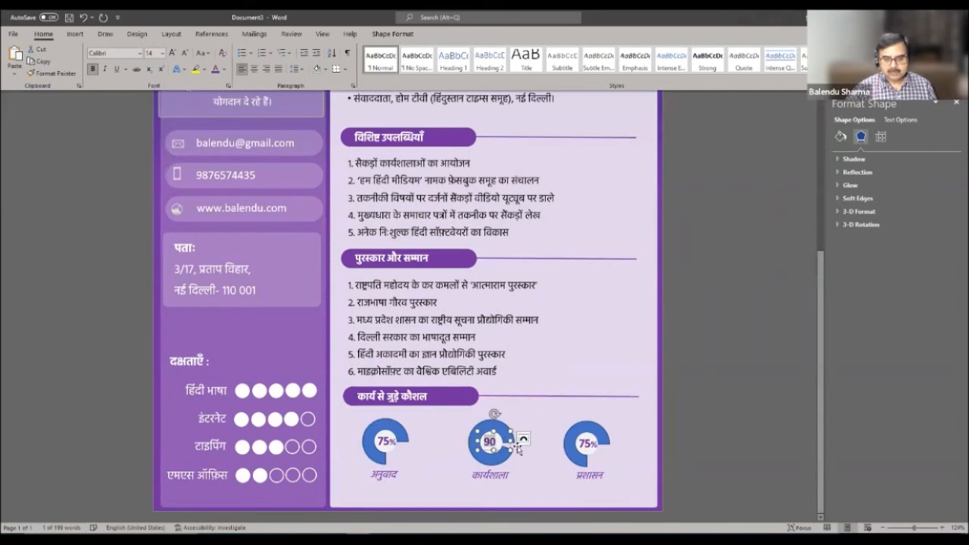
drag(511, 440, 517, 441)
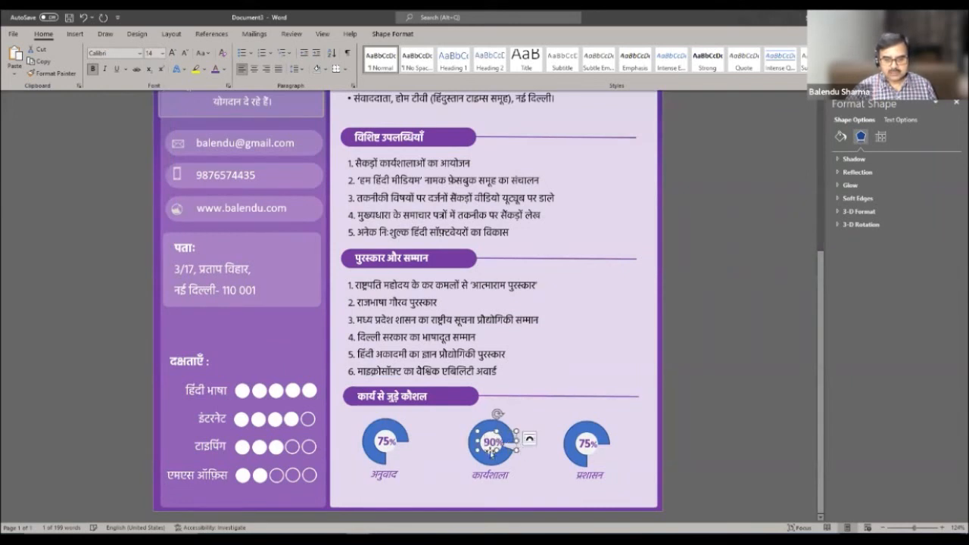
click(564, 441)
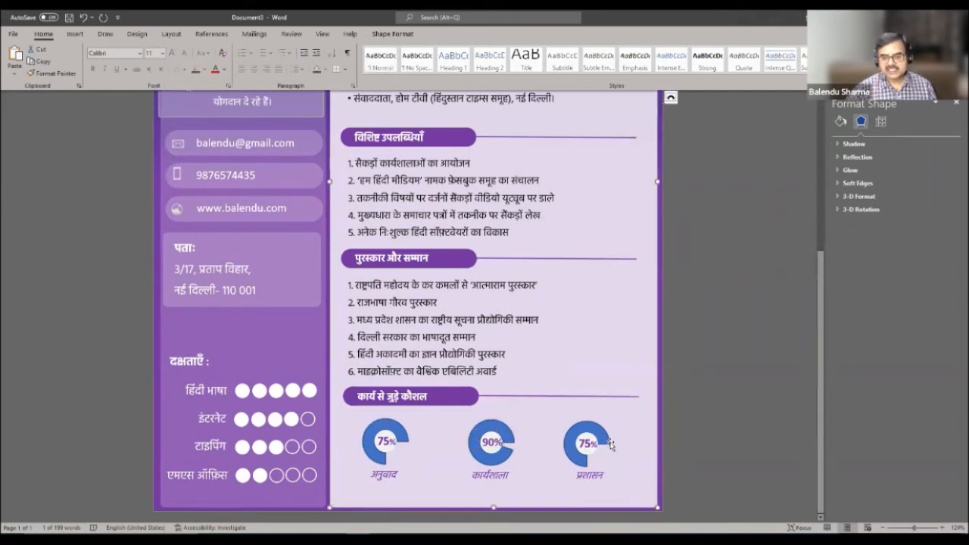
- Retype the प्रशासन ring's label as 50 and size it to 14 point
click(609, 444)
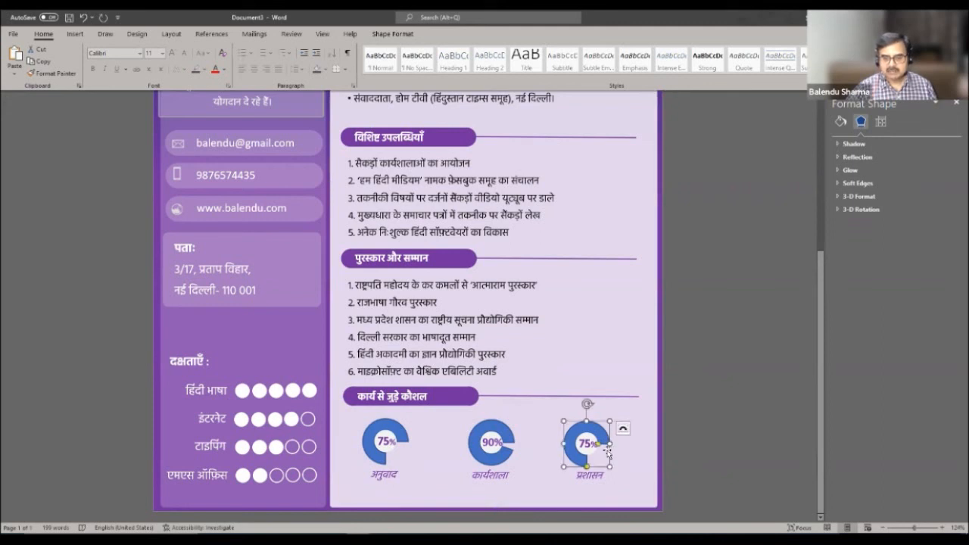
key(Escape)
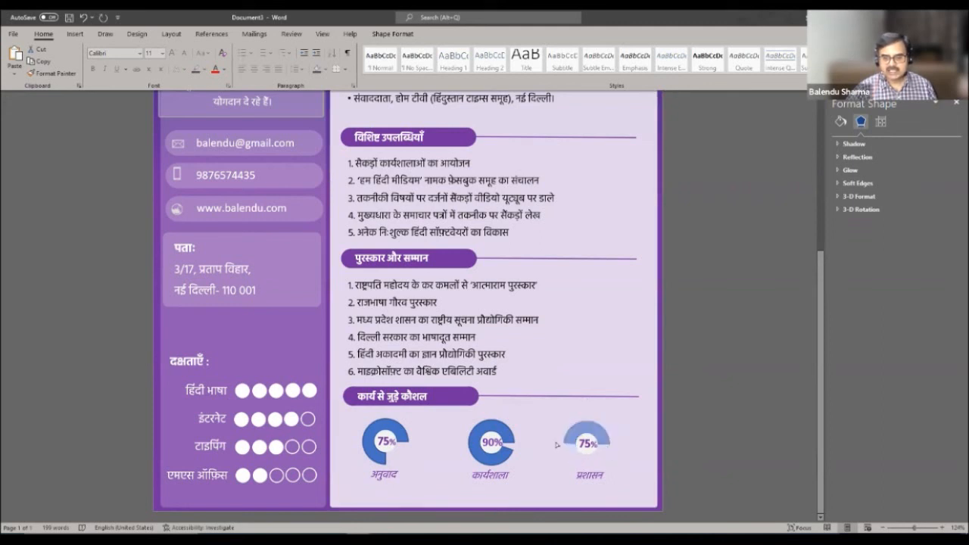
click(591, 451)
click(583, 443)
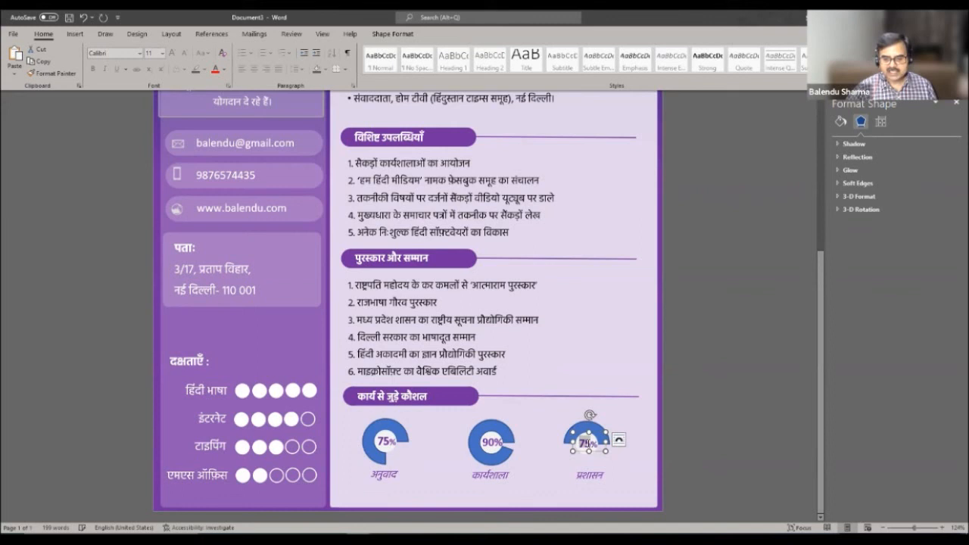
double_click(585, 443)
text(50)
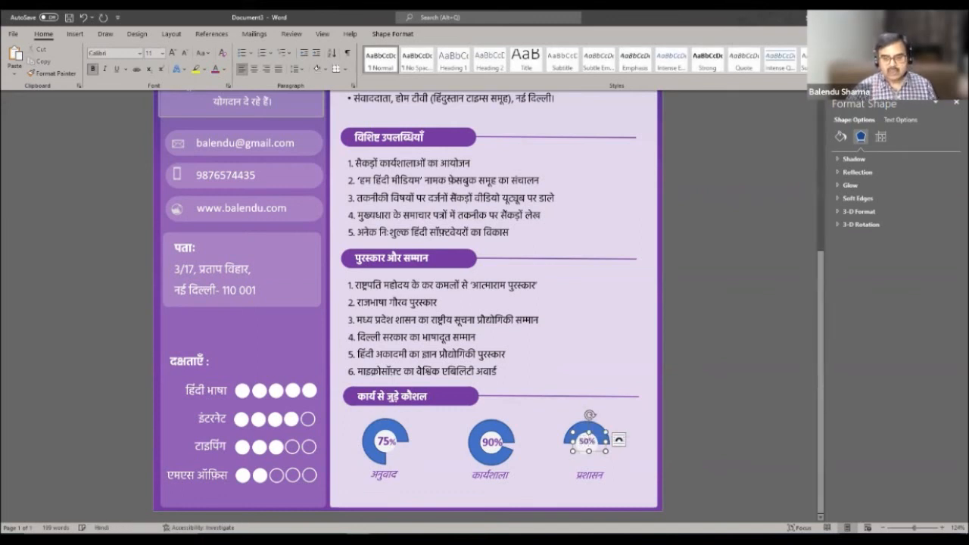
double_click(587, 441)
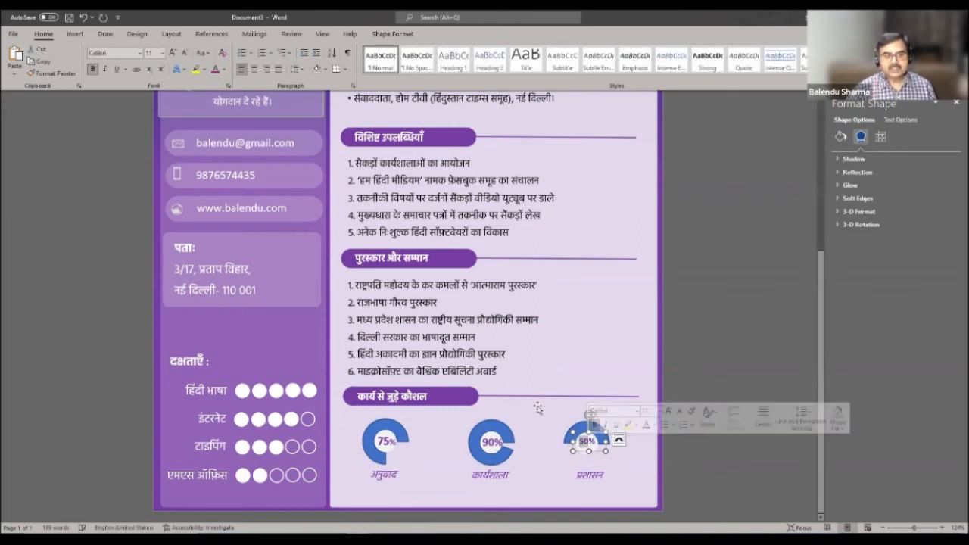
click(162, 53)
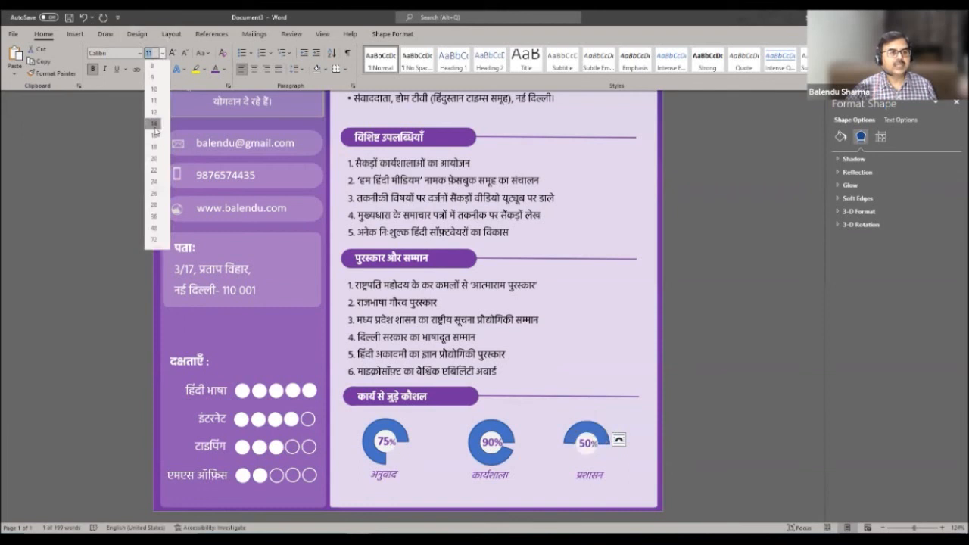
click(155, 124)
click(647, 338)
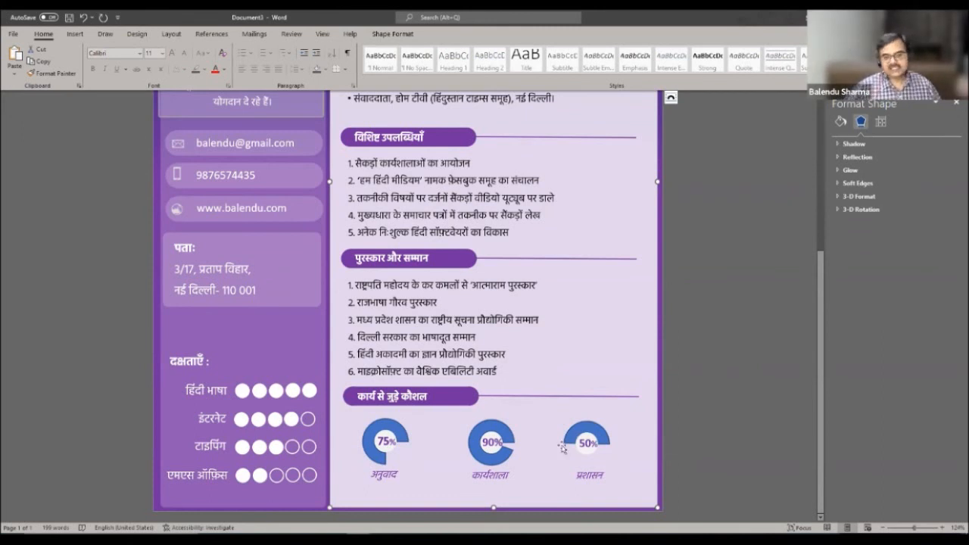
- Fill the 75%, 90% and 50% rings with Gold, Accent 4, Darker 25%
click(406, 431)
shift+click(498, 426)
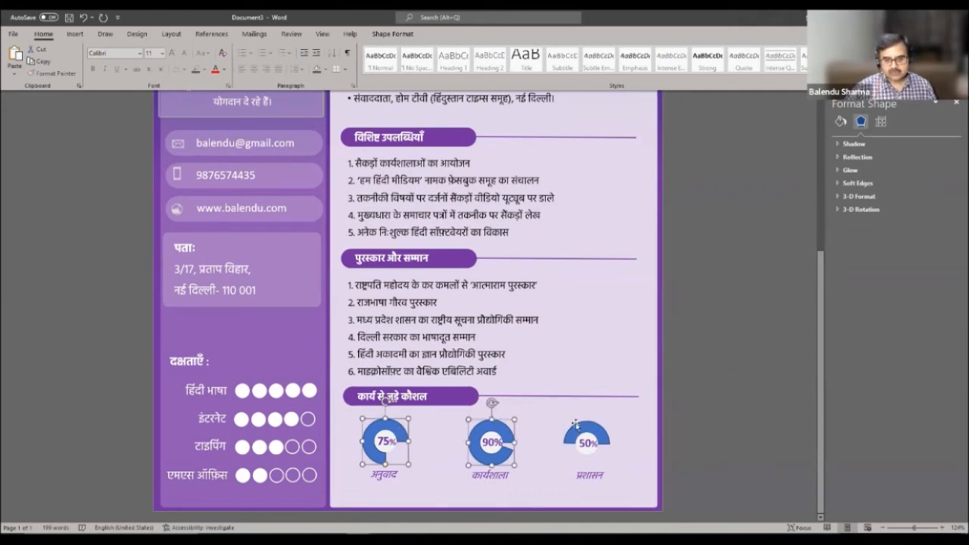
shift+click(584, 428)
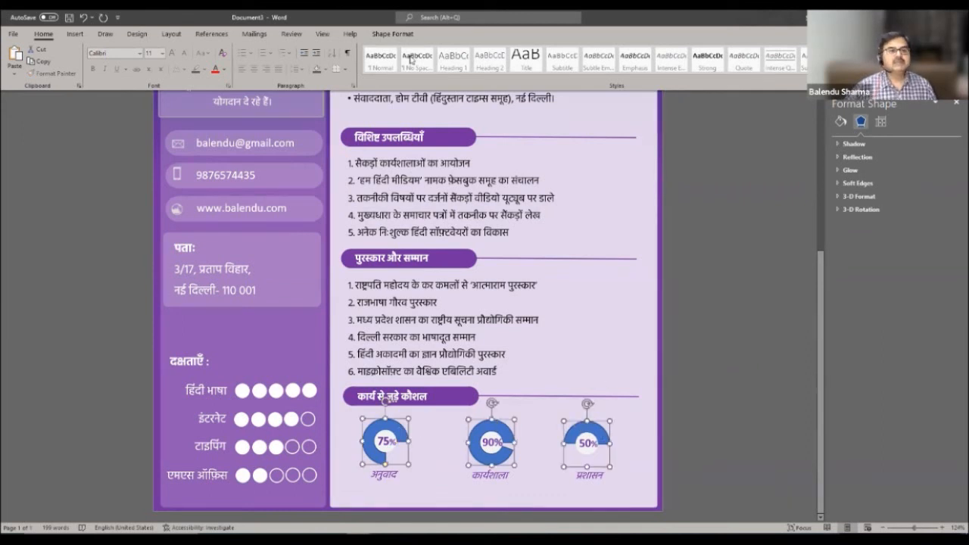
click(392, 35)
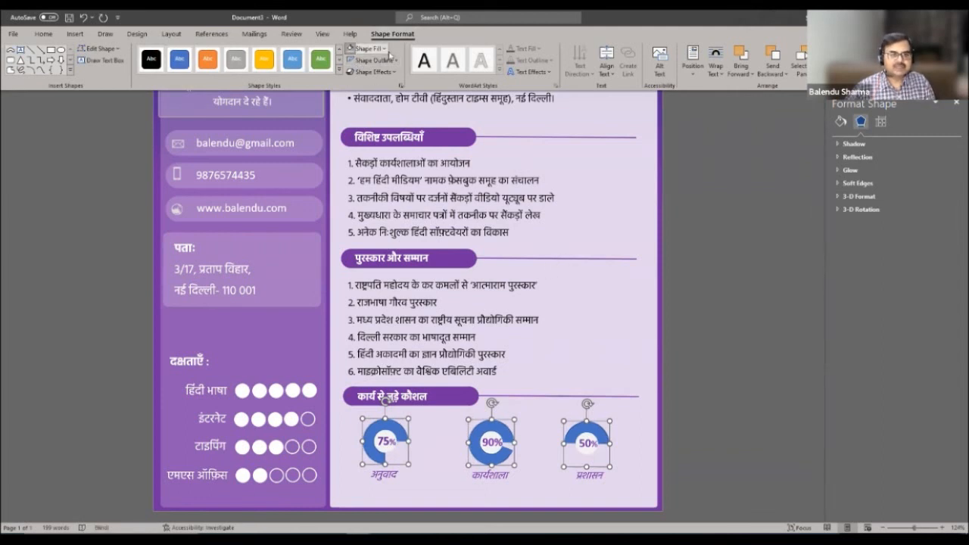
click(367, 49)
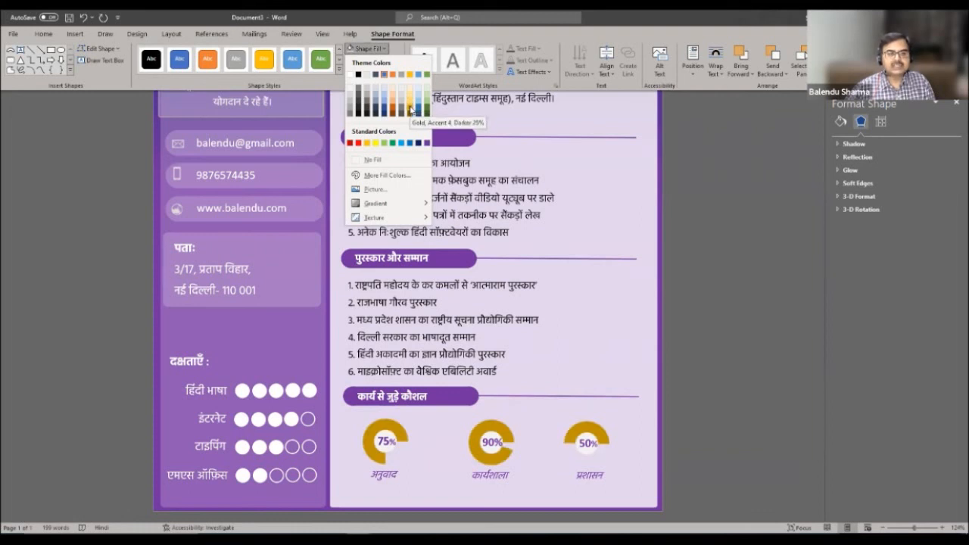
click(409, 110)
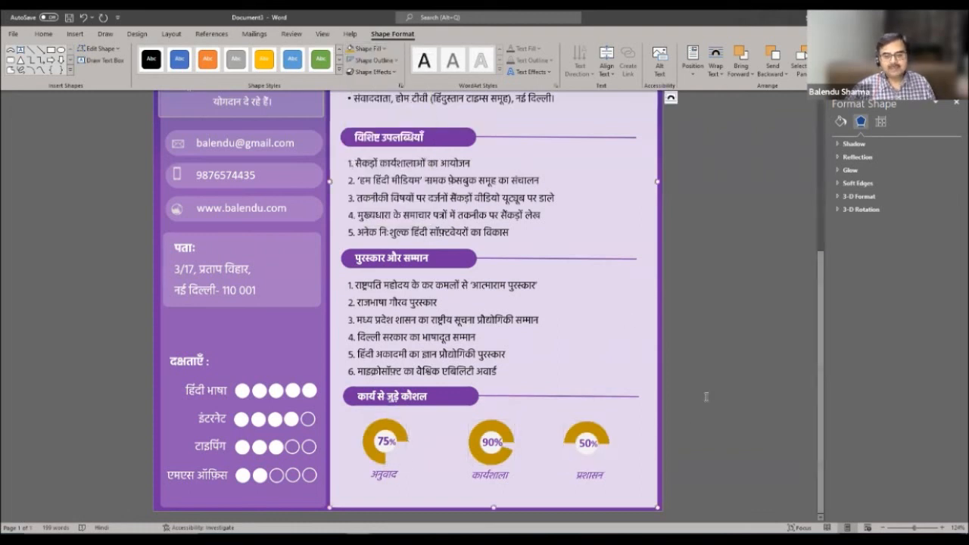
scroll(735, 336, up, 5)
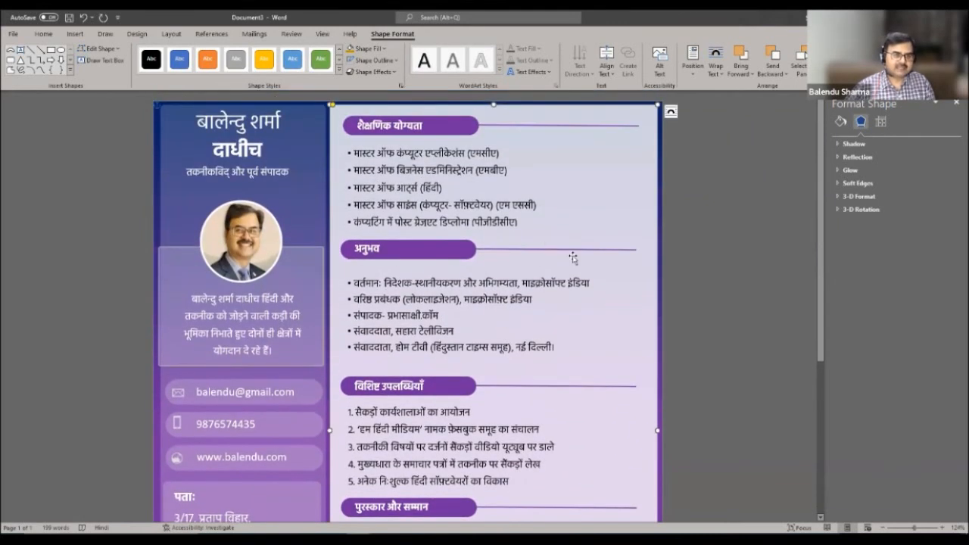
scroll(575, 258, down, 3)
scroll(565, 282, down, 1)
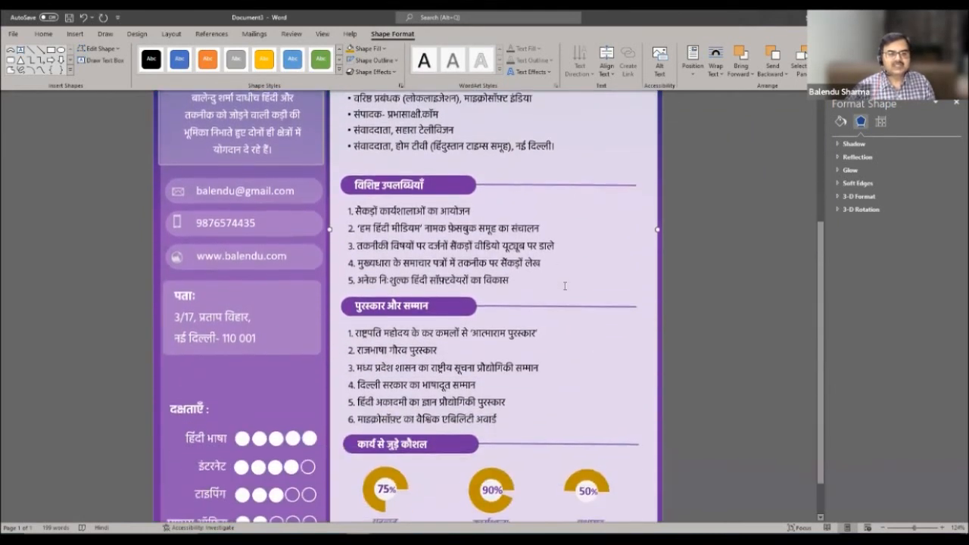
scroll(562, 287, up, 3)
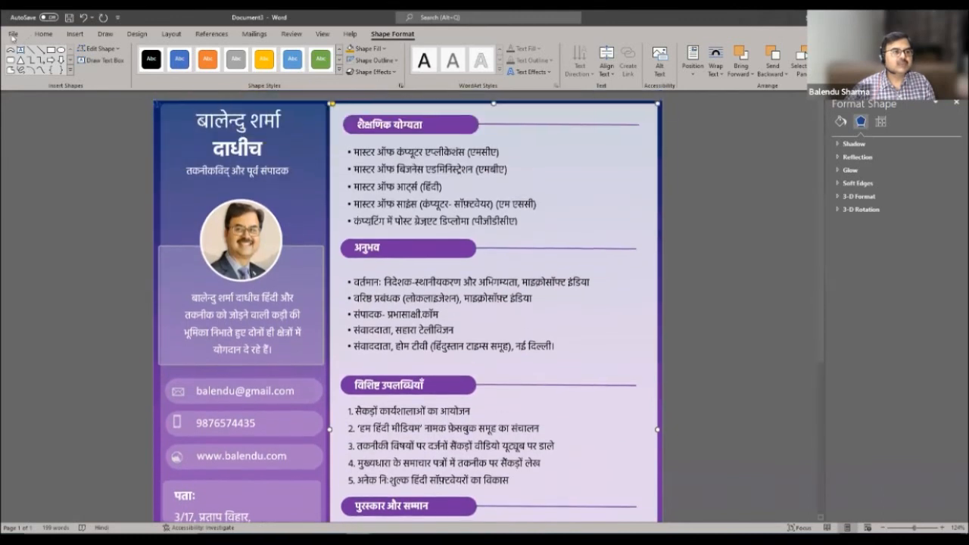
- Save the résumé to the Desktop as bio_data.docx
click(13, 34)
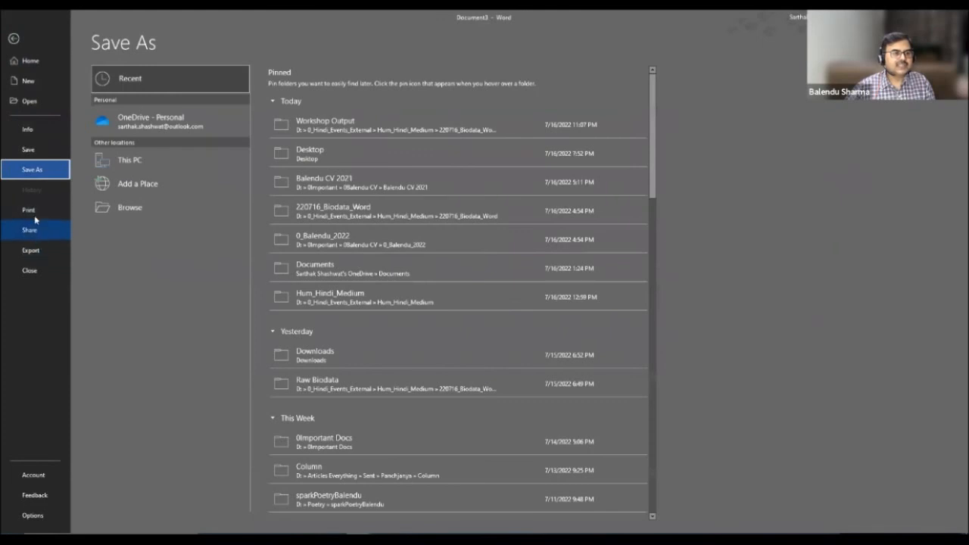
click(316, 160)
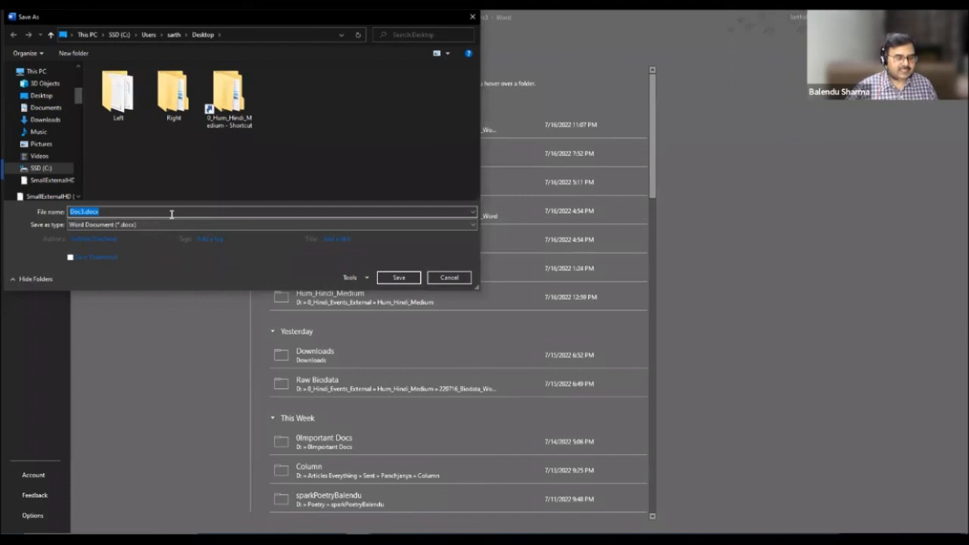
text(bio_da)
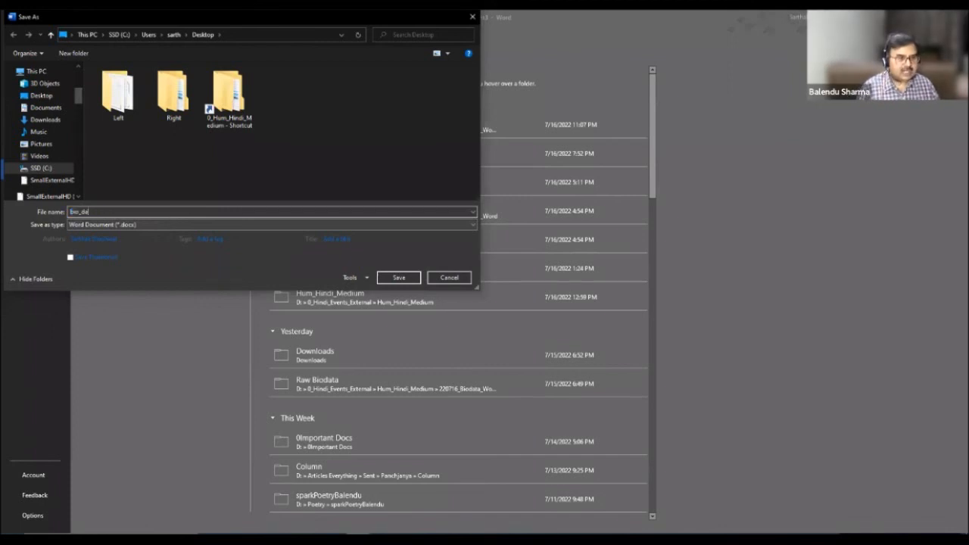
text(ta)
key(Return)
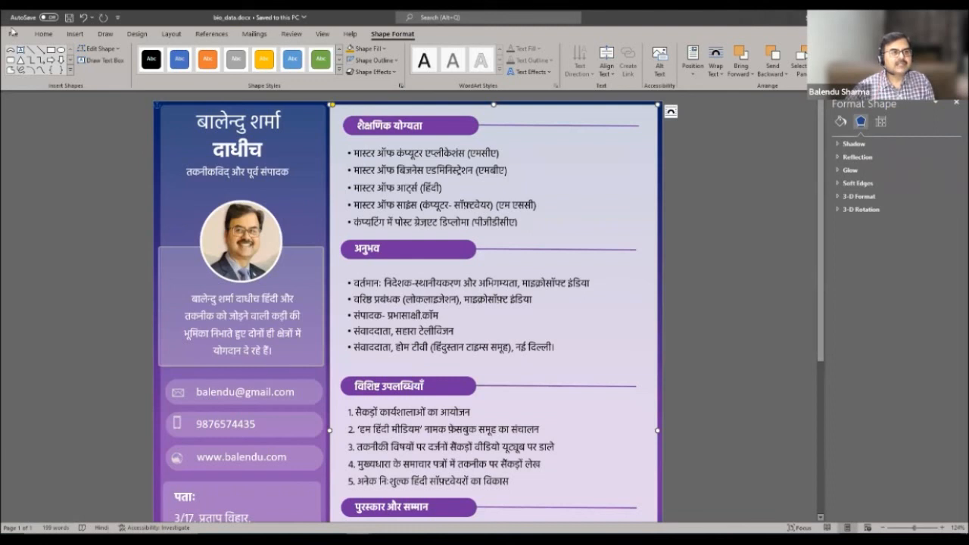
- Save a PDF copy of the résumé as bio_data.pdf
click(13, 34)
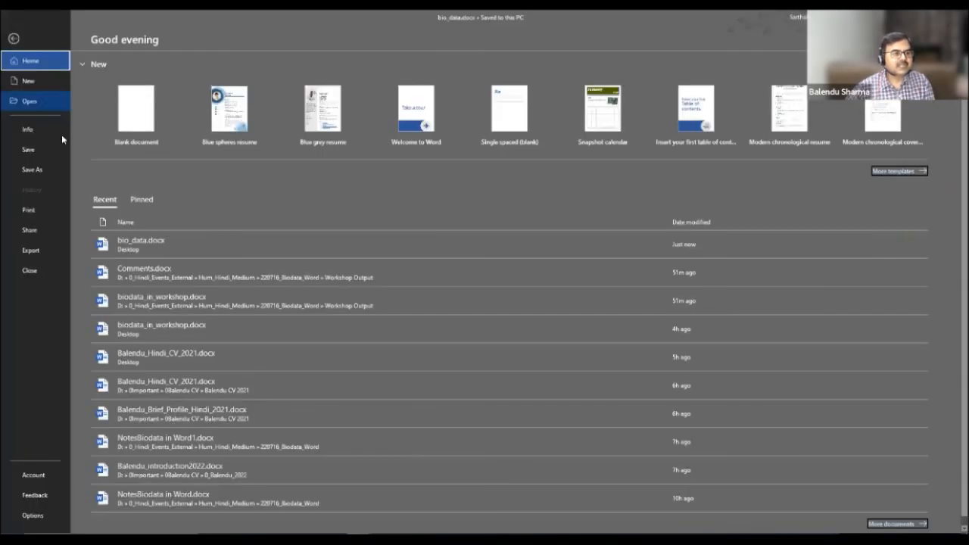
click(34, 170)
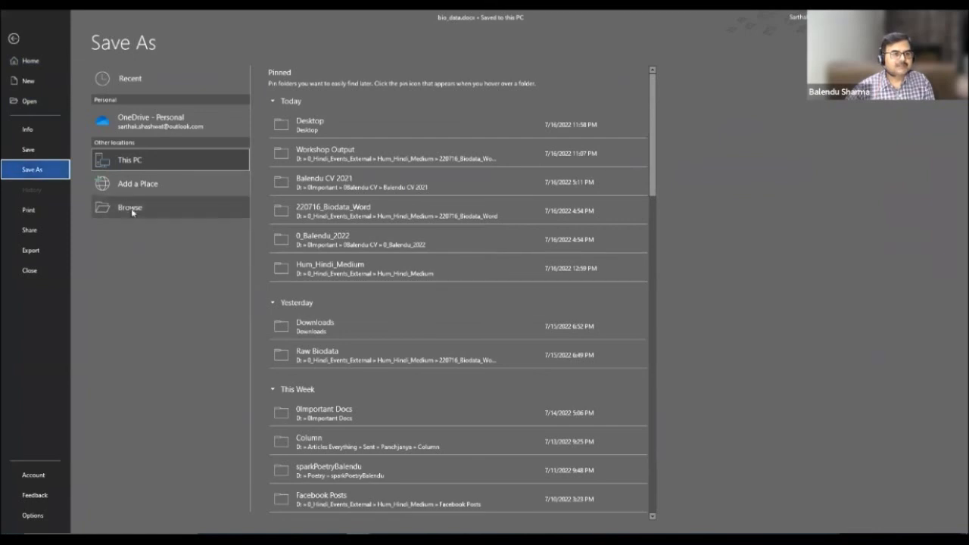
click(303, 135)
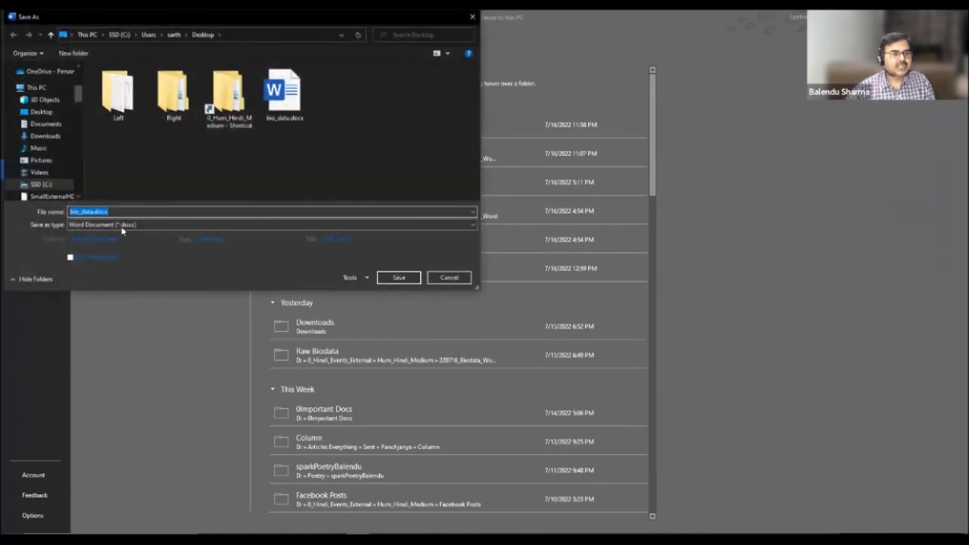
click(121, 226)
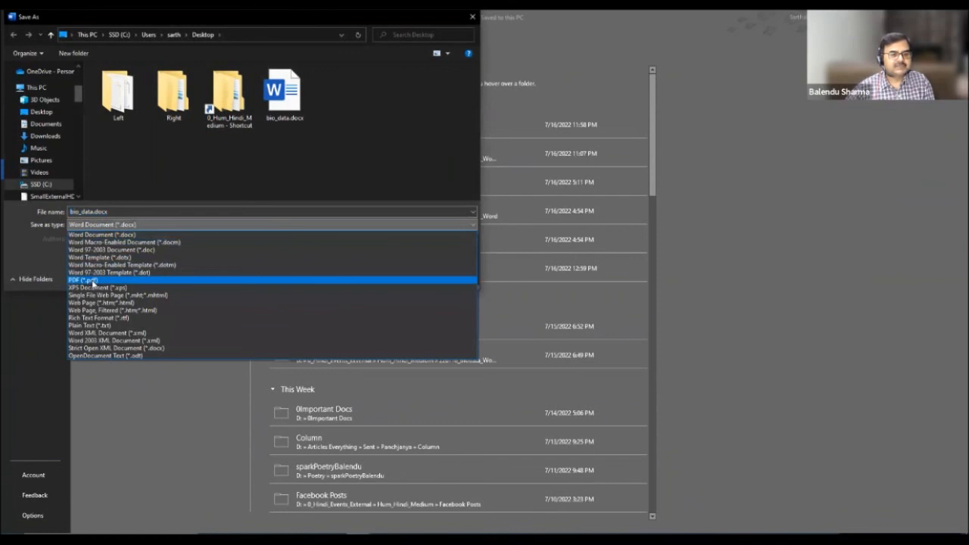
click(84, 280)
click(399, 302)
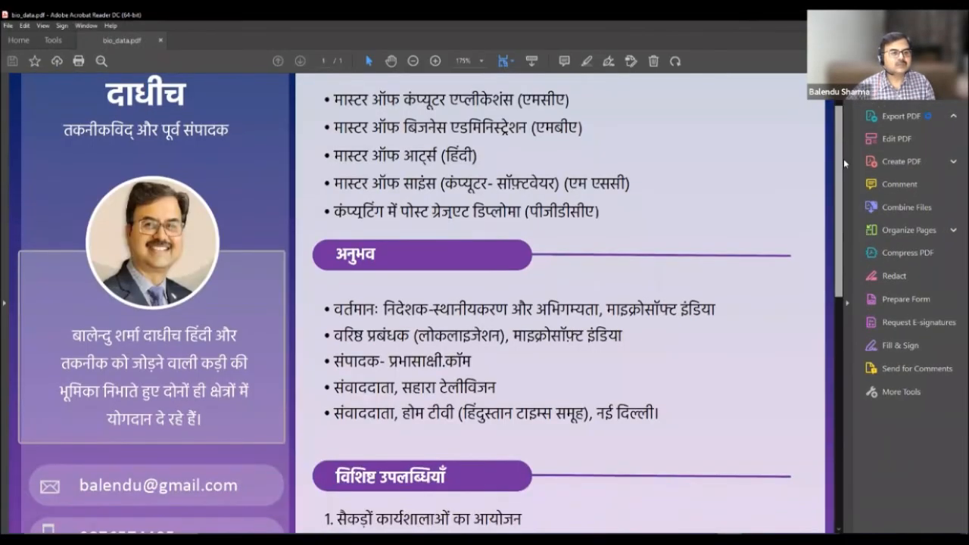
scroll(843, 155, down, 7)
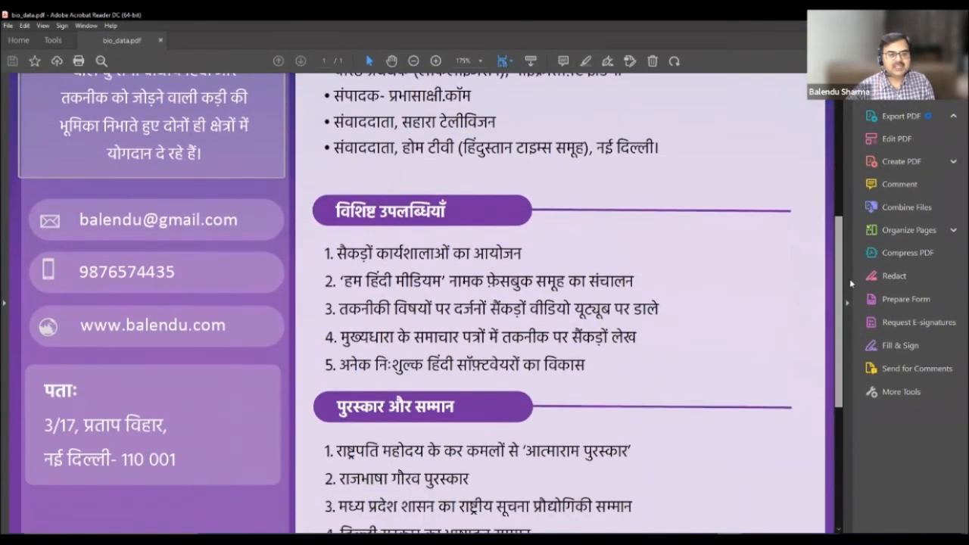
scroll(850, 283, down, 7)
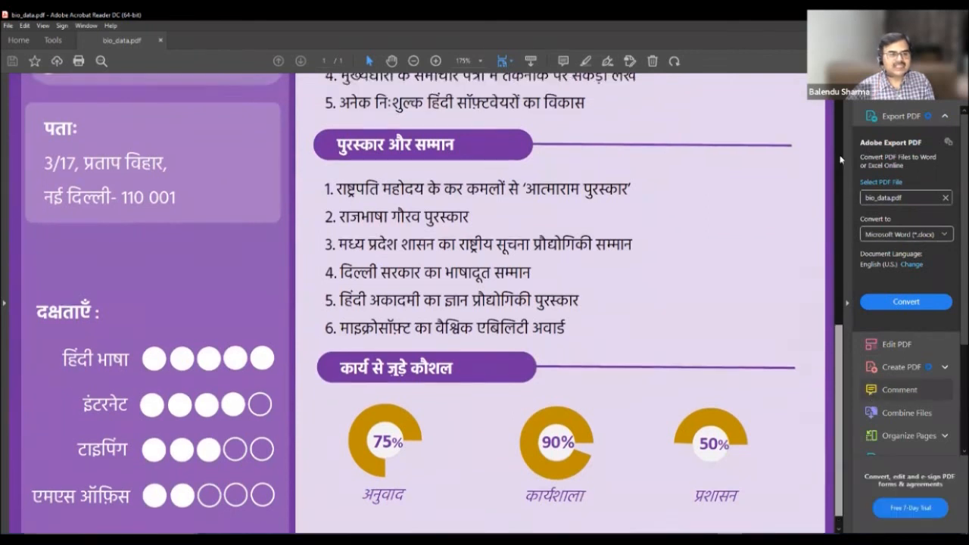
scroll(840, 159, up, 13)
scroll(808, 187, down, 19)
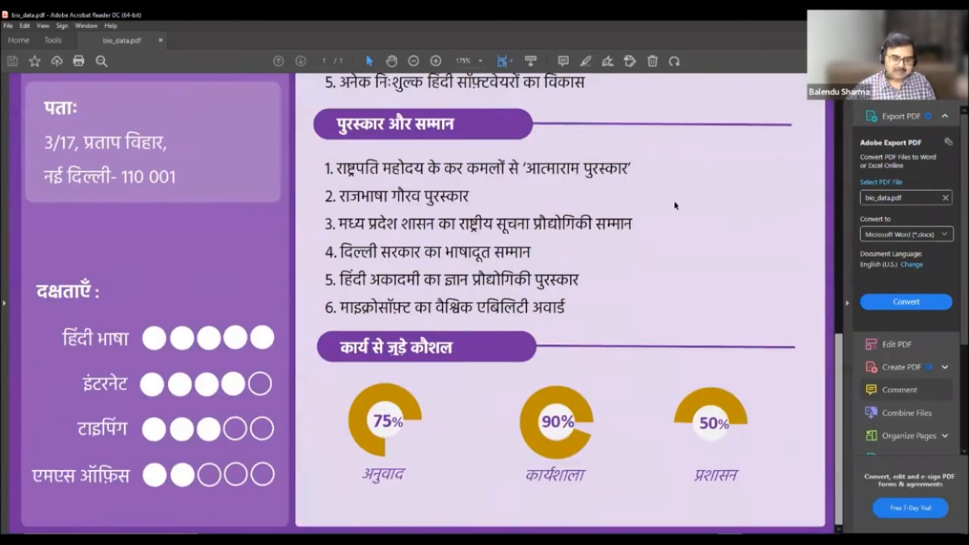
scroll(673, 200, up, 19)
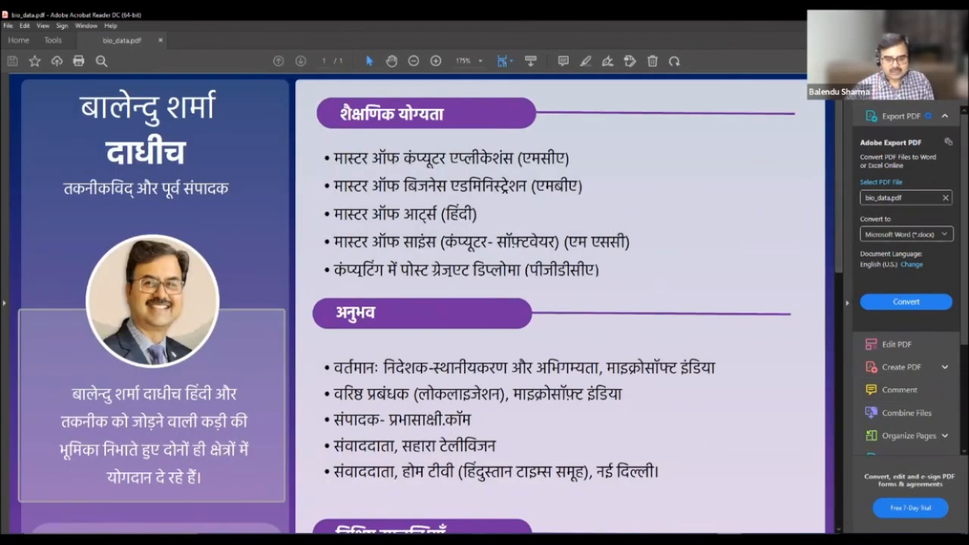
click(704, 540)
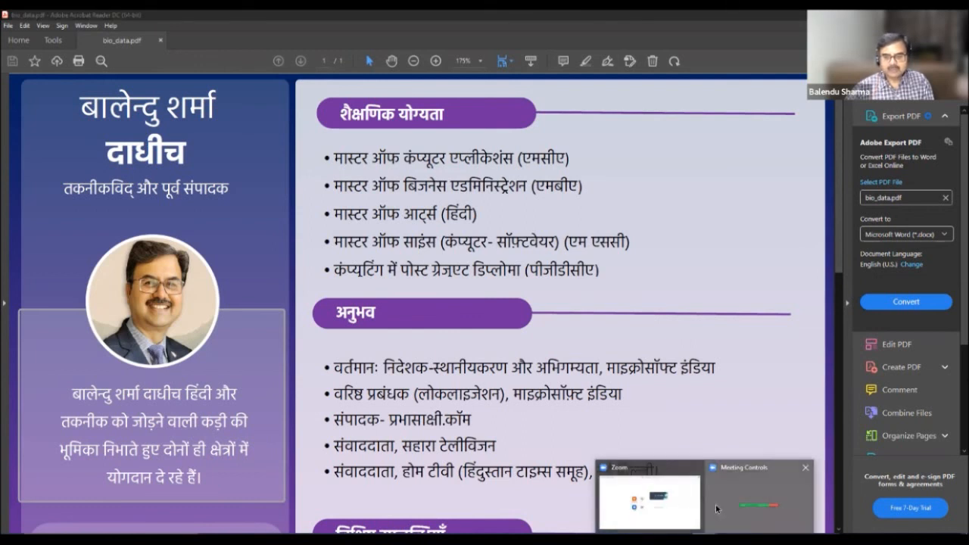
click(715, 503)
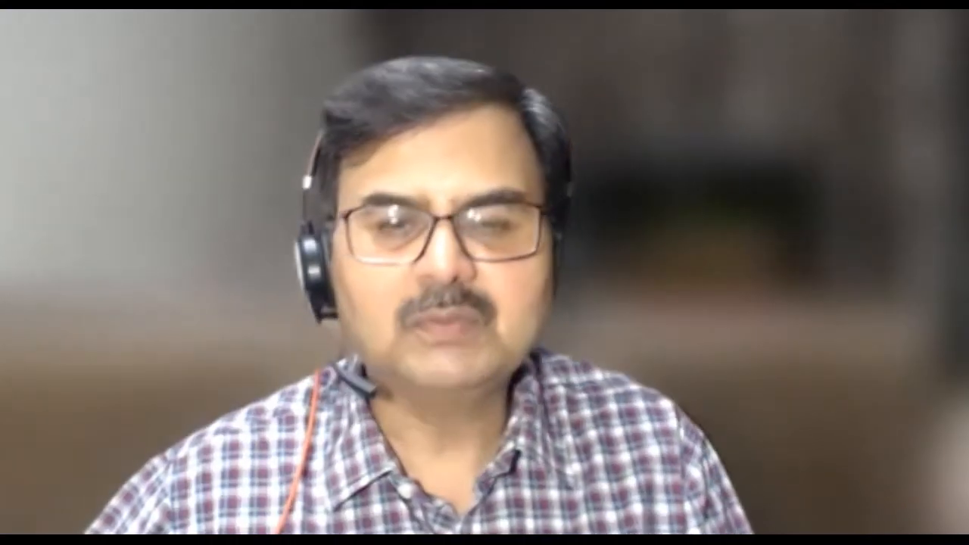